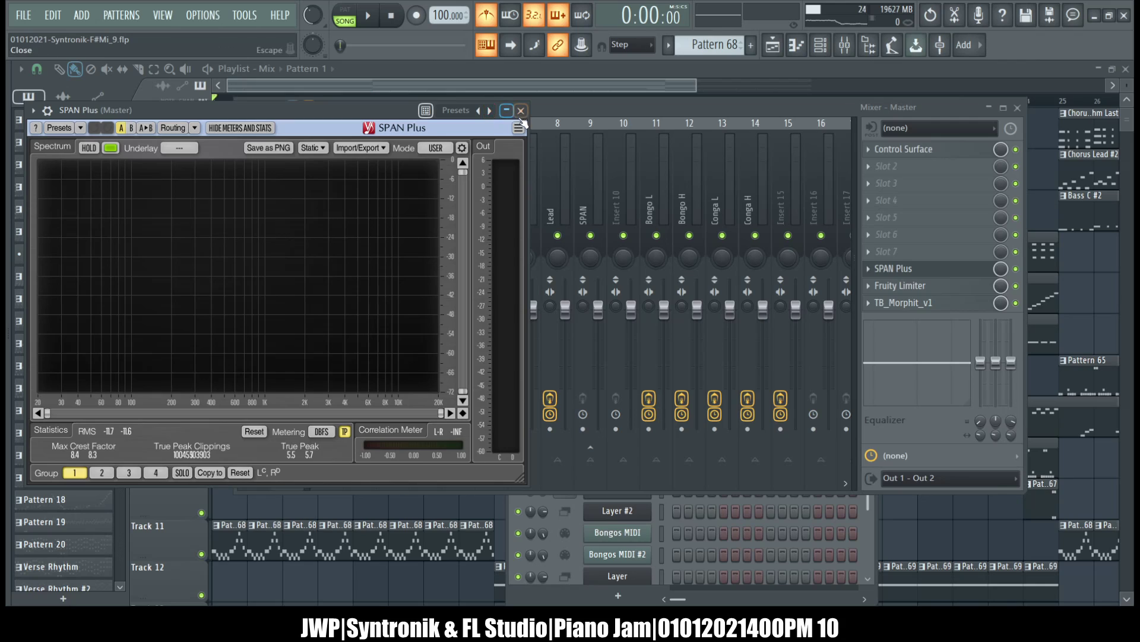
Close the SPAN Plus, mixer and channel rack windows, and fit the whole arrangement into the playlist view
left_click(521, 110)
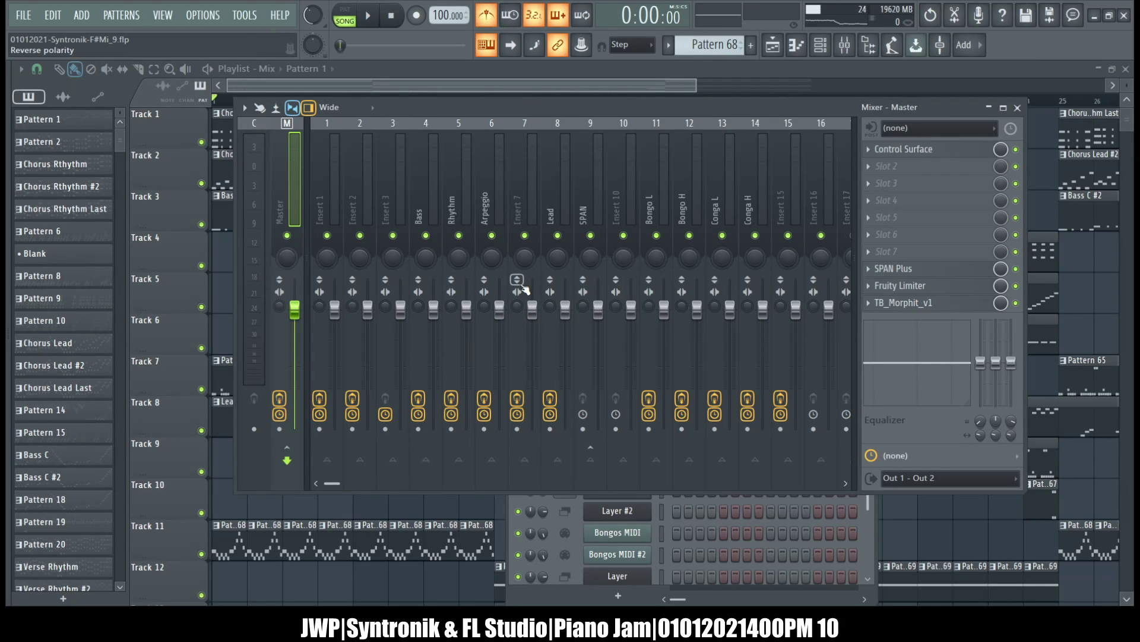
left_click(1018, 108)
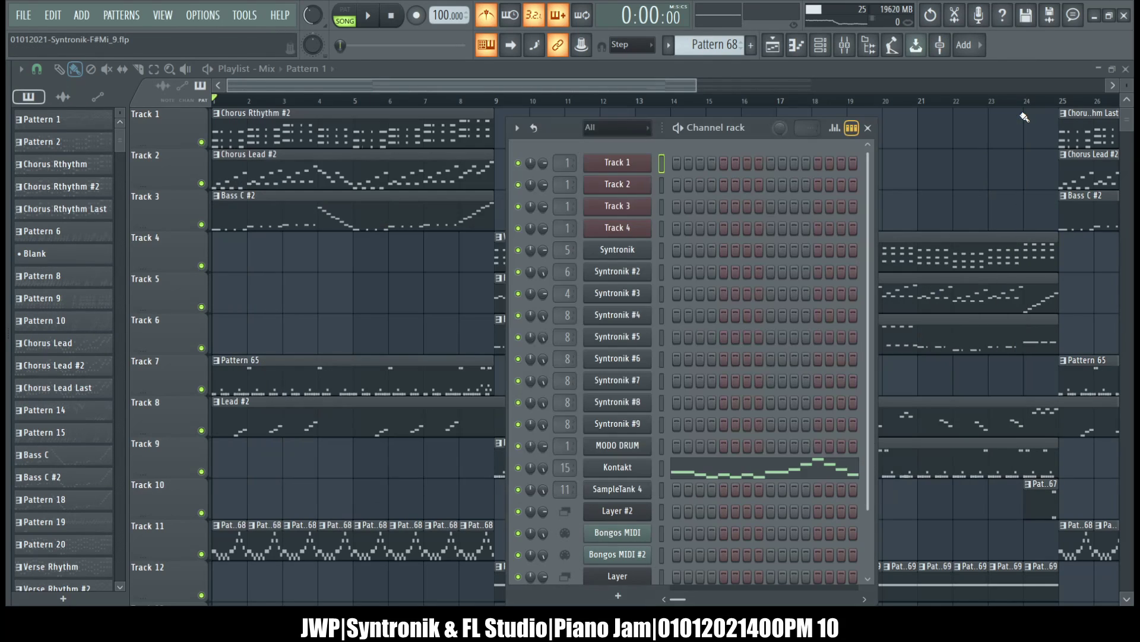
left_click(672, 76)
right_click(622, 171, "ctrl")
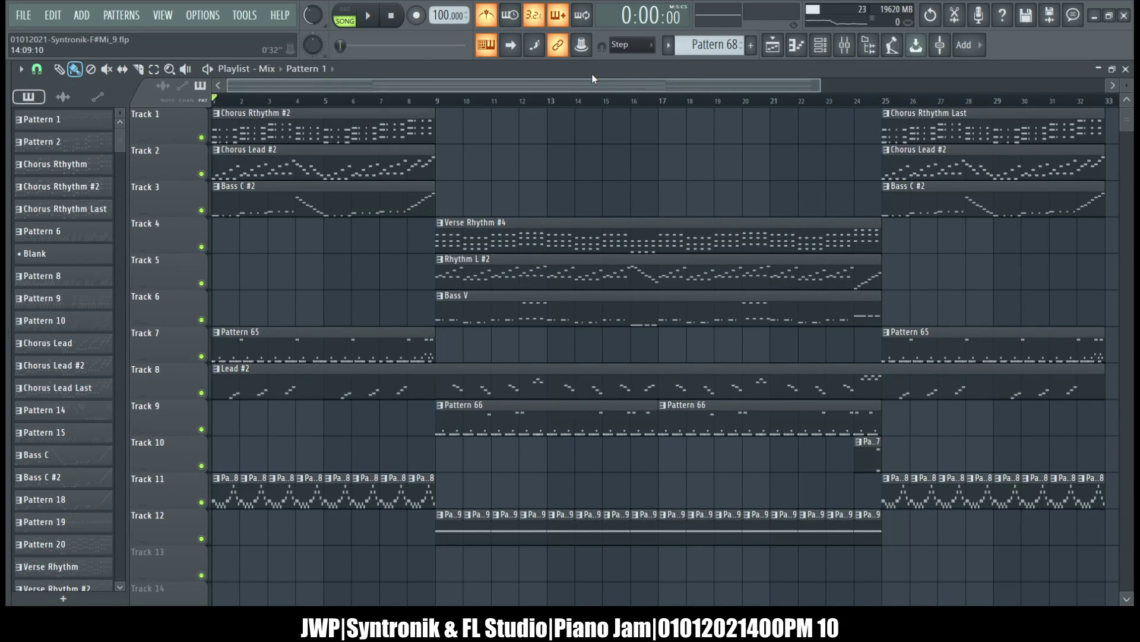
Bring up the Bass track in the mixer and move its Fruity Limiter up to effect slot 4
left_click(853, 46)
left_click_drag(593, 177, 416, 190)
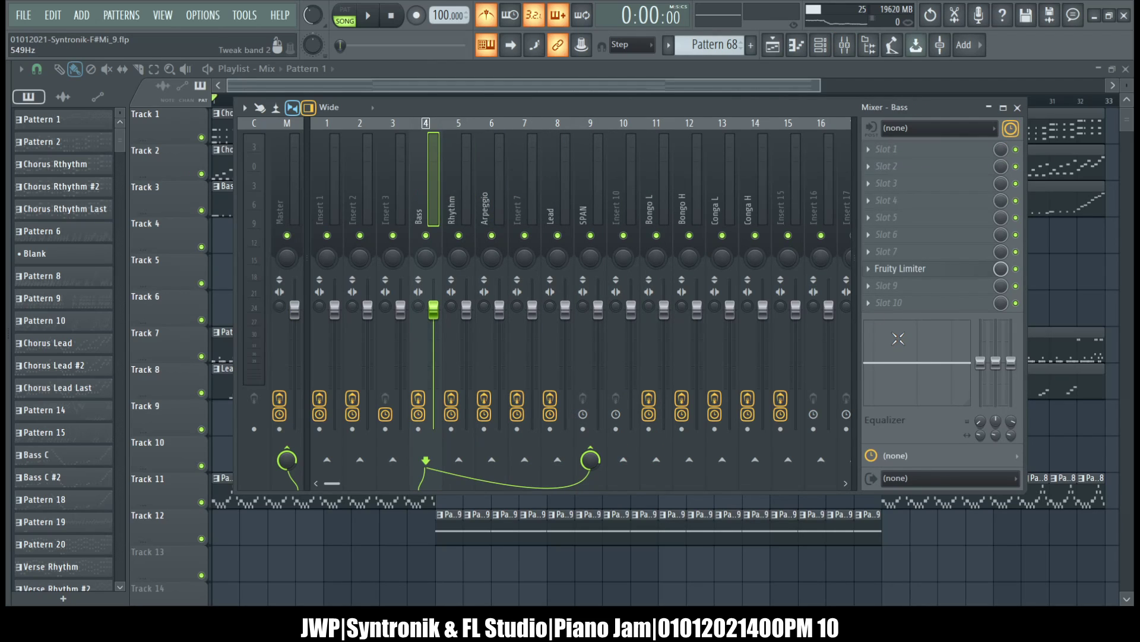
left_click_drag(889, 271, 889, 202)
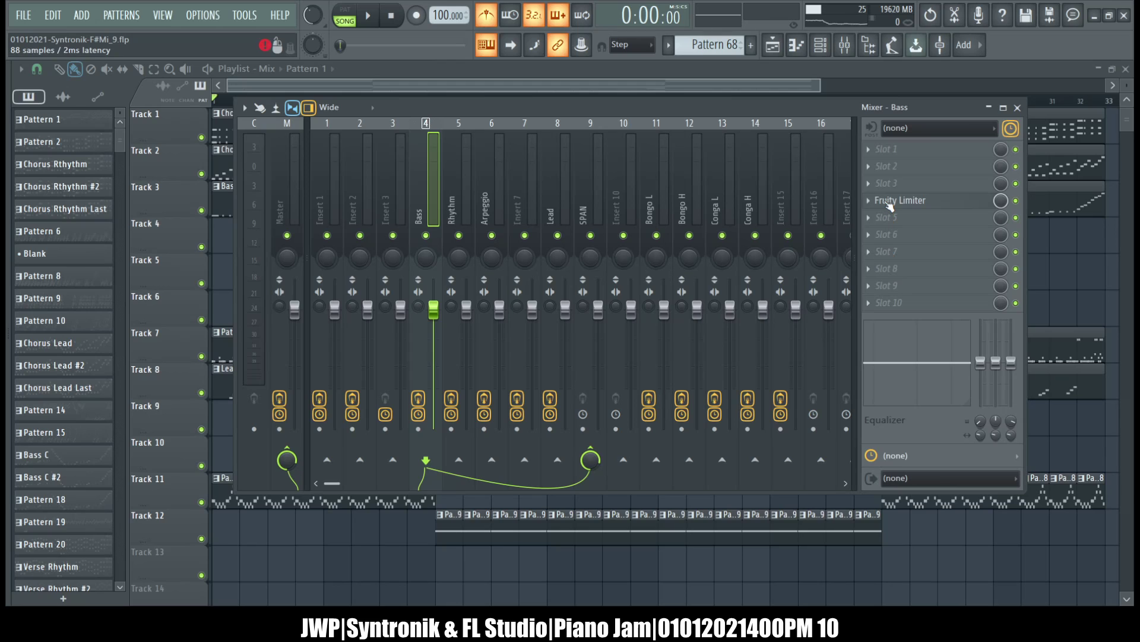
Look through the Generators and Effects categories of the plugin database
mouse_move(7, 159)
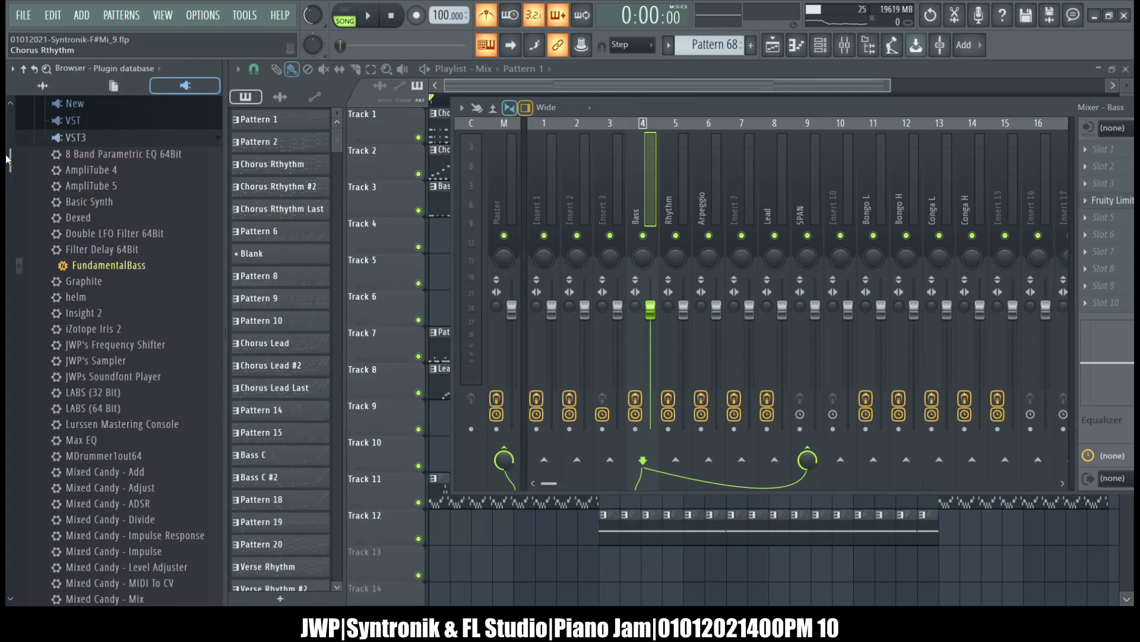
left_click(112, 137)
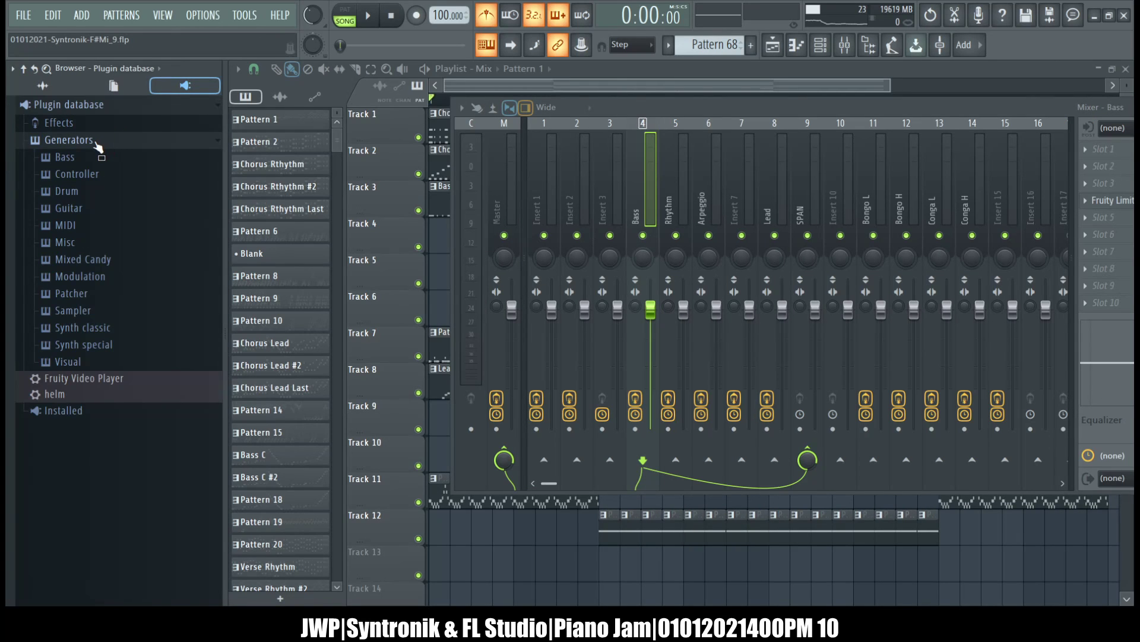
left_click(96, 142)
left_click(91, 124)
scroll(104, 281, "down", 3)
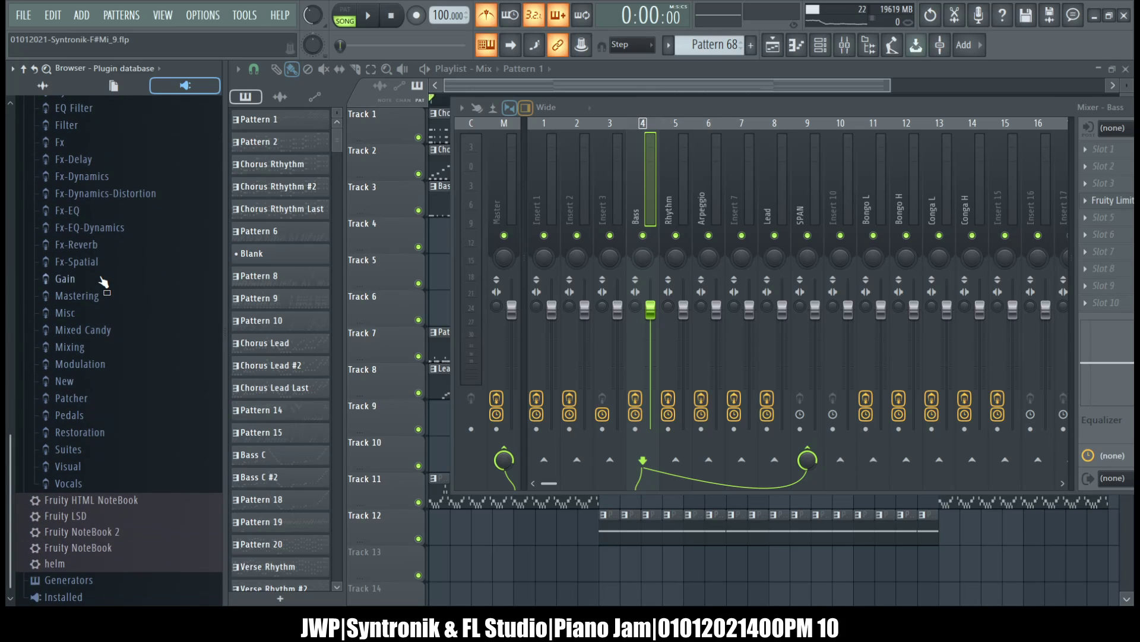
scroll(103, 281, "up", 5)
left_click(92, 123)
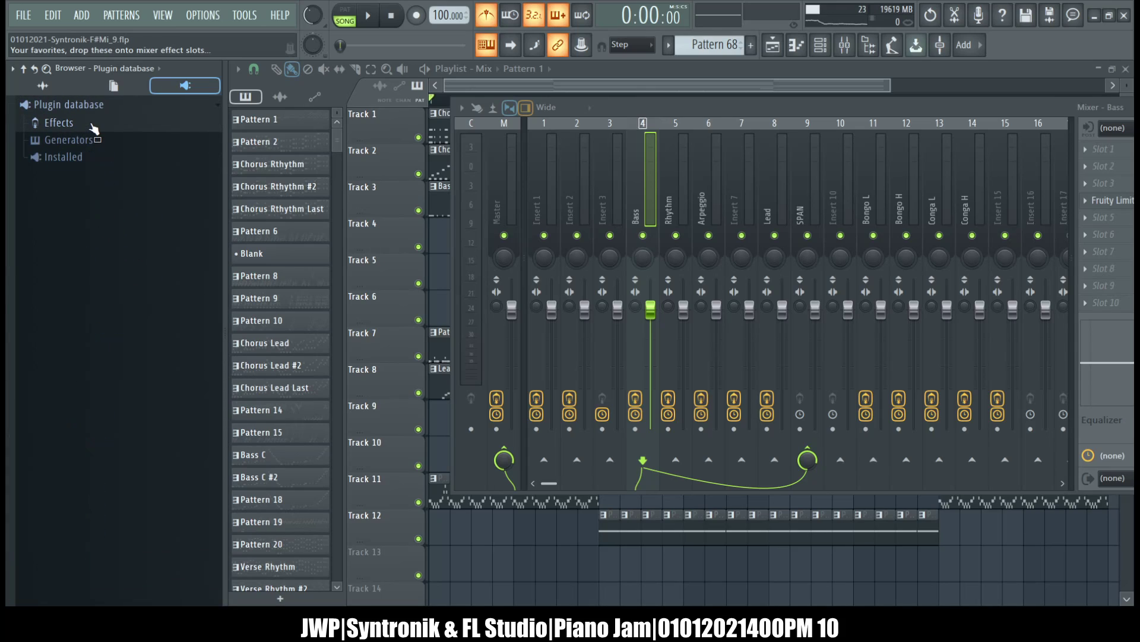
Load DevilSpring_1_0 from the installed VST effects into slot 1 of the Bass track and reposition its window
left_click(93, 157)
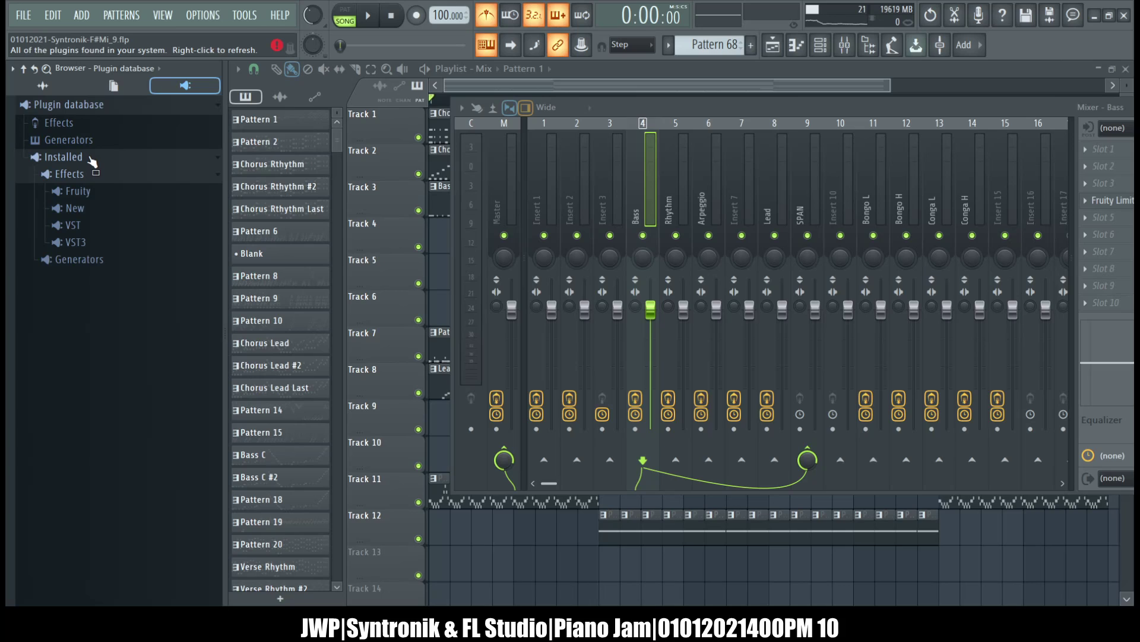
left_click(99, 241)
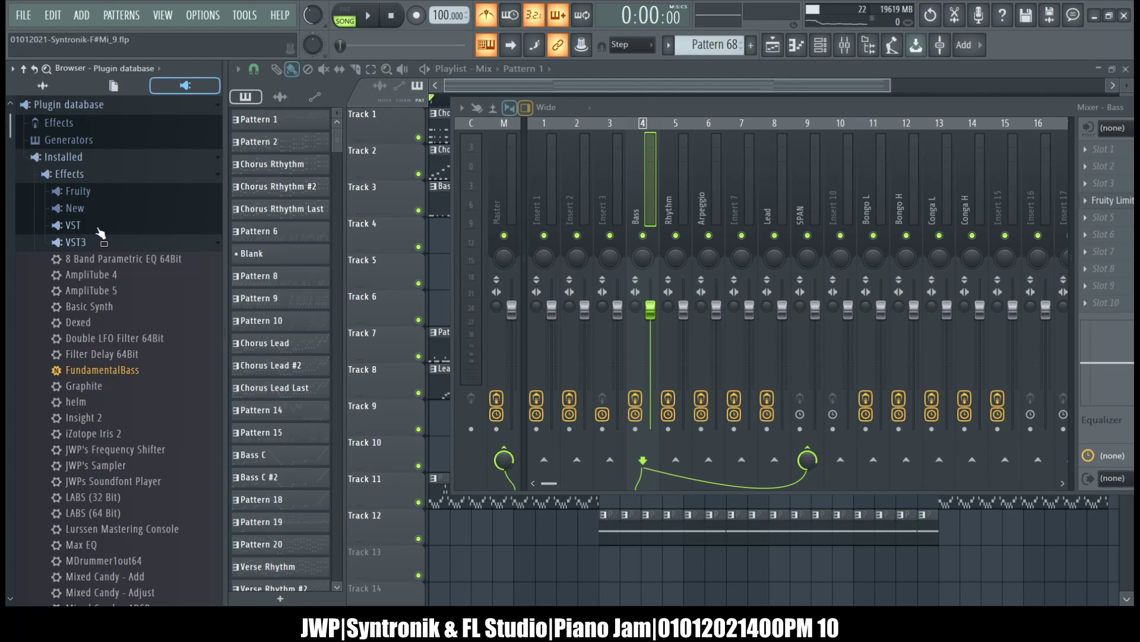
left_click(95, 226)
scroll(168, 278, "down", 4)
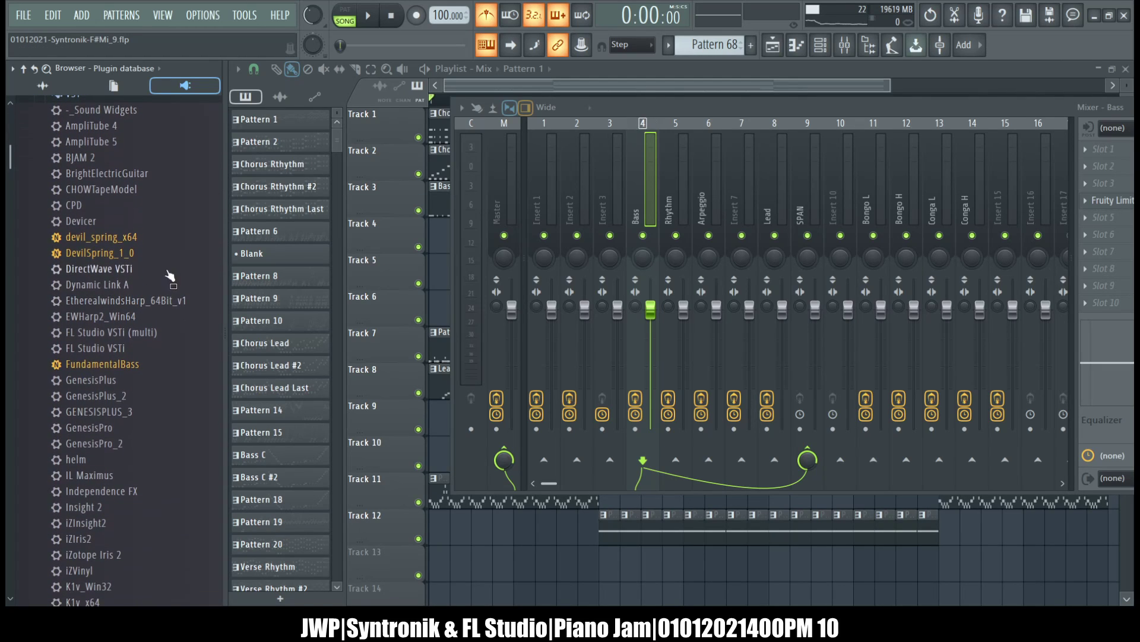
left_click(131, 257)
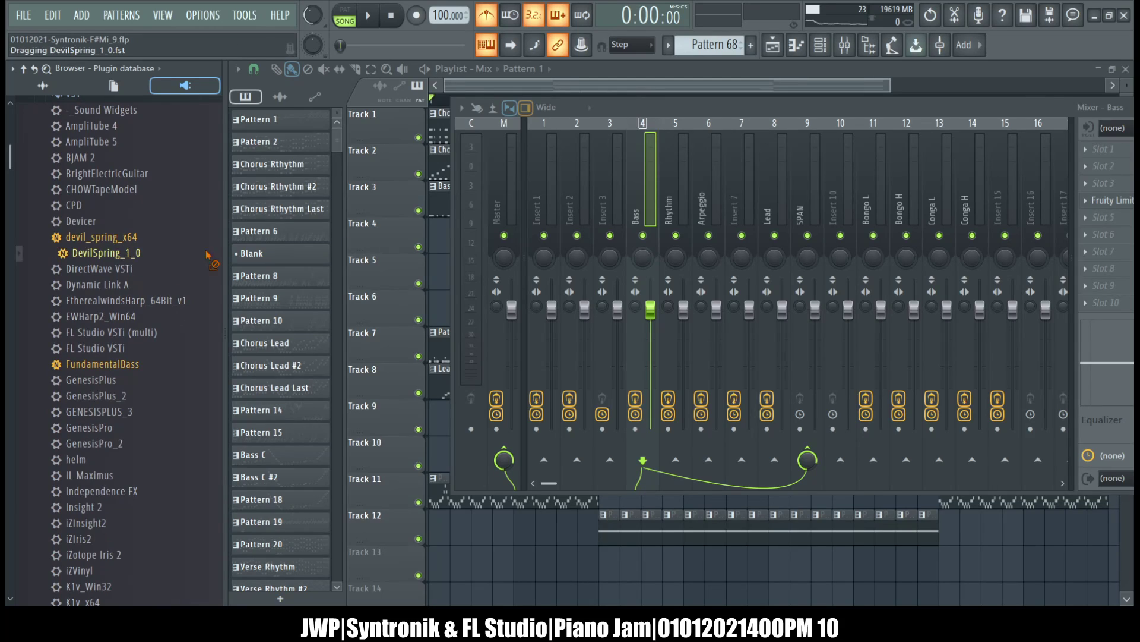
left_click_drag(132, 258, 955, 234)
left_click_drag(914, 151, 893, 166)
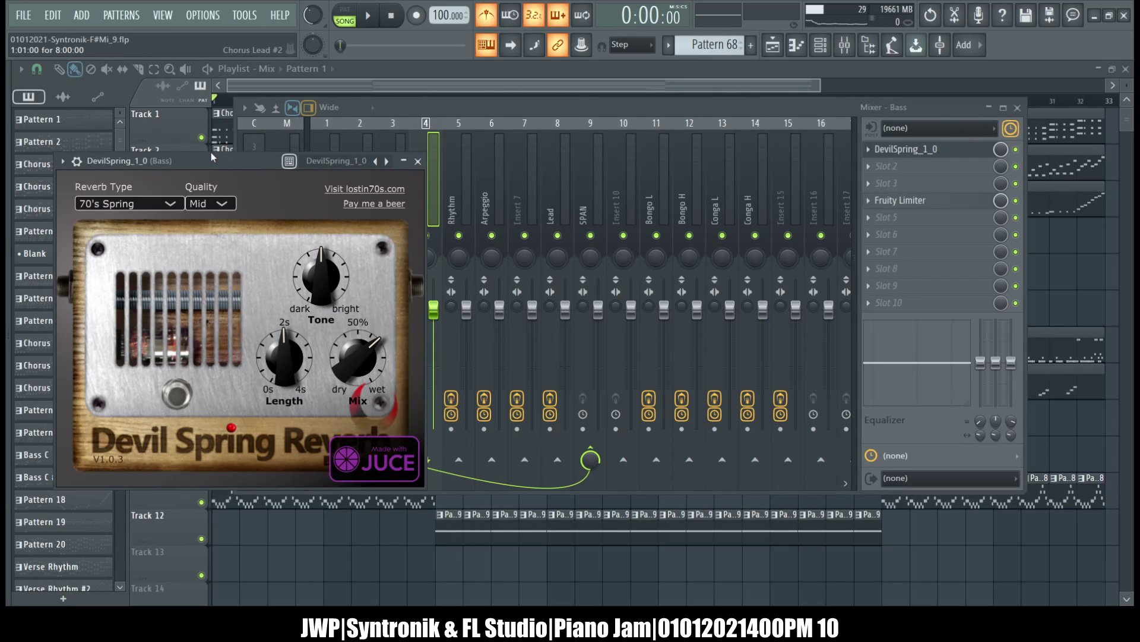
left_click_drag(213, 156, 481, 114)
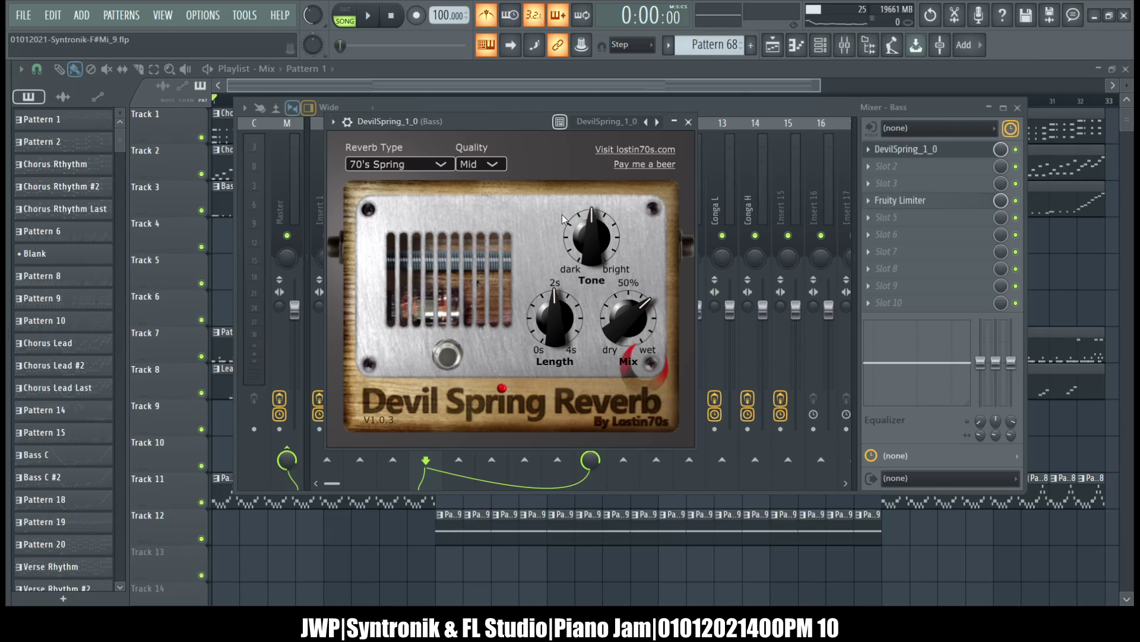
Load the devil_spring_x64 VST effect into slot 2 of the Bass track
key("alt+F8")
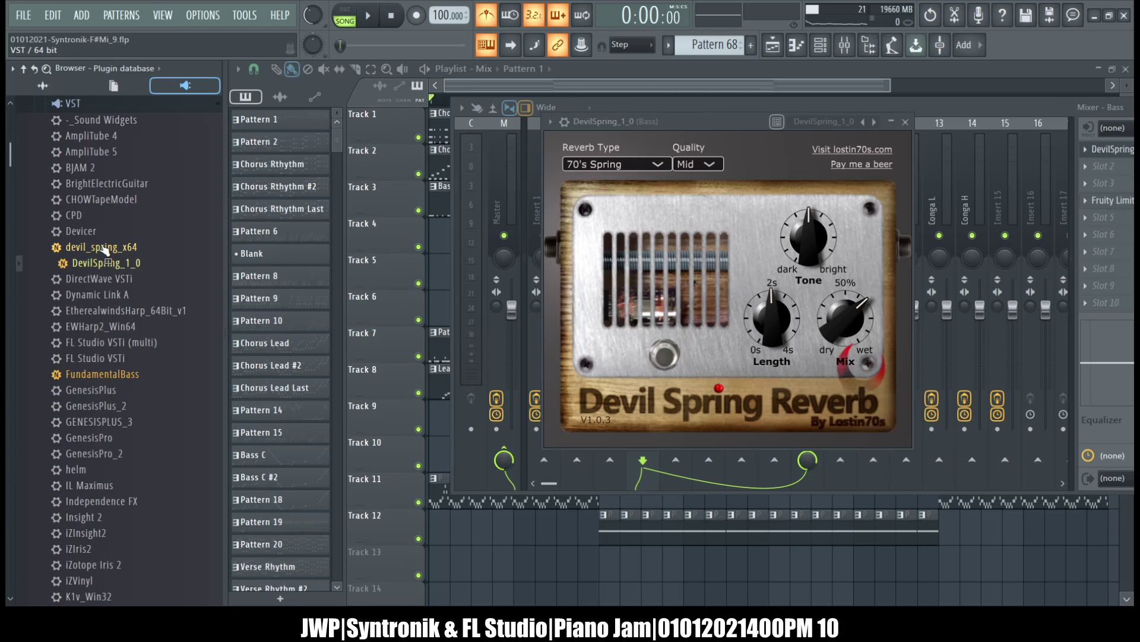
left_click_drag(104, 248, 747, 264)
left_click_drag(884, 174, 891, 167)
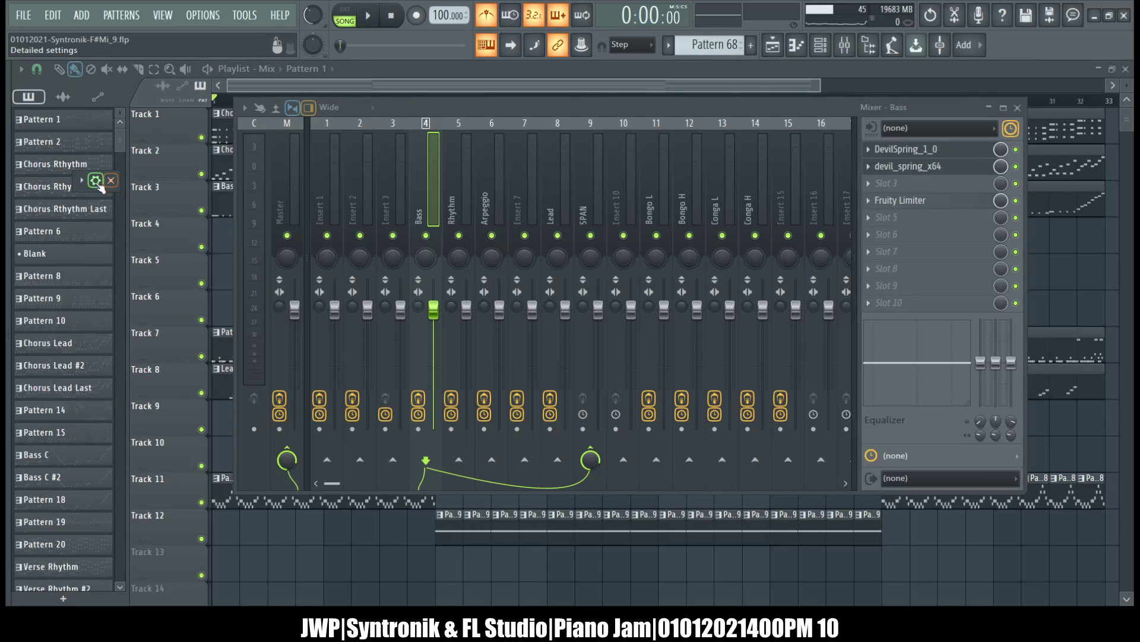
Inspect the detailed settings of devil_spring_x64, return to its editor view and hide the settings again
left_click(97, 182)
left_click(120, 206)
left_click(93, 205)
left_click(98, 180)
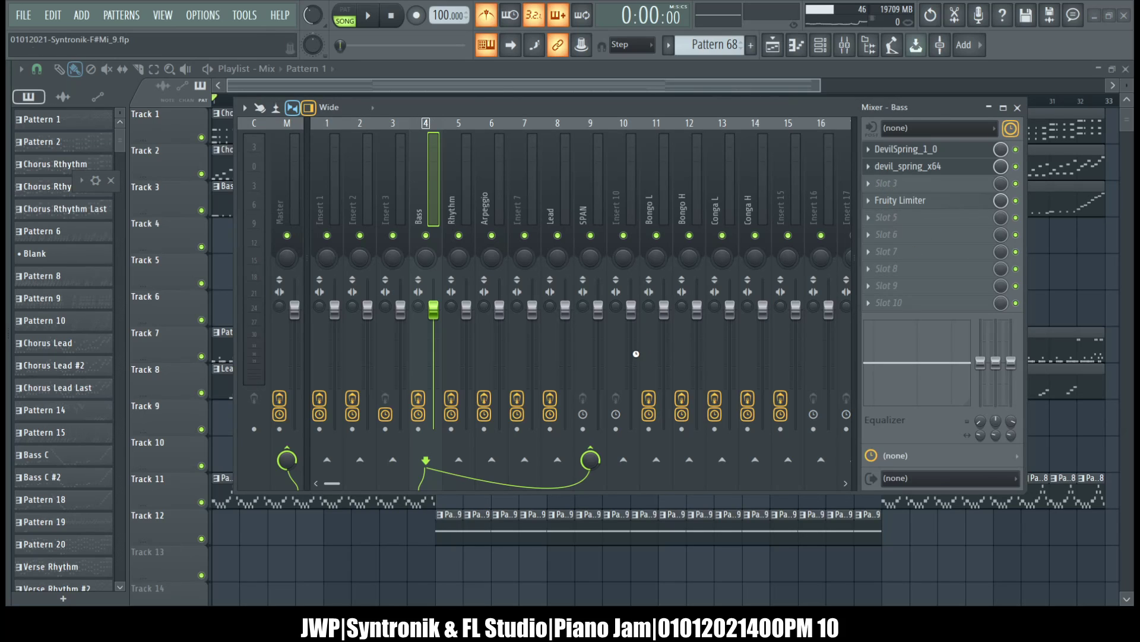
Reload the DevilSpring_1_0 plugin on the Bass track from its detailed settings, then check its editor and settings
left_click(901, 149)
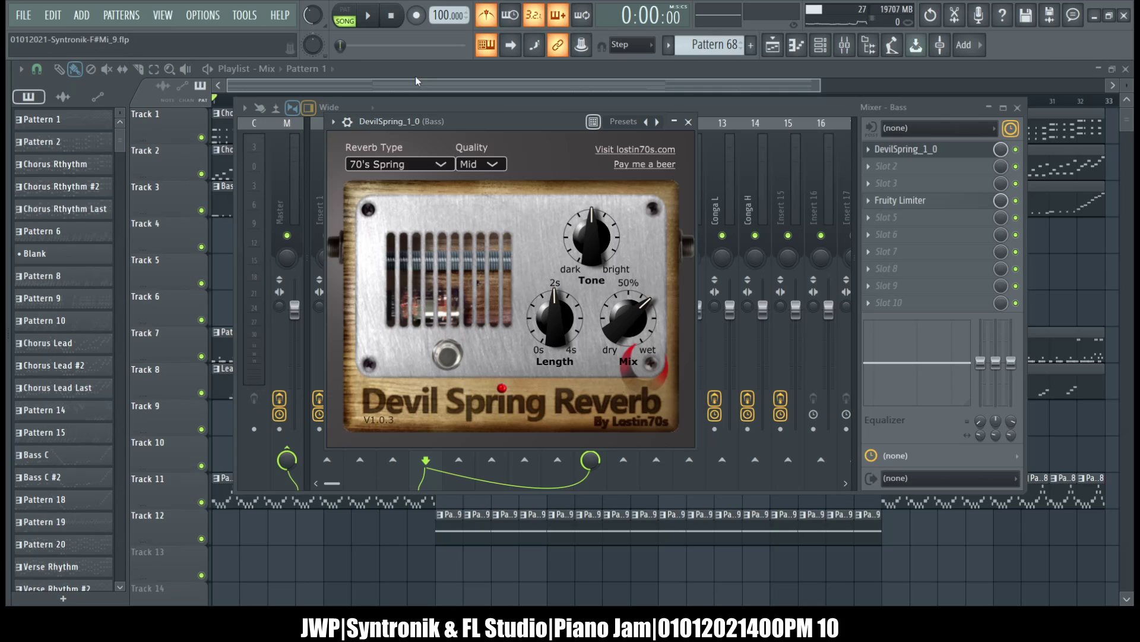
left_click(347, 121)
left_click(374, 146)
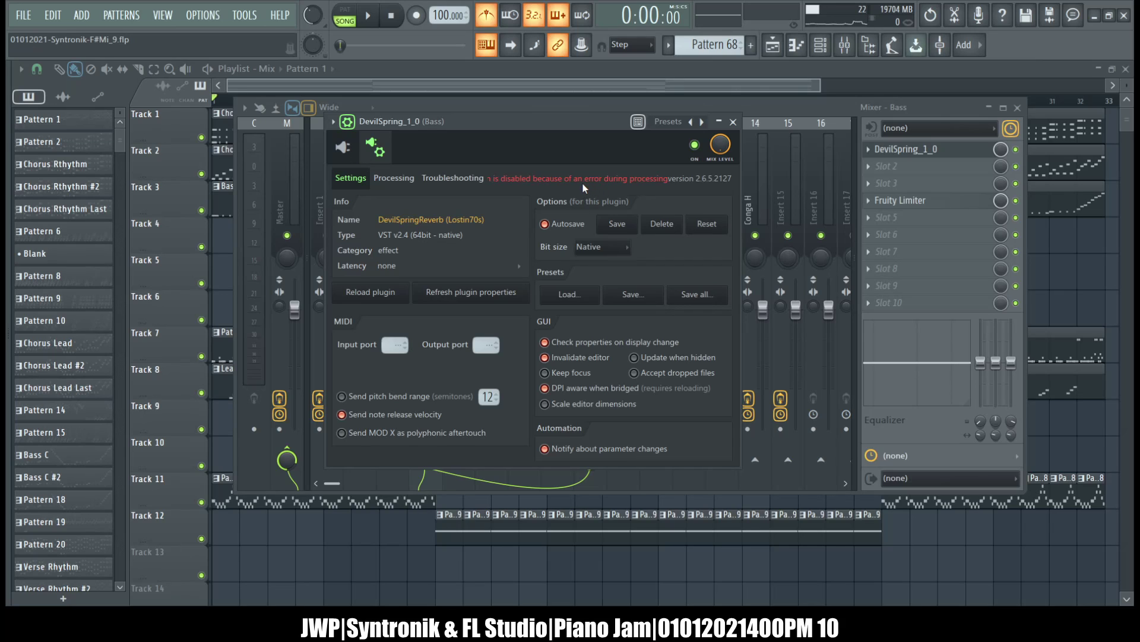
left_click(385, 297)
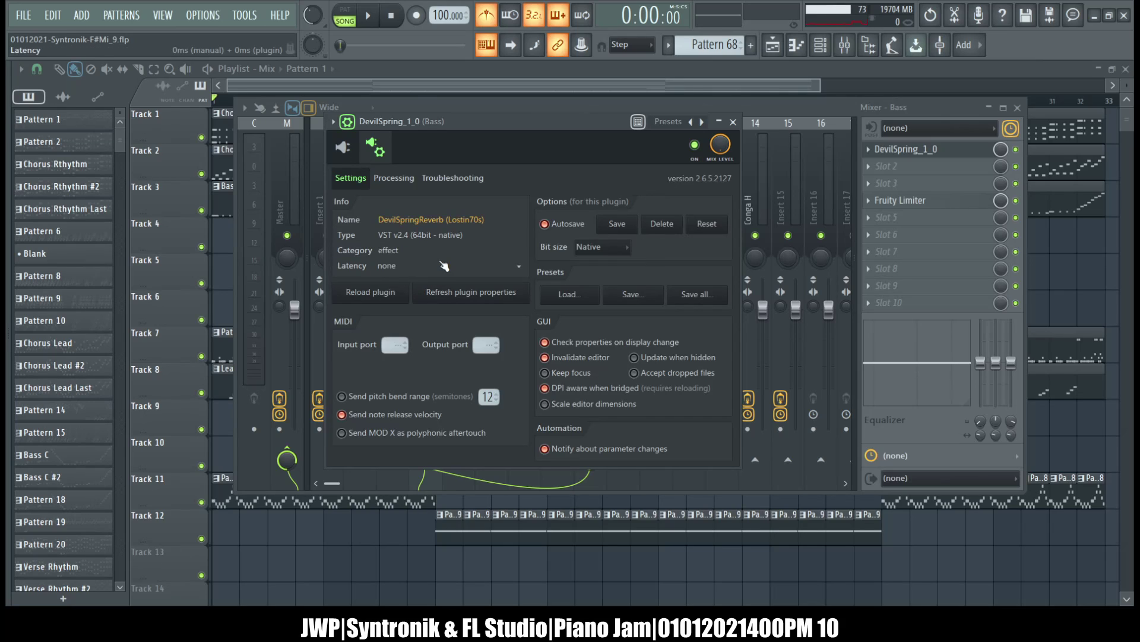
left_click(367, 148)
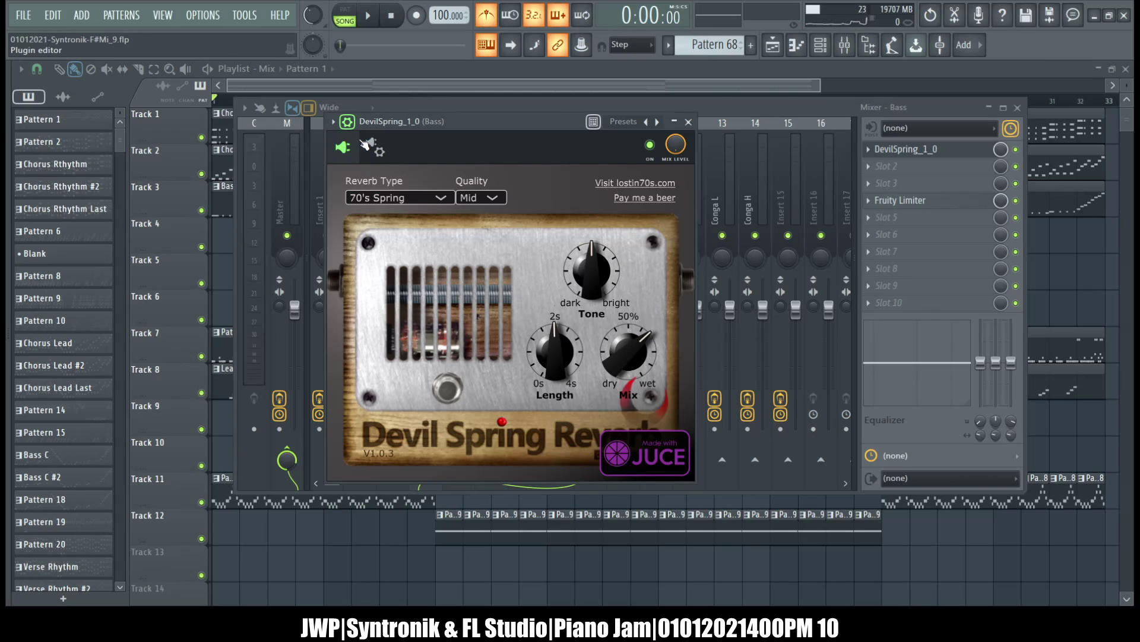
left_click(369, 146)
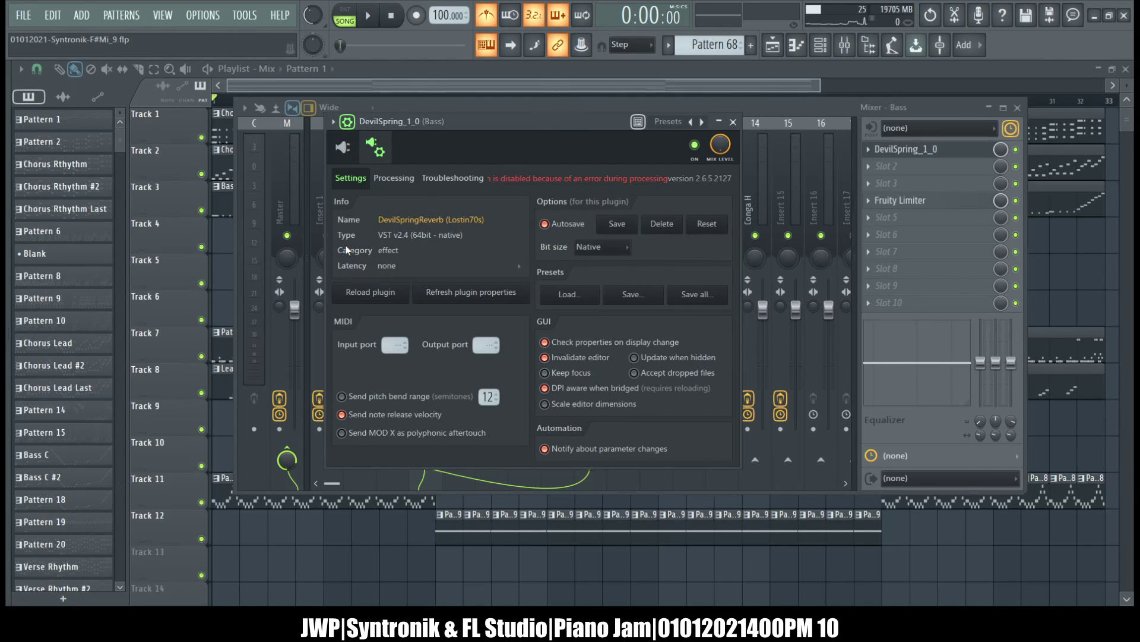
Examine the installed VST and VST3 effect lists in the plugin database for marked plugins
mouse_move(7, 220)
scroll(138, 265, "down", 15)
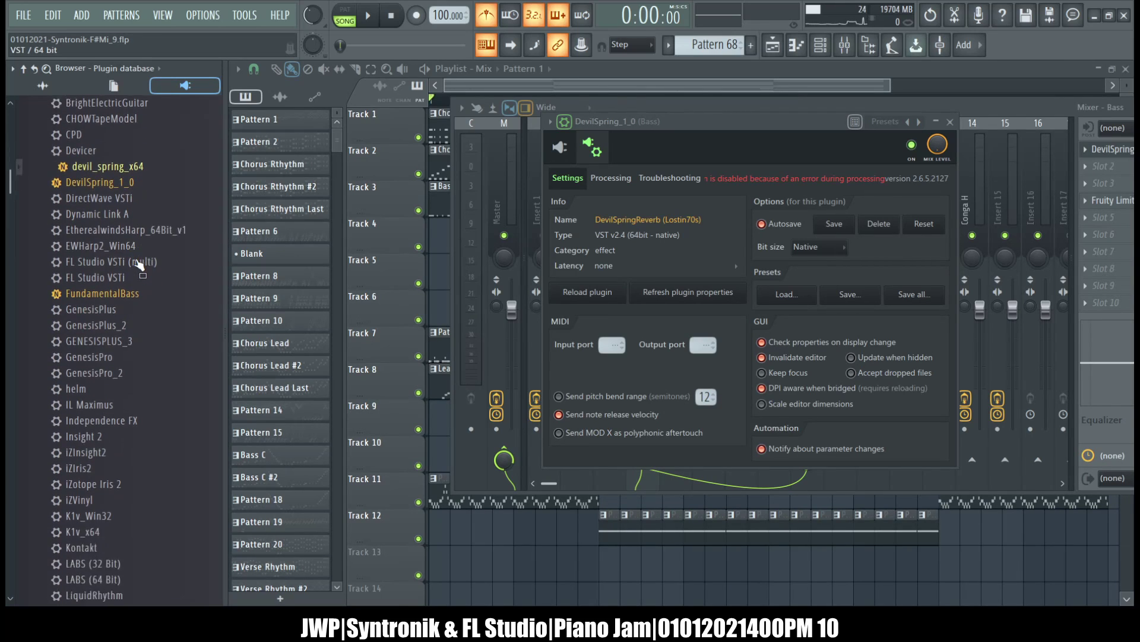
scroll(138, 265, "up", 20)
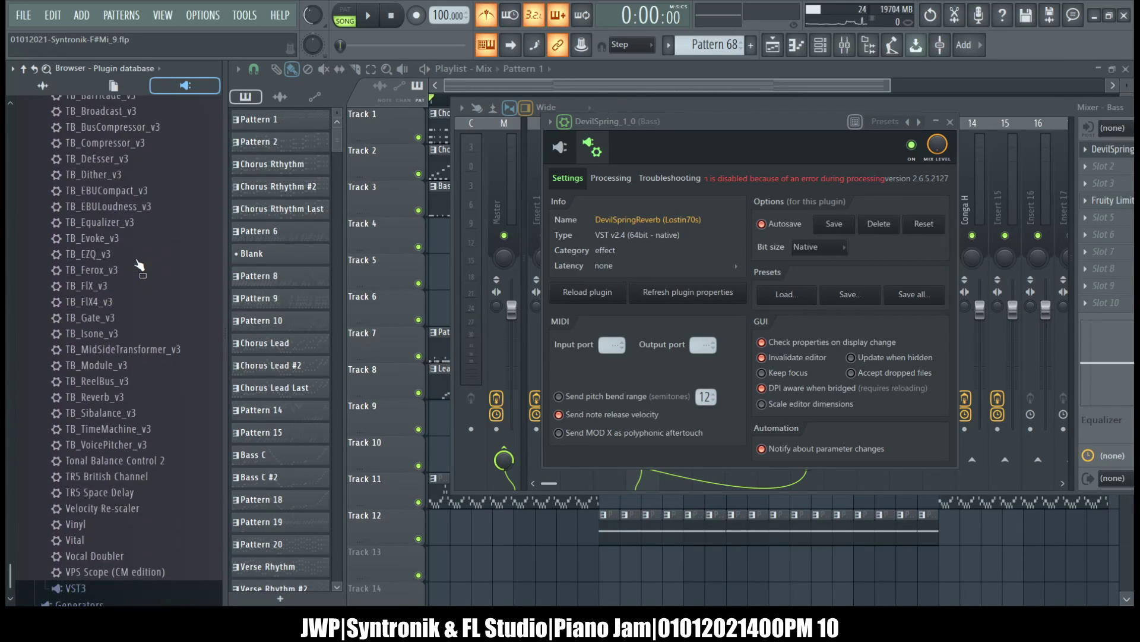
left_click(75, 225)
left_click(76, 241)
scroll(112, 297, "down", 20)
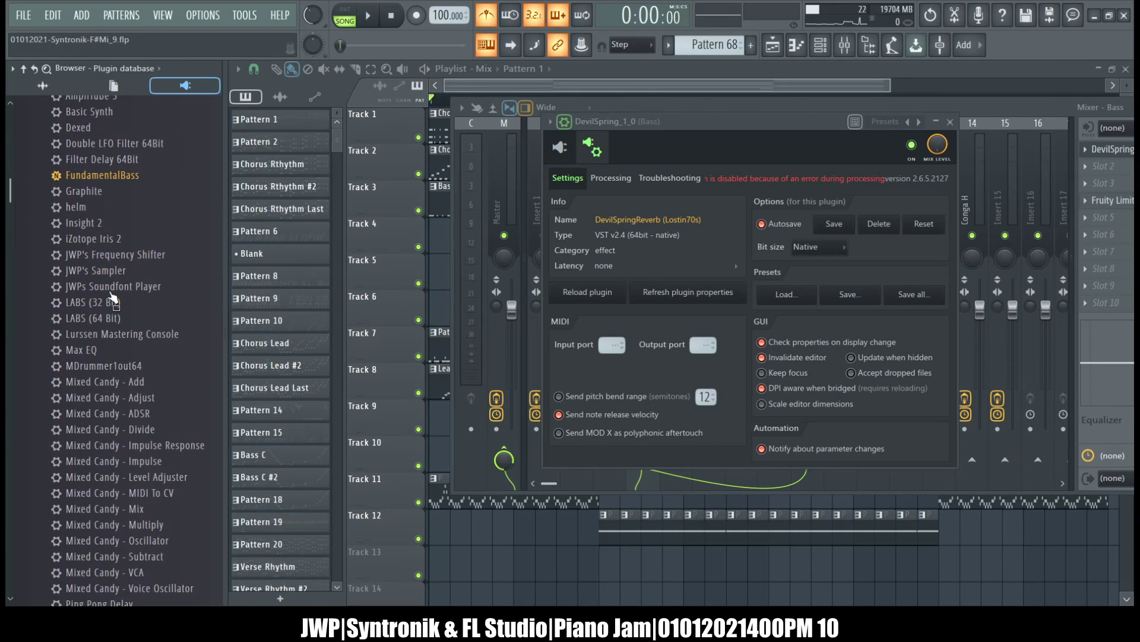
scroll(112, 297, "up", 20)
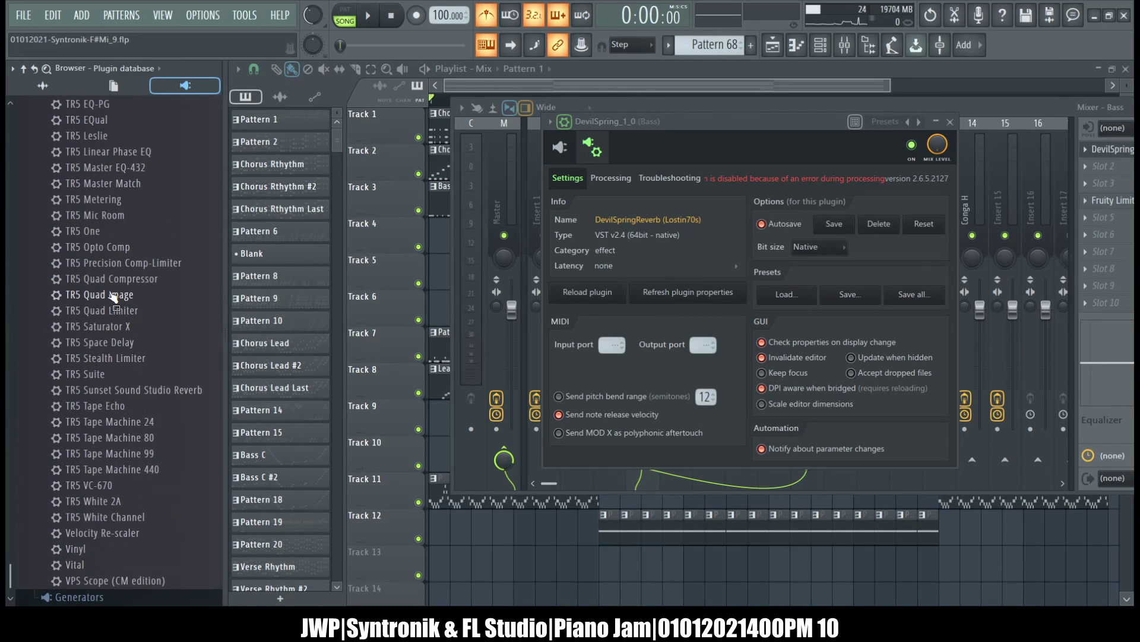
left_click(109, 243)
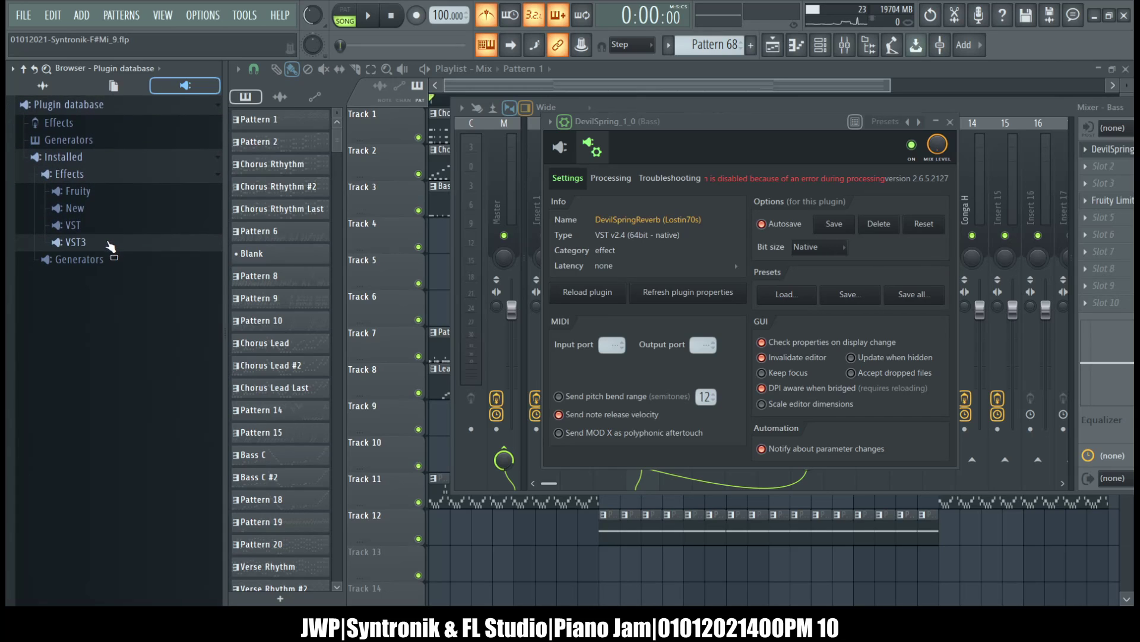
Replace the plugin in slot 1 of the Bass track with devil_spring_x64 from the installed VST effects
mouse_move(7, 187)
left_click(94, 224)
scroll(113, 392, "down", 3)
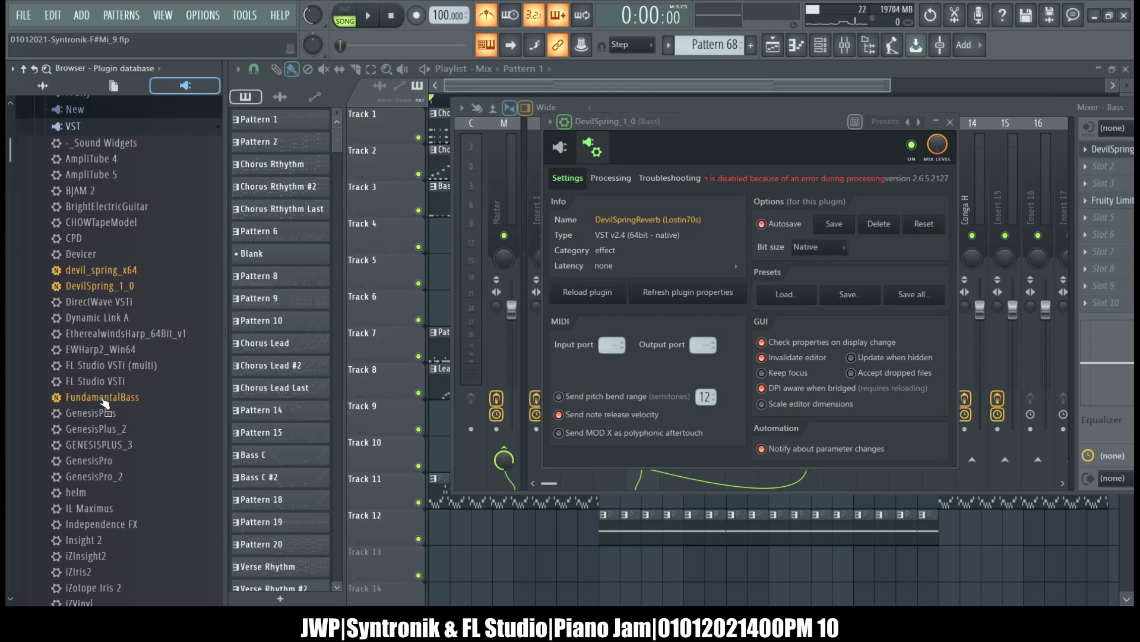
left_click_drag(135, 269, 940, 266)
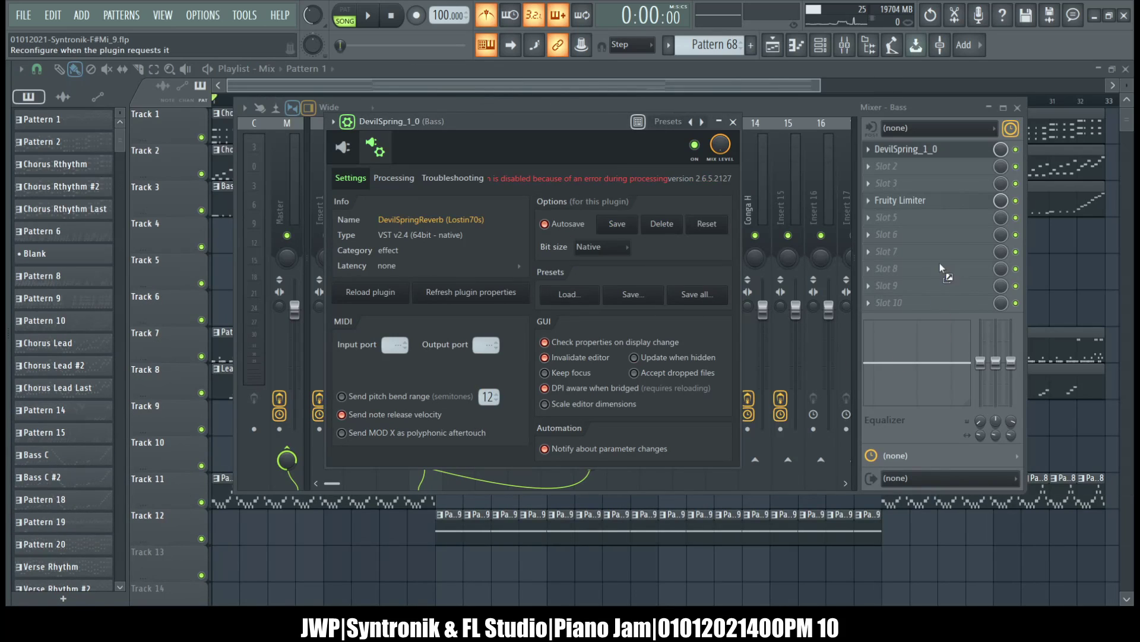
left_click(918, 145)
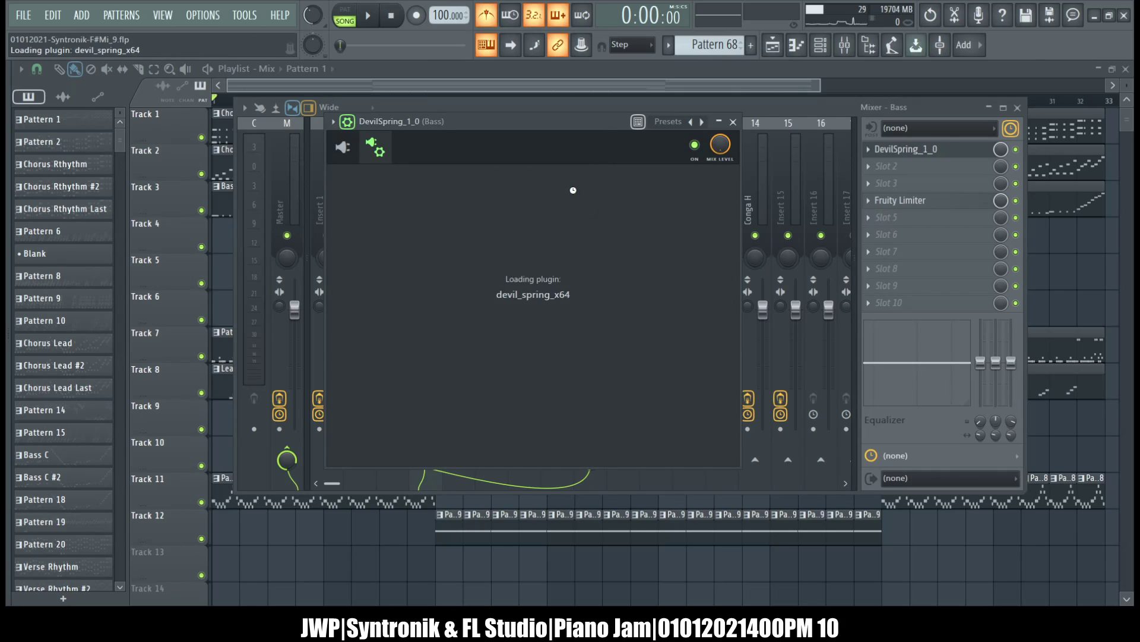
Check the editor and wrapper settings of the replacement plugin and remove it from slot 1 of the Bass track
left_click(350, 155)
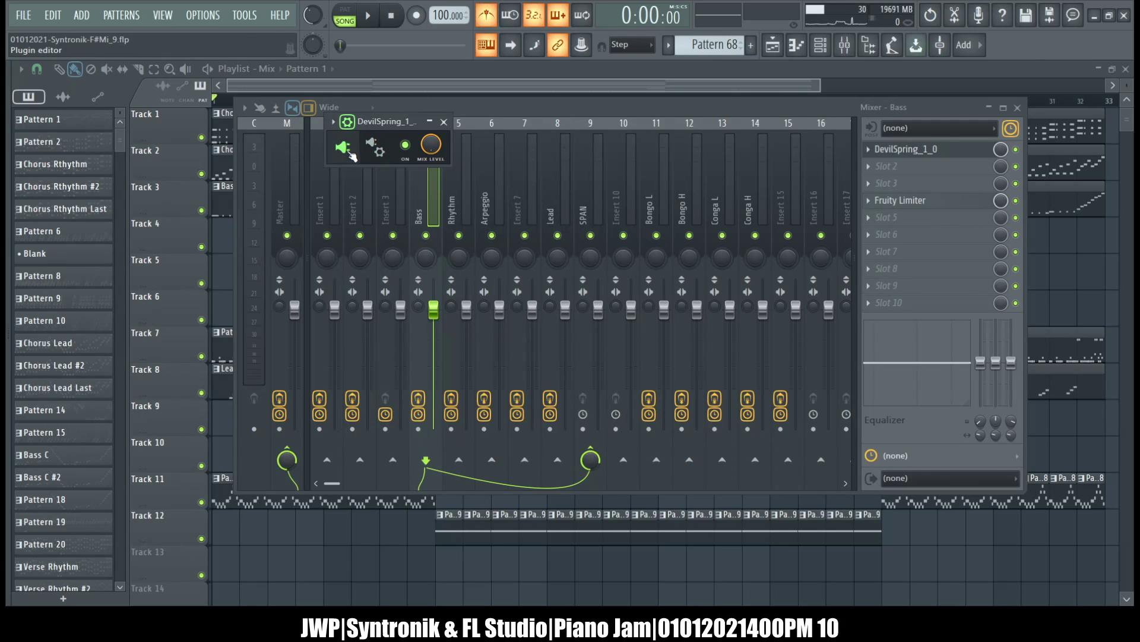
left_click(376, 152)
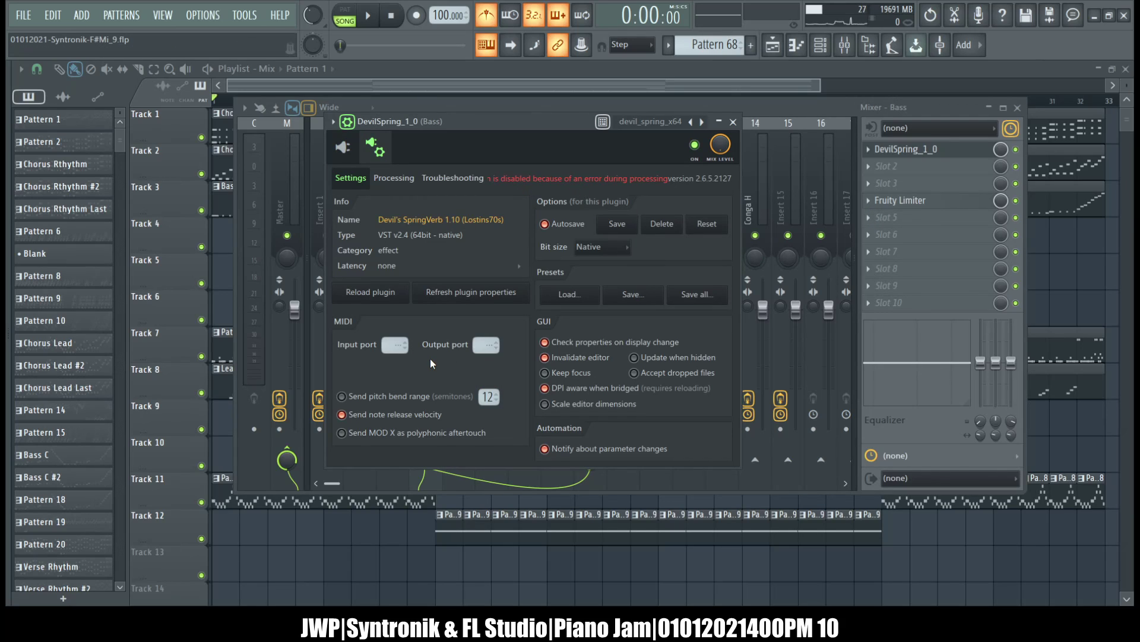
left_click(354, 153)
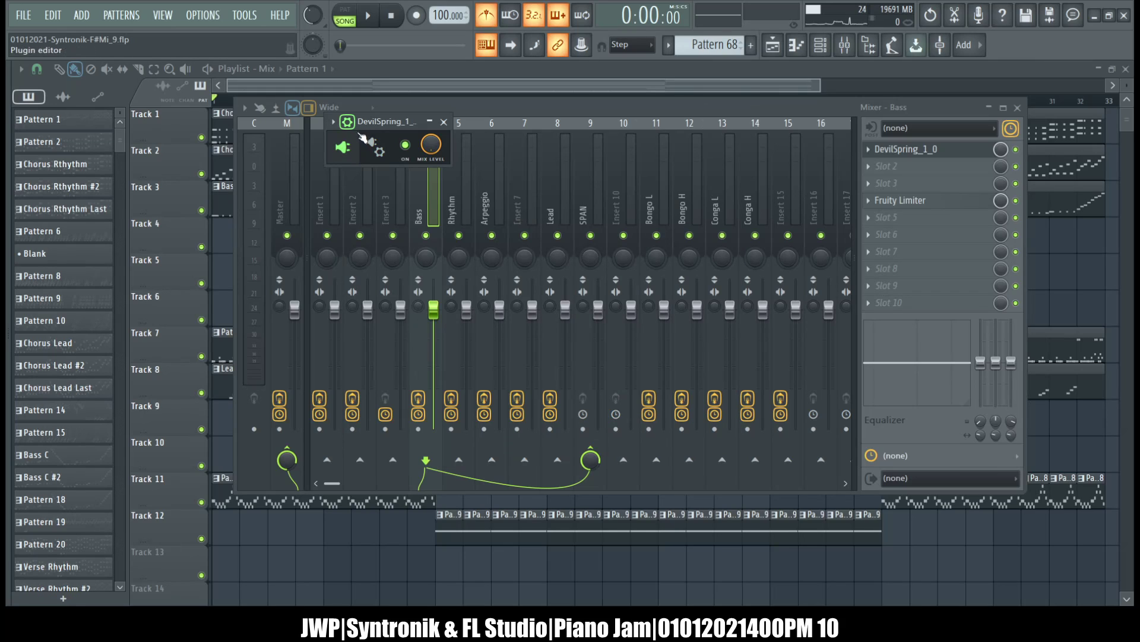
left_click(883, 155)
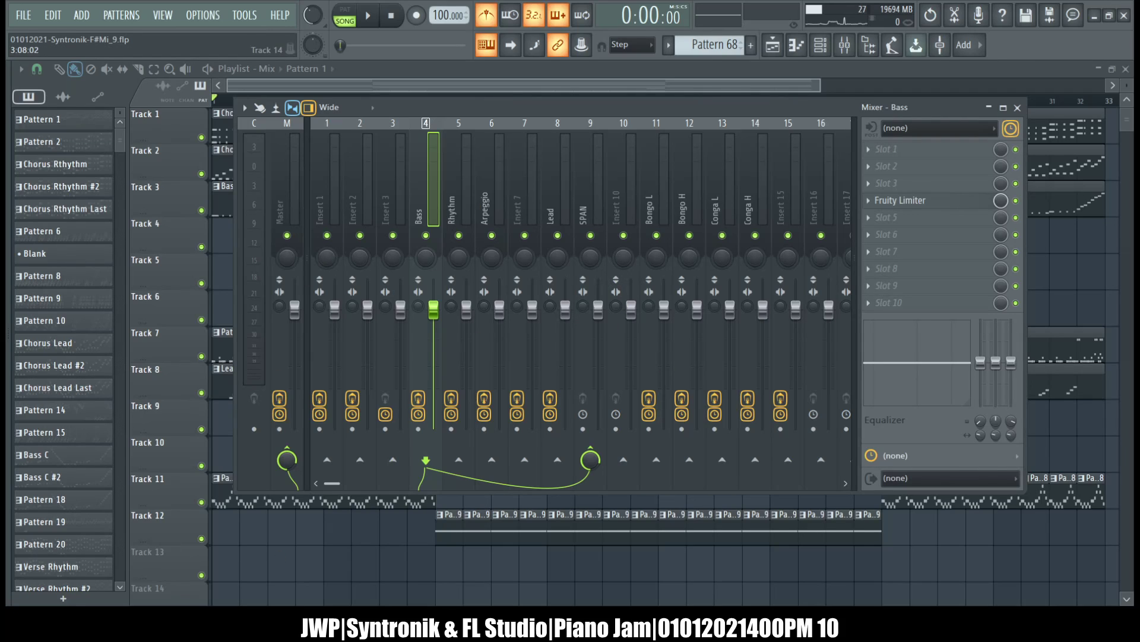
Play the song and raise the volume fader of mixer track Insert 10
left_click(370, 18)
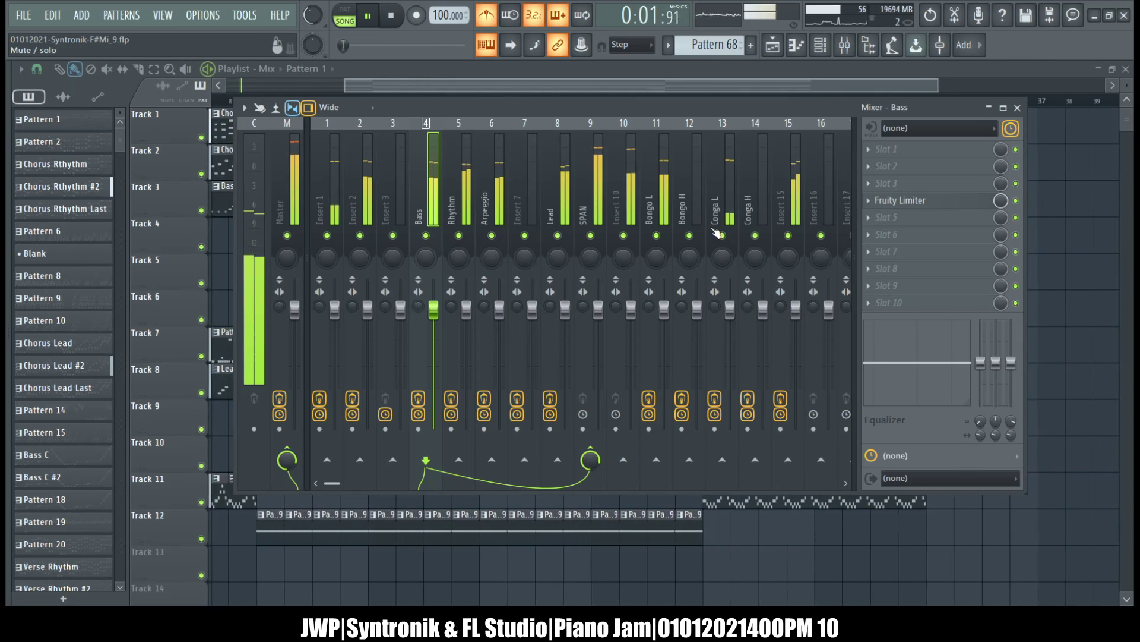
left_click(631, 310)
left_click_drag(630, 310, 631, 279)
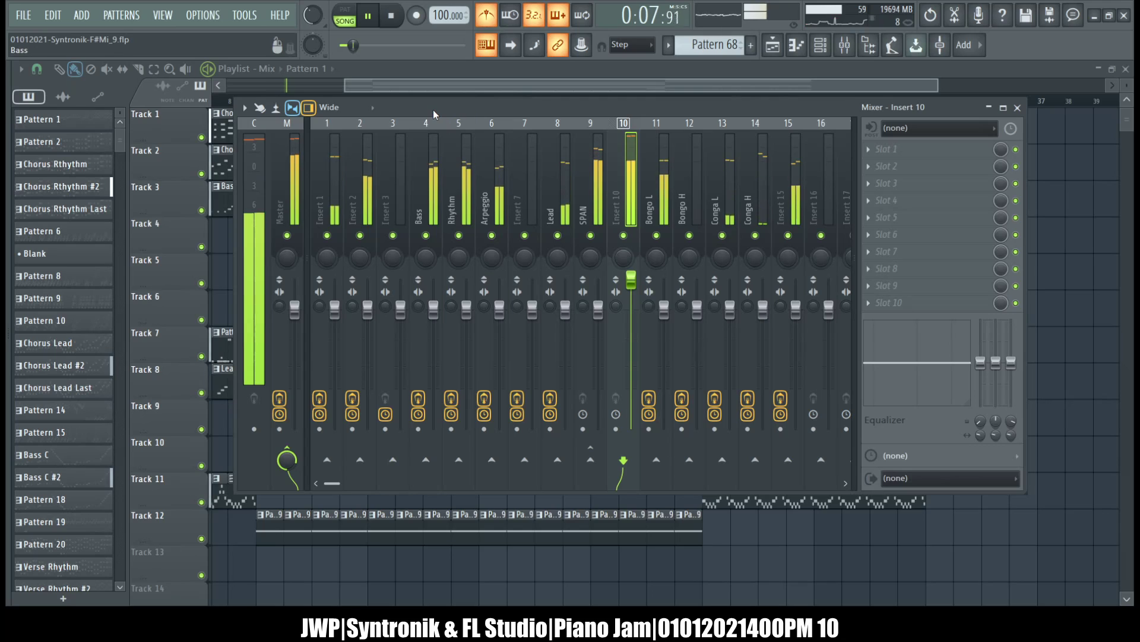
Check the Fruity Limiter on the Master track and move it below TB_Morphit_v1 into slot 10
left_click(289, 172)
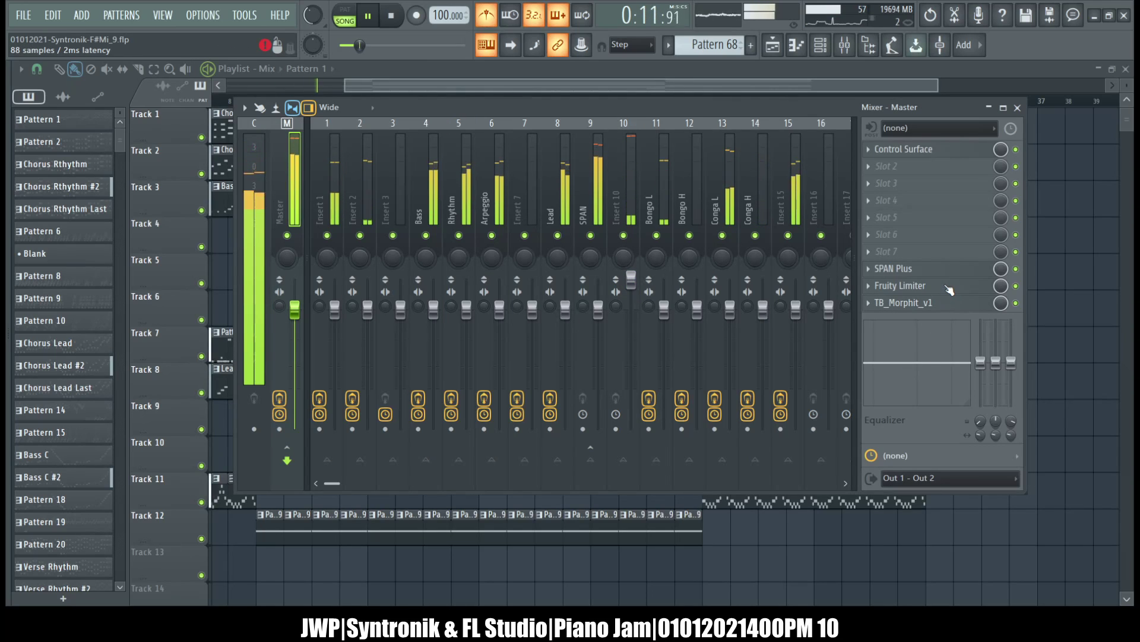
left_click(950, 290)
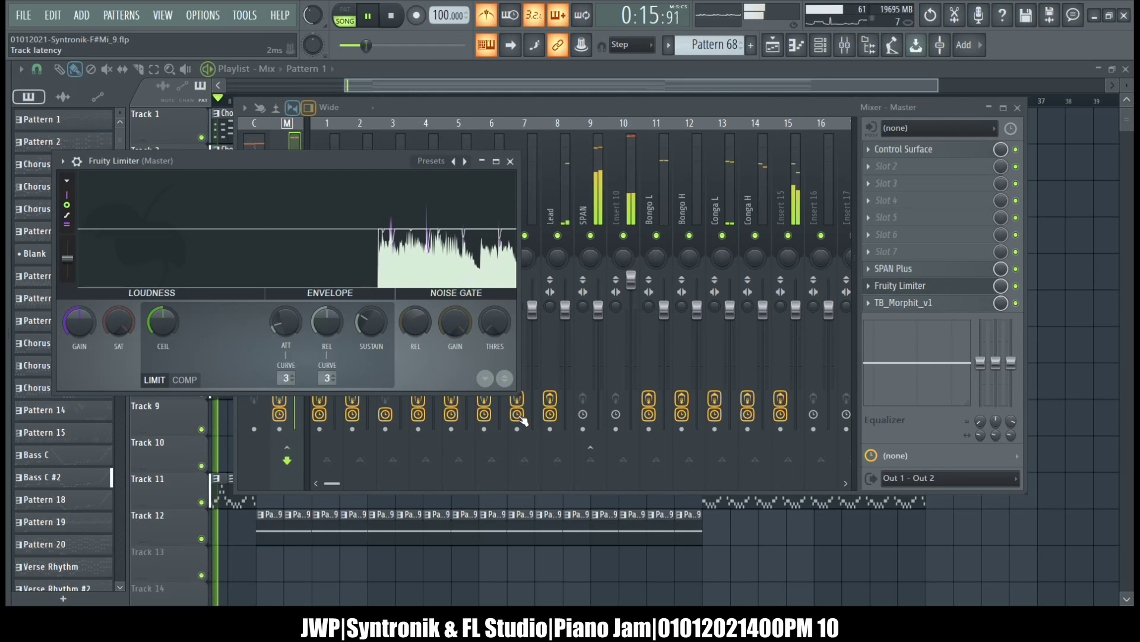
left_click(920, 288)
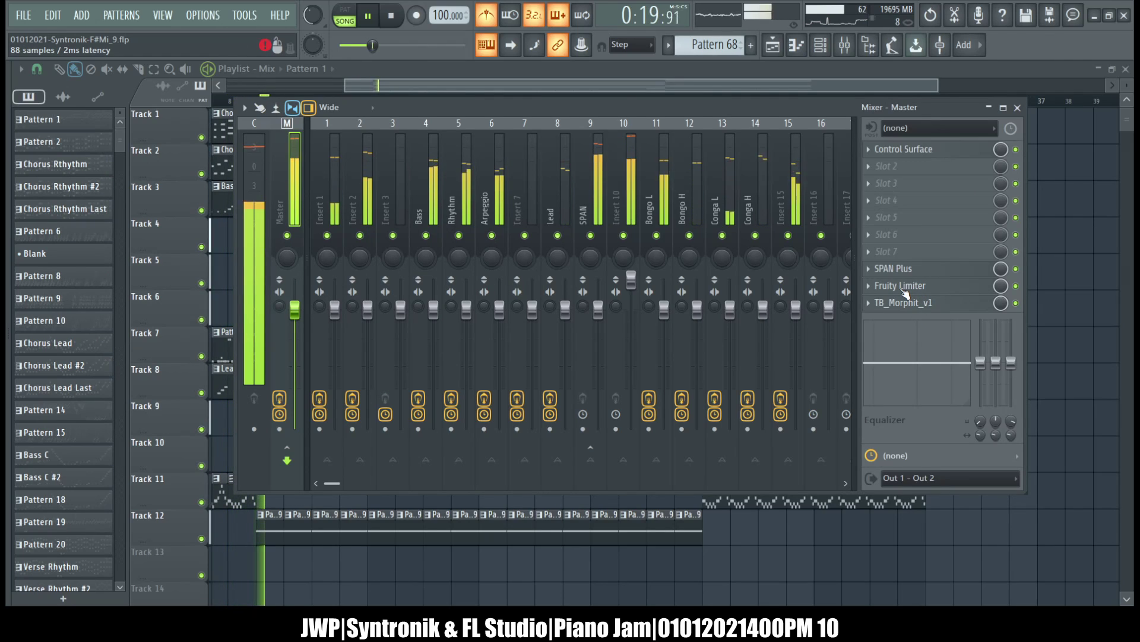
left_click_drag(902, 288, 902, 304)
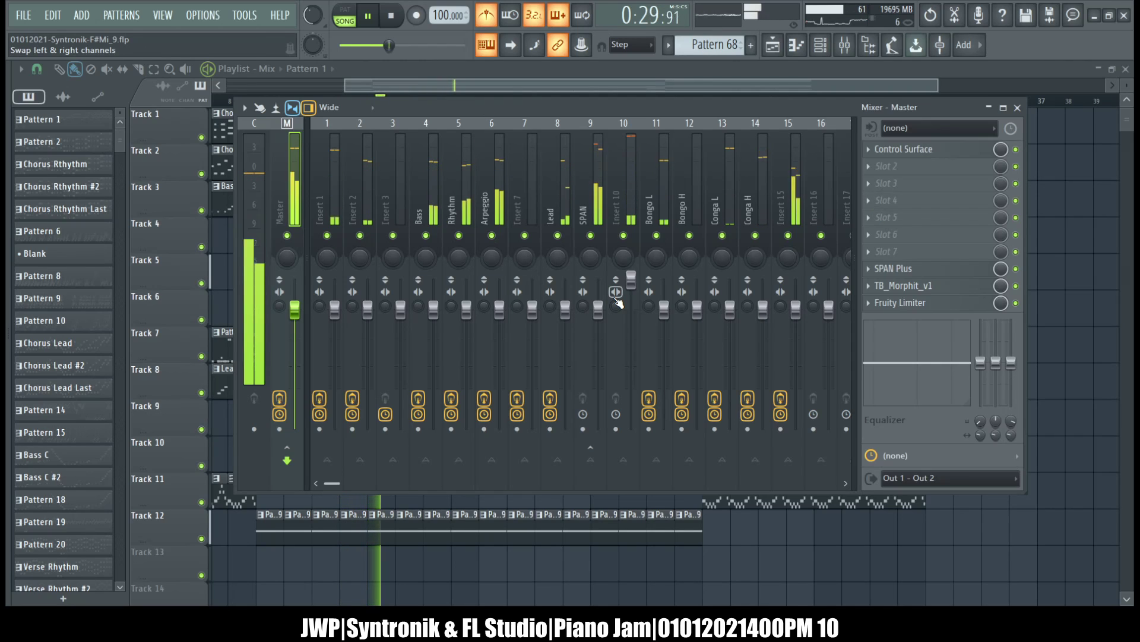
Rename mixer track Insert 1 as BD
left_click(338, 198)
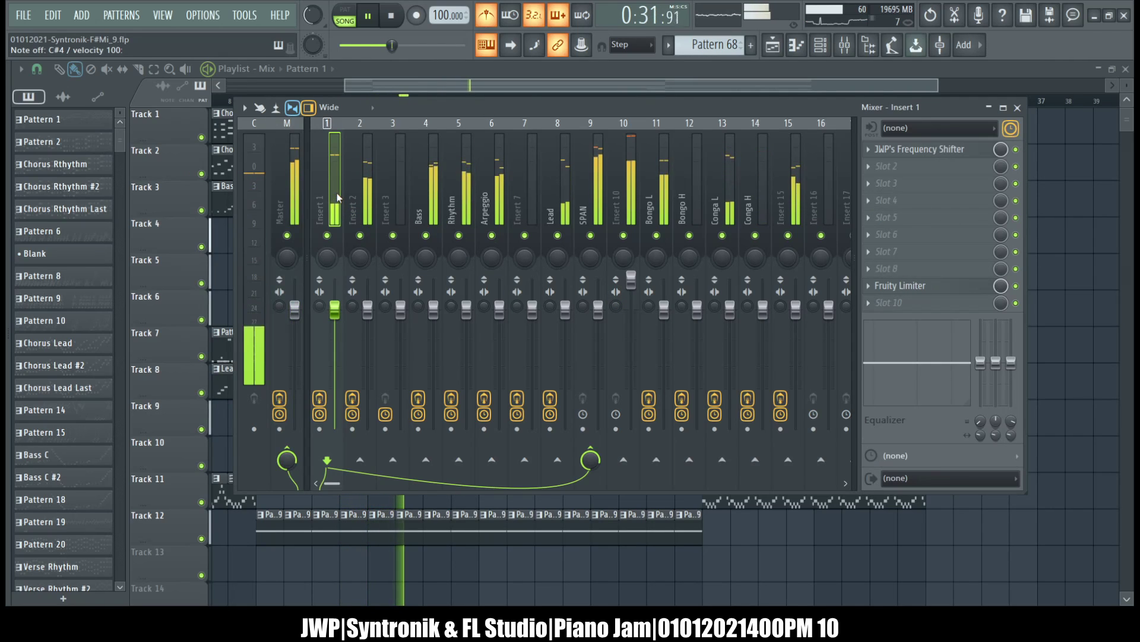
key("F2")
type("BD")
key("Return")
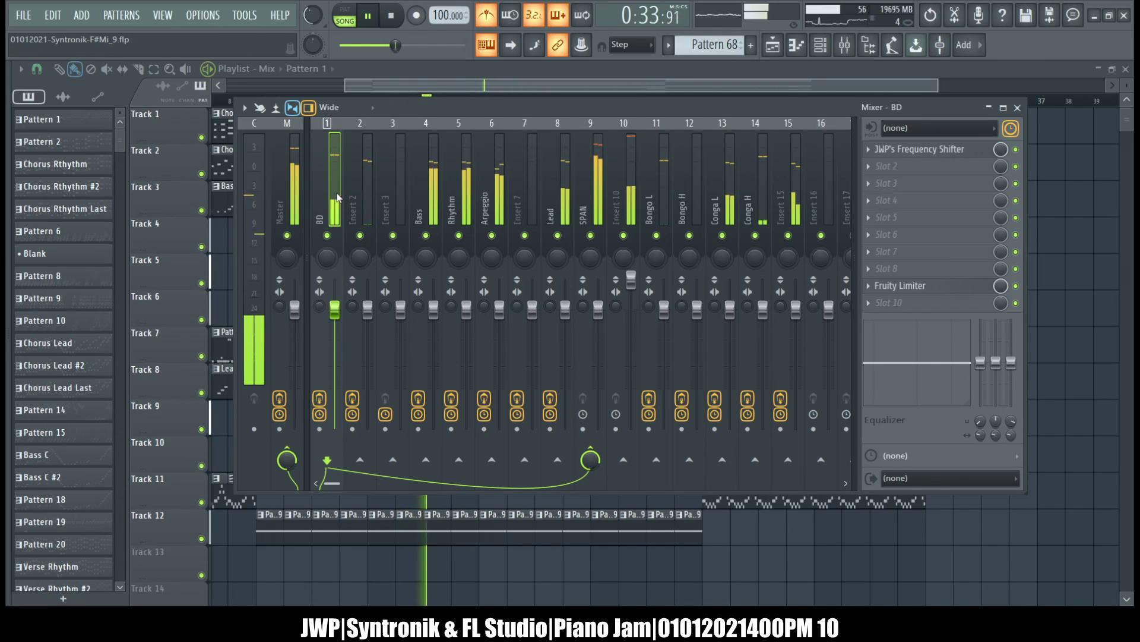
Rename mixer track Insert 2 as SD
left_click(364, 197)
key("F2")
type("SD")
key("Return")
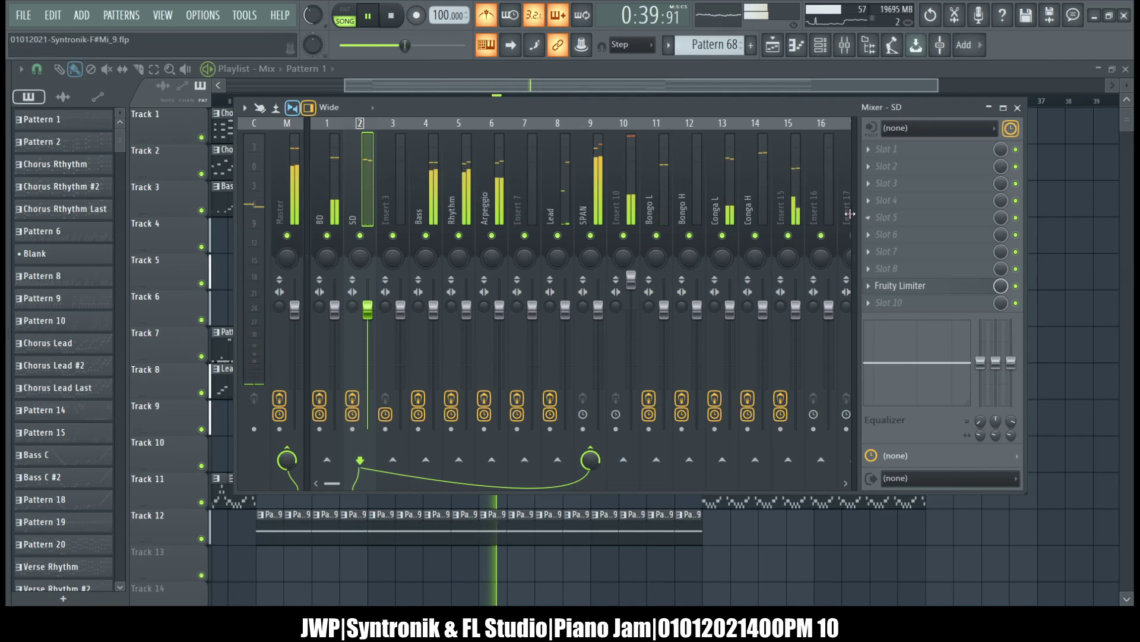
Move mixer track Insert 15 to position 3, between SD and Bass
left_click(783, 191)
key("alt+Left")
key("alt+Left")
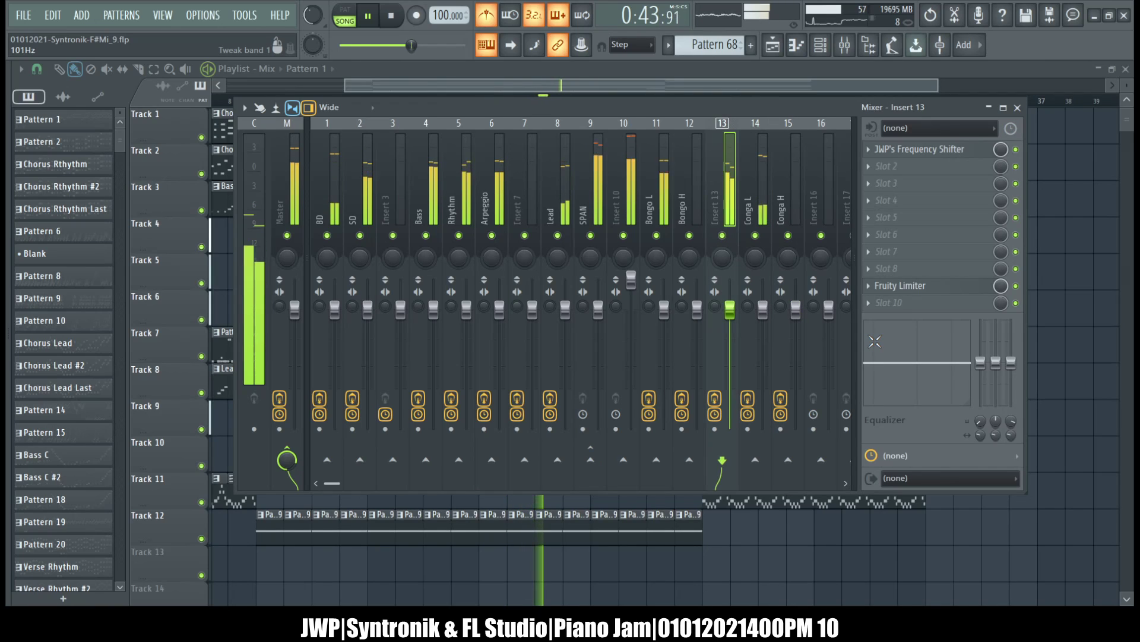
key("alt+Left")
key("alt+Left")
key("alt+Left")
key("alt+Left")
key("alt+Left")
key("alt+Left")
key("alt+Left")
key("alt+Left")
key("alt+Left")
key("alt+Left")
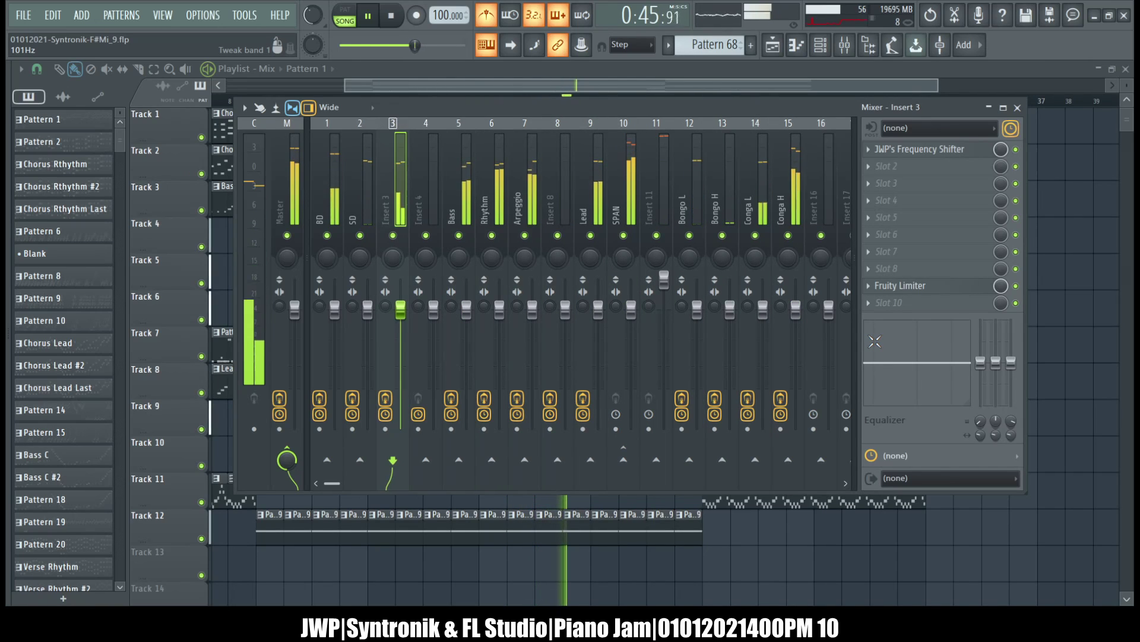
Move the empty mixer track before Bass to position 15, after Conga H
key("alt+Right")
key("alt+Right")
key("alt+Right")
key("alt+Right")
key("alt+Right")
key("alt+Right")
key("alt+Right")
key("alt+Right")
key("alt+Right")
key("alt+Right")
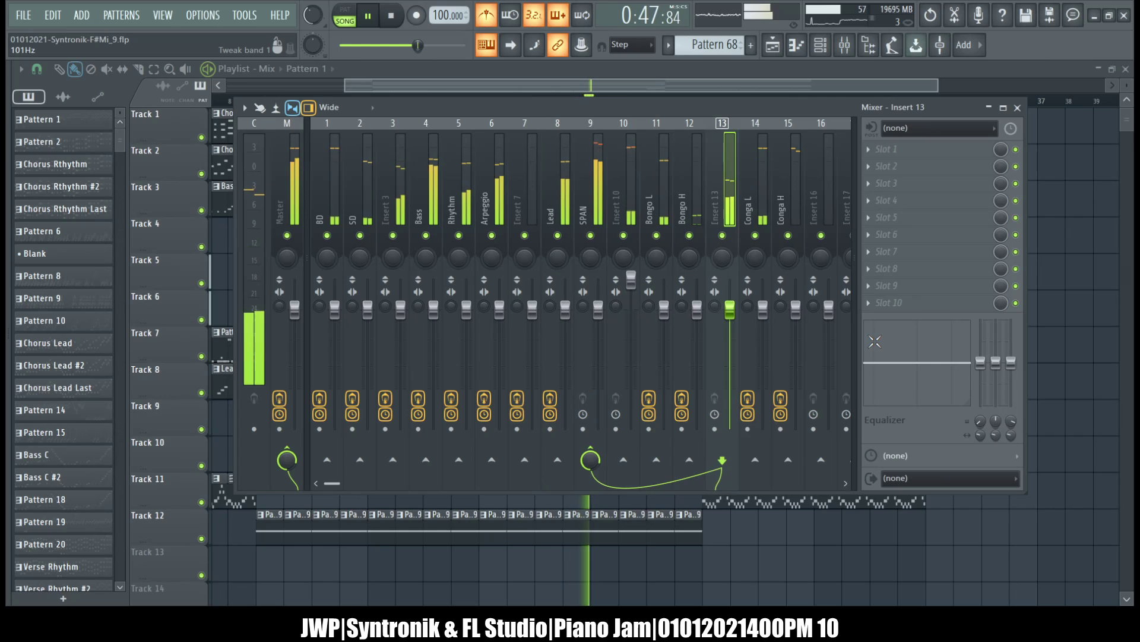
key("alt+Right")
key("alt+Right")
key("alt+Right")
Move the empty mixer track from position 15 back to position 5, between Bass and Rhythm
key("alt+Left")
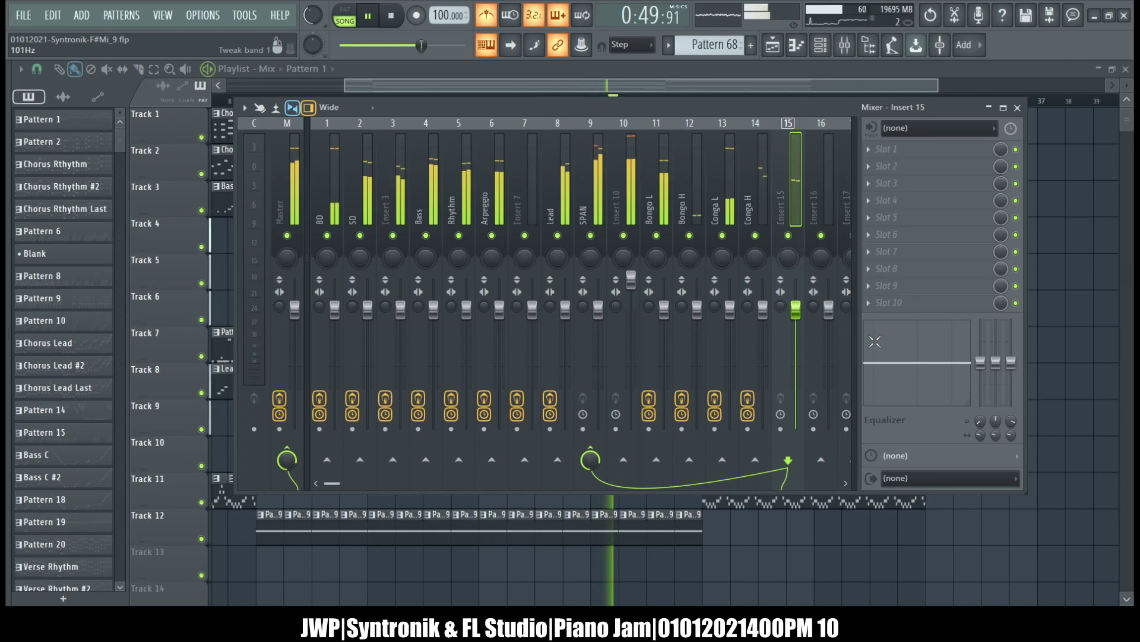
key("alt+Left")
key("alt+Left")
key("alt+Left")
key("alt+Left")
key("alt+Left")
key("alt+Left")
key("alt+Left")
key("alt+Left")
key("alt+Left")
key("alt+Left")
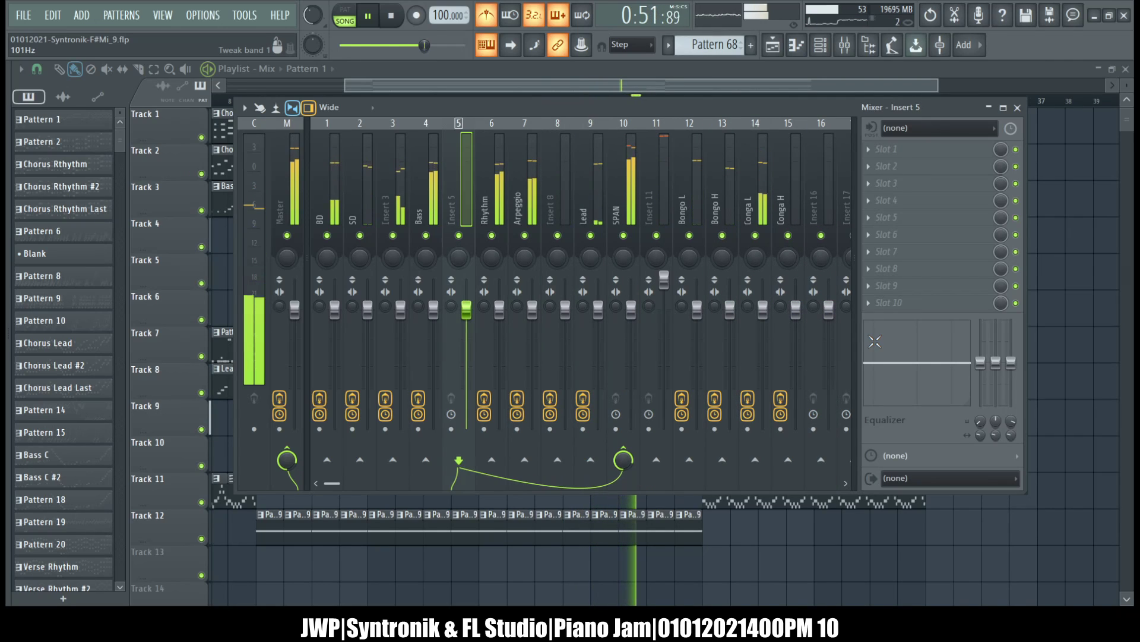
Move the unnamed mixer track holding JWP's Frequency Shifter and Fruity Limiter to position 16
key("alt+Right")
key("alt+Right")
key("alt+Right")
key("alt+Right")
key("alt+Right")
key("alt+Right")
key("alt+Right")
key("alt+Right")
key("alt+Right")
key("alt+Right")
key("alt+Right")
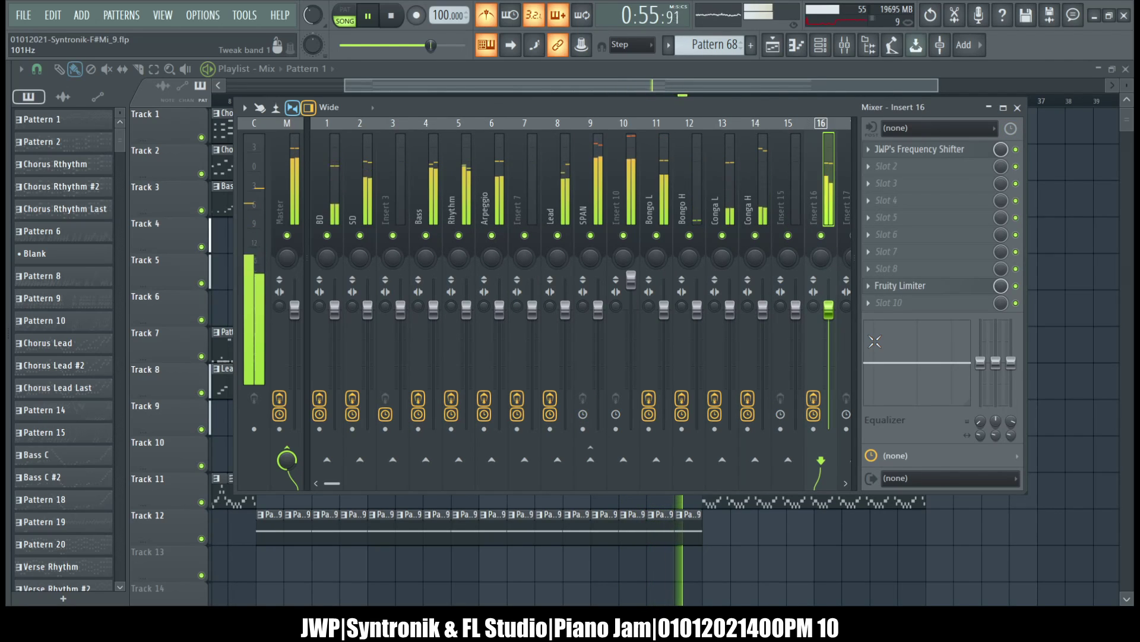
key("alt+Right")
key("alt+Left")
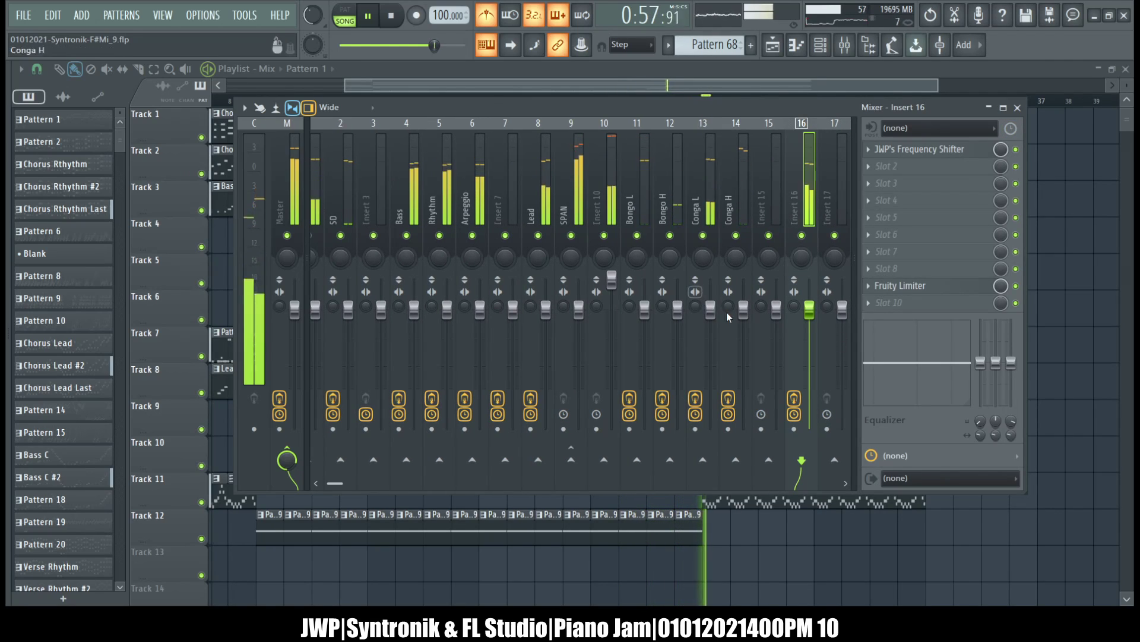
Move mixer track Insert 16, holding JWP's Frequency Shifter and Fruity Limiter, to position 3 between SD and Bass
key("alt+Left")
key("alt+Left")
key("alt+Left")
key("alt+Left")
key("alt+Left")
key("alt+Left")
key("alt+Left")
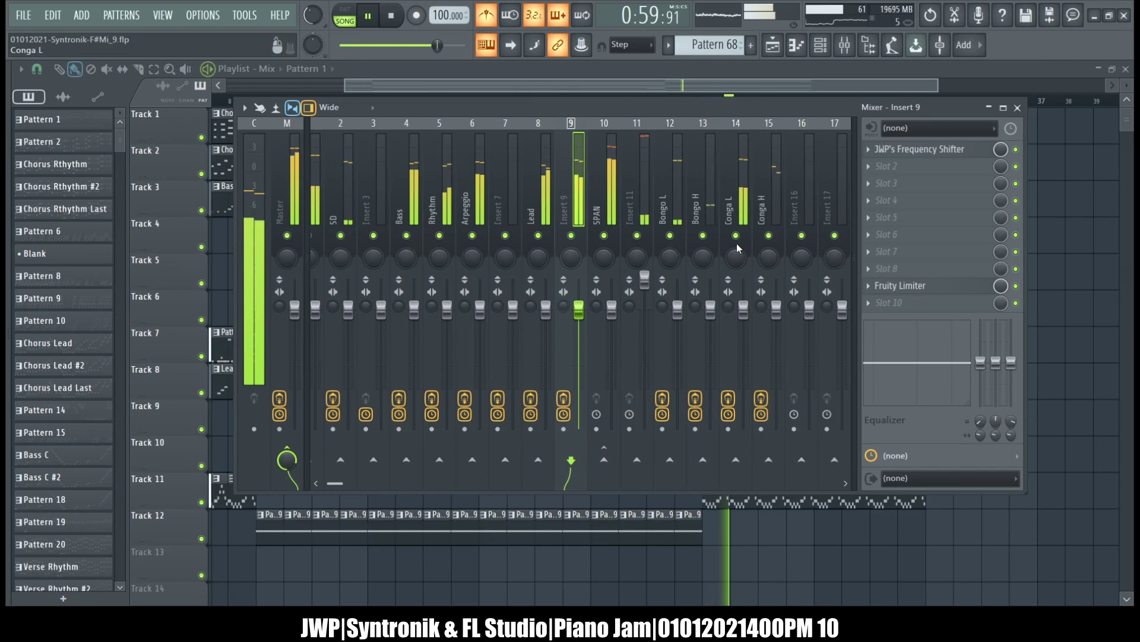
key("alt+Left")
key("alt+Left")
key("alt+Left")
key("alt+Left")
key("alt+Left")
key("alt+Left")
key("alt+Left")
Move the empty mixer track before Bass to position 16 and remove its send to the SPAN track
key("alt+Right")
key("alt+Right")
key("alt+Right")
key("alt+Right")
key("alt+Right")
key("alt+Right")
key("alt+Right")
key("alt+Right")
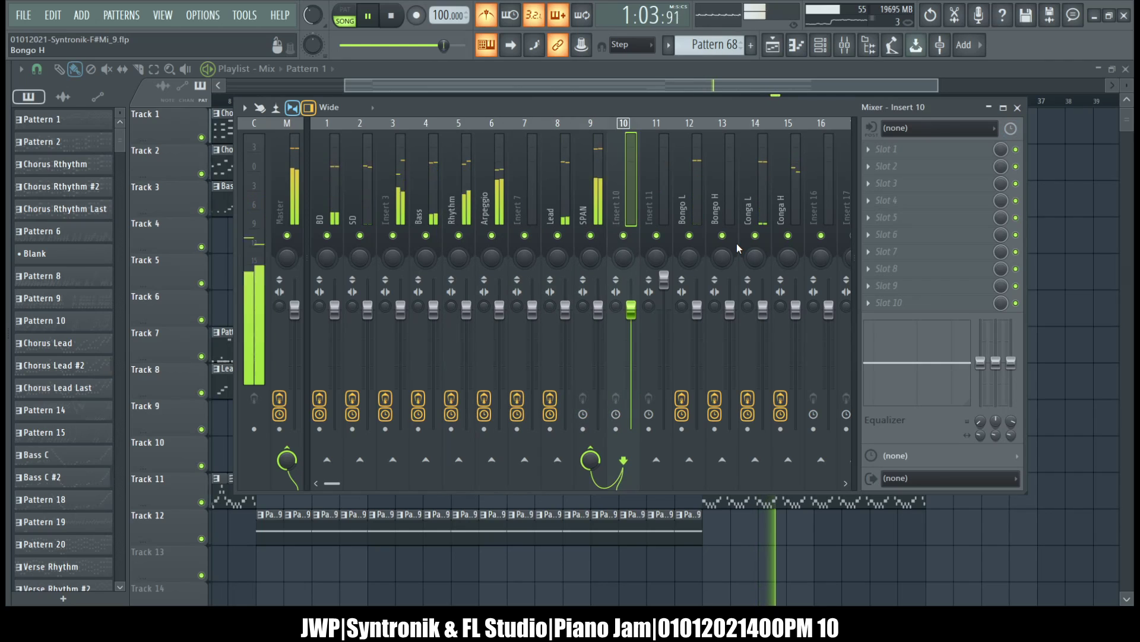
key("alt+Right")
key("alt+Right")
key("alt+Right")
key("alt+Right")
key("alt+Right")
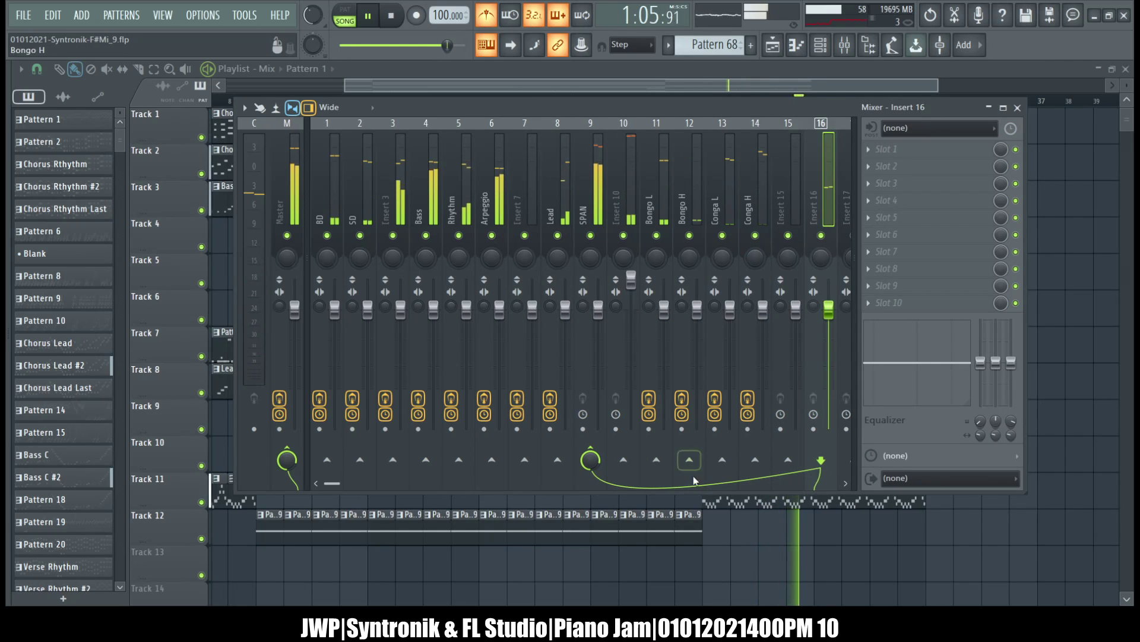
left_click(591, 455)
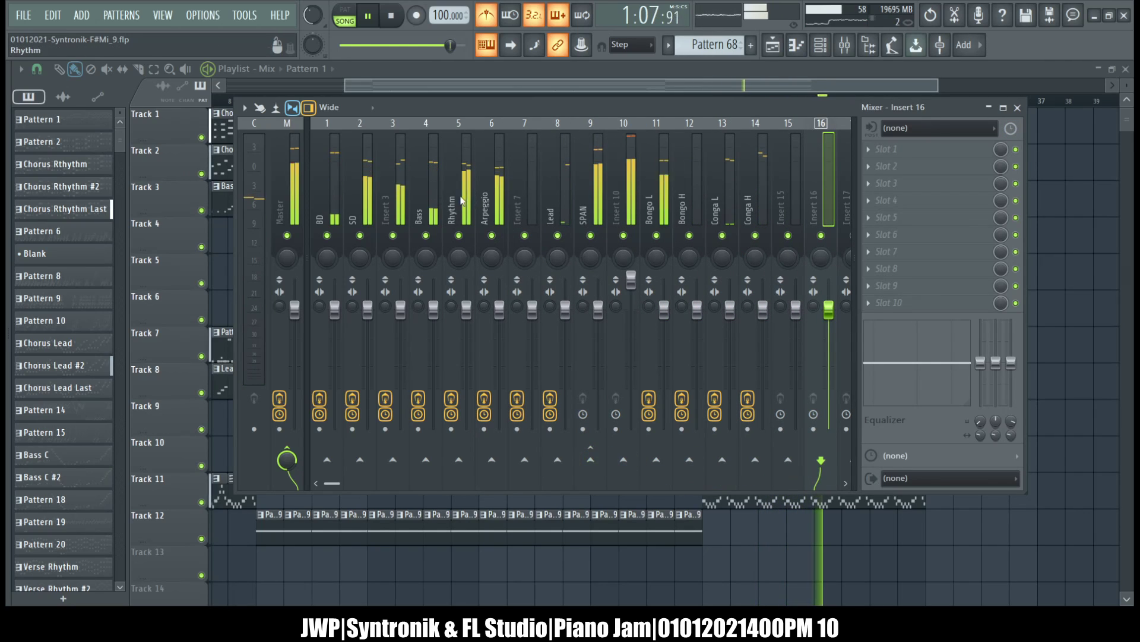
Send mixer track Insert 3 to the SPAN track and rename it as Shaker
left_click(396, 194)
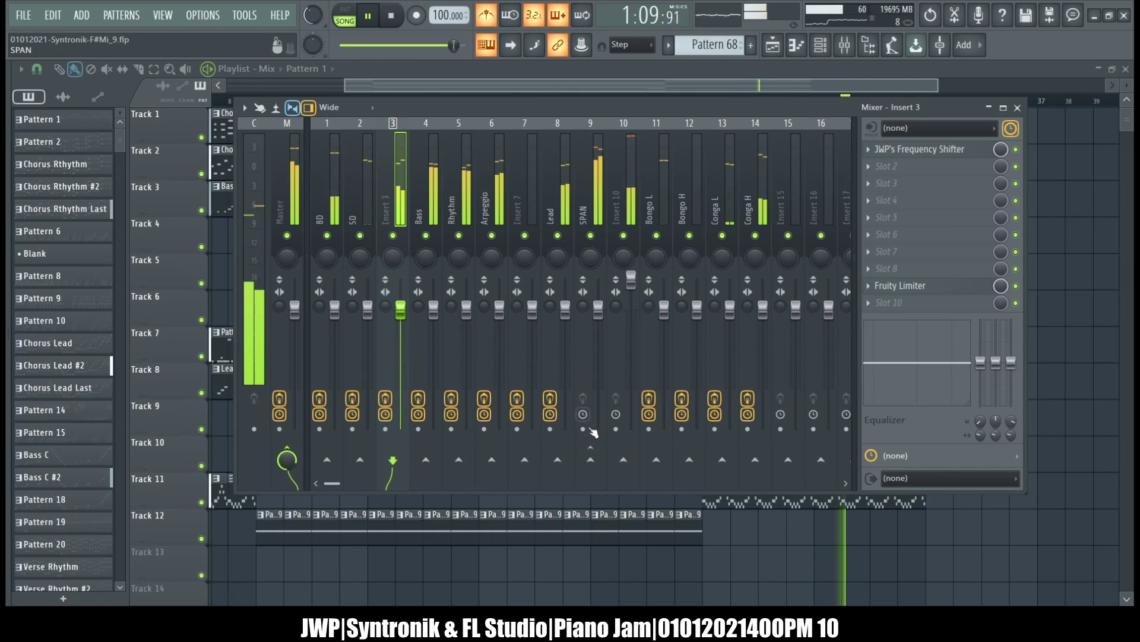
left_click(590, 458)
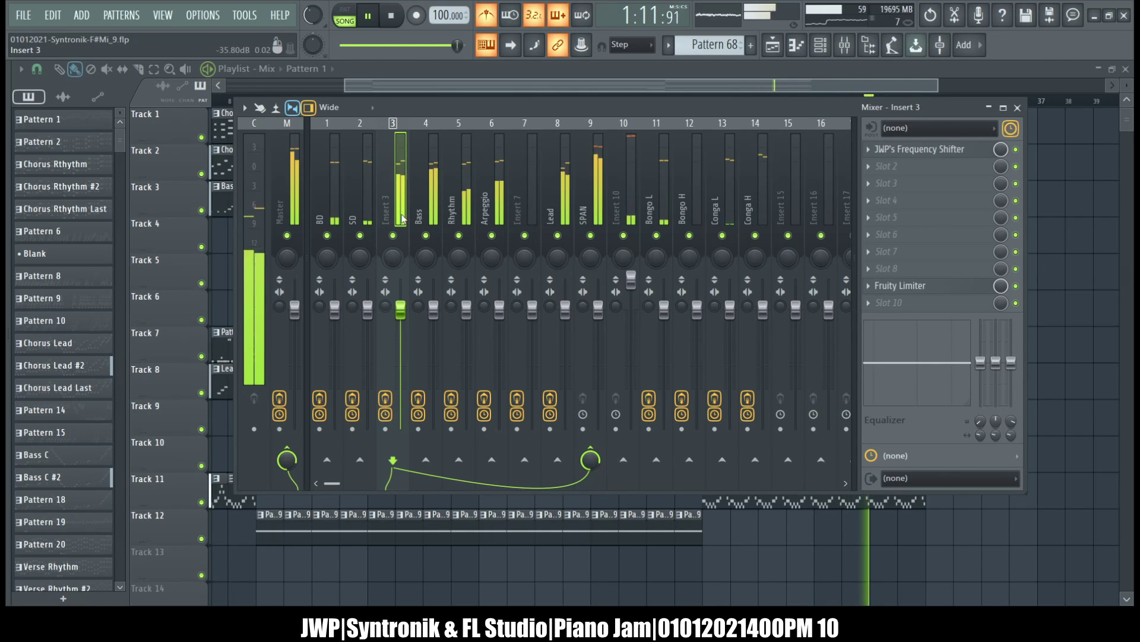
type("Shaker")
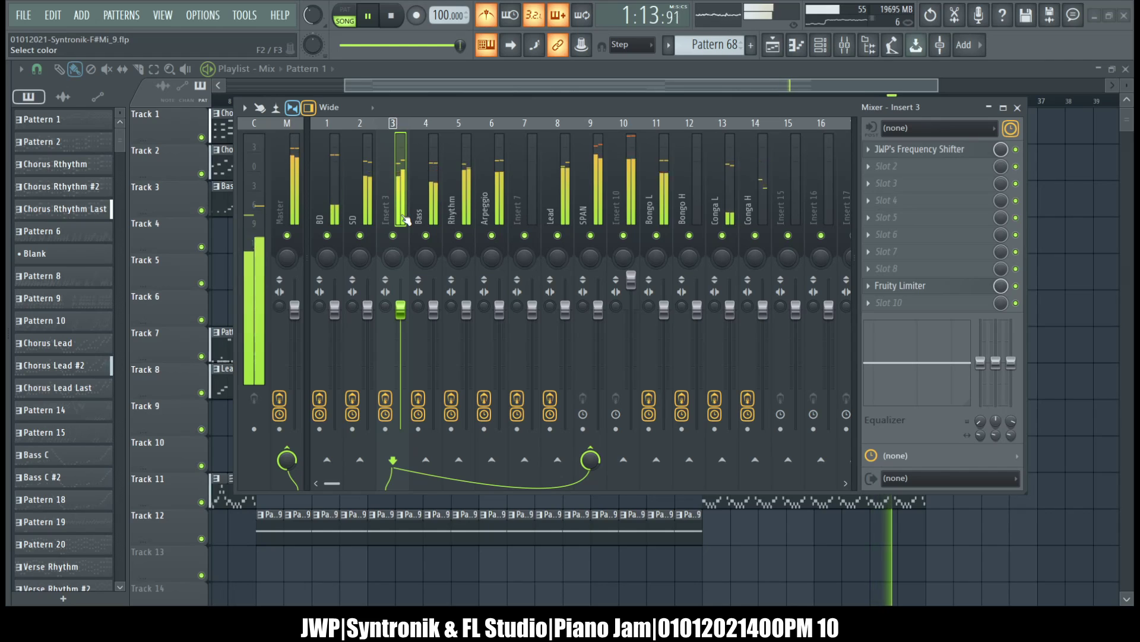
key("Return")
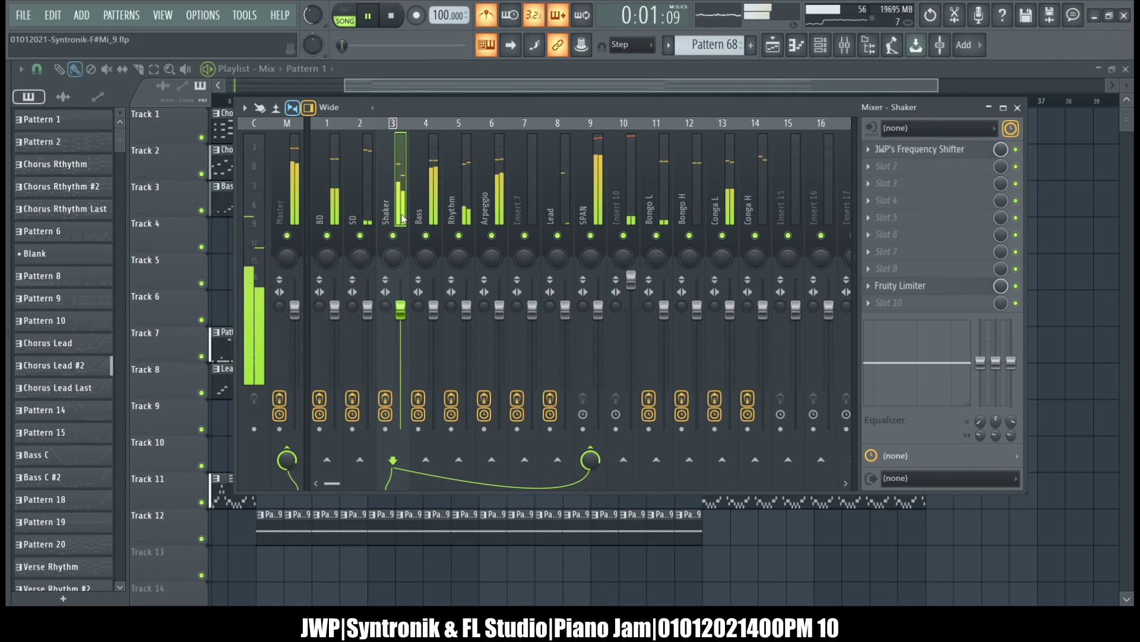
Check the Fruit Shake instrument loaded in the Kontakt channel of the channel rack
left_click(821, 44)
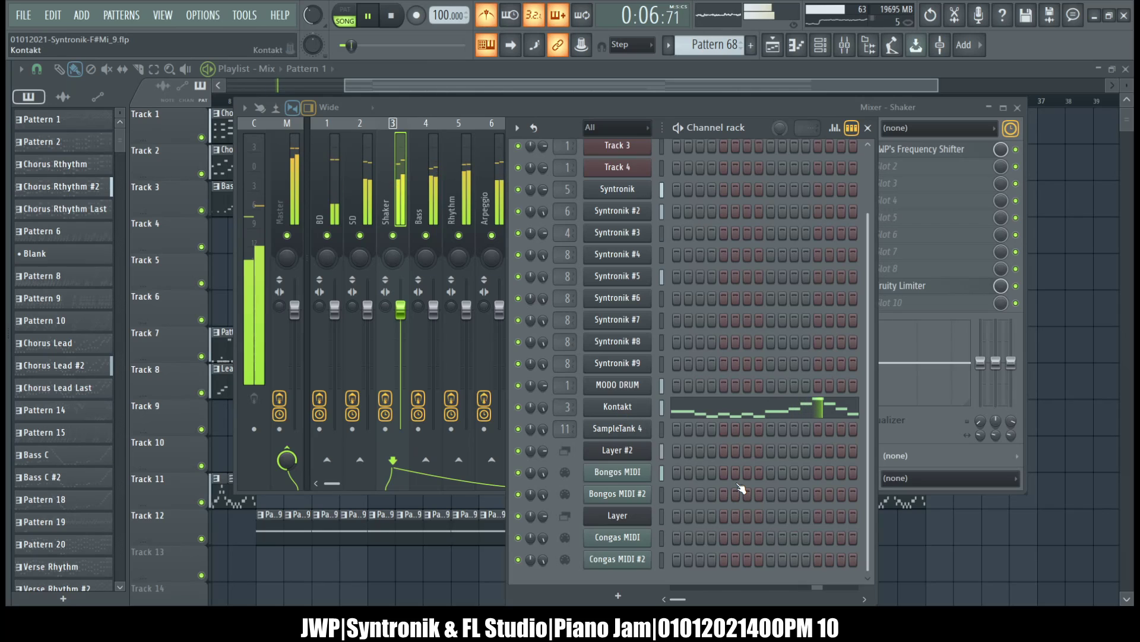
left_click(618, 406)
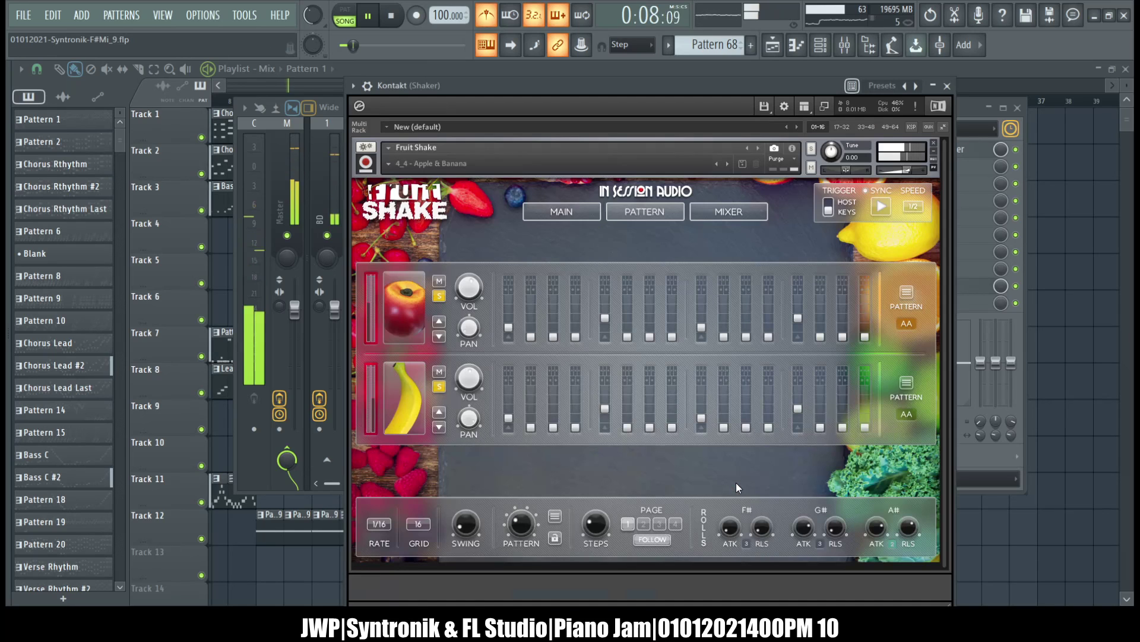
left_click(950, 91)
Delete all notes from the Kontakt channel's piano roll in Pattern 68
left_click(764, 407)
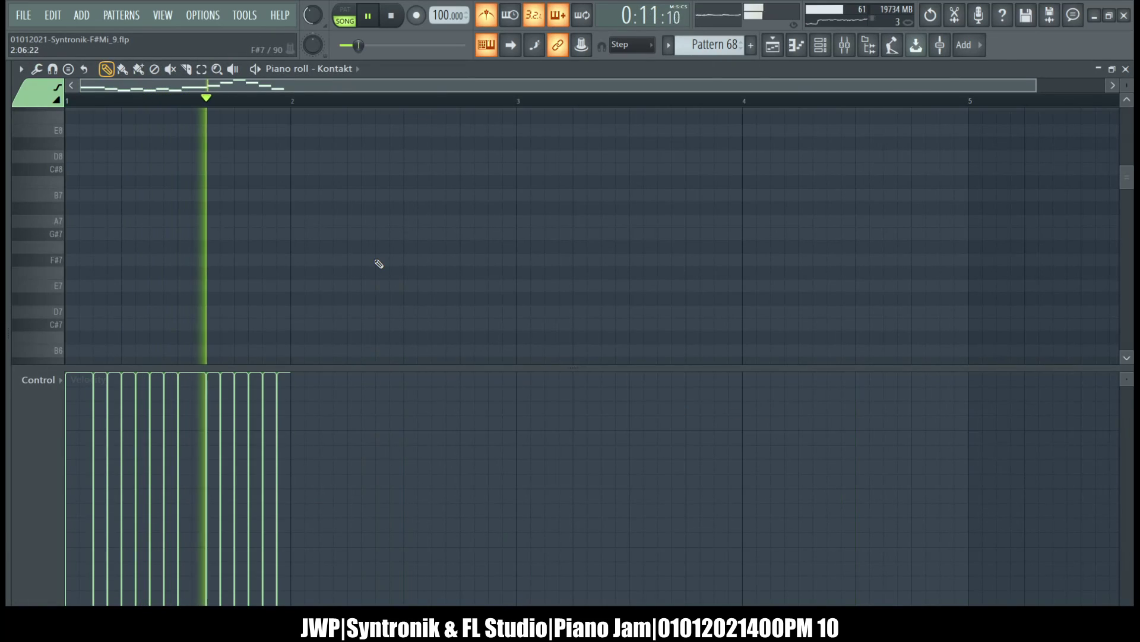
scroll(291, 259, "down", 8)
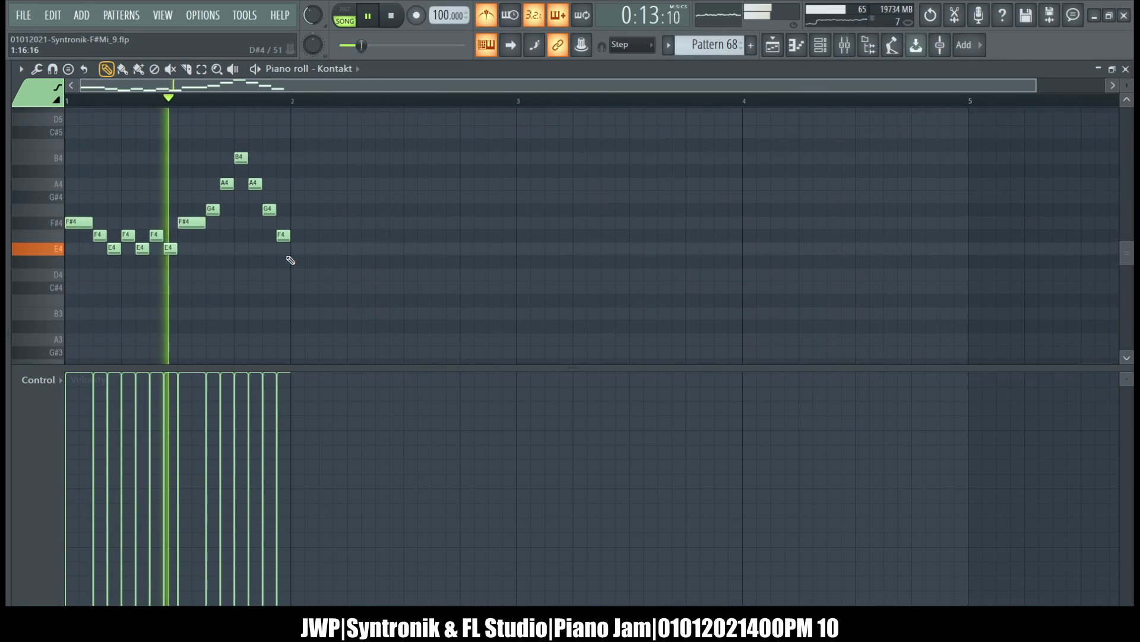
left_click_drag(1036, 85, 772, 122)
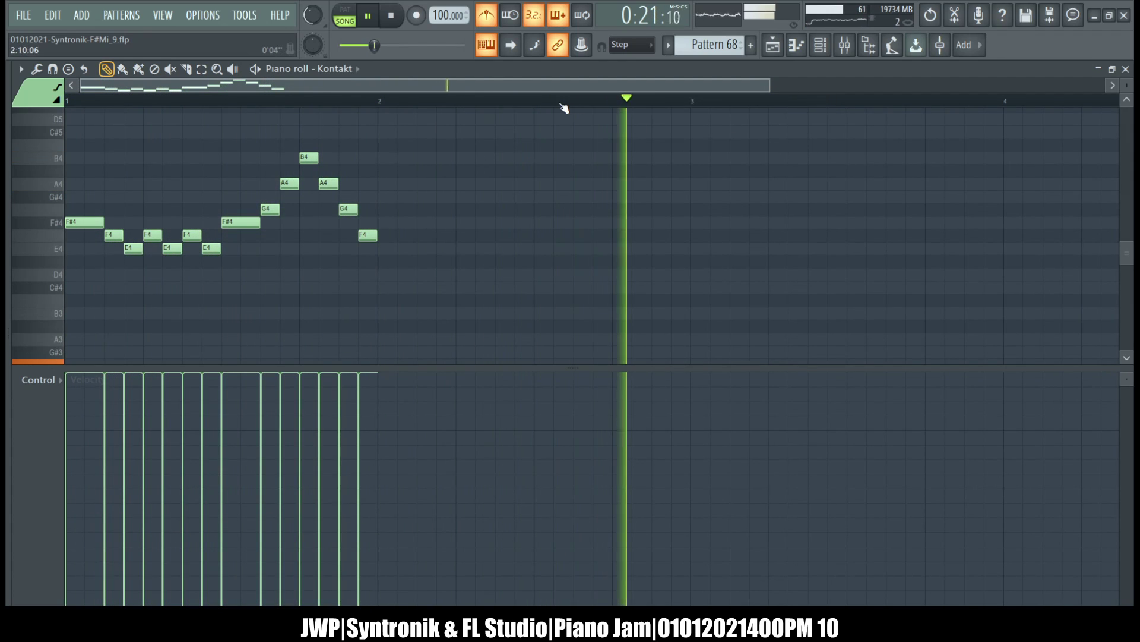
left_click_drag(424, 291, 81, 146)
key("Delete")
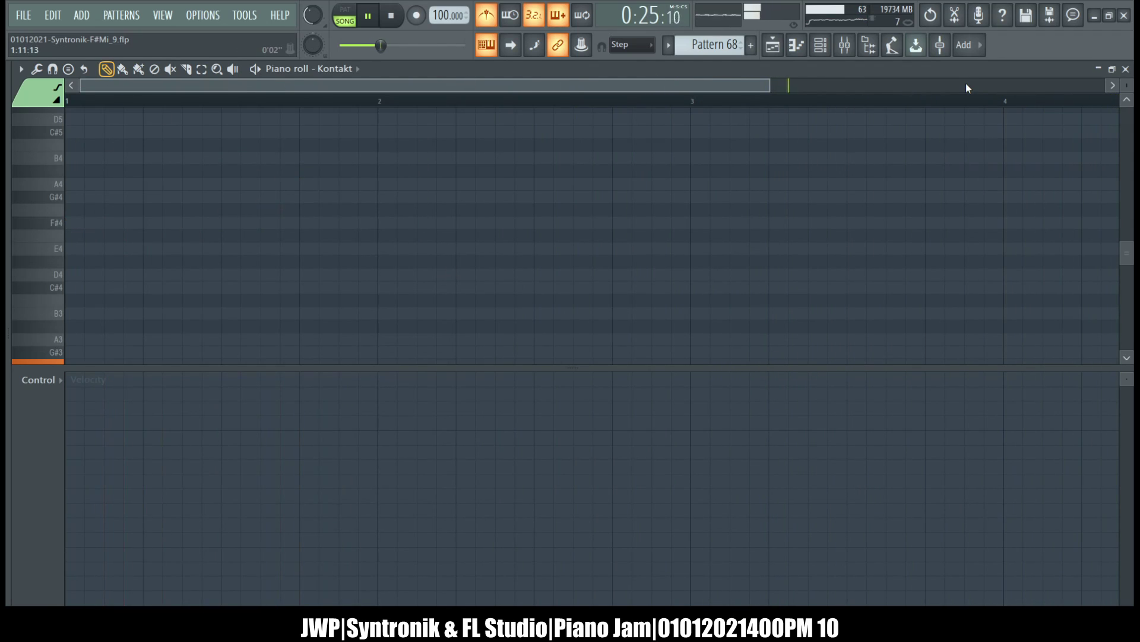
Reopen the Kontakt channel's Fruit Shake instrument, set its pattern to Pattern 3 and check the pattern options
left_click(860, 52)
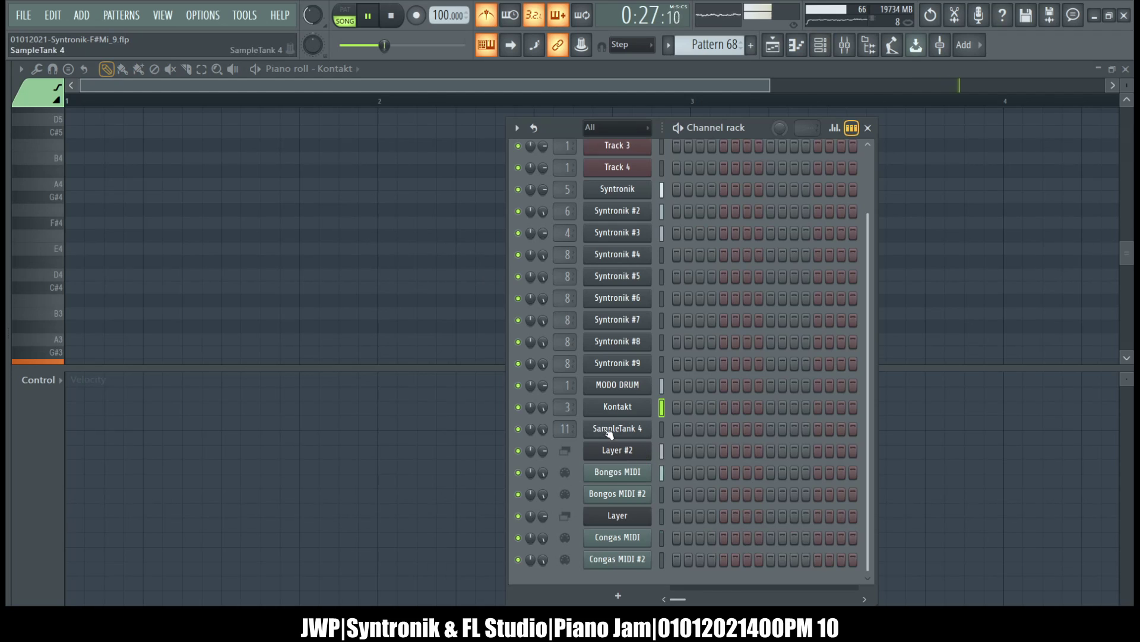
left_click(614, 405)
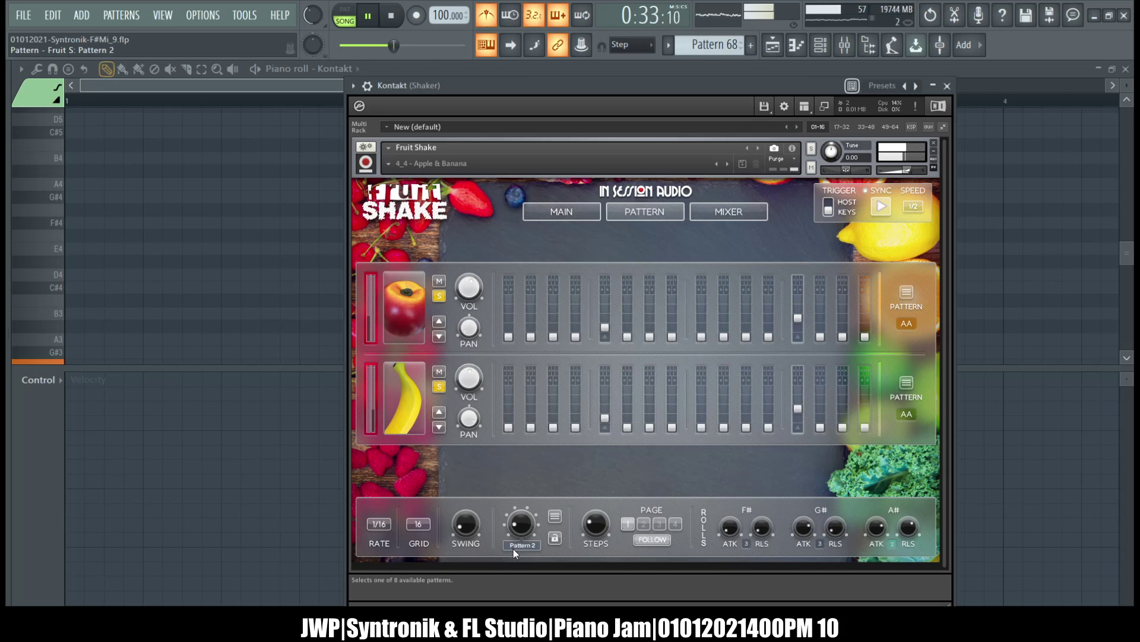
left_click_drag(519, 575, 569, 528)
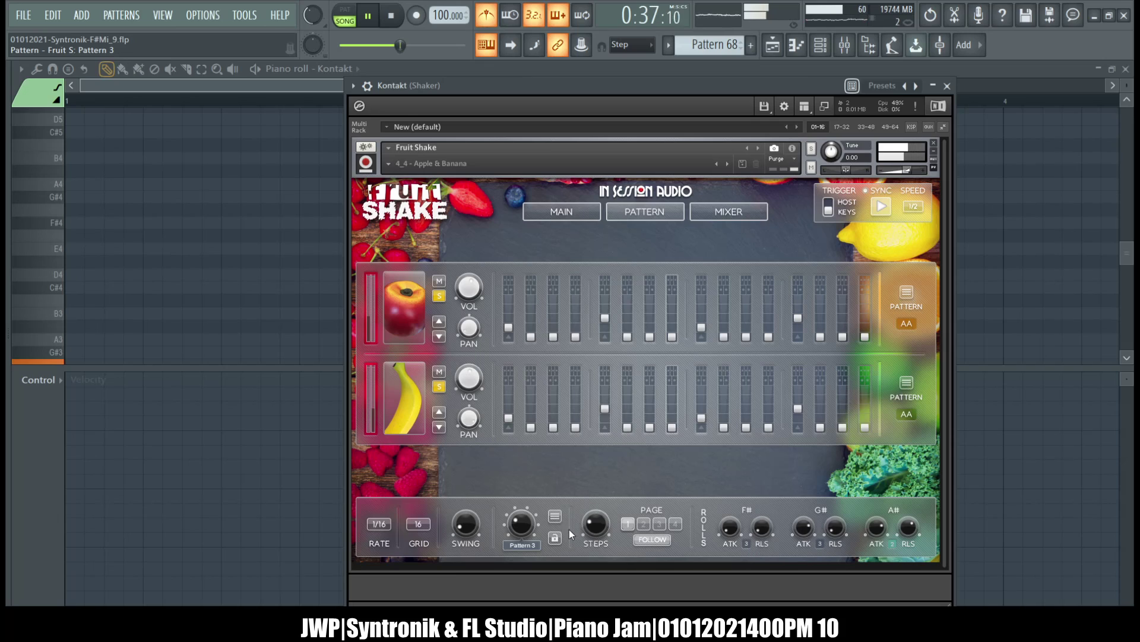
left_click(555, 514)
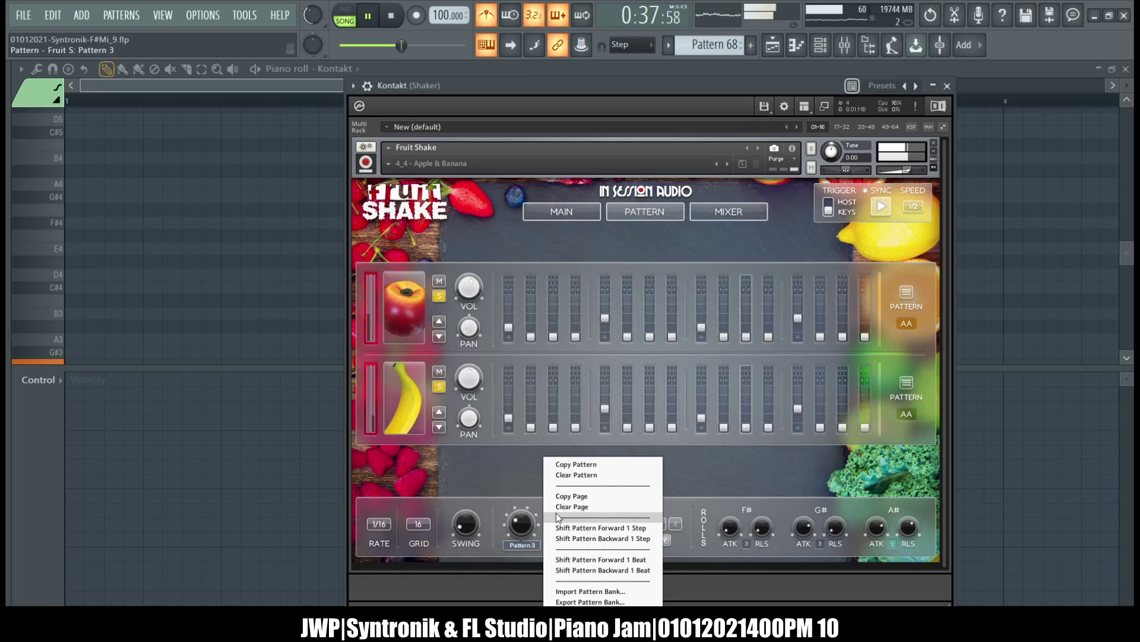
left_click(524, 501)
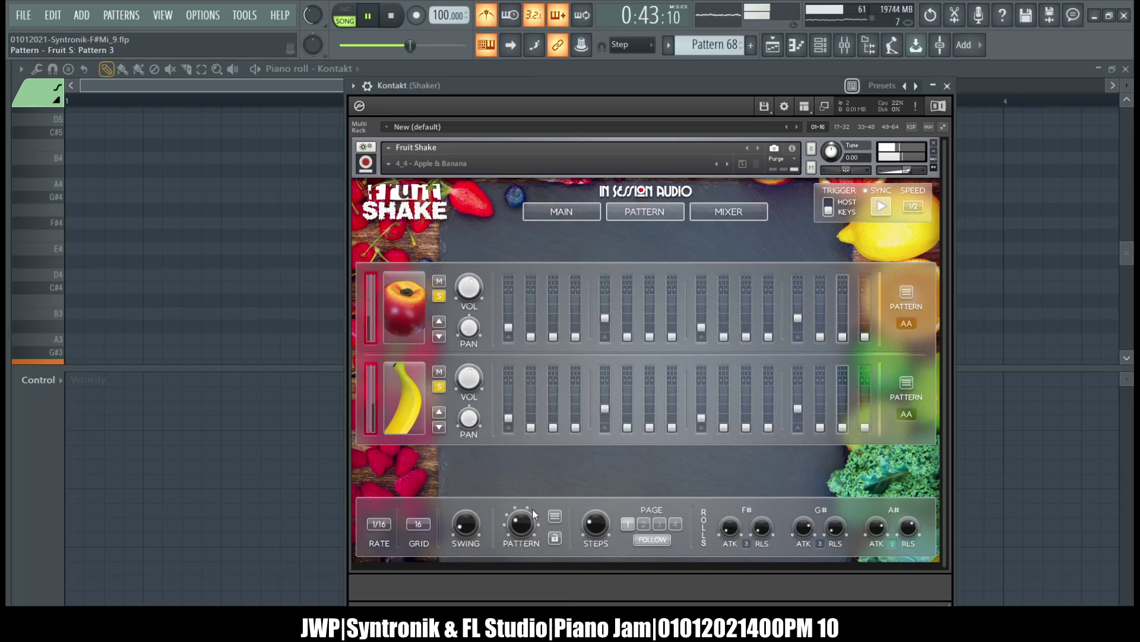
Stop playback, select Pattern 6 in Fruit Shake and raise the apple's steps 1, 5, 9 and 13 to the same high level
key("space")
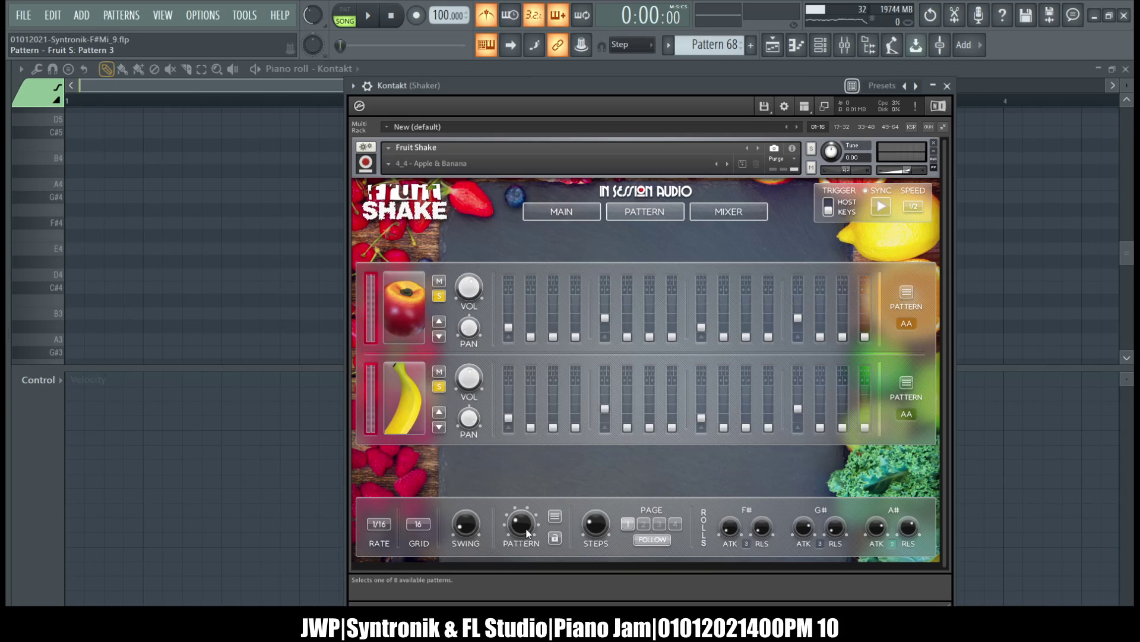
mouse_move(527, 533)
left_mouse_down()
mouse_move(525, 506)
mouse_move(523, 523)
left_mouse_up()
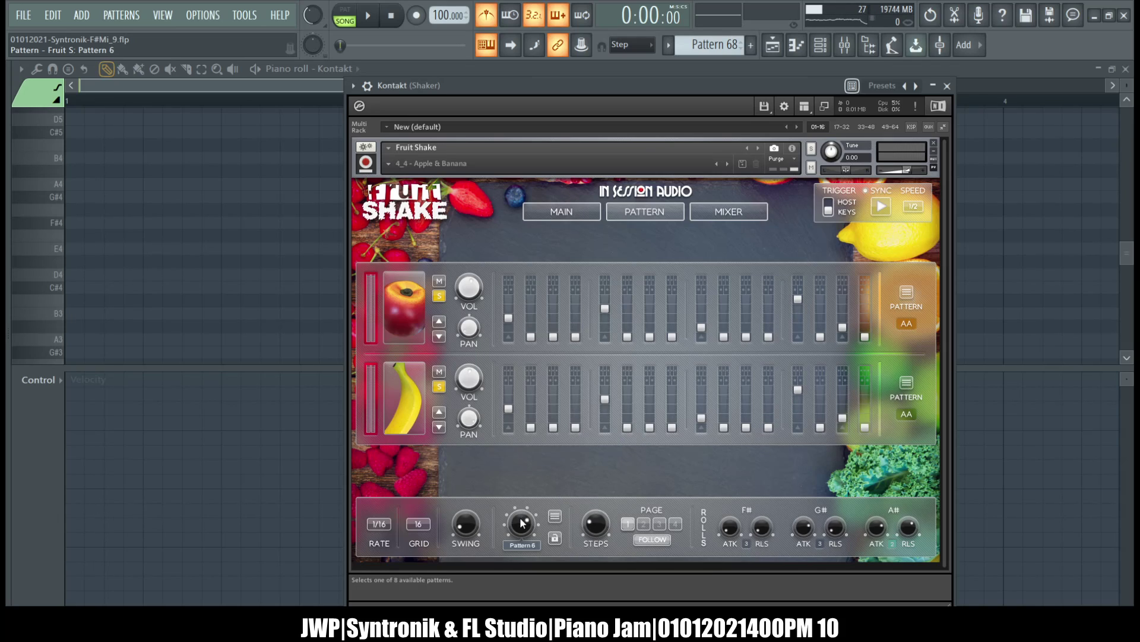
left_click_drag(506, 288, 507, 270)
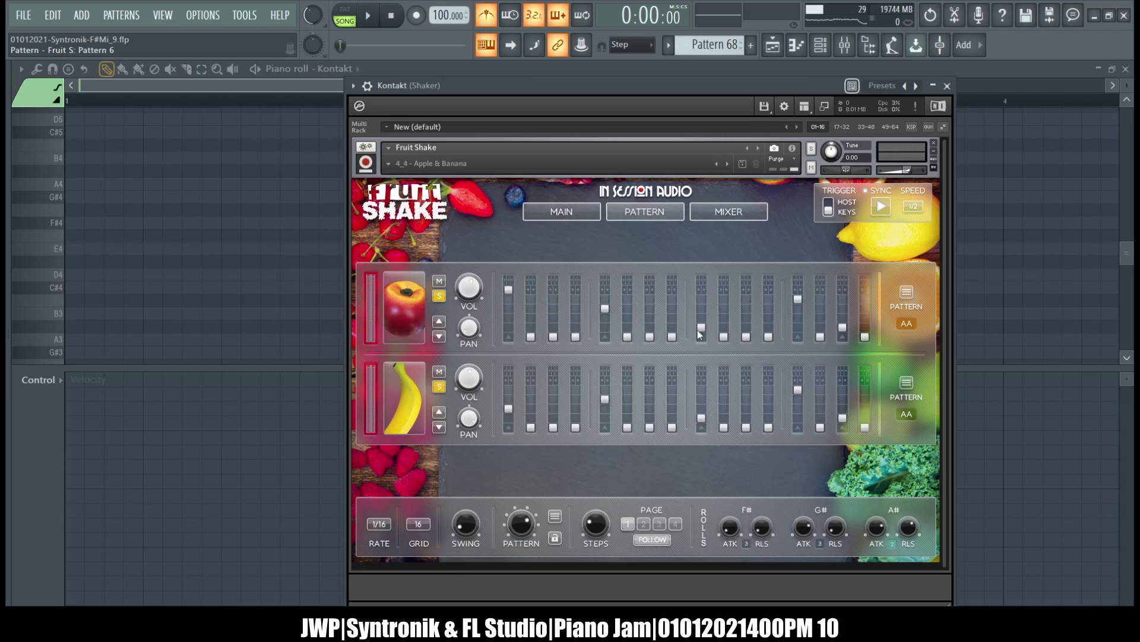
left_click_drag(598, 304, 599, 282)
Switch Fruit Shake to Pattern 5 and check the pattern editing options
mouse_move(511, 523)
left_mouse_down()
mouse_move(516, 538)
mouse_move(519, 512)
left_mouse_up()
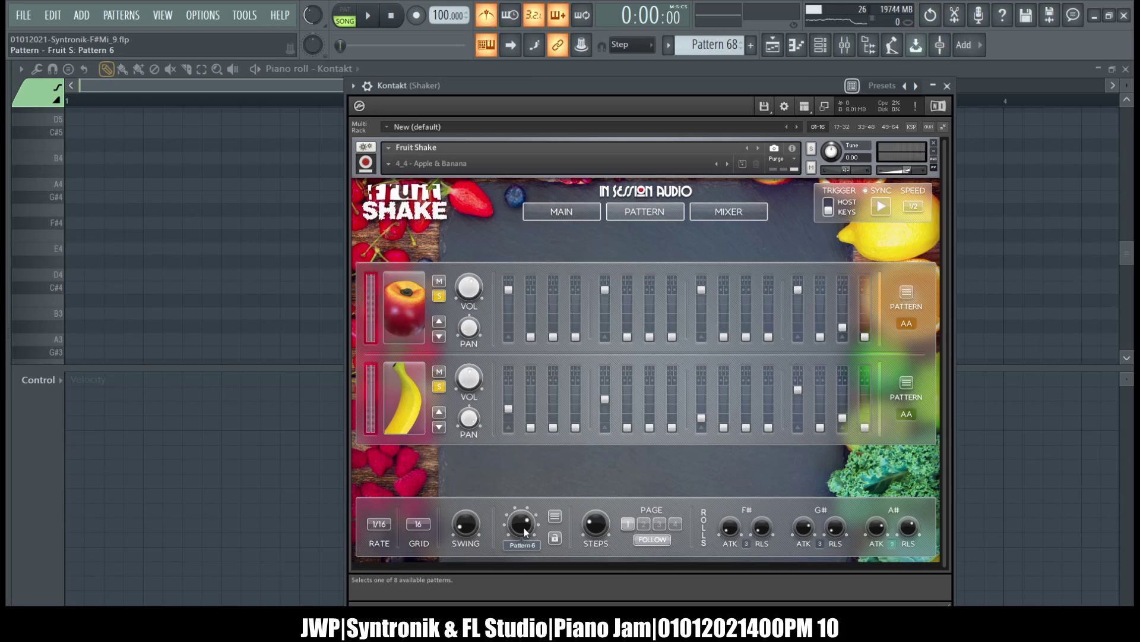
left_click_drag(525, 531, 522, 548)
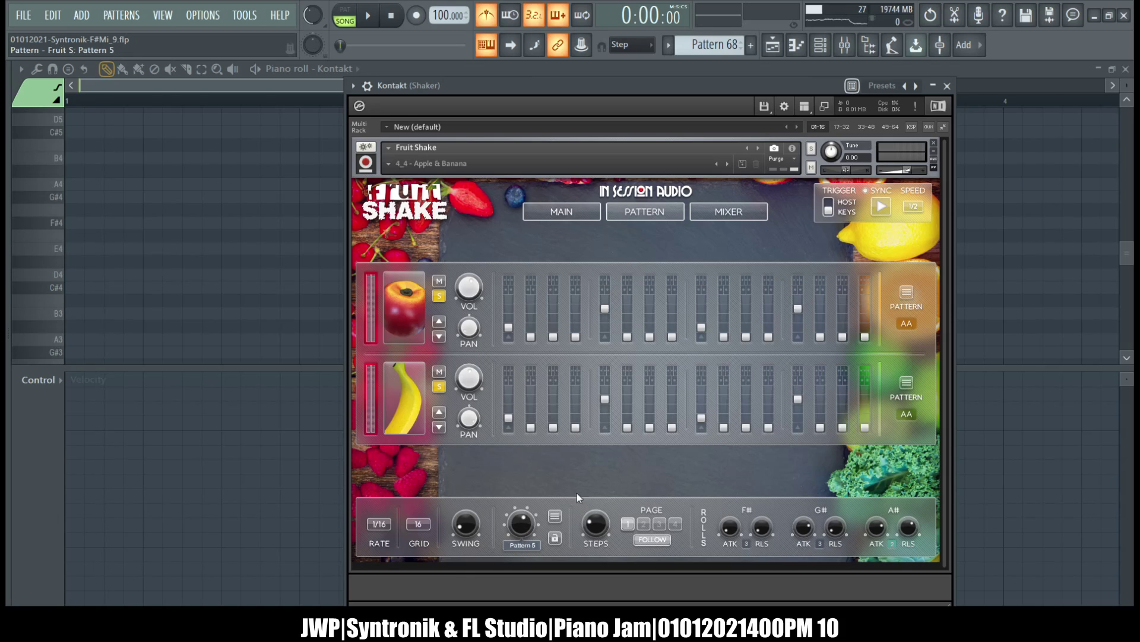
left_click(556, 515)
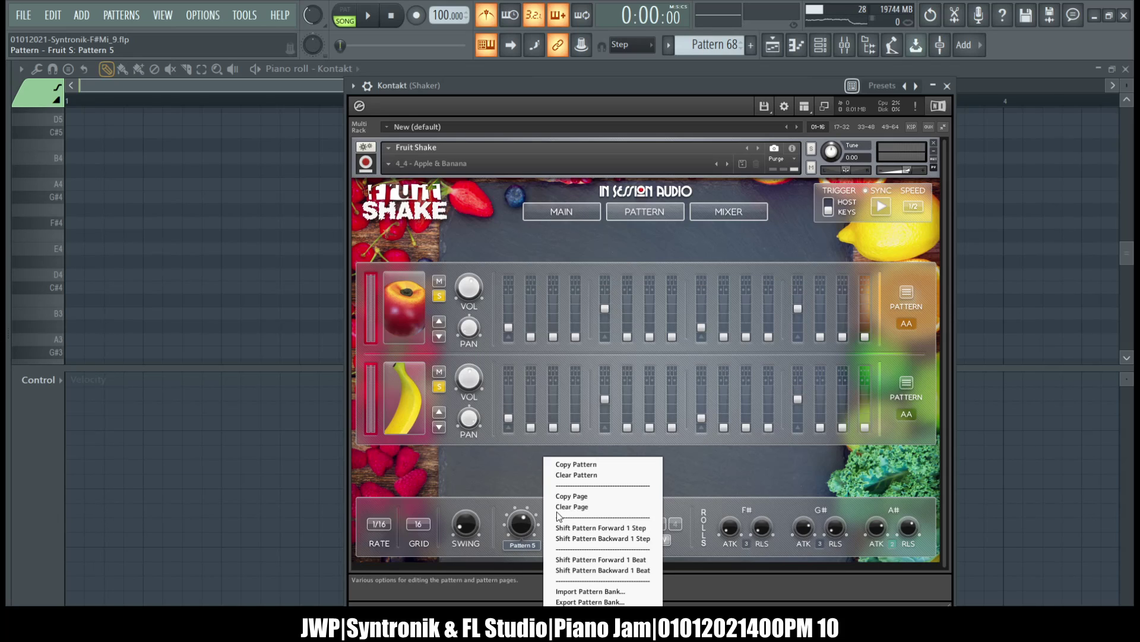
left_click(652, 237)
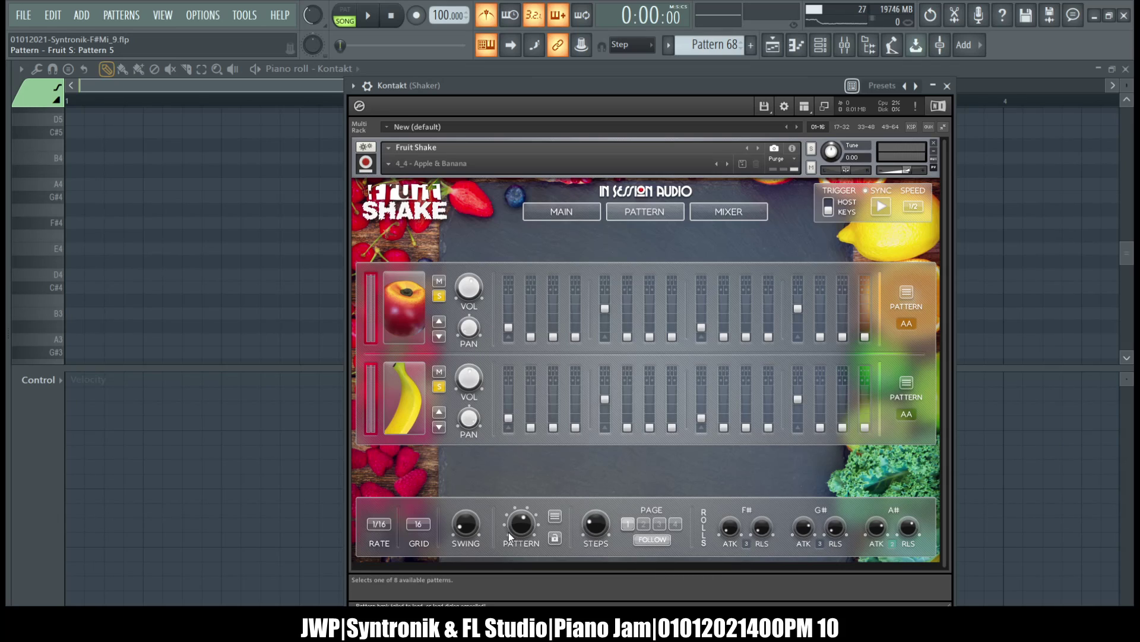
Select Pattern 1 and raise steps 1 and 13 to a high level for both apple and banana
left_click_drag(508, 532, 512, 600)
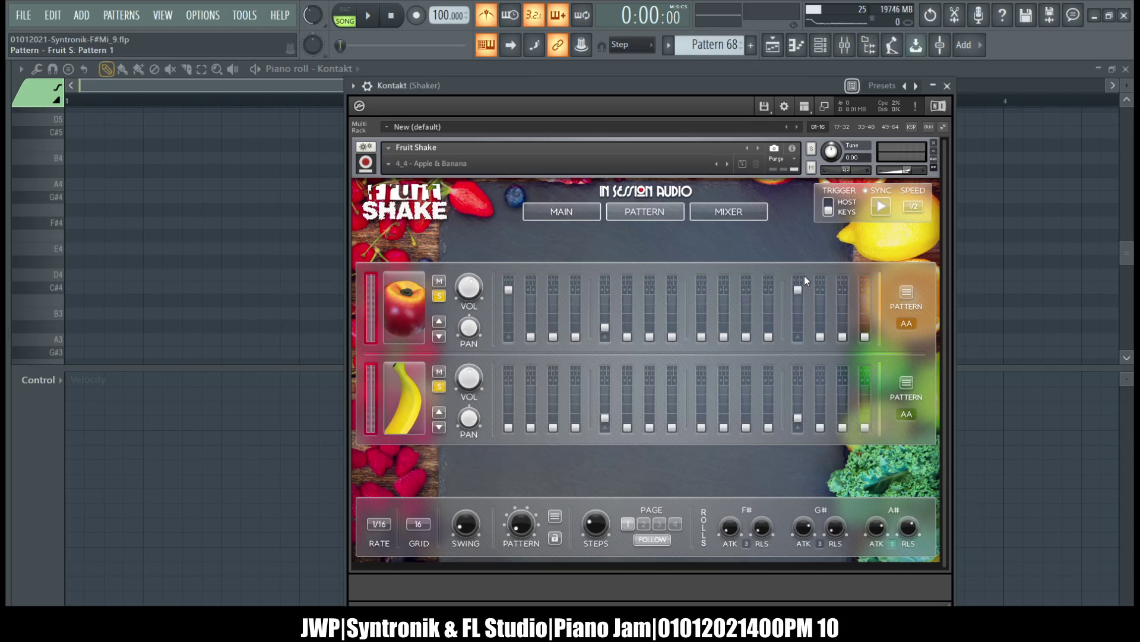
left_click_drag(508, 427, 512, 356)
left_click_drag(517, 543, 546, 541)
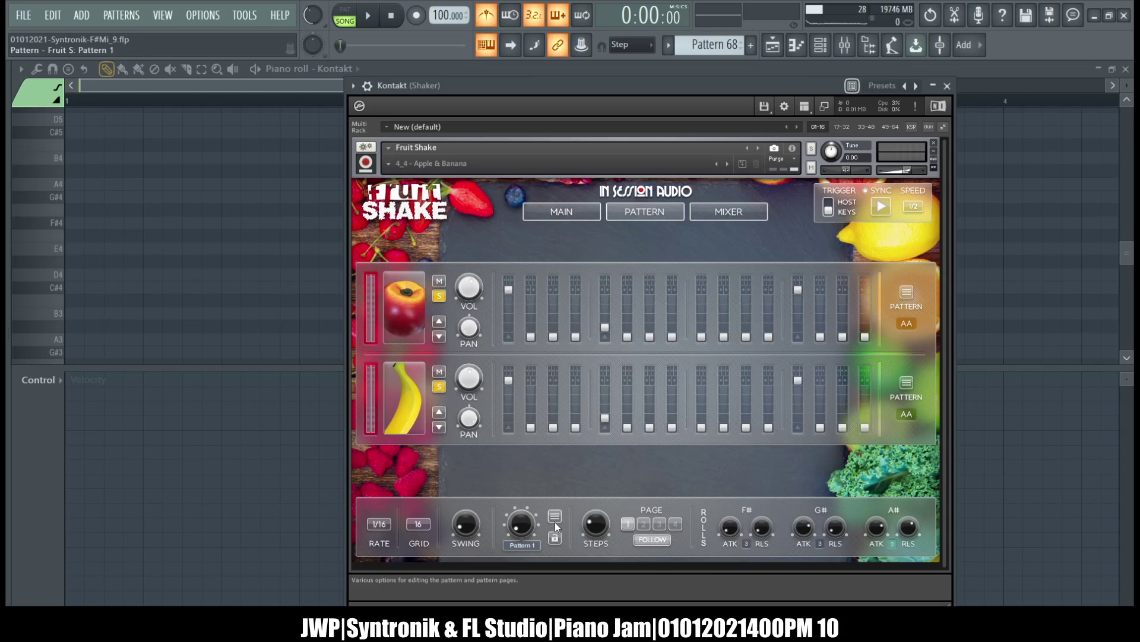
Clear Pattern 1 completely and clear the page of Pattern 2, returning to Pattern 1
left_click(555, 515)
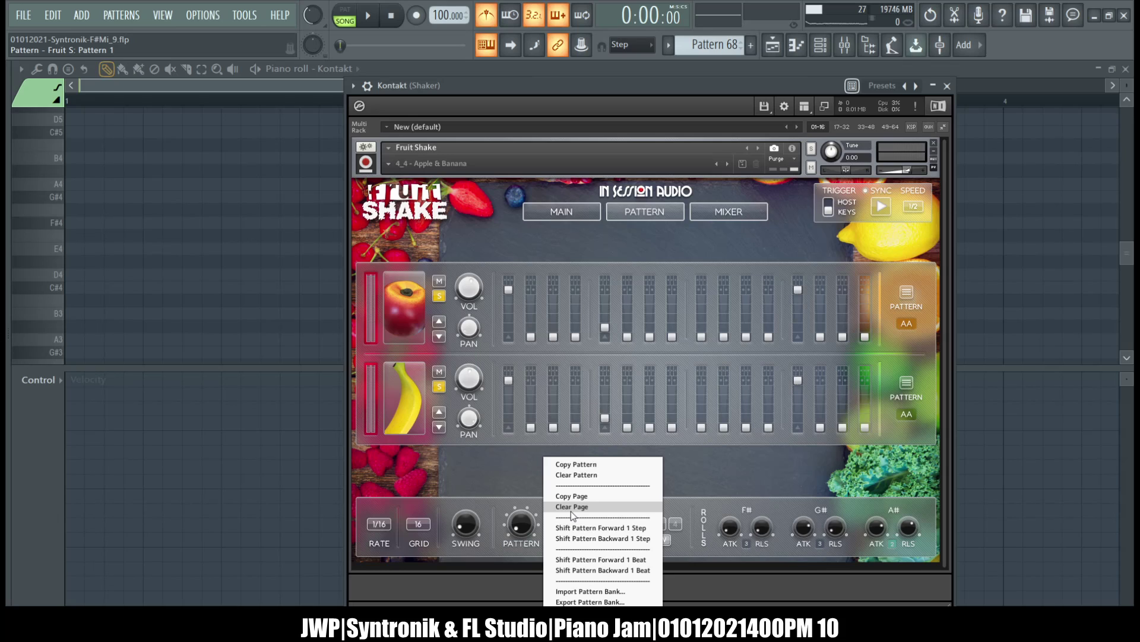
left_click(577, 475)
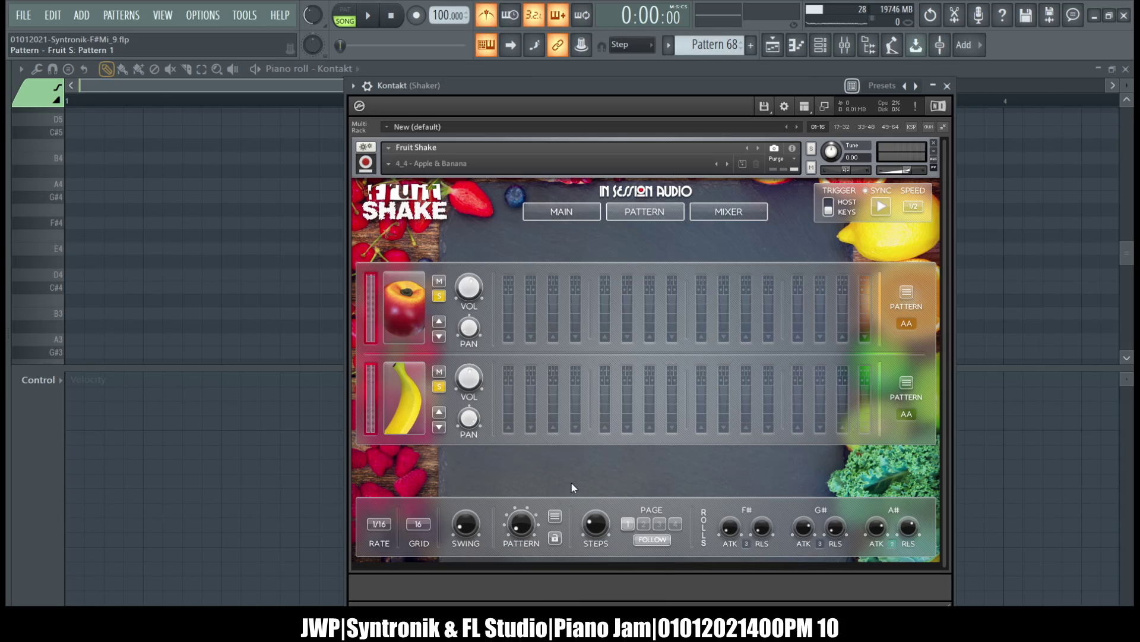
scroll(518, 529, "up", 1)
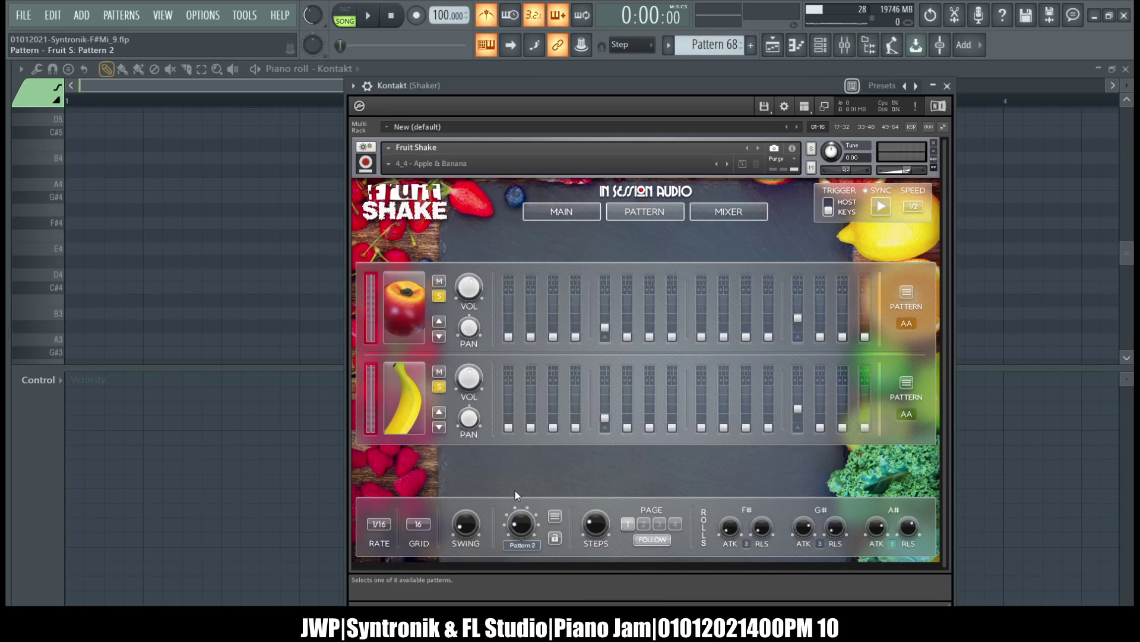
left_click(556, 514)
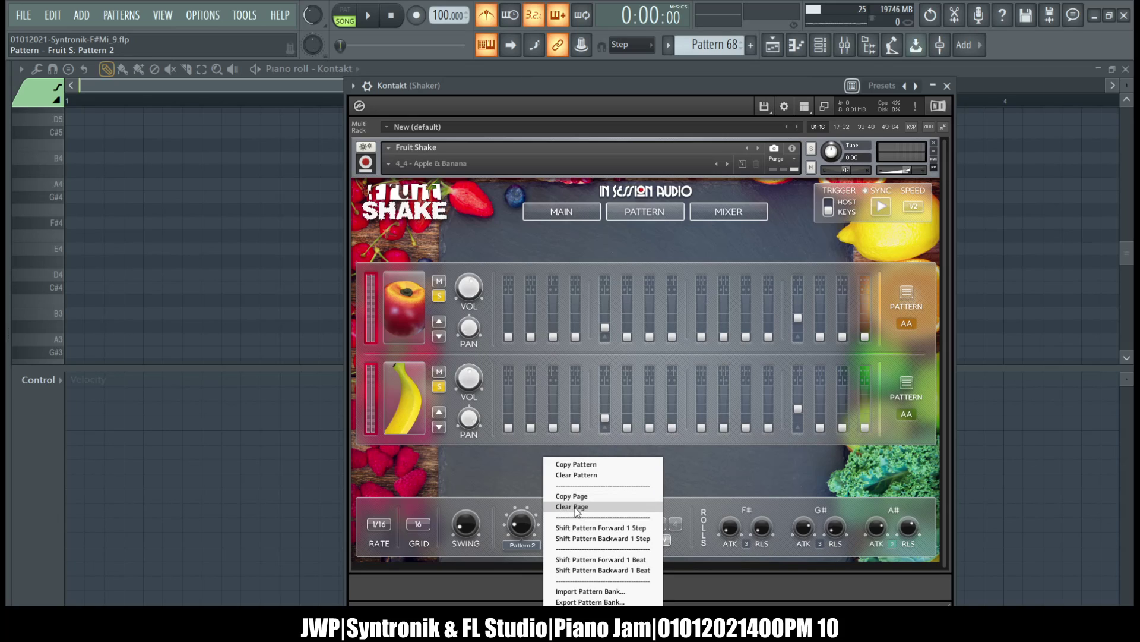
left_click(579, 507)
left_click_drag(517, 531, 523, 555)
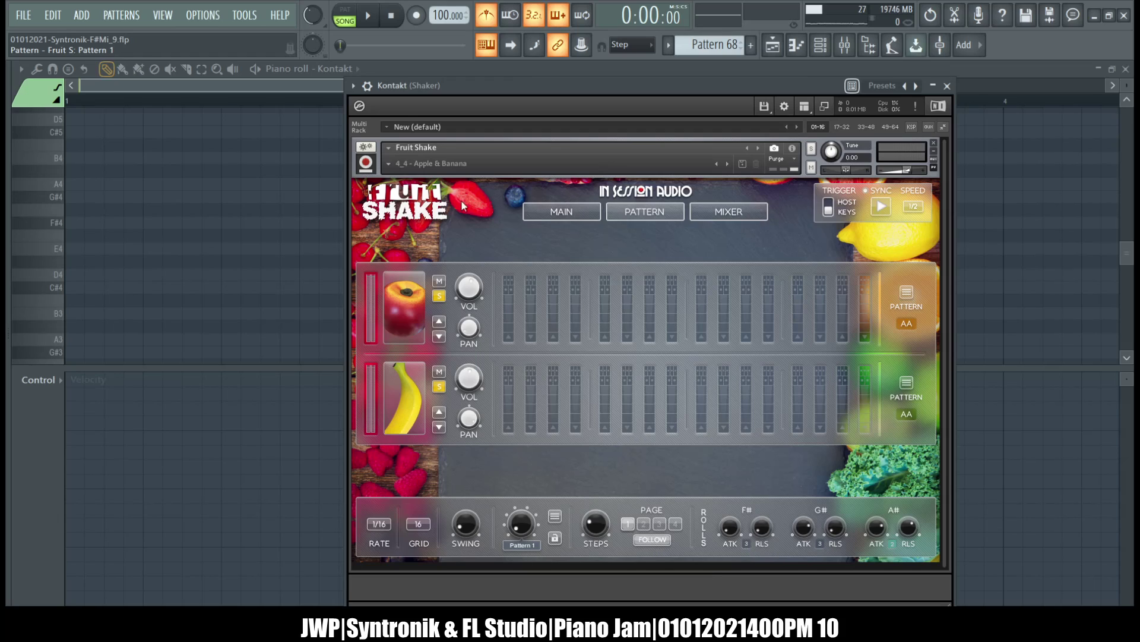
Load the INIT preset in Fruit Shake and try Banana and Orange as the first instrument
left_click(390, 164)
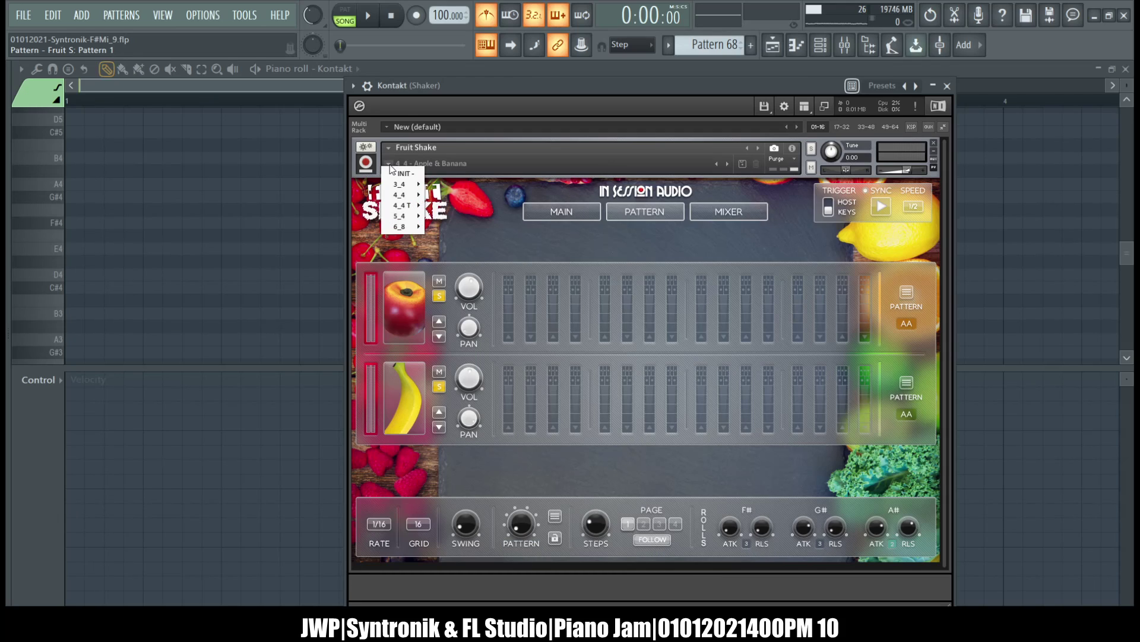
left_click(397, 173)
left_click(393, 309)
left_click(402, 346)
left_click(413, 326)
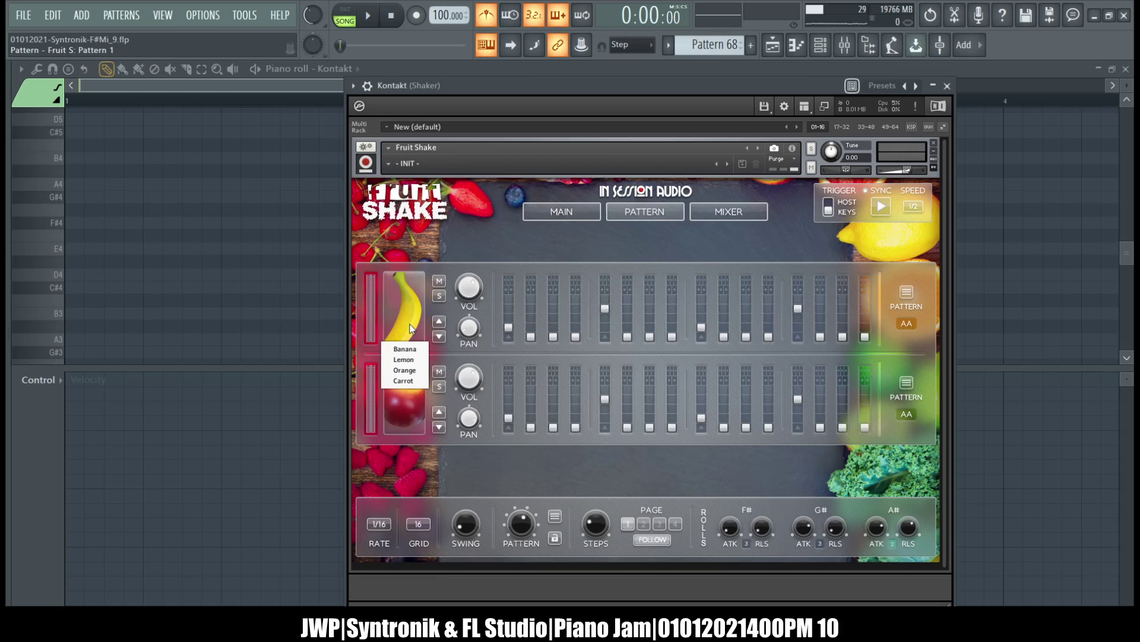
left_click(403, 369)
Check the fruit choices for the second instrument and set the first instrument to Lemon
left_click(405, 392)
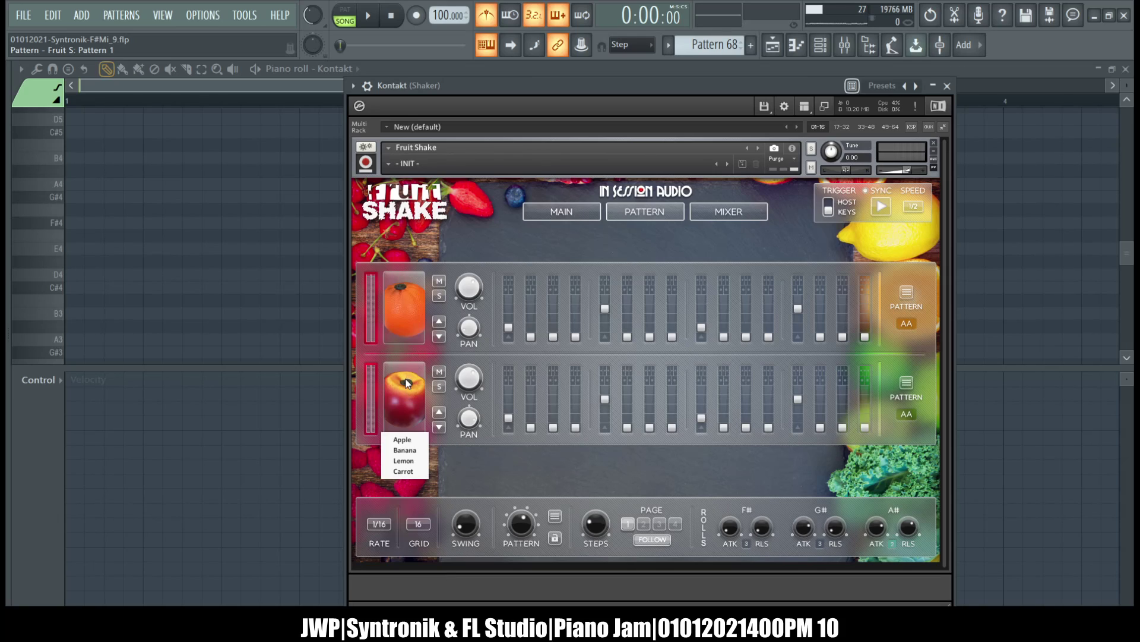
left_click(400, 311)
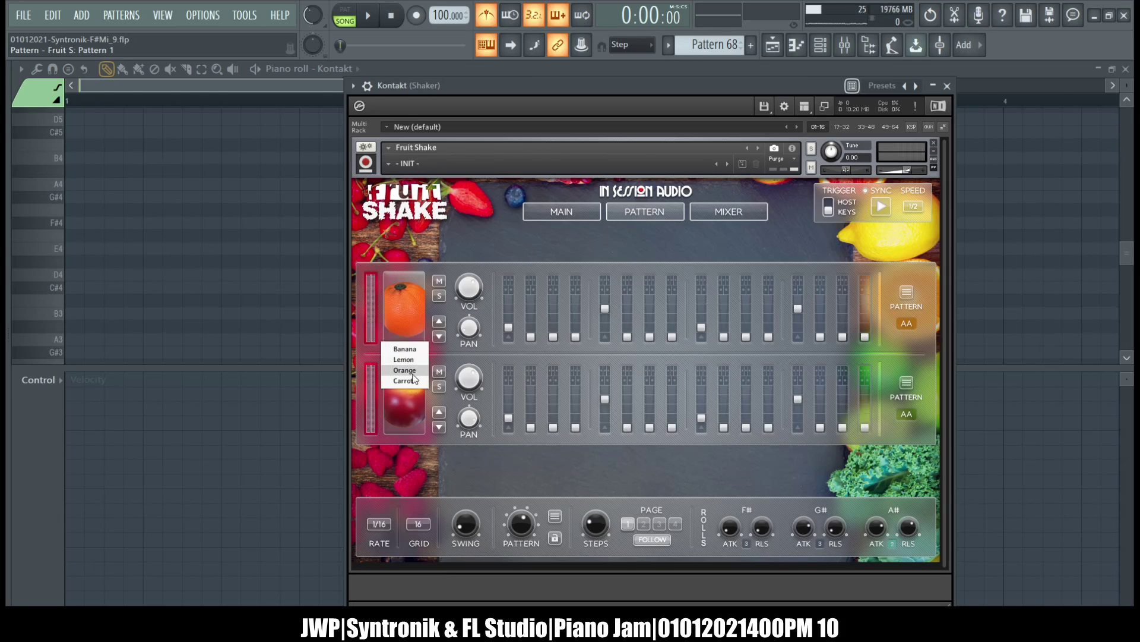
left_click(414, 373)
left_click(412, 318)
left_click(409, 360)
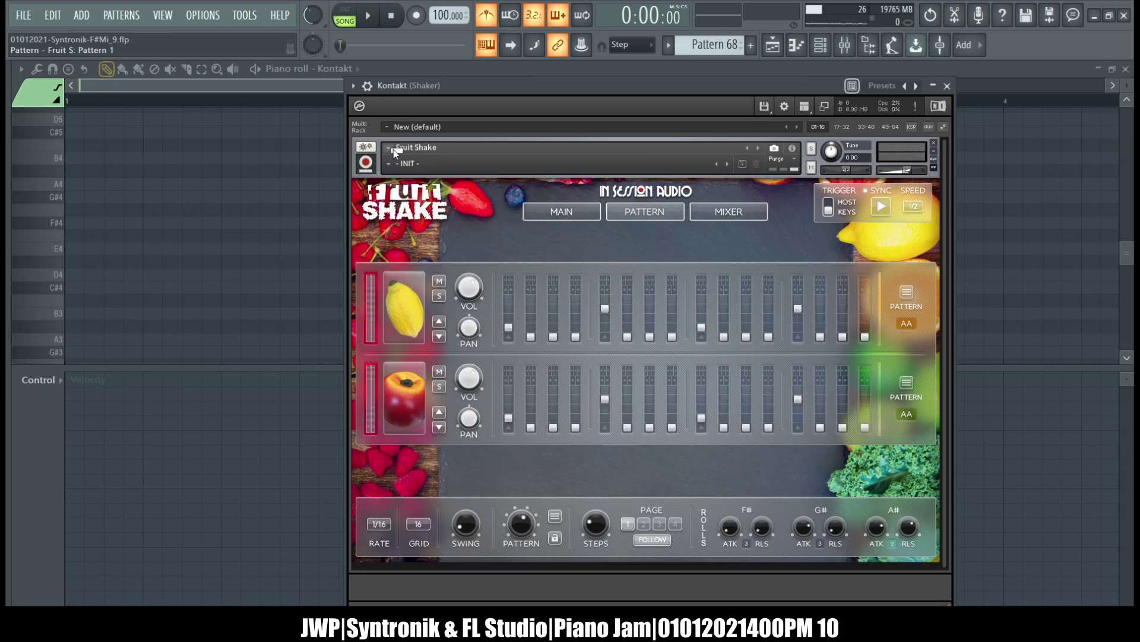
Load the 4_4 - Apple & Banana preset, reset to INIT once and reload 4_4 - Apple & Banana
left_click(388, 164)
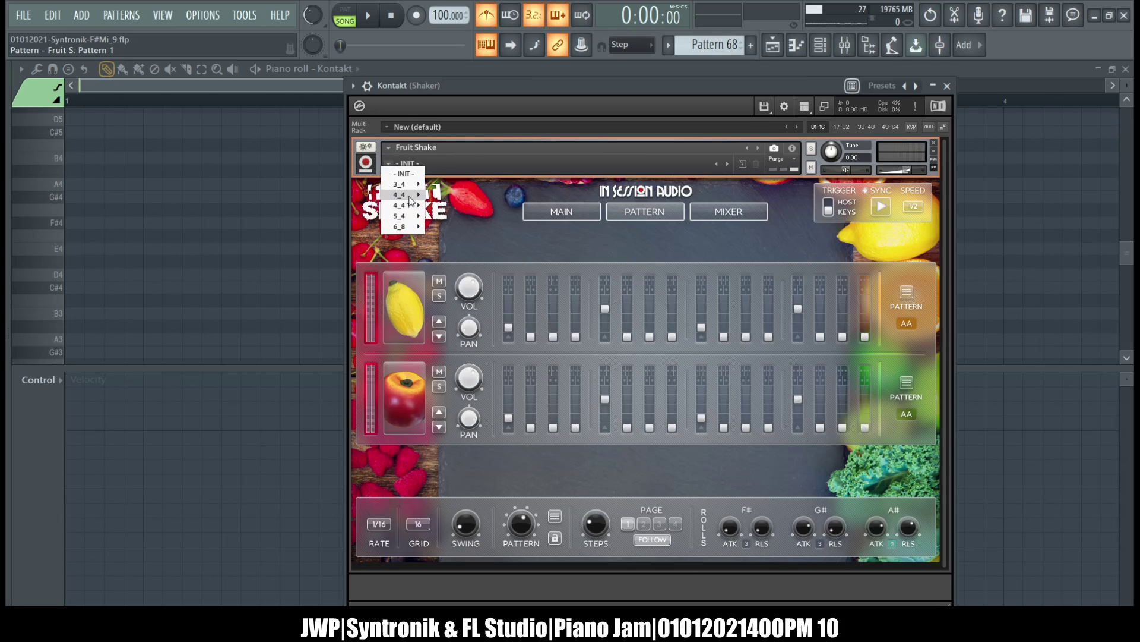
mouse_move(410, 199)
left_click(446, 195)
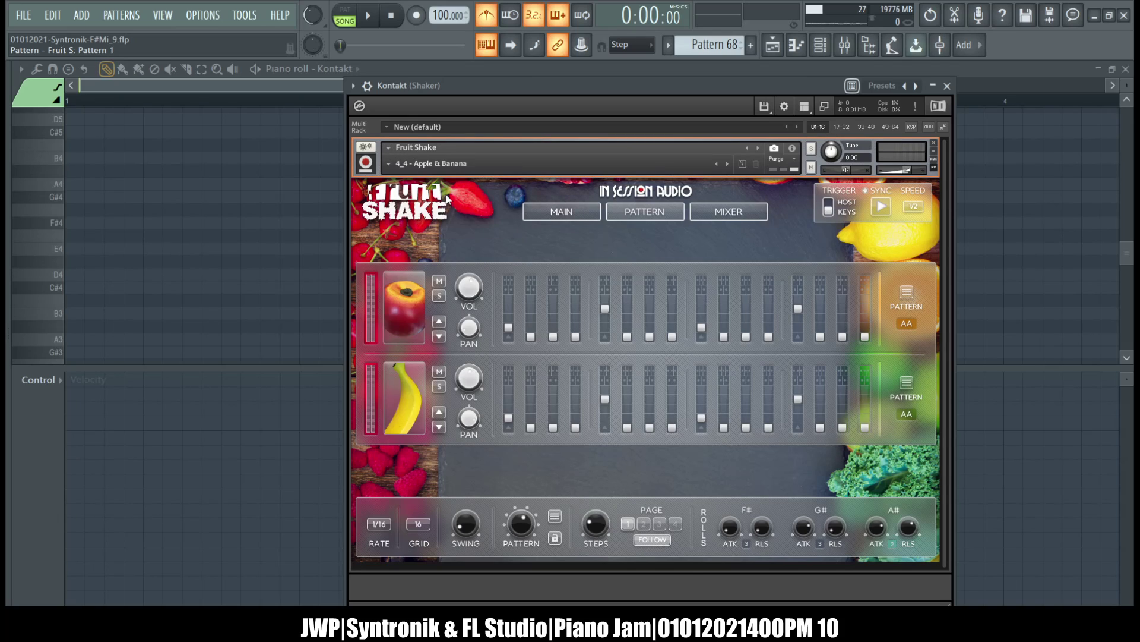
left_click(402, 165)
left_click(402, 178)
left_click(402, 164)
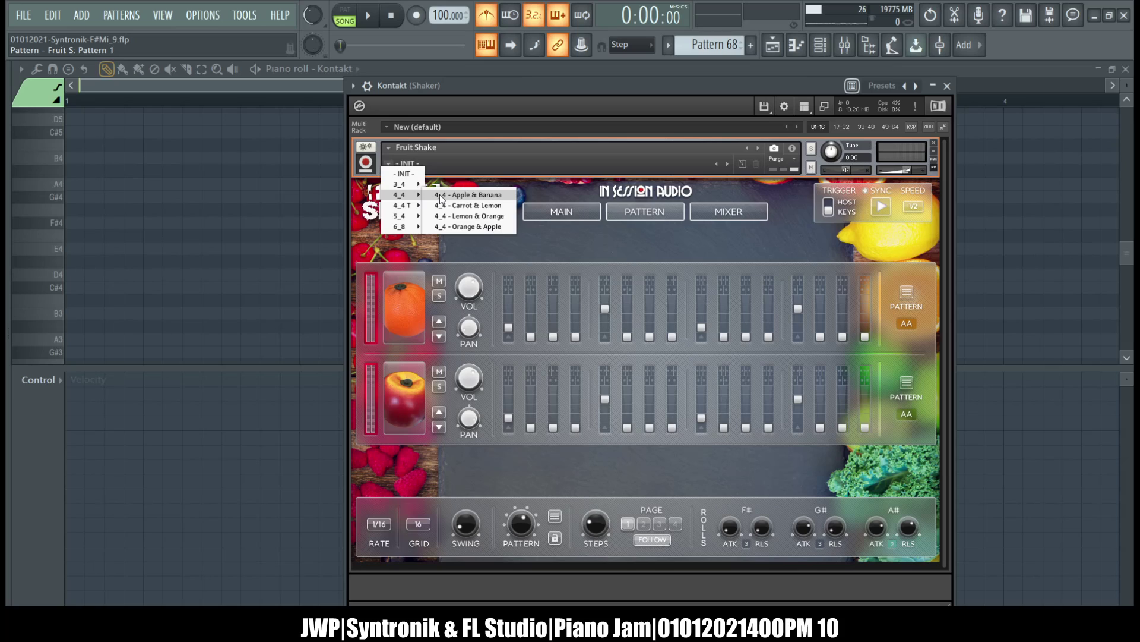
left_click(466, 195)
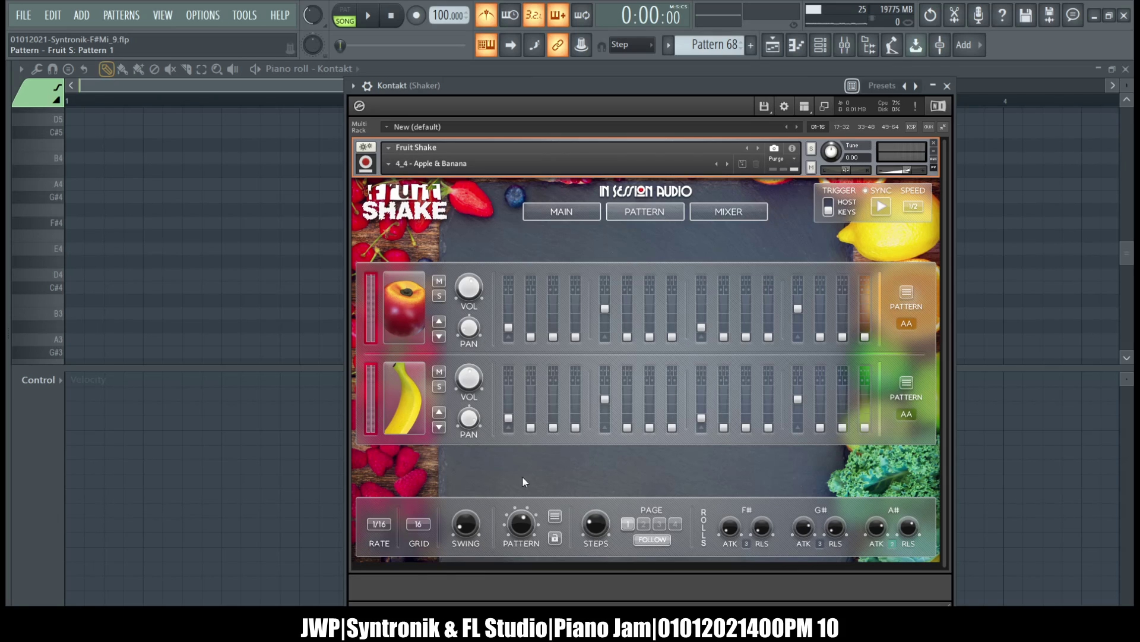
Select Pattern 1 of the reloaded preset and clear the whole pattern
left_click_drag(521, 525, 521, 561)
left_click(555, 515)
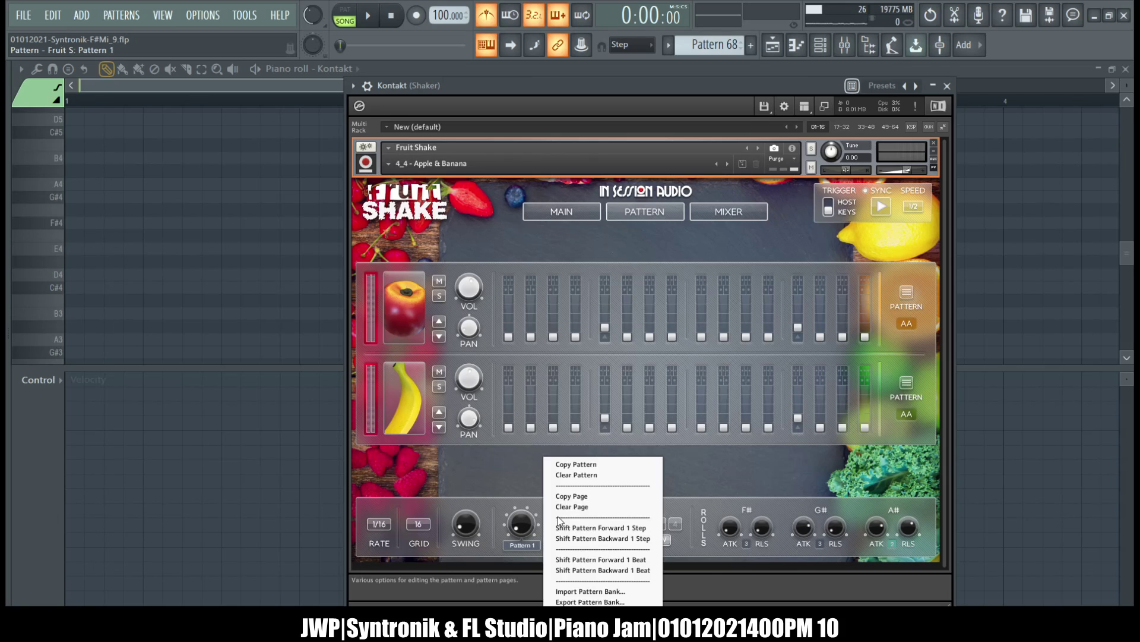
left_click(585, 474)
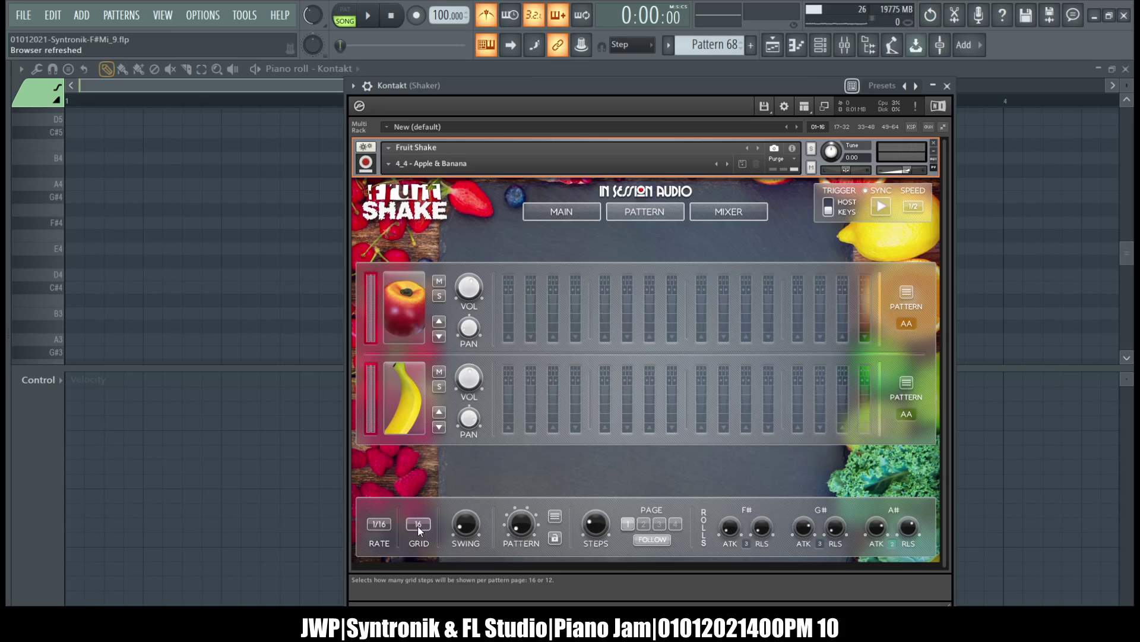
Toggle the pattern's playback rate through its options and leave it at 1/16
left_click(377, 527)
left_click(377, 527)
left_click(377, 527)
left_click(376, 527)
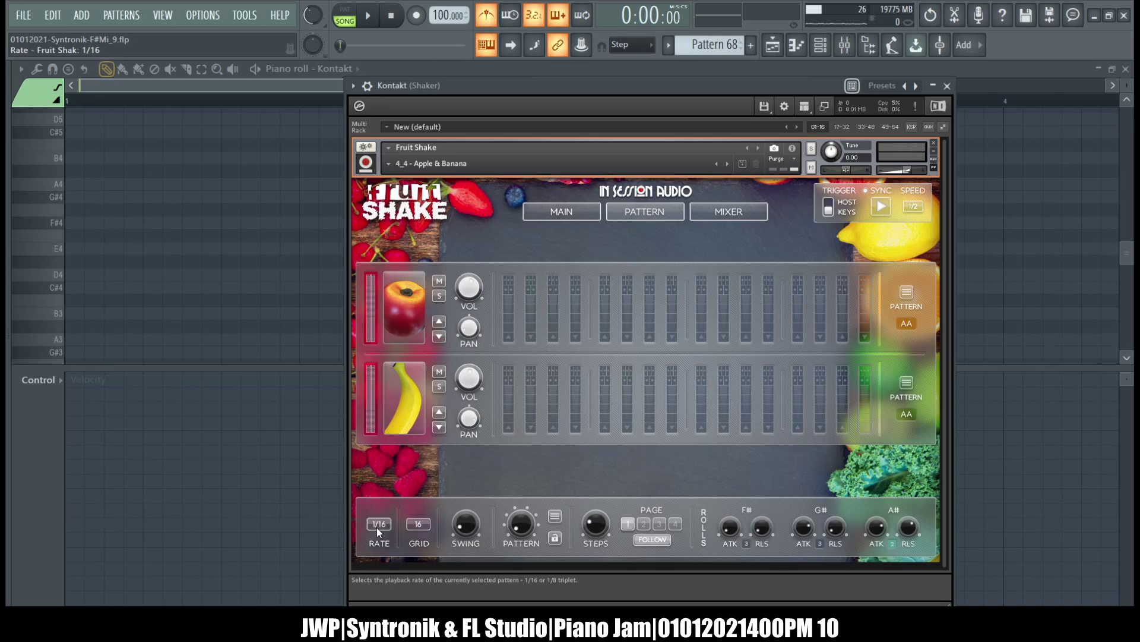
Try pattern lengths of 15 and 32 steps
mouse_move(596, 525)
left_mouse_down()
mouse_move(590, 583)
mouse_move(601, 402)
mouse_move(617, 358)
mouse_move(607, 575)
mouse_move(601, 527)
left_mouse_up()
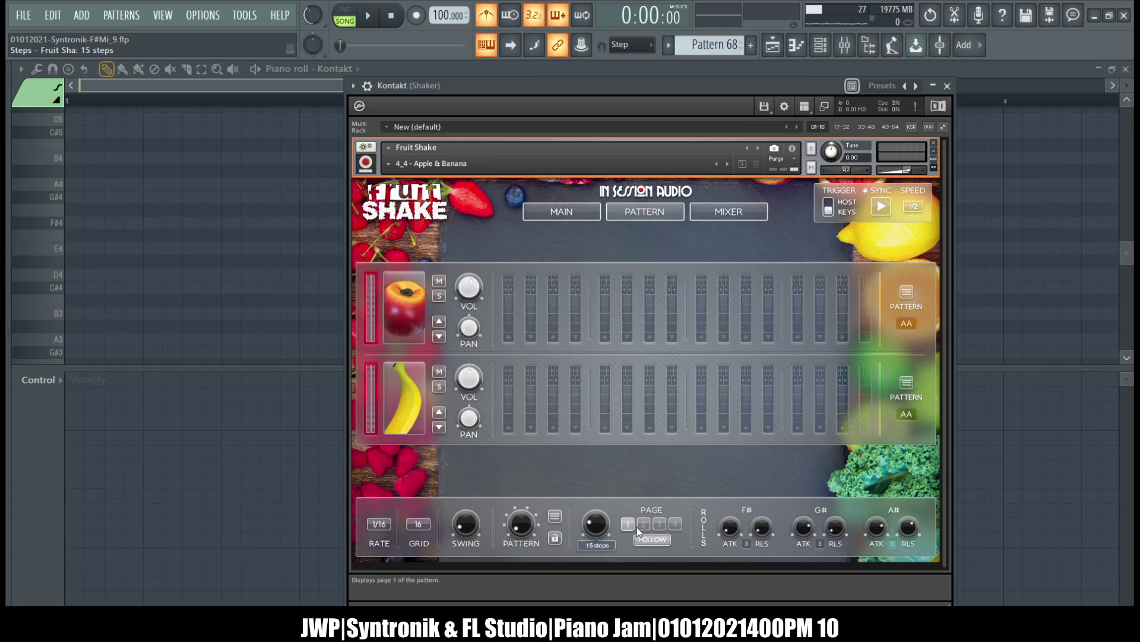
left_click_drag(596, 530, 593, 468)
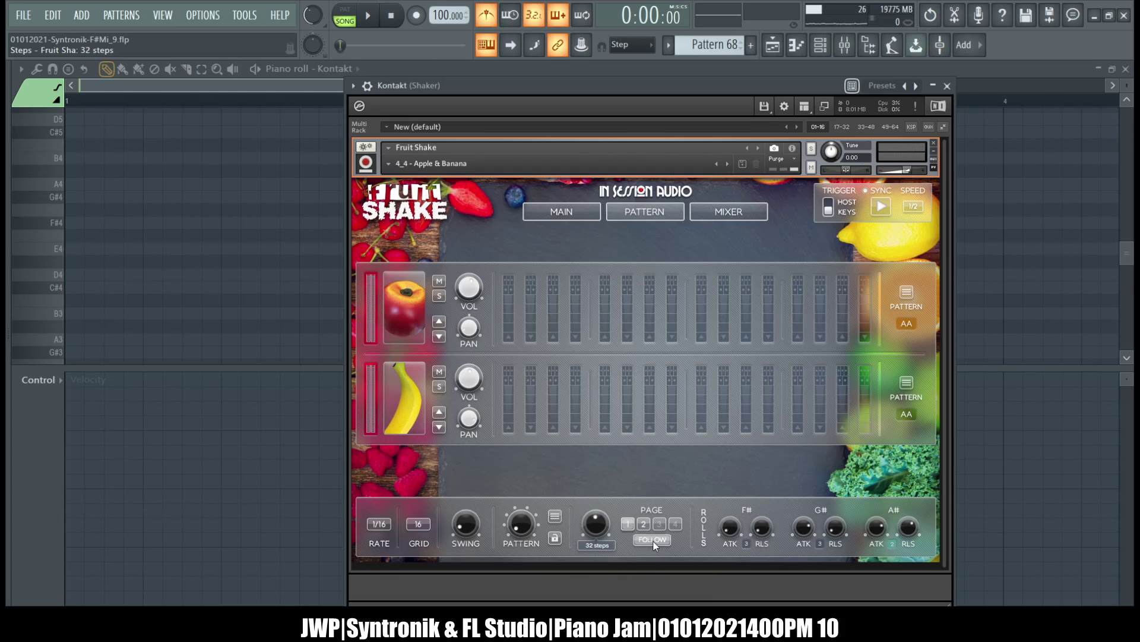
mouse_move(595, 524)
left_mouse_down()
mouse_move(596, 553)
mouse_move(600, 521)
left_mouse_up()
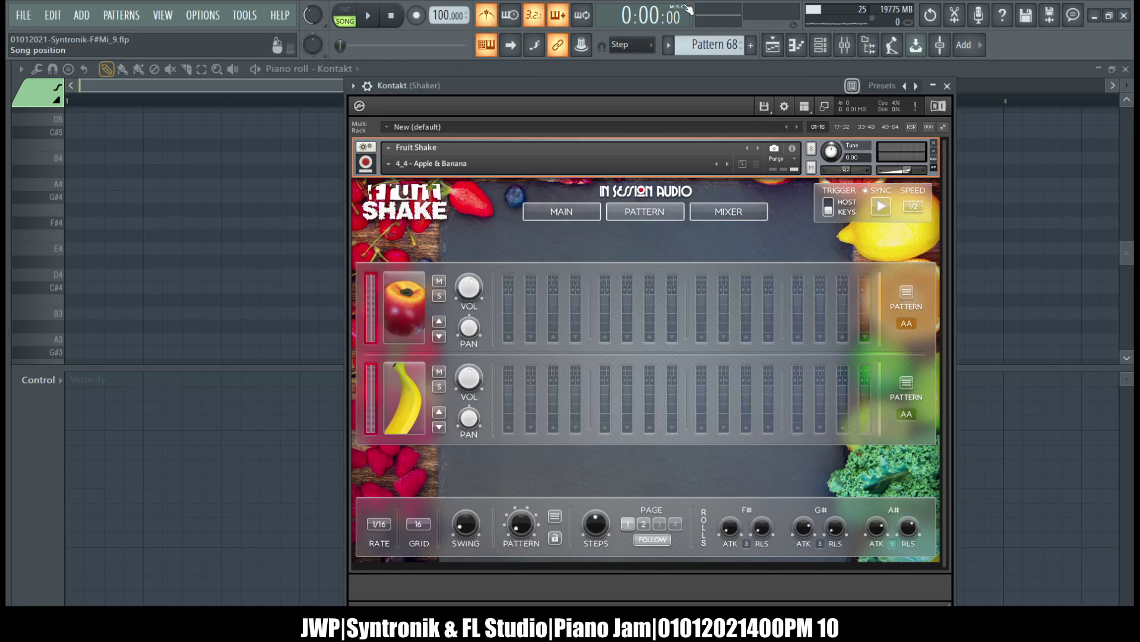
Close the piano roll and set the Fruit Shake pattern length to 64 steps
left_click(597, 71)
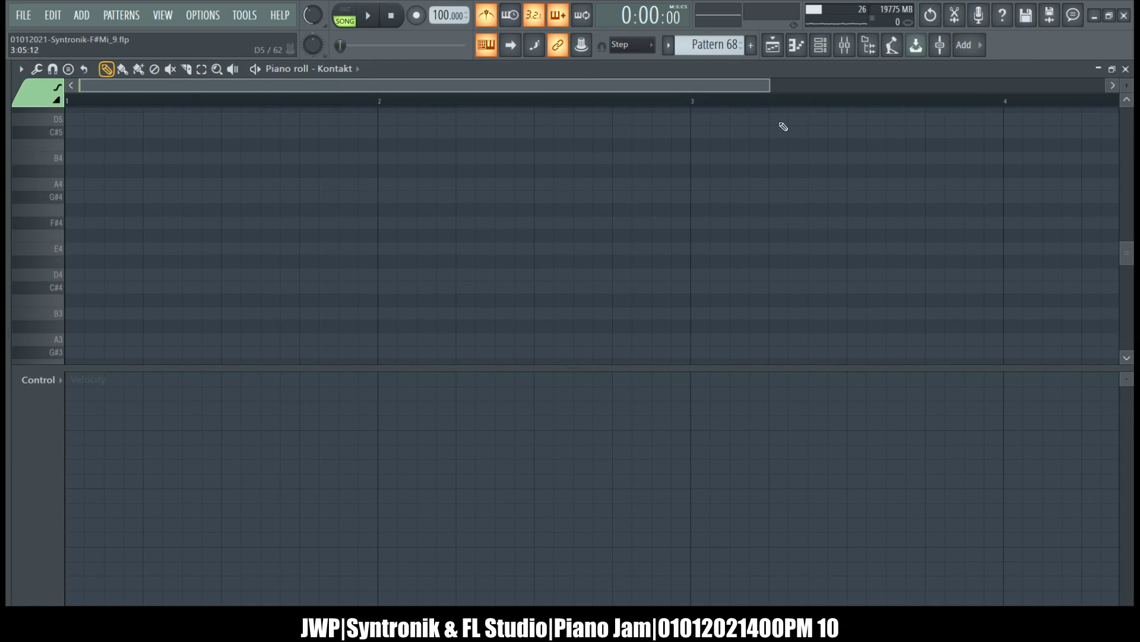
left_click(1126, 69)
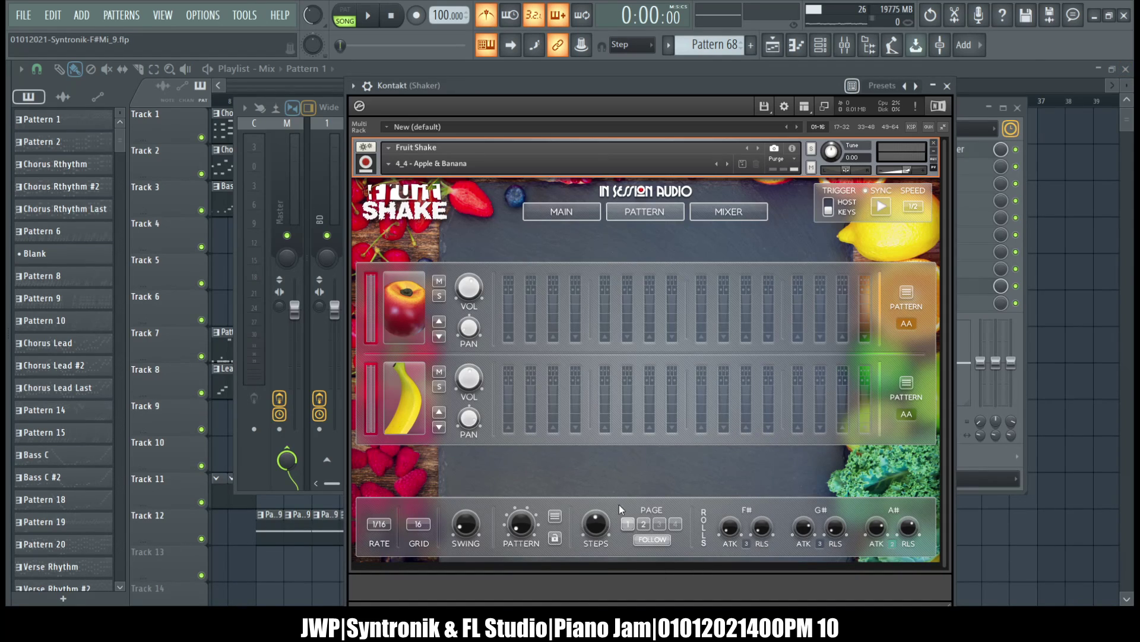
left_click(597, 530)
left_click_drag(598, 529, 608, 458)
Set a high-level hit on step 1 for both banana and apple, and audition the pattern with Fruit Shake's own playback
left_click_drag(508, 407, 512, 375)
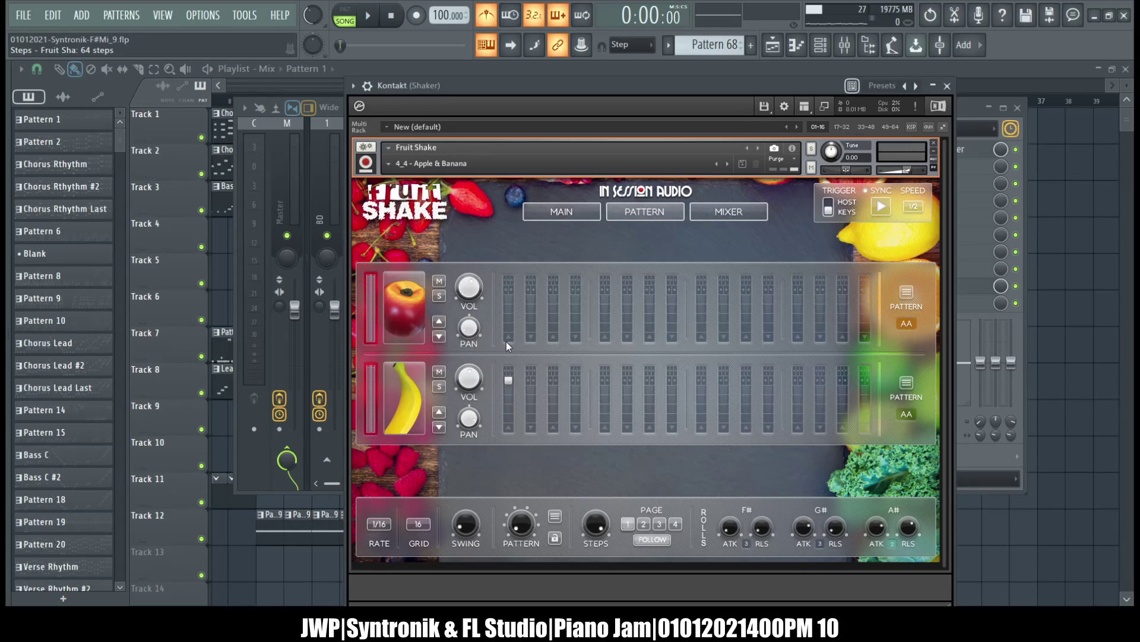
left_click_drag(514, 265, 514, 263)
left_click(881, 207)
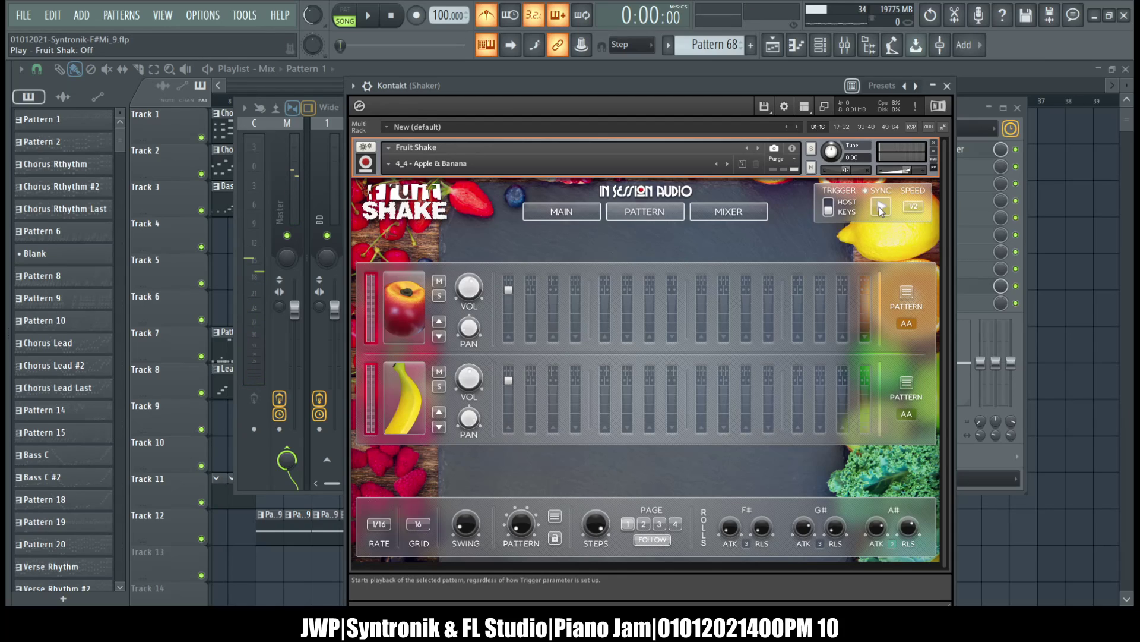
Show the Fruit Shake mixer page and try the apple's pitch control, leaving it at 0 cts
left_click(752, 216)
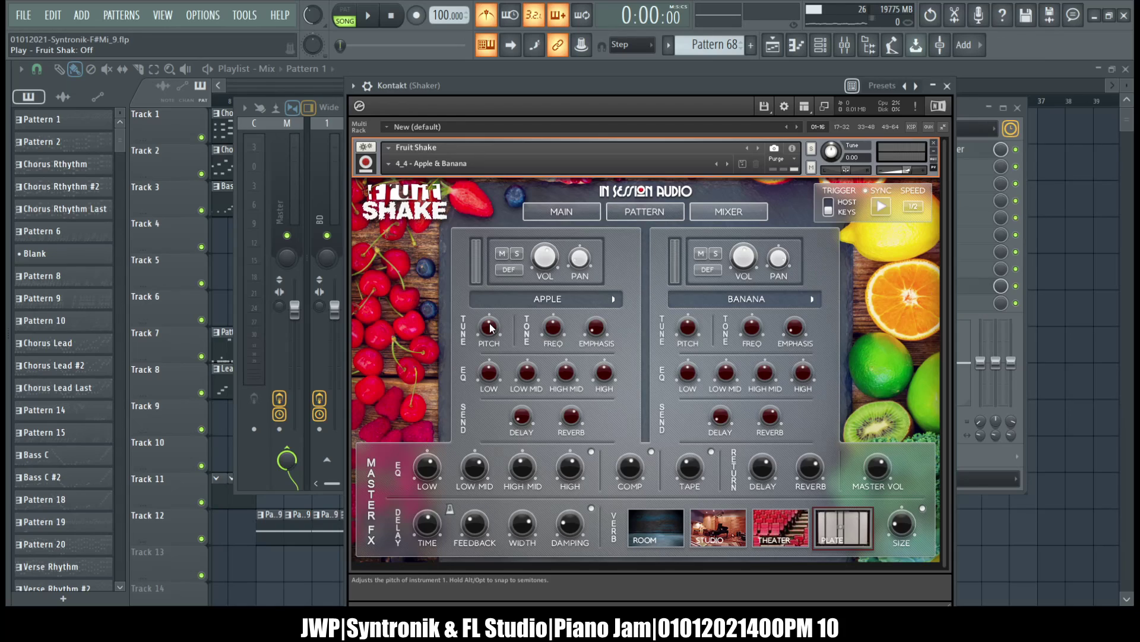
left_click_drag(490, 327, 532, 321)
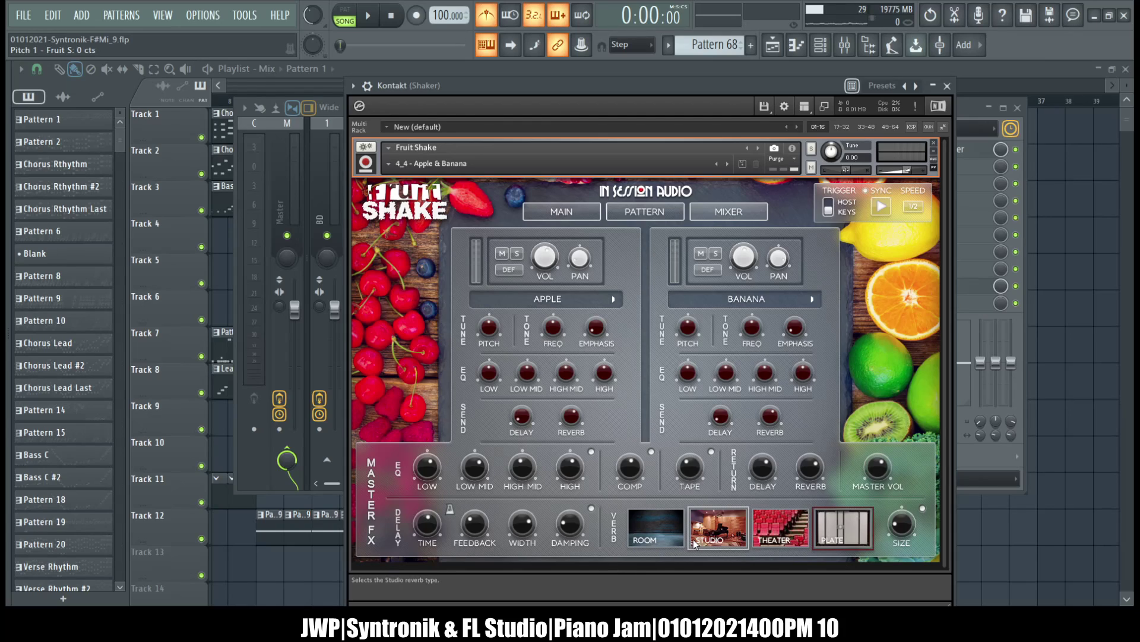
Try the master reverb switch, leaving it on, and return to the pattern page
left_click(922, 509)
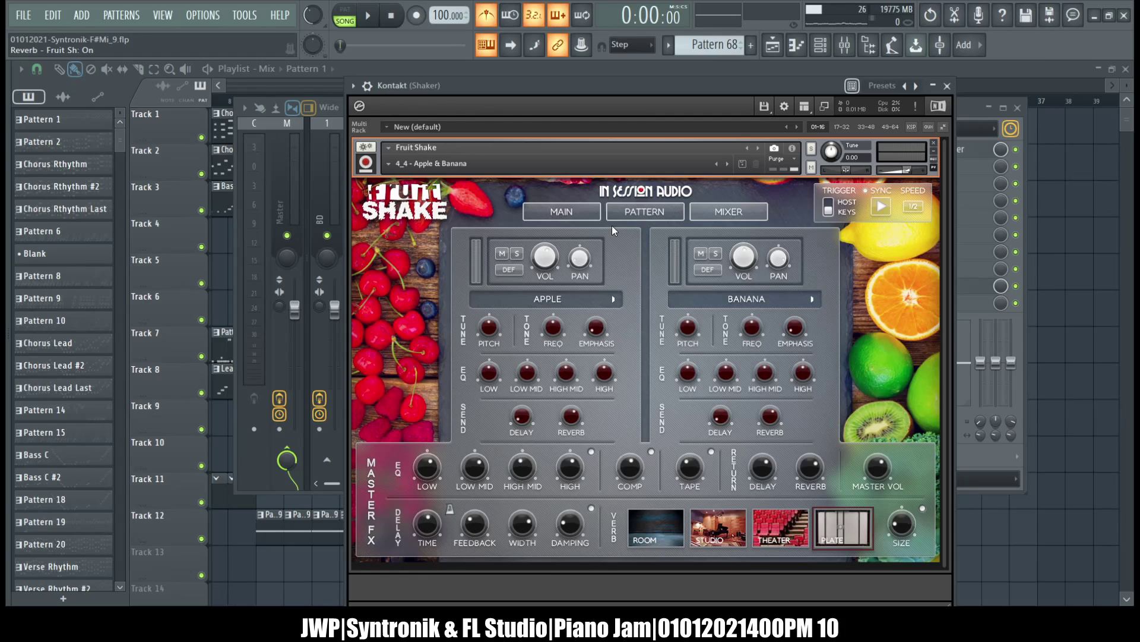
left_click(657, 214)
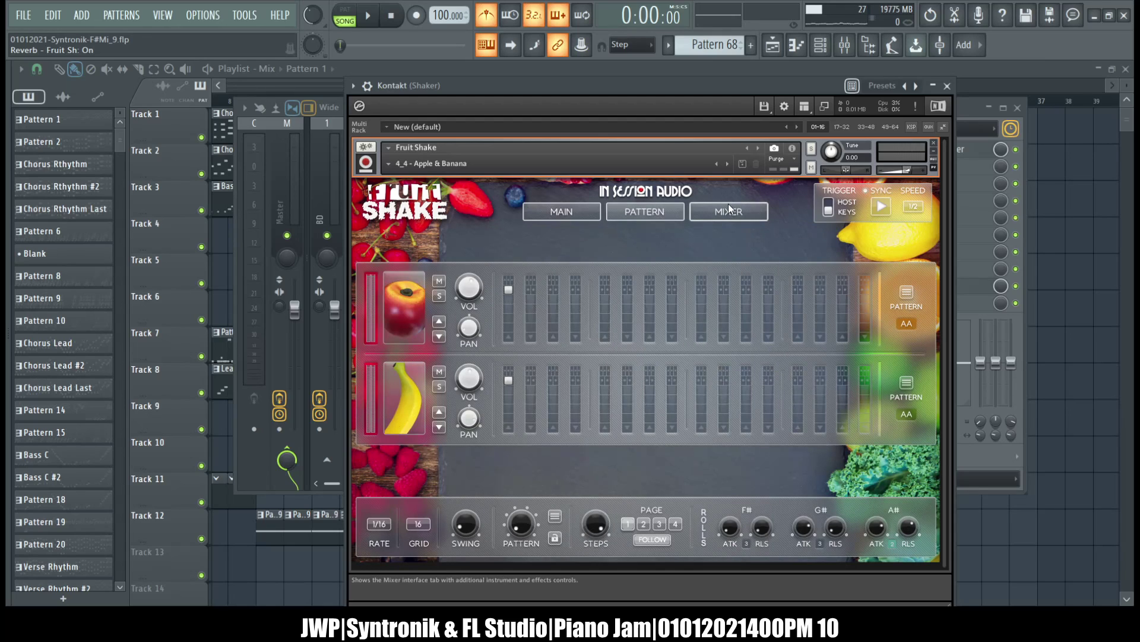
left_click(729, 209)
left_click(644, 212)
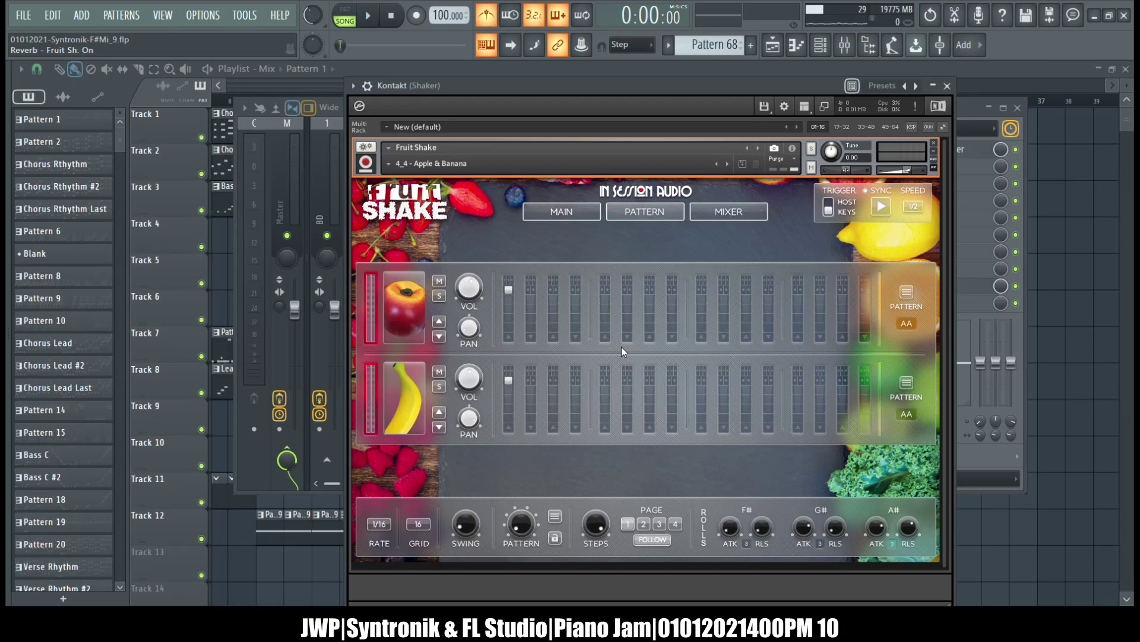
Try the 4/4 instrument pattern presets Pattern 1 through Pattern 4 on the apple
left_click(906, 292)
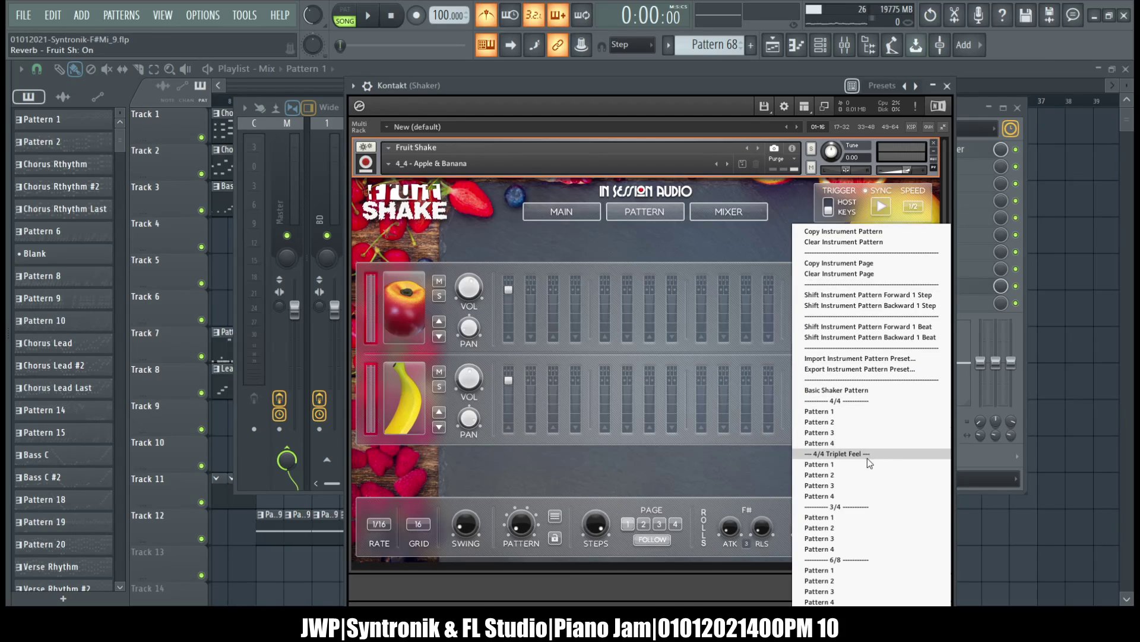
left_click(848, 408)
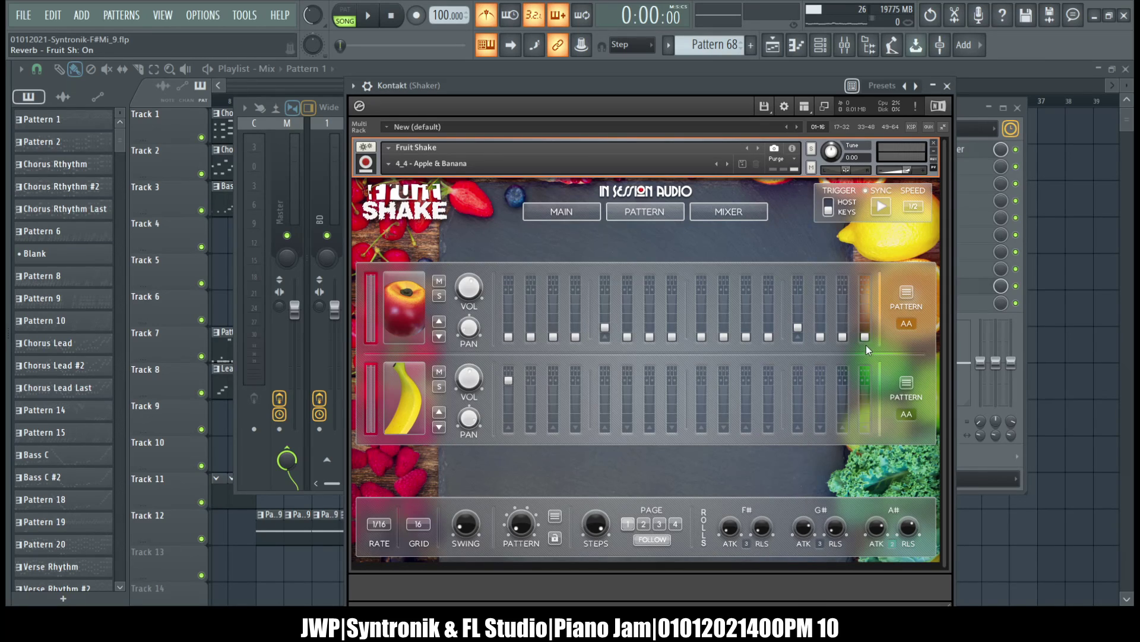
left_click(906, 382)
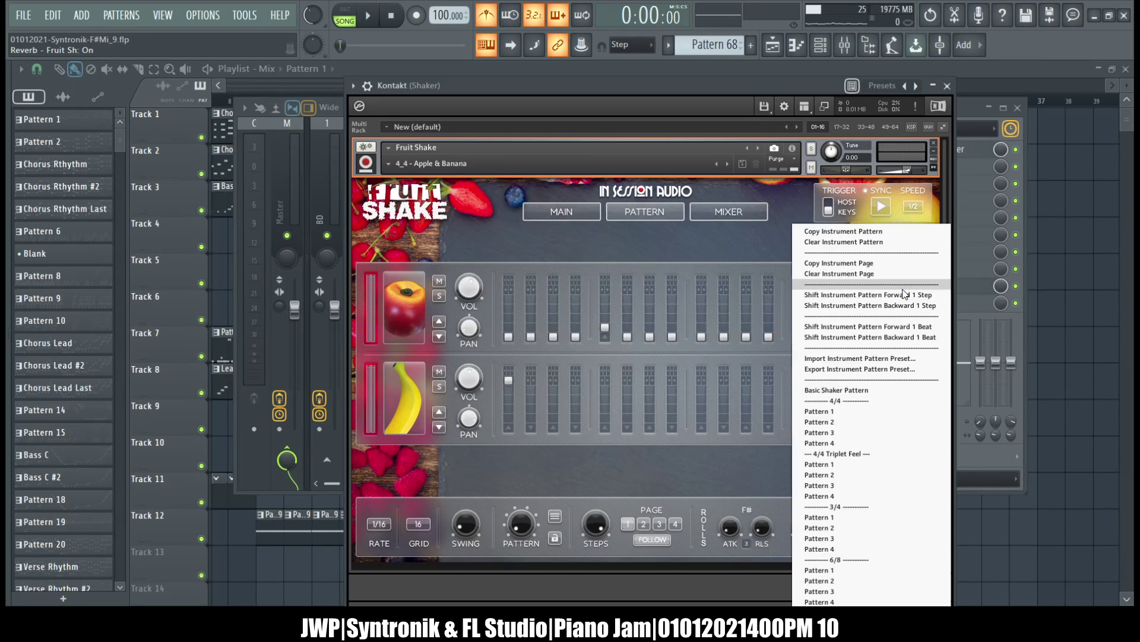
left_click(848, 422)
left_click(913, 330)
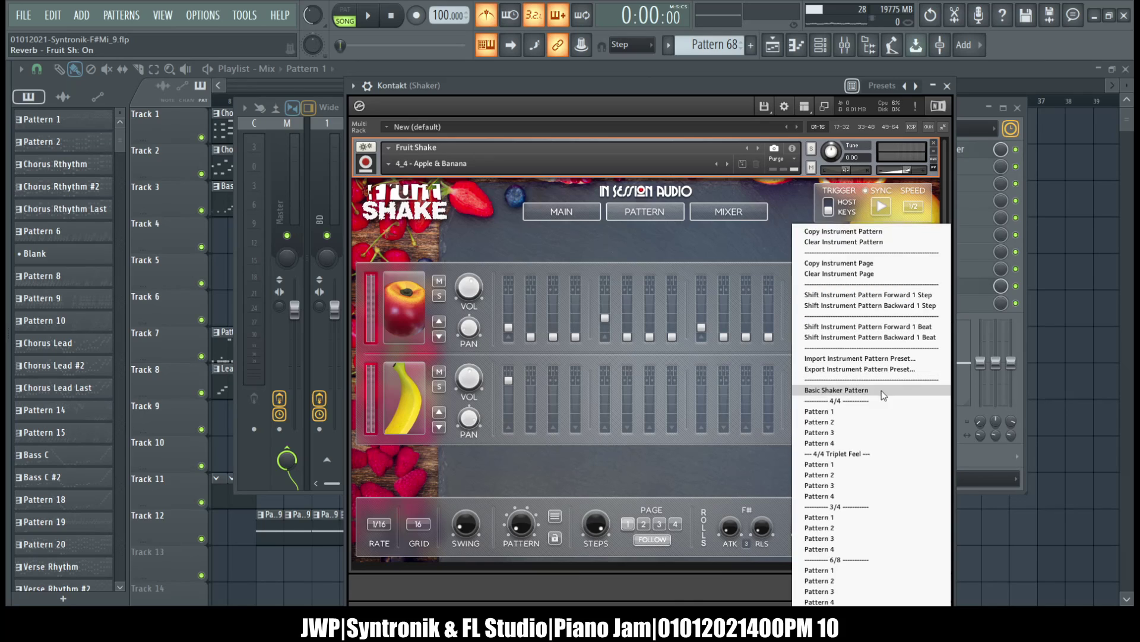
left_click(846, 433)
left_click(906, 293)
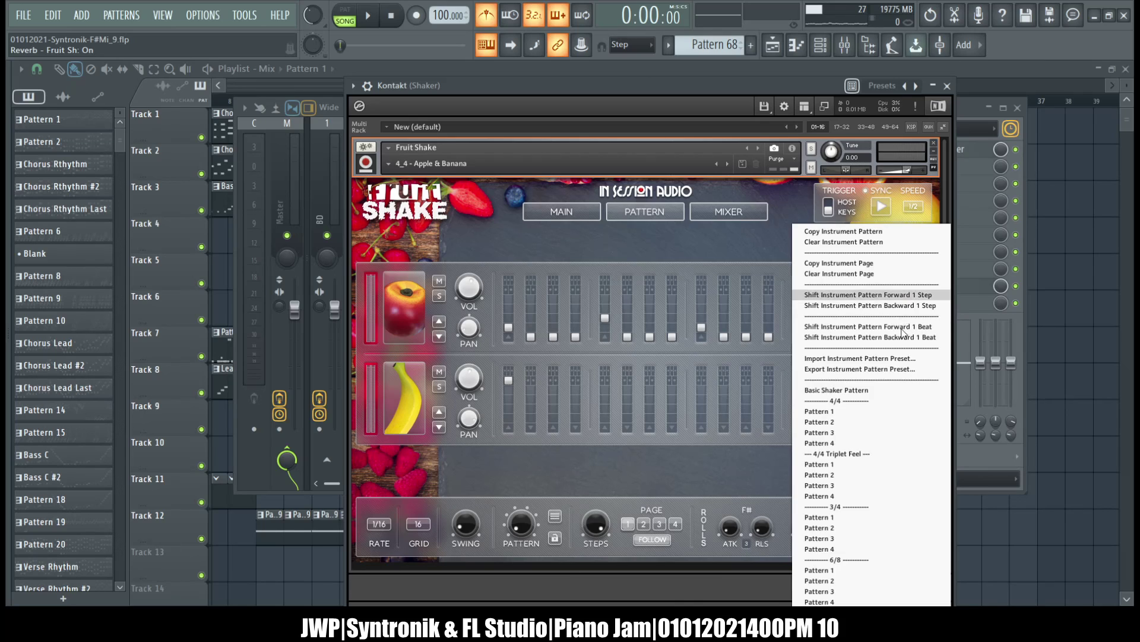
left_click(846, 443)
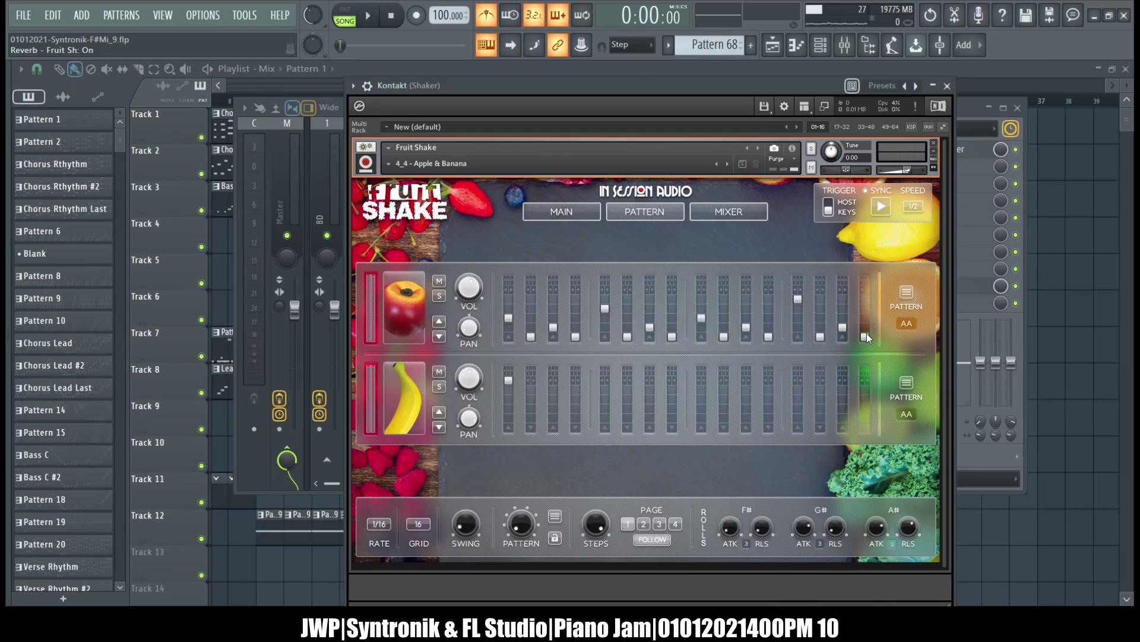
Look through pattern pages 2 to 4 and the other stored patterns, returning to page 1 of Pattern 1
left_click(643, 524)
left_click(660, 524)
left_click(675, 524)
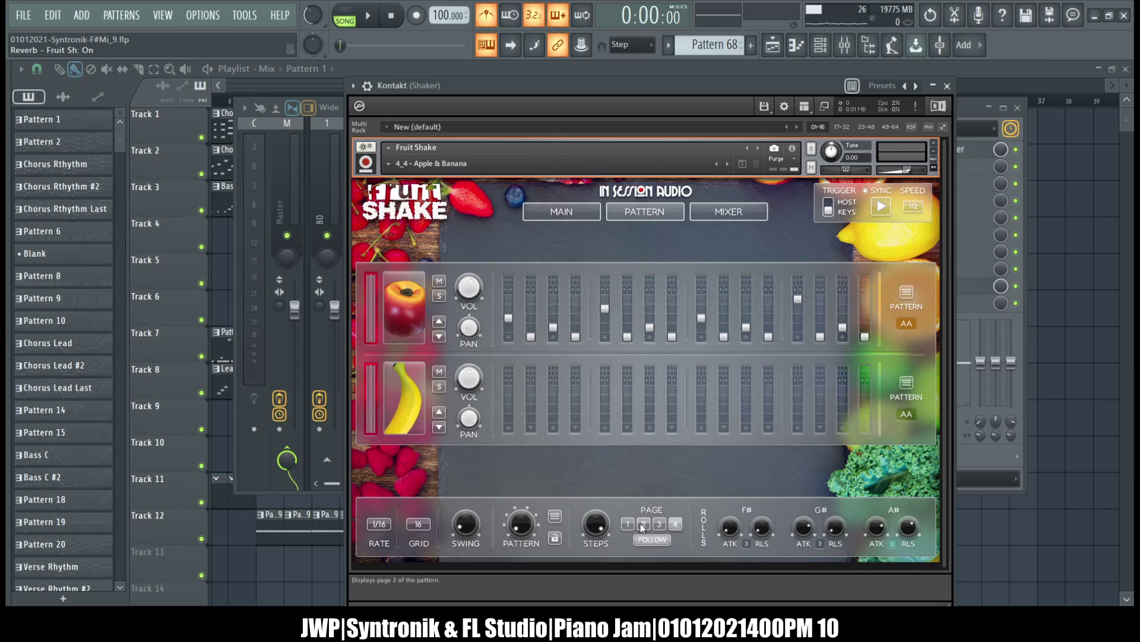
left_click(632, 525)
left_click_drag(525, 527, 537, 421)
left_click_drag(568, 332, 530, 556)
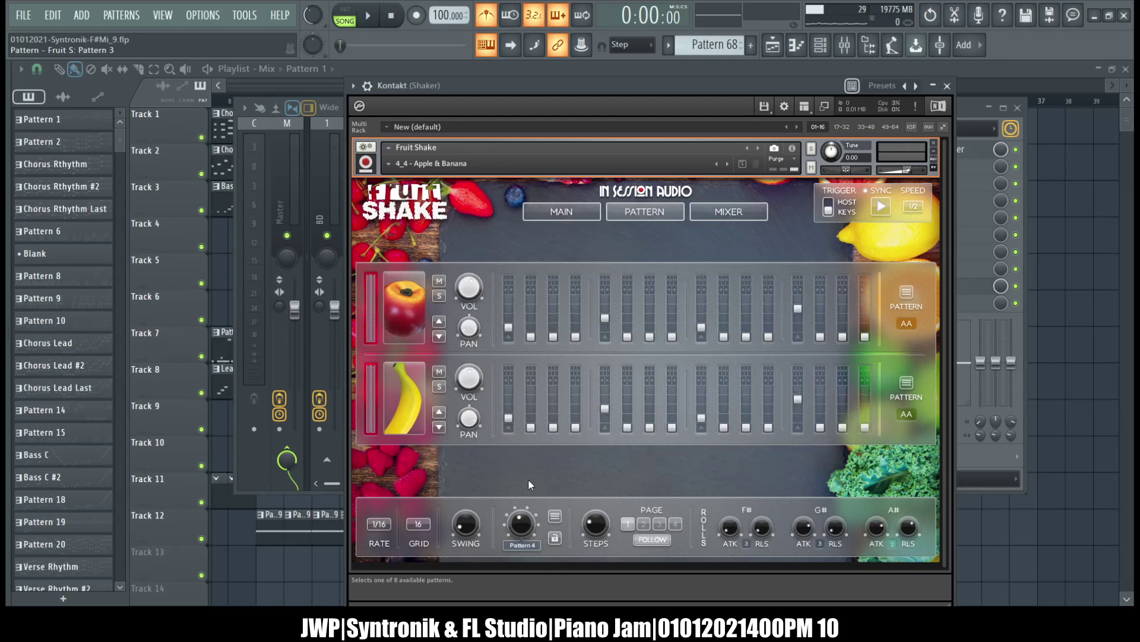
Reload the 4_4 - Apple & Banana snapshot and start Fruit Shake's own playback
left_click(404, 164)
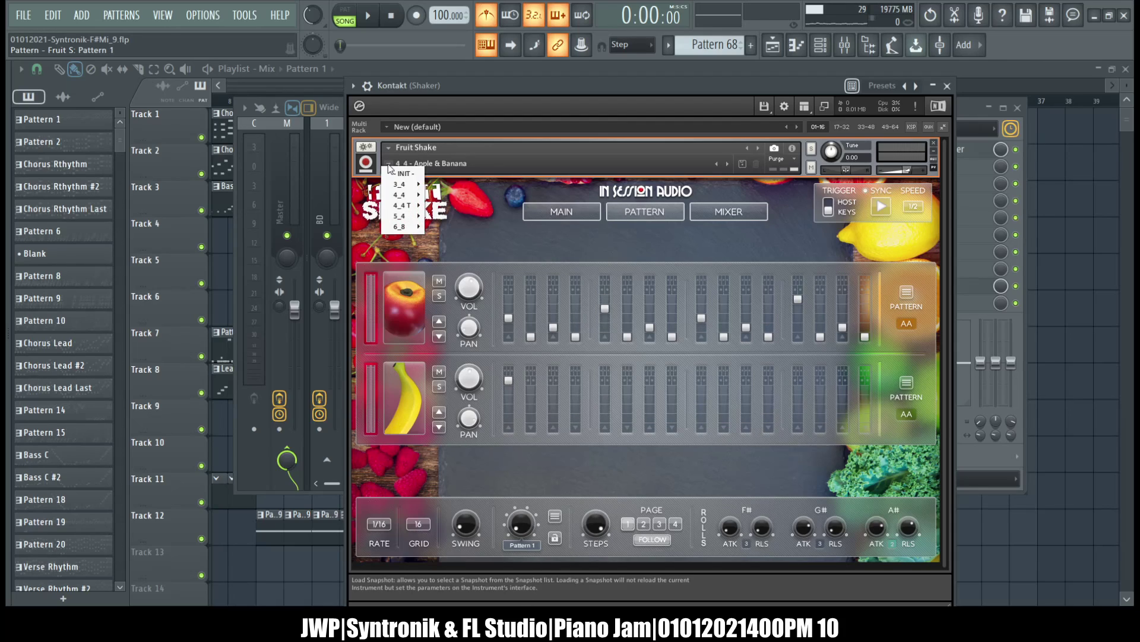
mouse_move(404, 195)
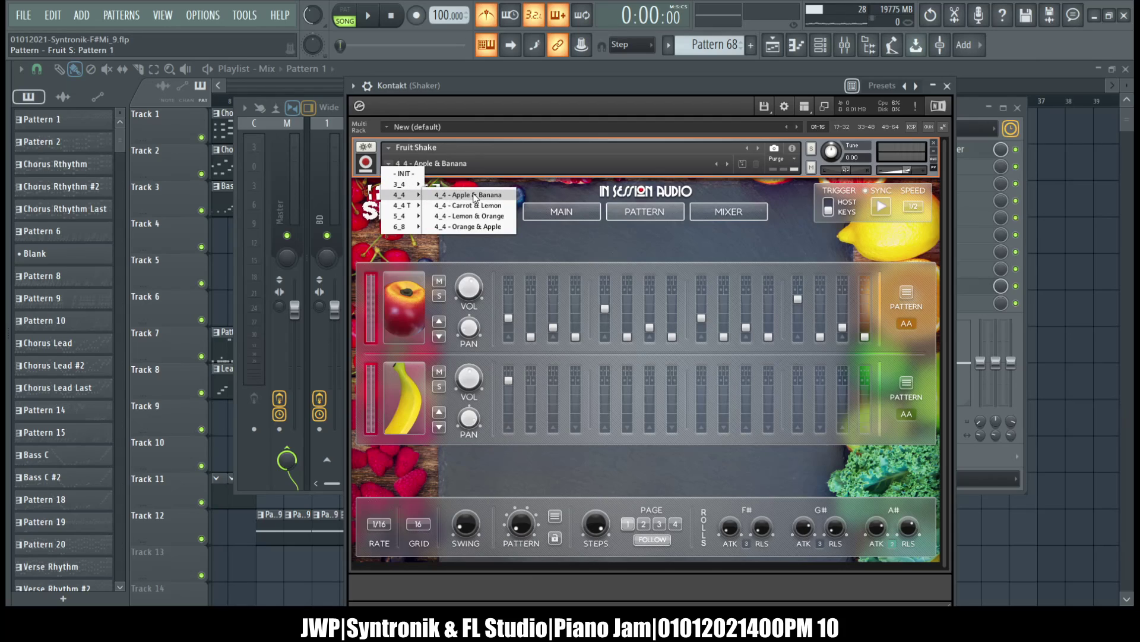
left_click(475, 196)
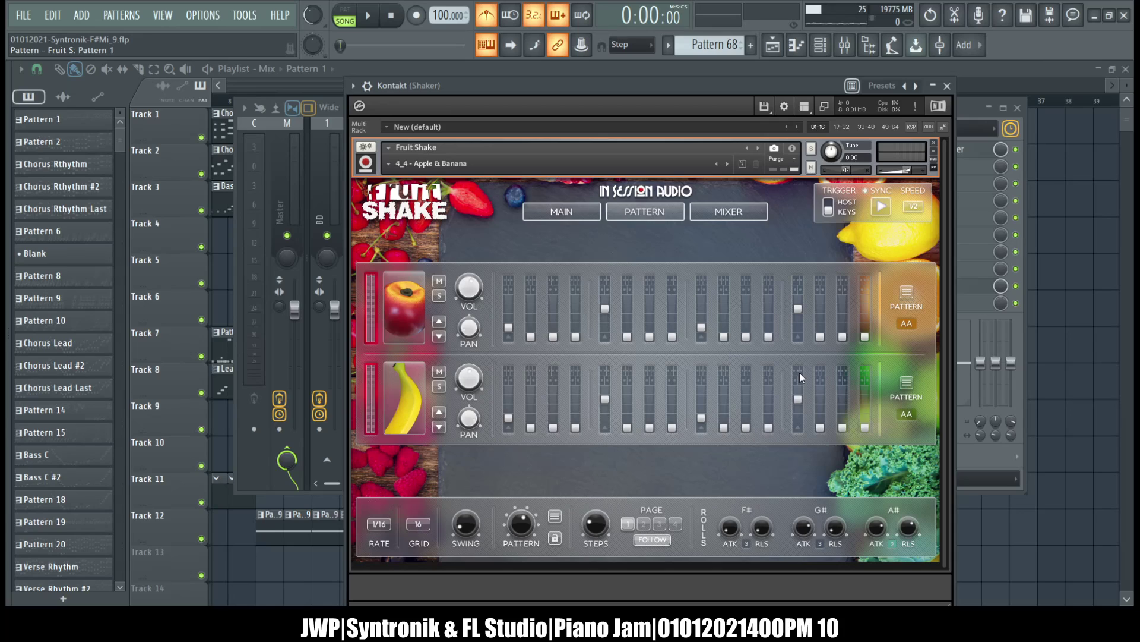
left_click(881, 207)
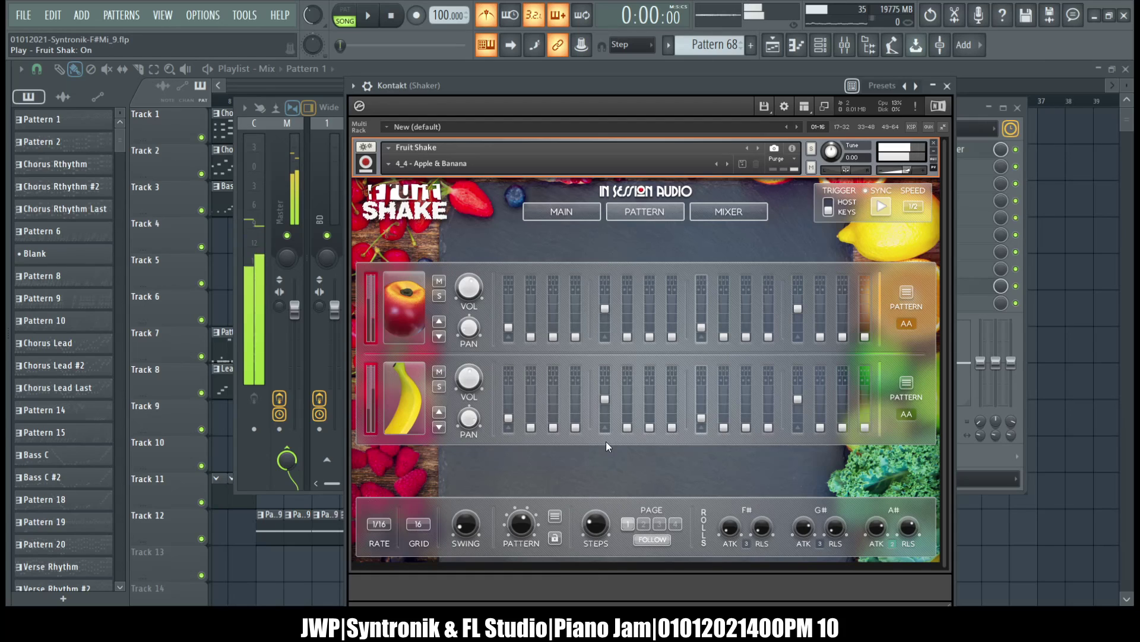
Raise steps 1 and 13 of both apple and banana to one level below maximum, staying on Pattern 5
left_click_drag(512, 317, 513, 264)
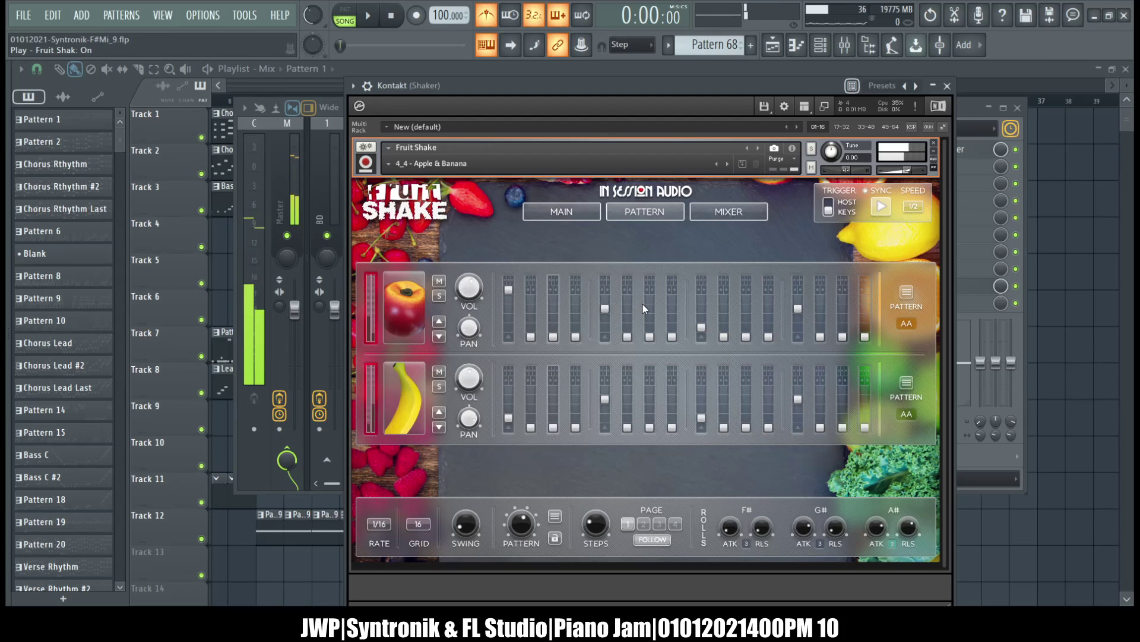
left_click_drag(797, 307, 797, 278)
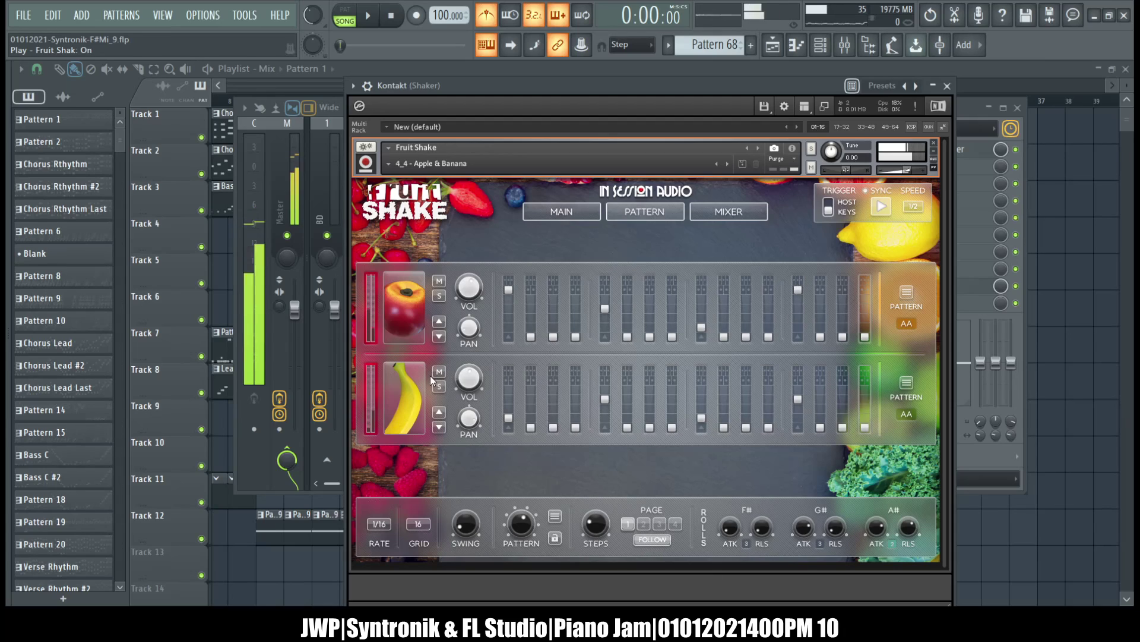
left_click_drag(522, 418, 520, 365)
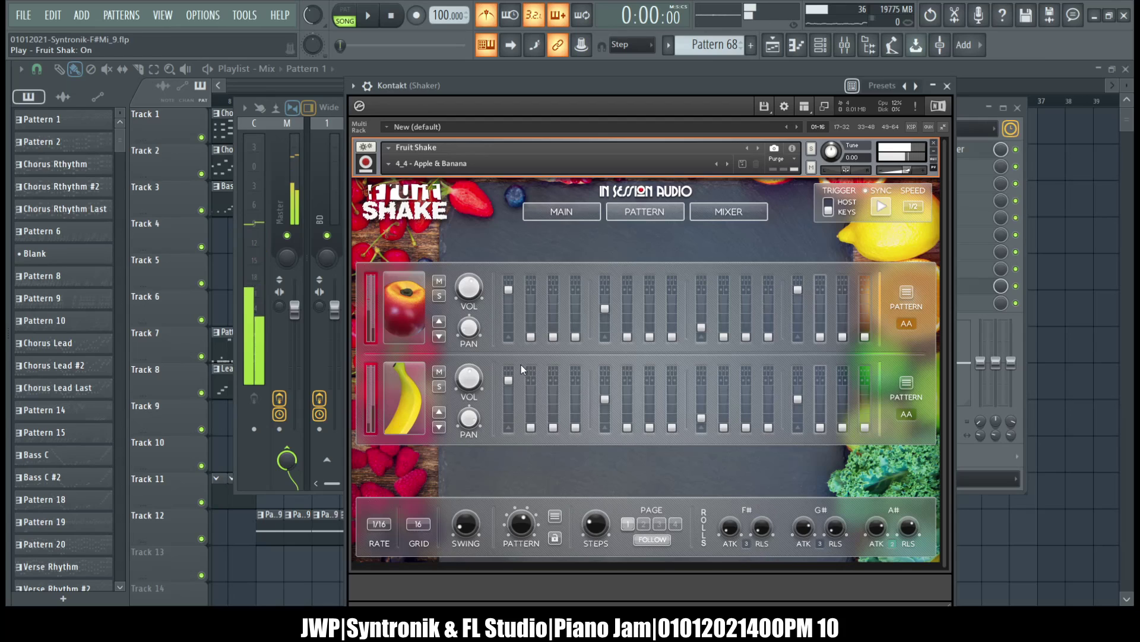
left_click_drag(799, 399, 801, 369)
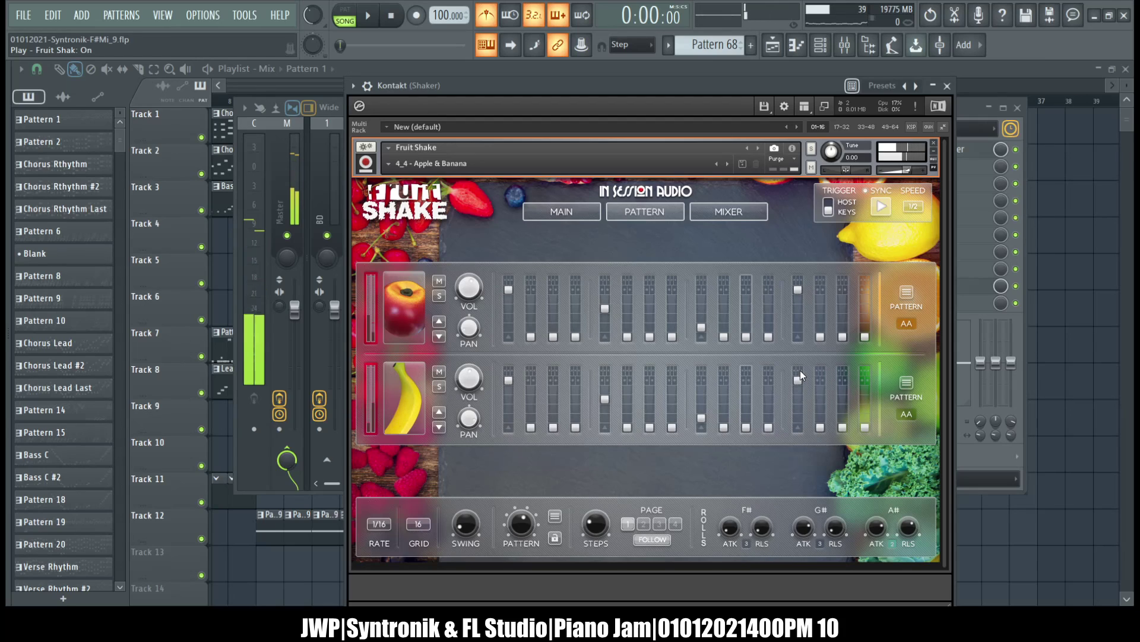
mouse_move(521, 526)
left_mouse_down()
mouse_move(521, 548)
mouse_move(520, 533)
left_mouse_up()
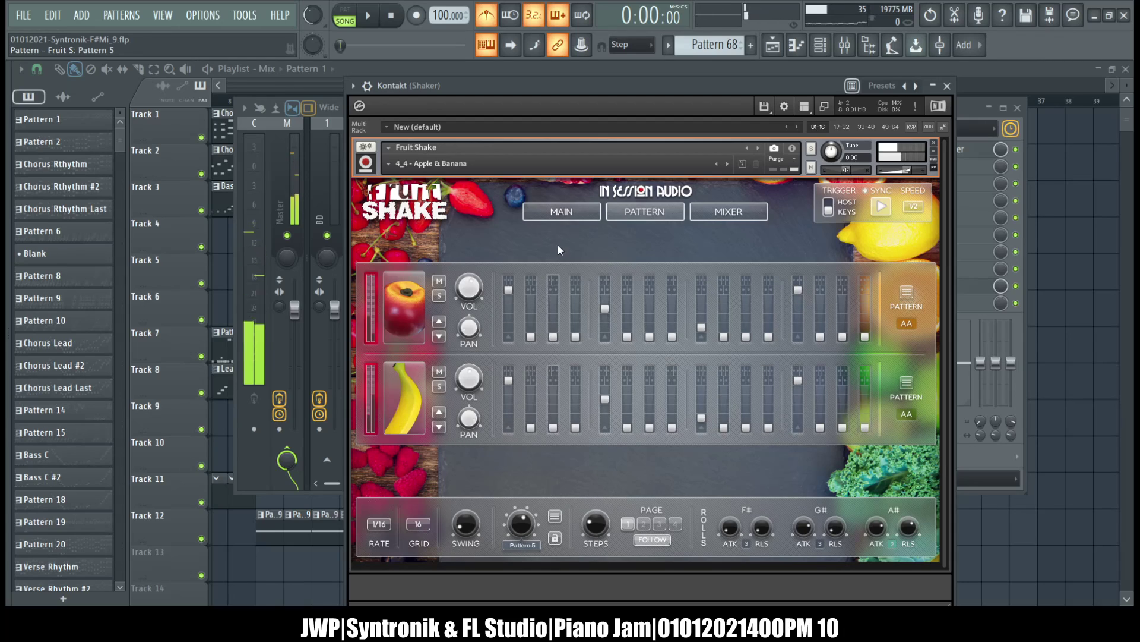
Raise the apple's steps 1 and 9 to maximum and its steps 3 and 11 to one level below maximum
left_click_drag(511, 288, 511, 268)
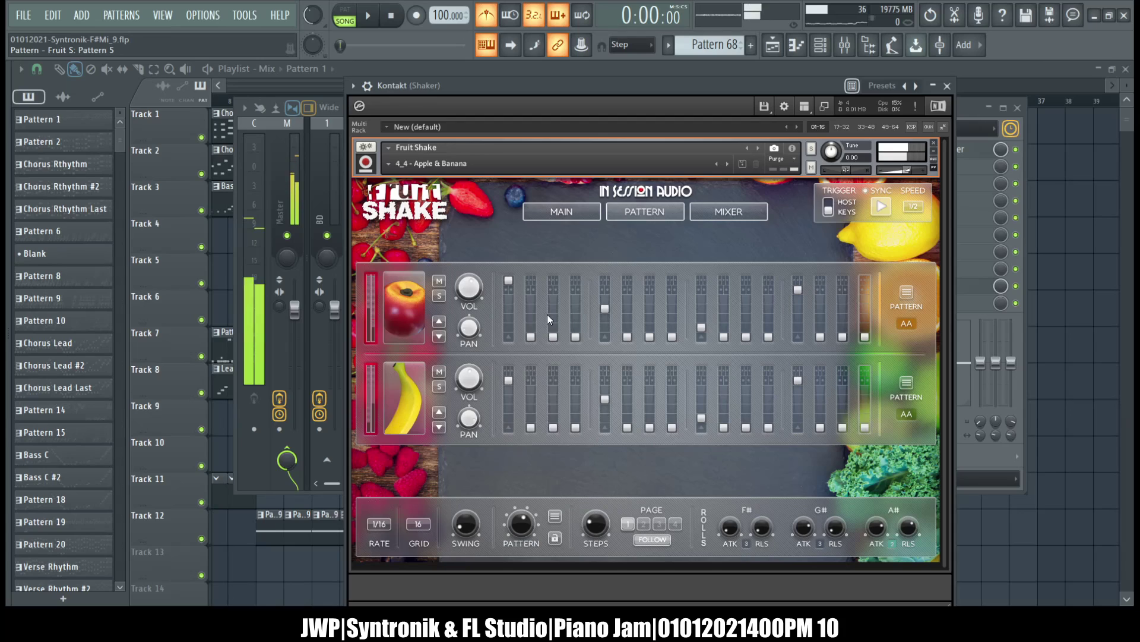
left_click_drag(551, 337, 558, 272)
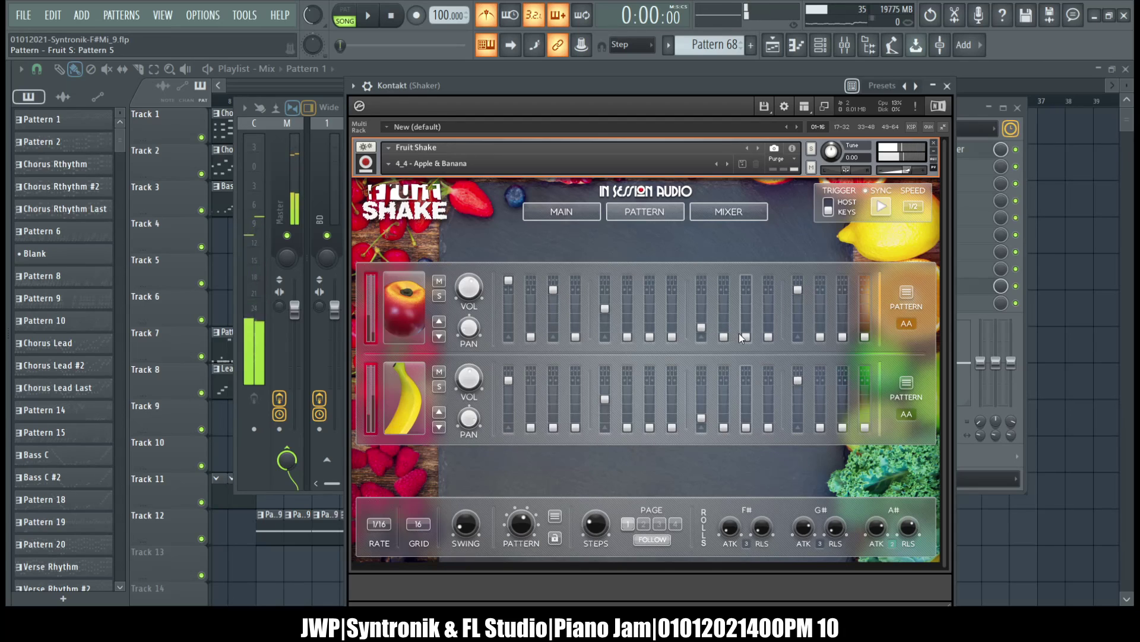
left_click_drag(746, 337, 753, 276)
left_click_drag(702, 327, 697, 180)
Give the banana the same accents: steps 1 and 9 at maximum, steps 3 and 11 one level below
left_click_drag(507, 380, 507, 305)
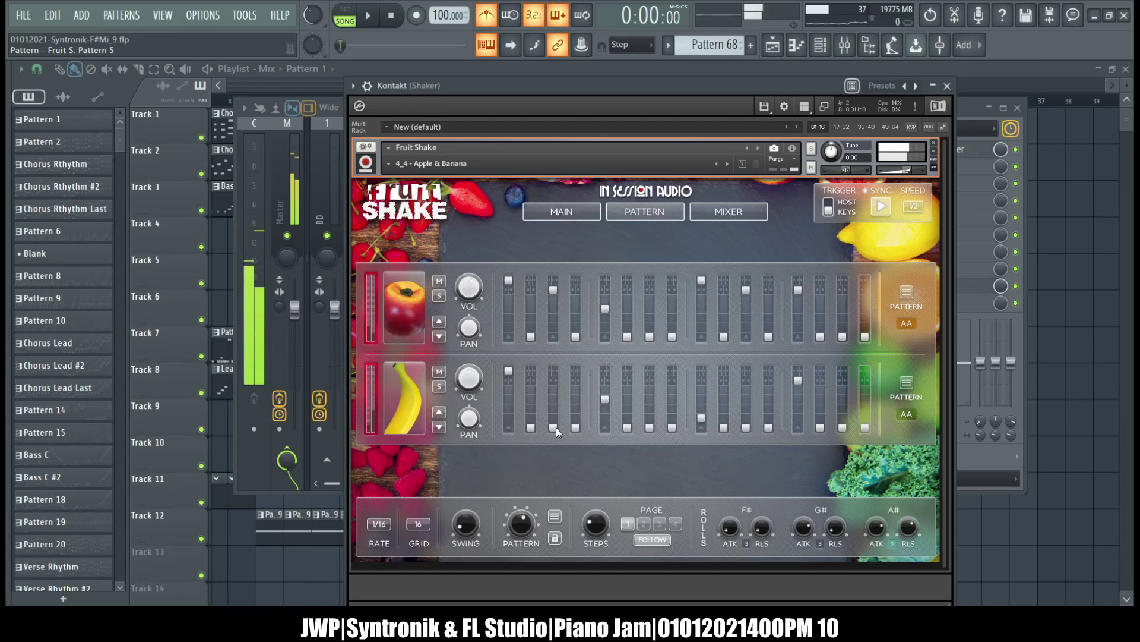
left_click_drag(551, 427, 559, 361)
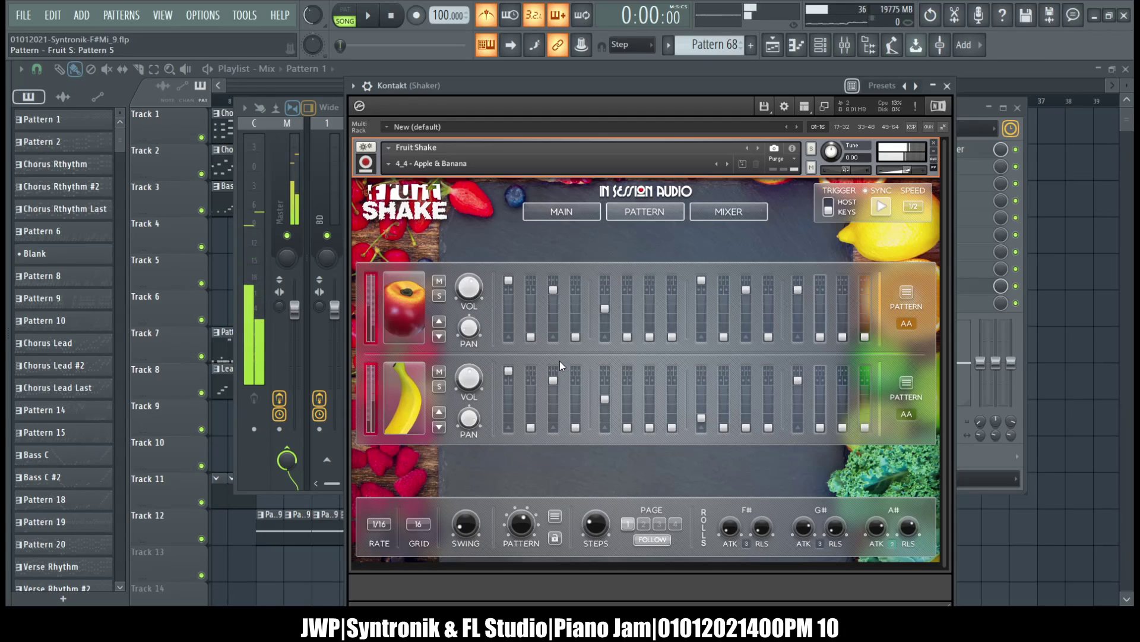
left_click_drag(701, 419, 704, 371)
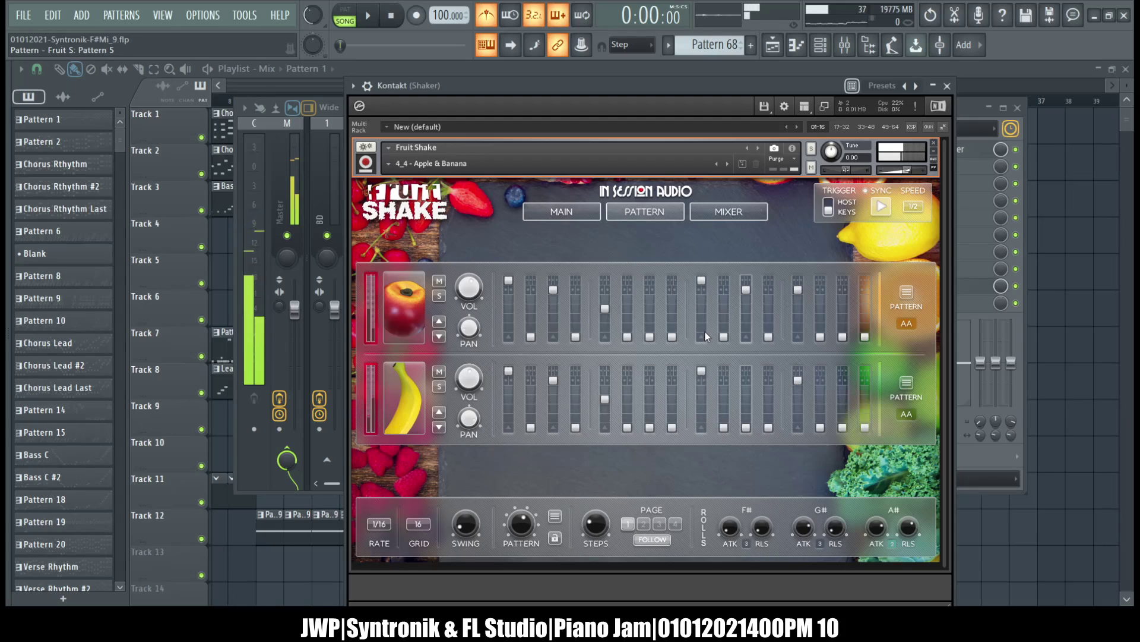
left_click_drag(746, 427, 750, 359)
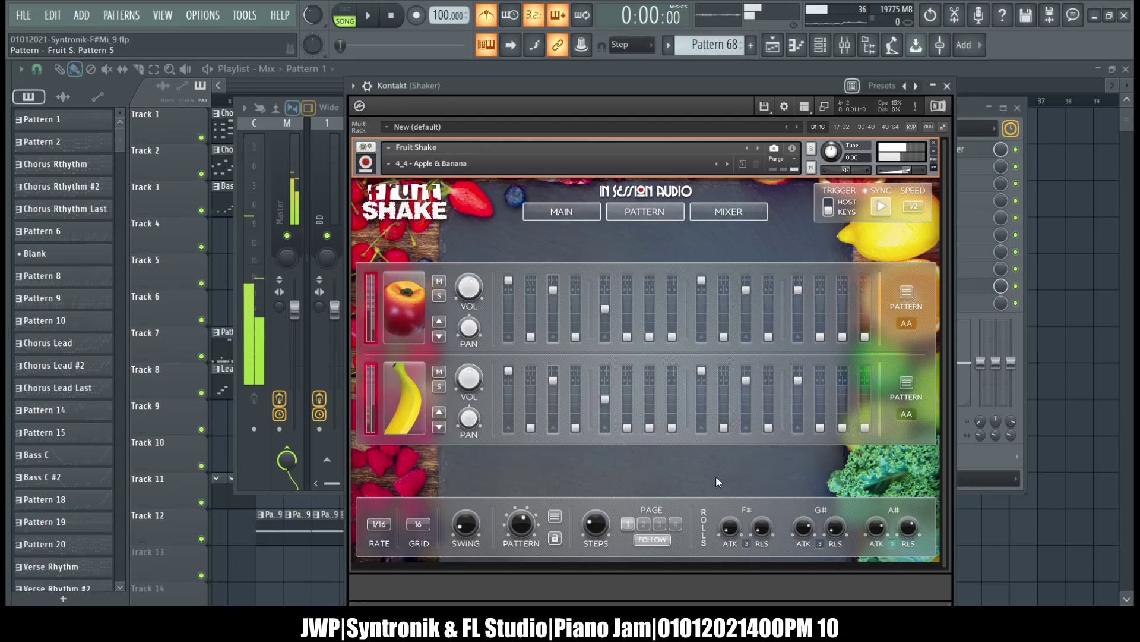
Audition Pattern 6, then switch to Pattern 1 and raise the apple's steps 1 and 9 to one level below maximum
left_click_drag(520, 527, 533, 507)
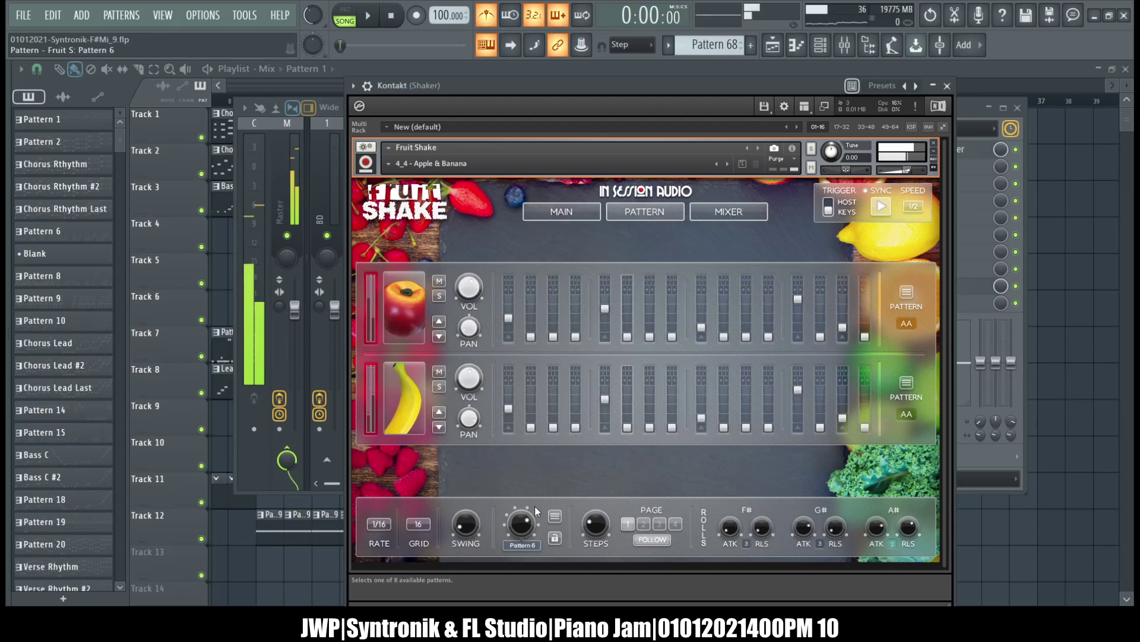
left_click_drag(535, 511, 538, 538)
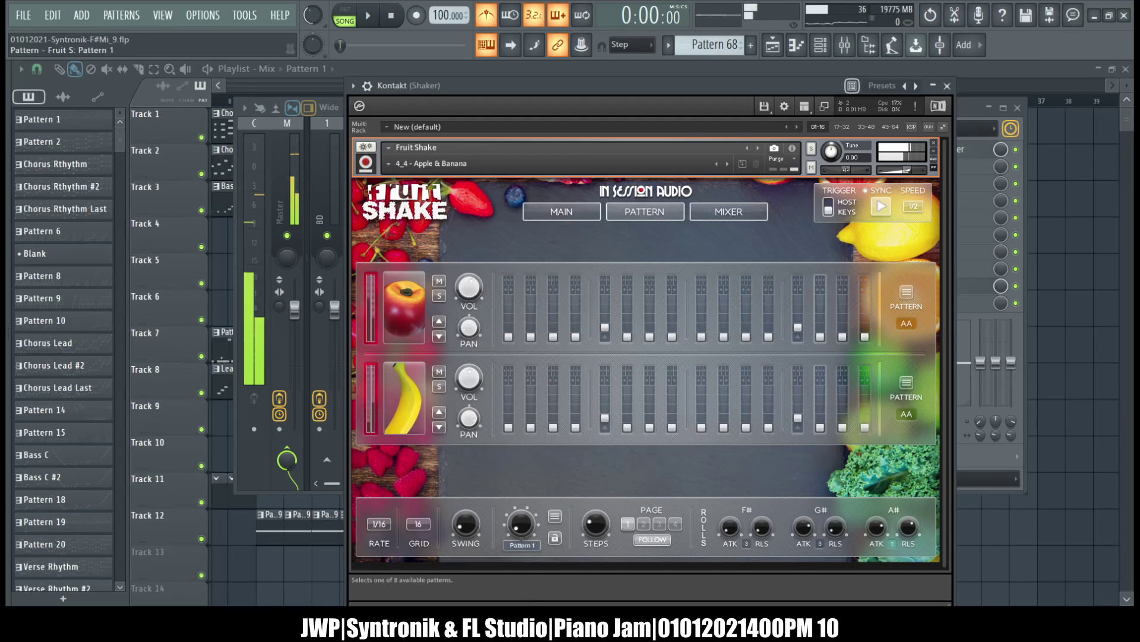
left_click_drag(512, 280, 512, 268)
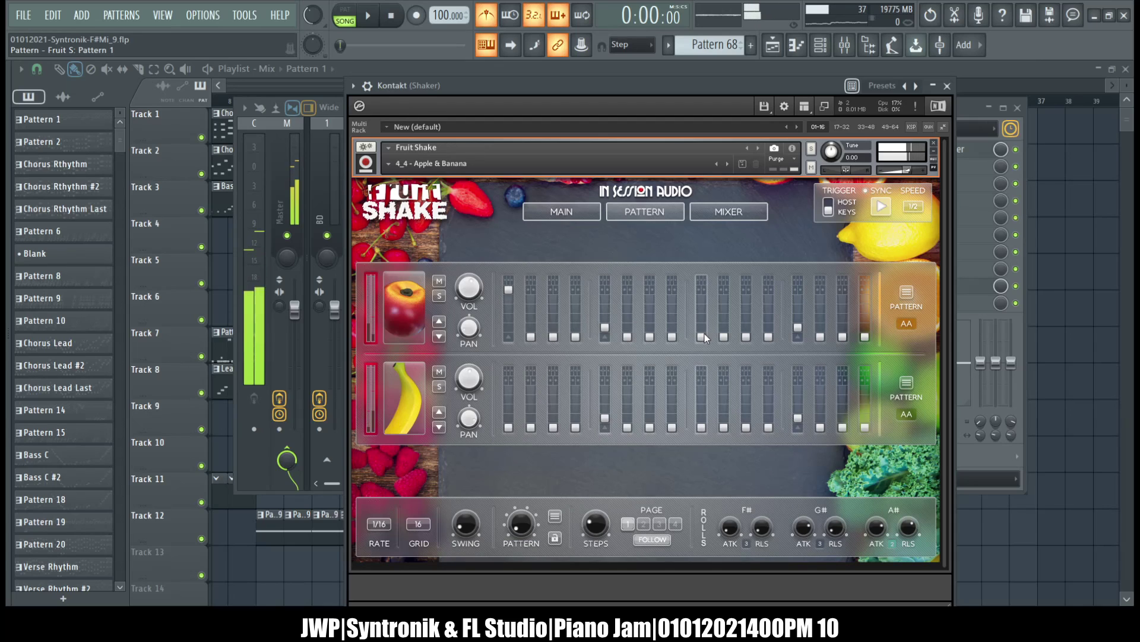
left_click_drag(708, 280, 708, 272)
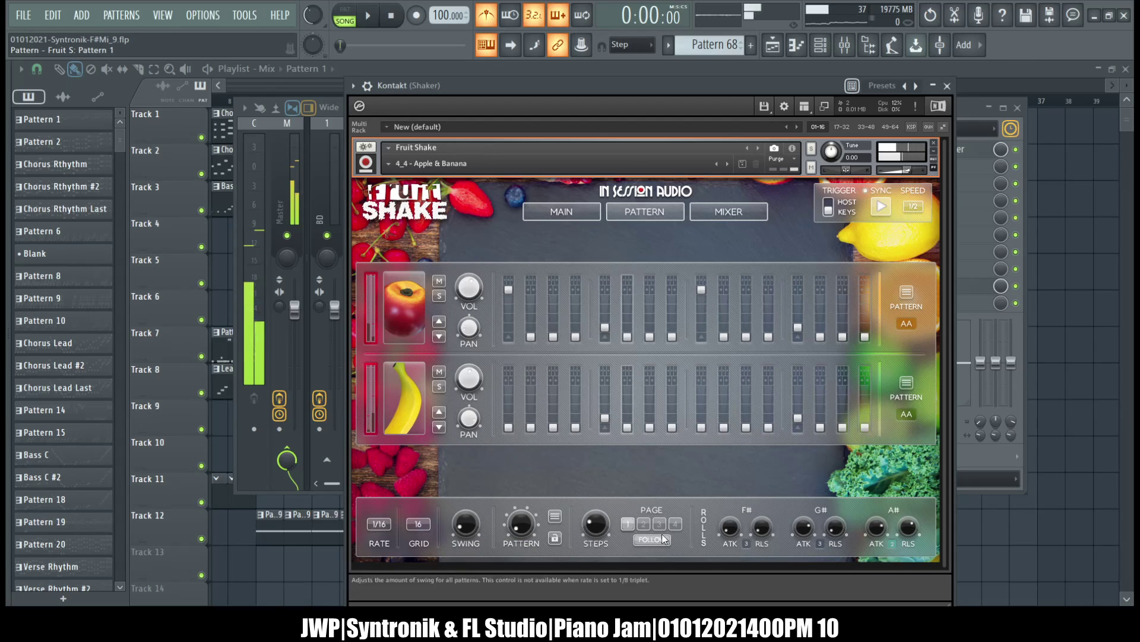
Try the master tape effect at 100%, and switch off the master EQ, tape, delay and reverb, leaving the compressor on
left_click(739, 209)
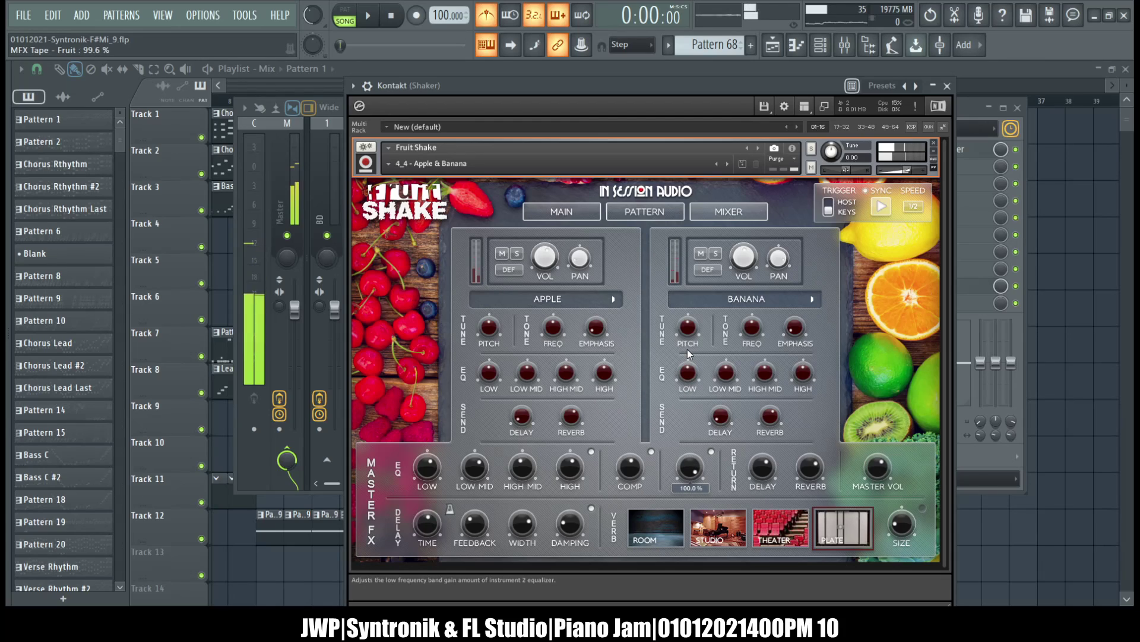
left_click_drag(683, 462, 684, 493)
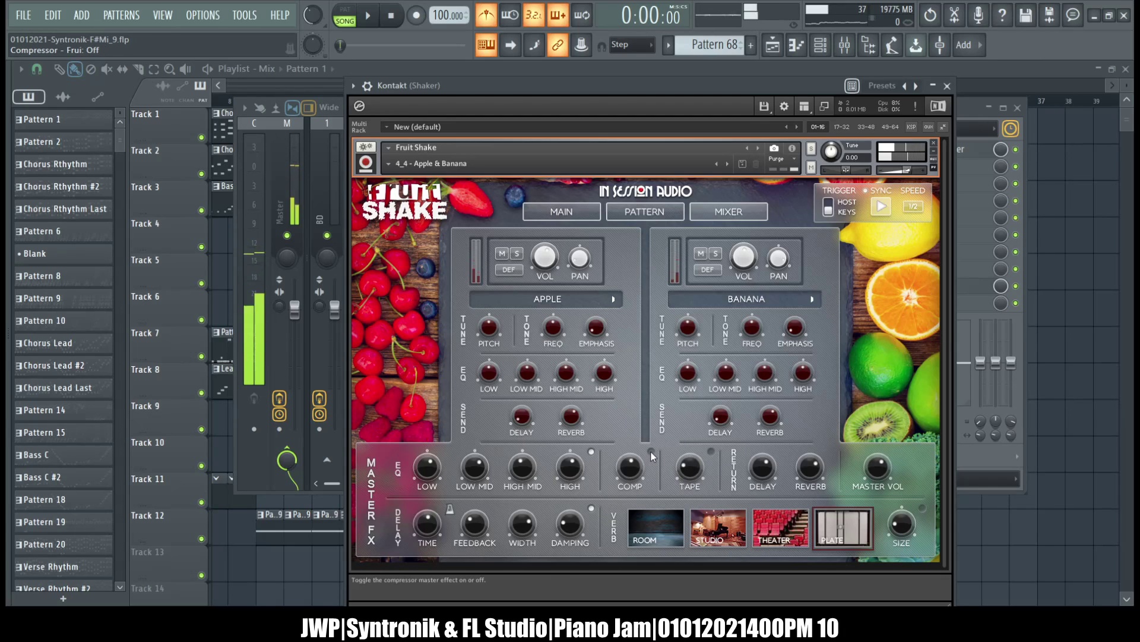
left_click(591, 451)
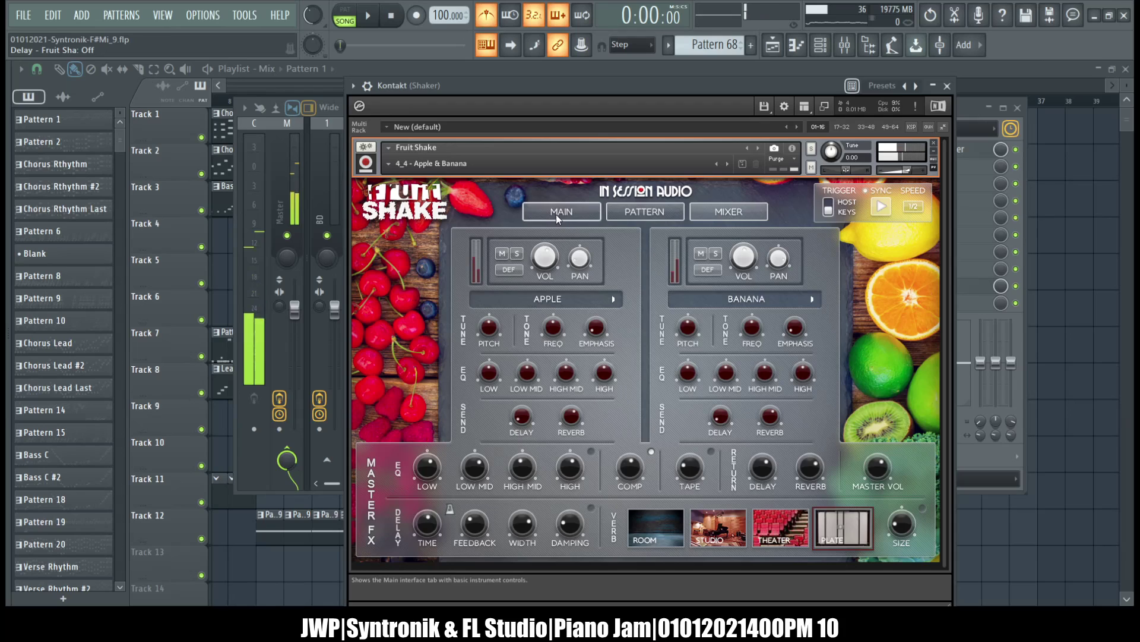
Return to the pattern page and set the banana's steps 1 and 9 to one level below maximum
left_click(644, 213)
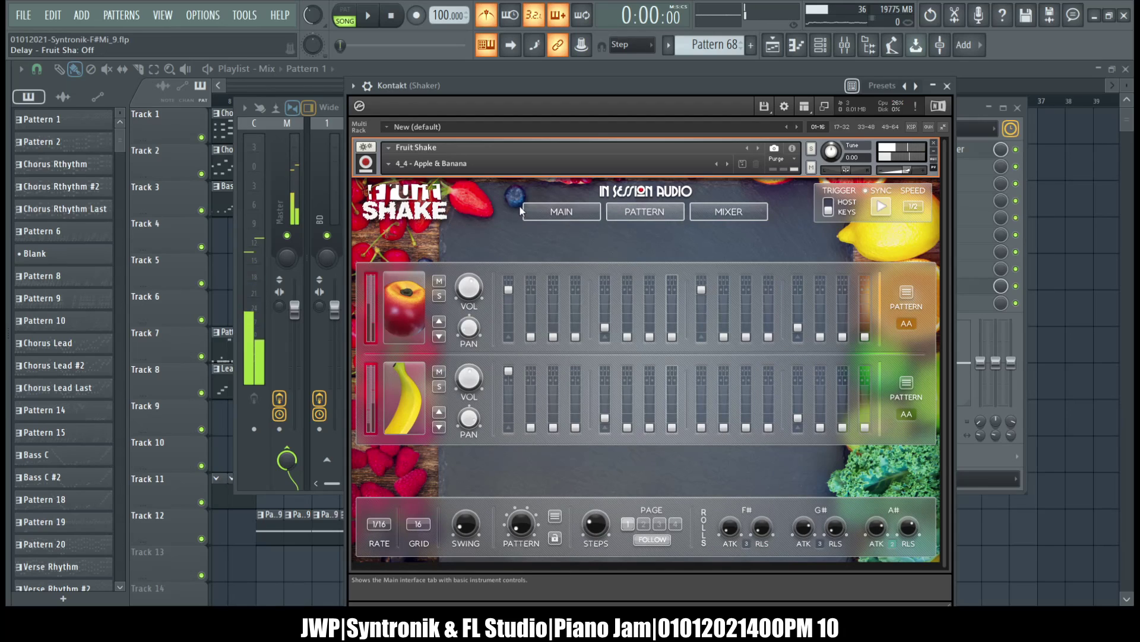
left_click_drag(704, 427, 708, 364)
left_click_drag(509, 370, 512, 387)
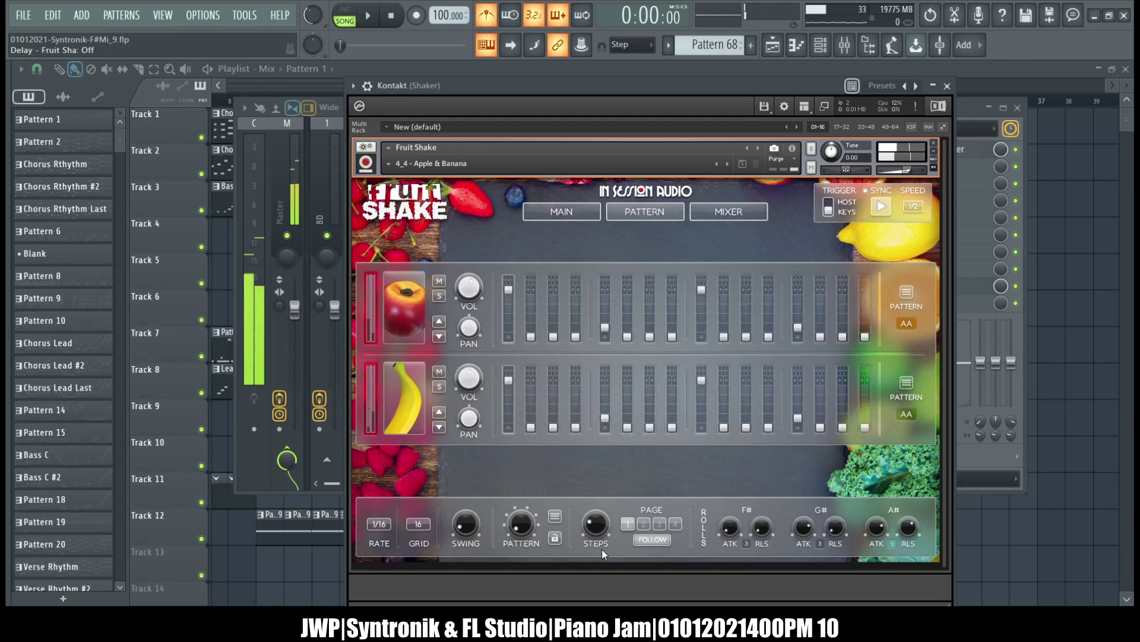
Switch to Pattern 2 and raise steps 1 and 9 of both the banana and the apple to one level below maximum
left_click(509, 521)
left_click_drag(509, 524, 504, 506)
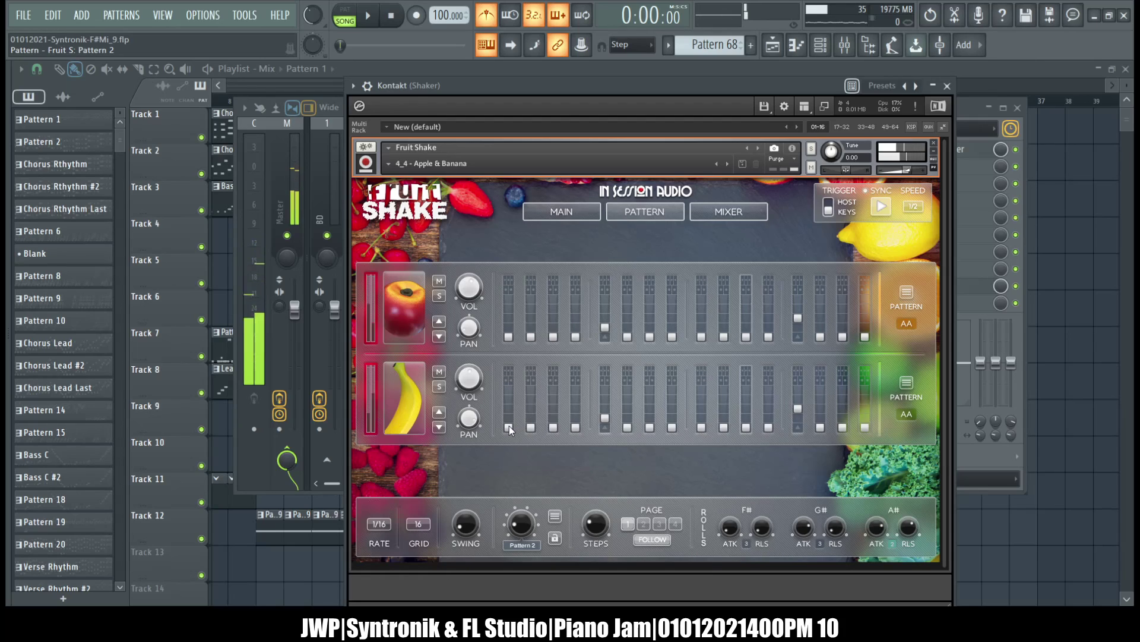
left_click_drag(509, 370, 508, 357)
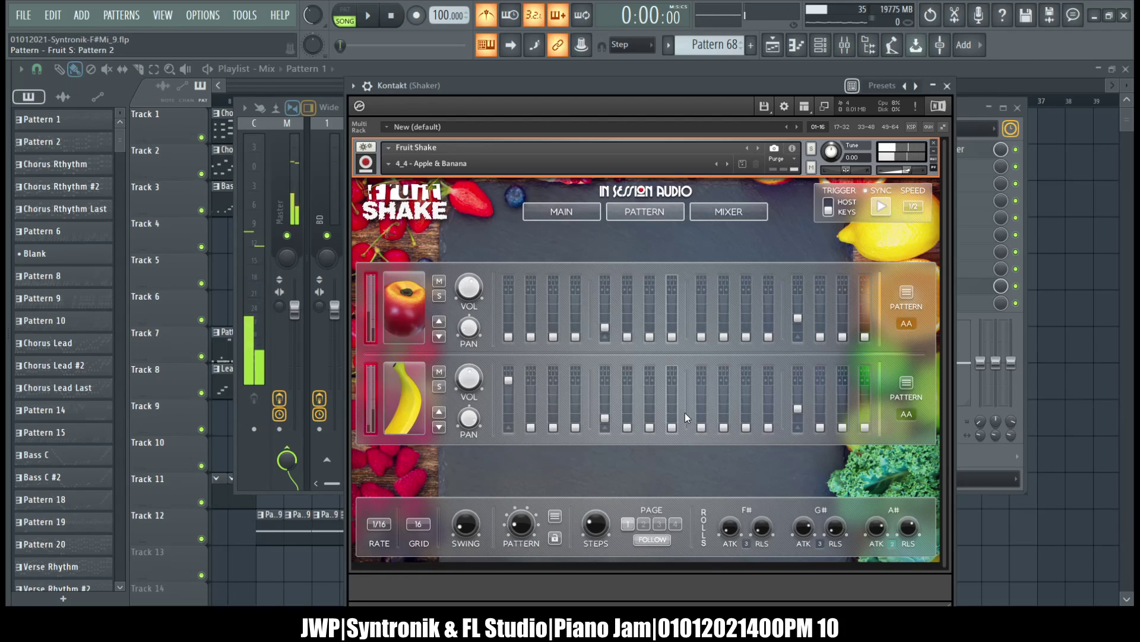
left_click_drag(705, 428, 704, 386)
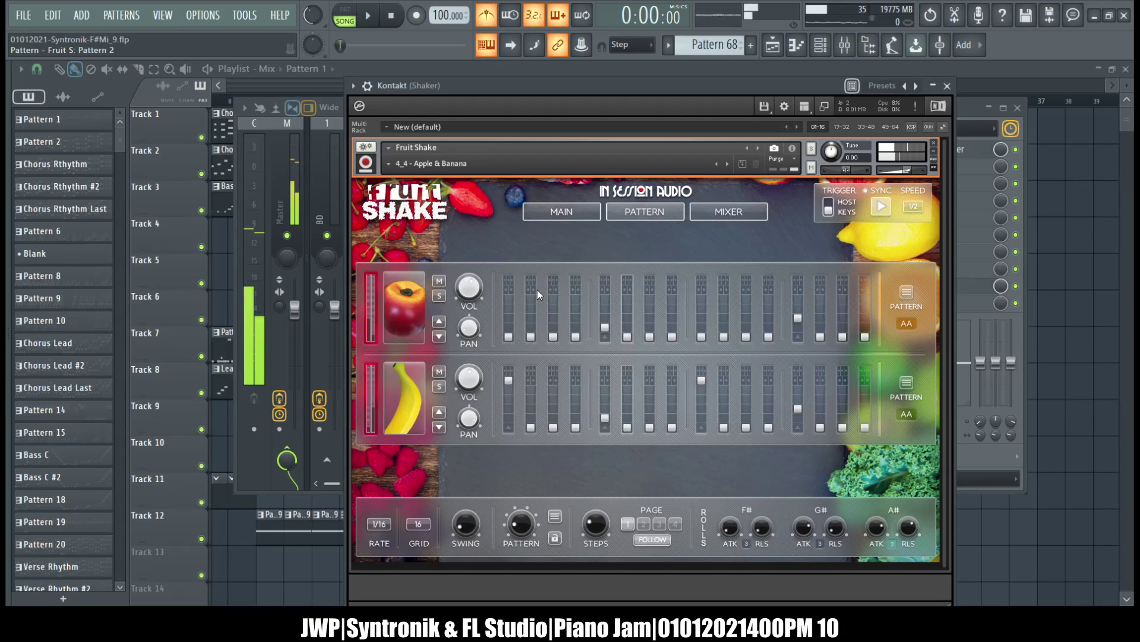
left_click_drag(509, 337, 508, 269)
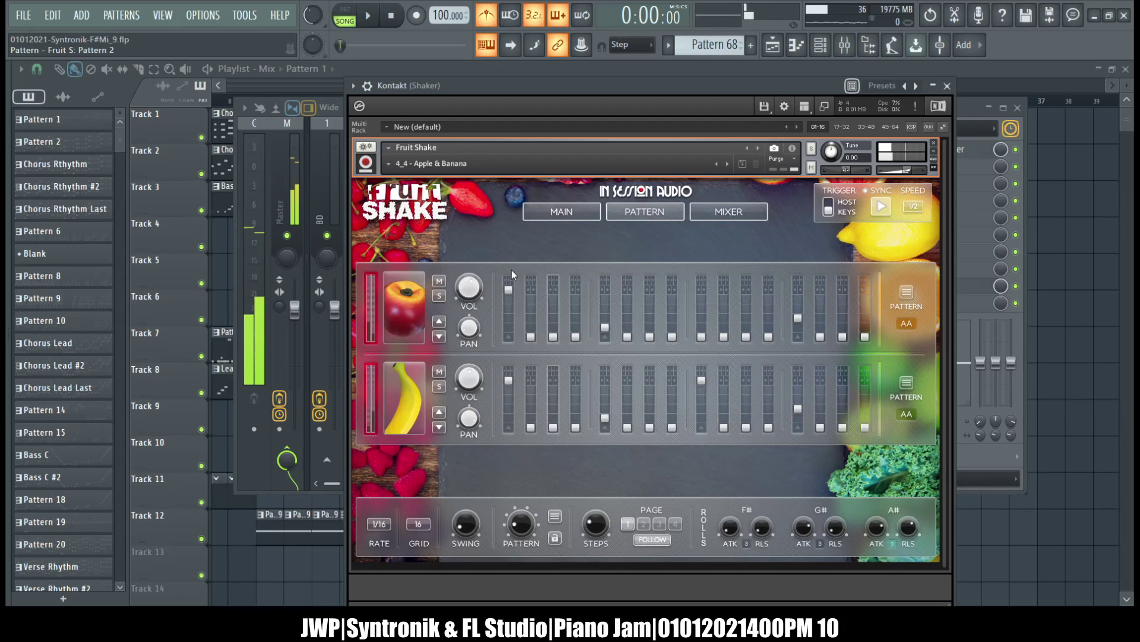
left_click_drag(702, 337, 708, 273)
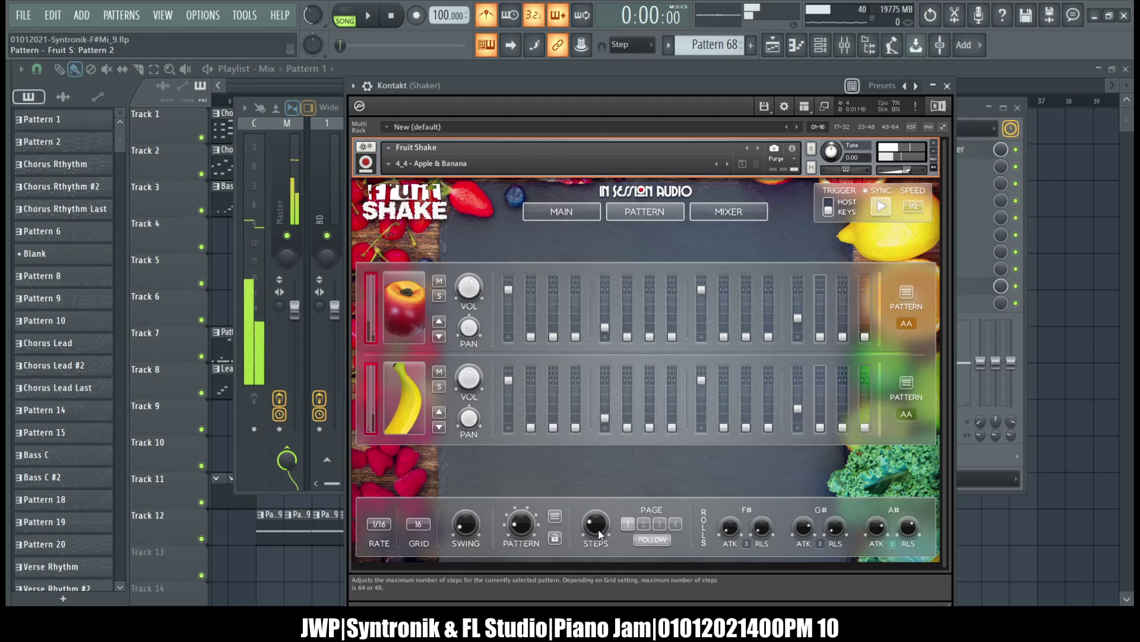
Try shortening Pattern 2 to 7 steps, and restore its length to 16 steps
left_click_drag(598, 529, 598, 554)
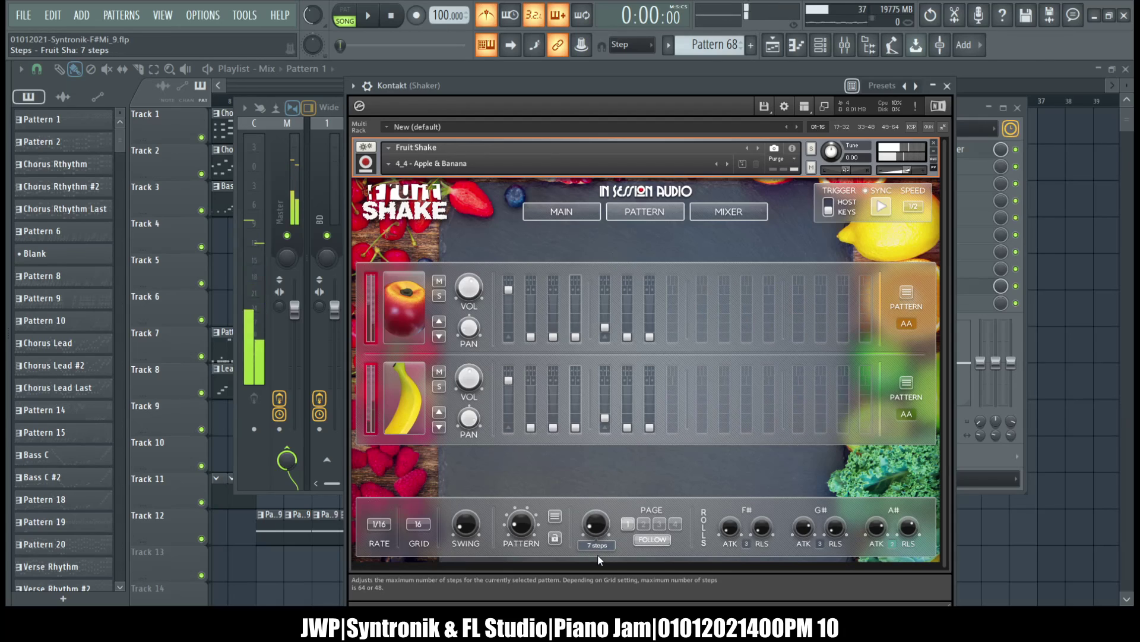
mouse_move(599, 540)
left_mouse_down()
mouse_move(594, 442)
mouse_move(593, 545)
mouse_move(597, 533)
left_mouse_up()
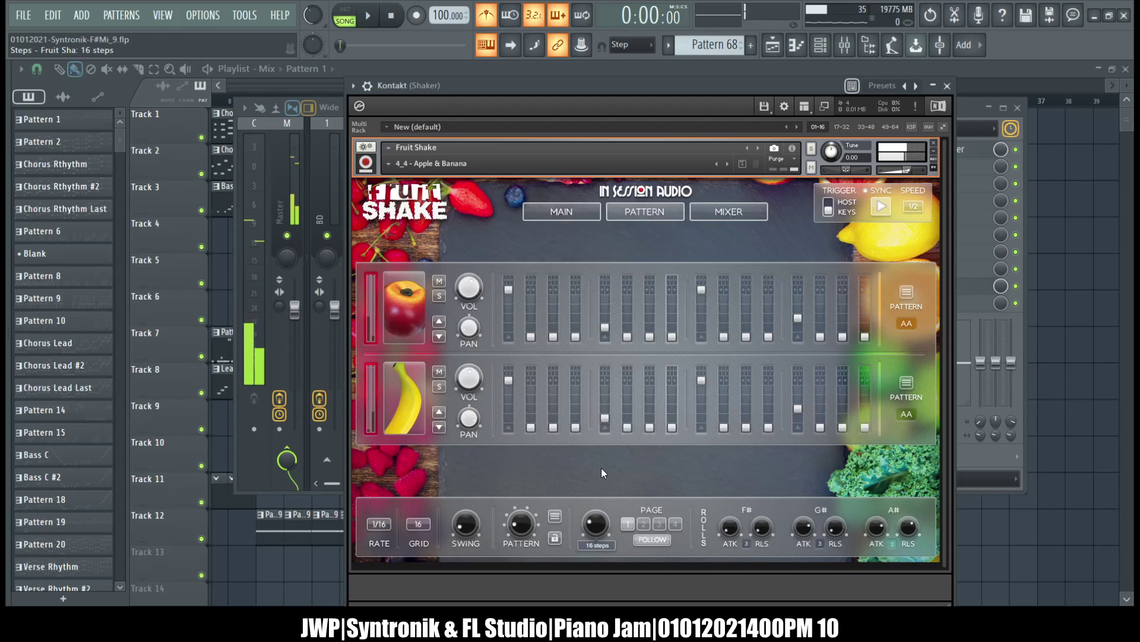
Switch to Pattern 3 and set steps 1 and 9 of the apple and banana to one level below maximum
mouse_move(516, 522)
left_mouse_down()
mouse_move(520, 472)
mouse_move(516, 501)
left_mouse_up()
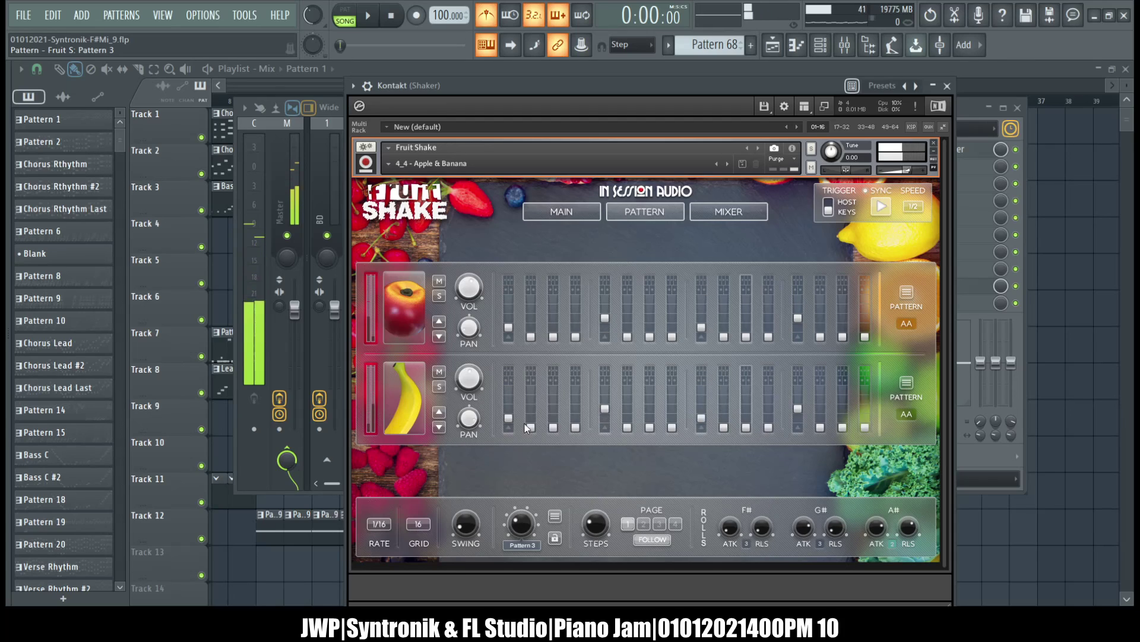
left_click(510, 289)
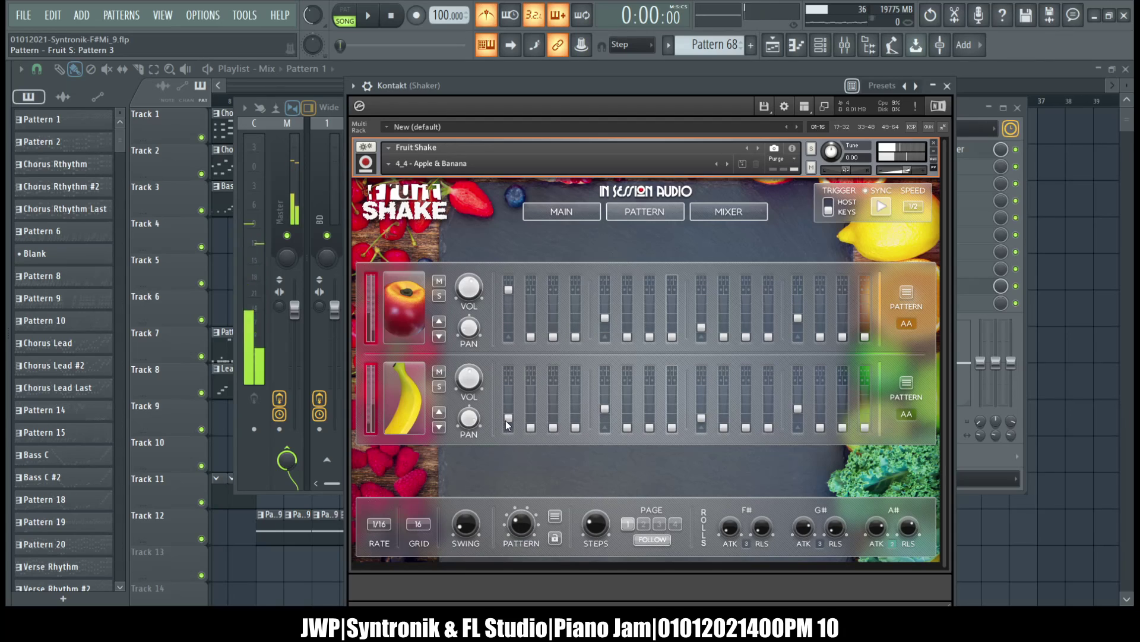
left_click(508, 380)
left_click_drag(703, 331, 701, 290)
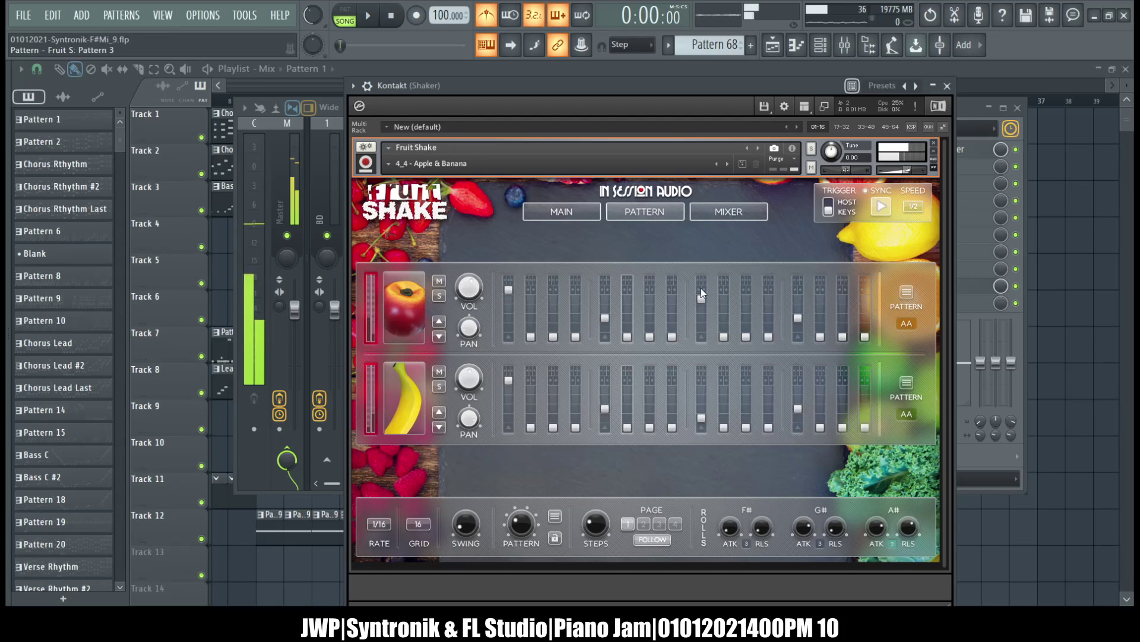
left_click_drag(704, 418, 707, 381)
In Pattern 4, set the apple's steps 1 and 9 and the banana's steps 1, 5 and 9 to one level below maximum
mouse_move(517, 524)
scroll(518, 524, "up", 1)
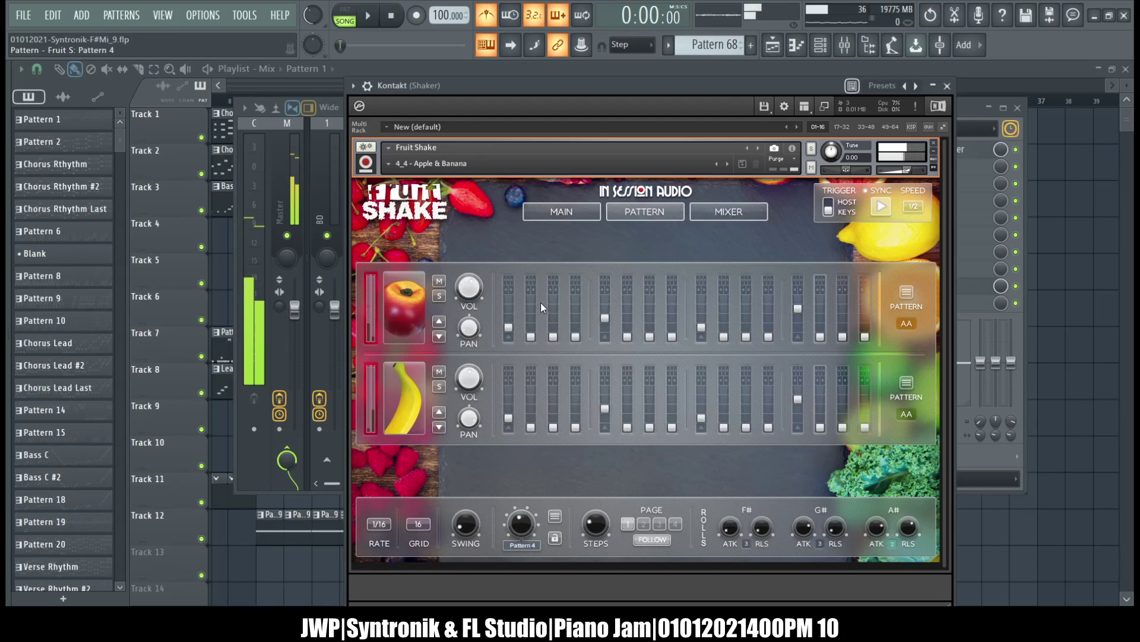
left_click_drag(509, 331, 509, 288)
left_click_drag(508, 418, 508, 368)
left_click_drag(606, 408, 610, 370)
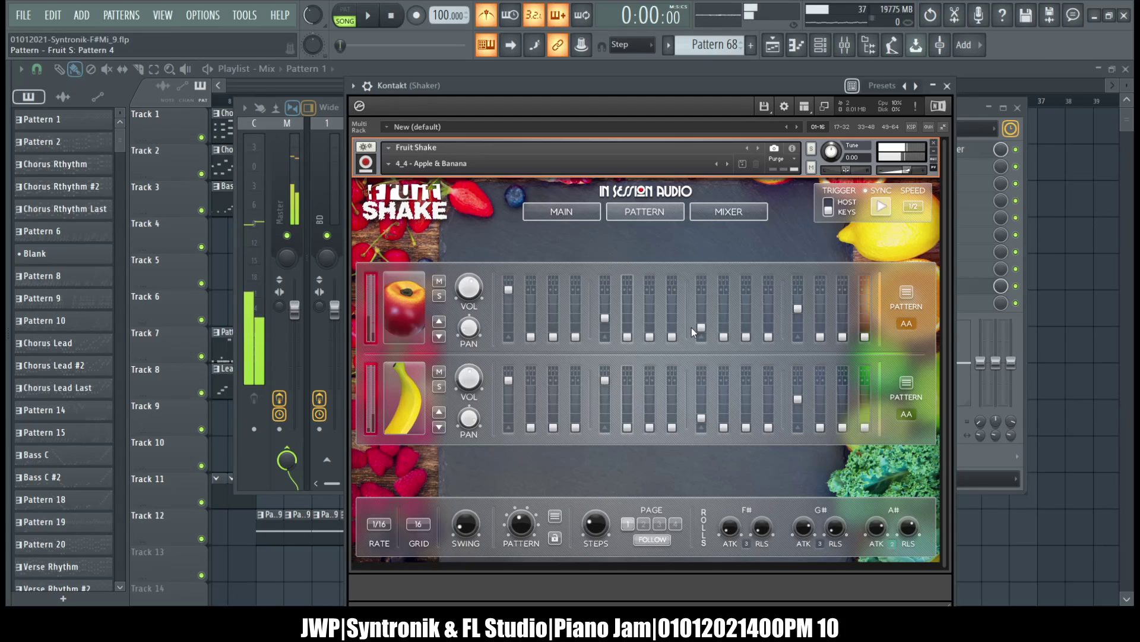
left_click_drag(702, 418, 703, 379)
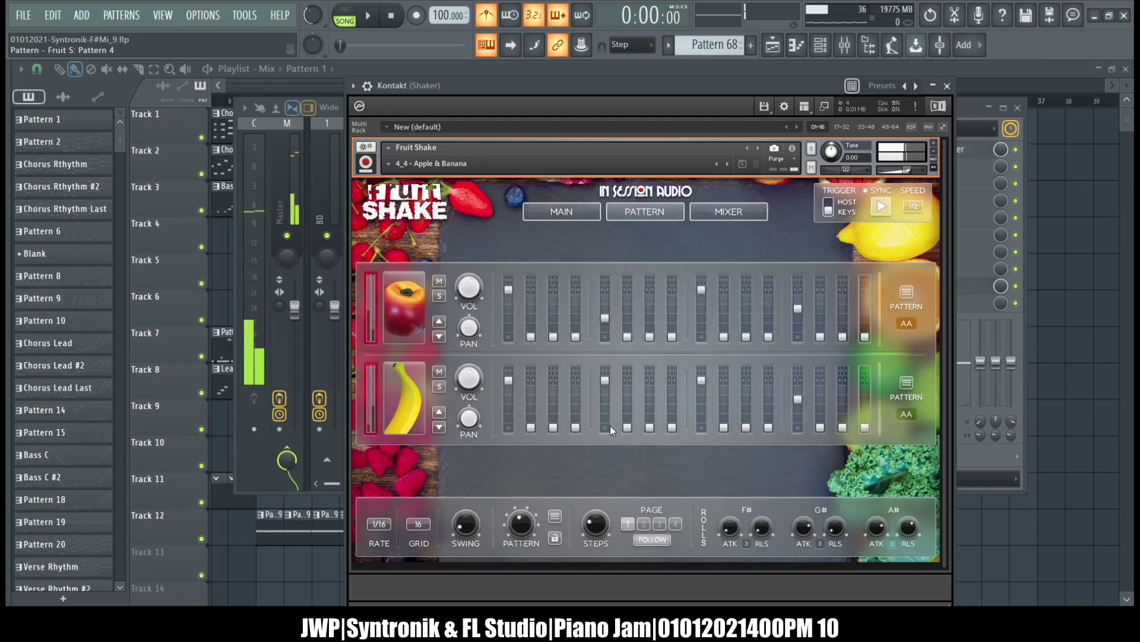
Switch to Pattern 5 and try the apple's step 13 at maximum
left_click_drag(525, 523, 526, 503)
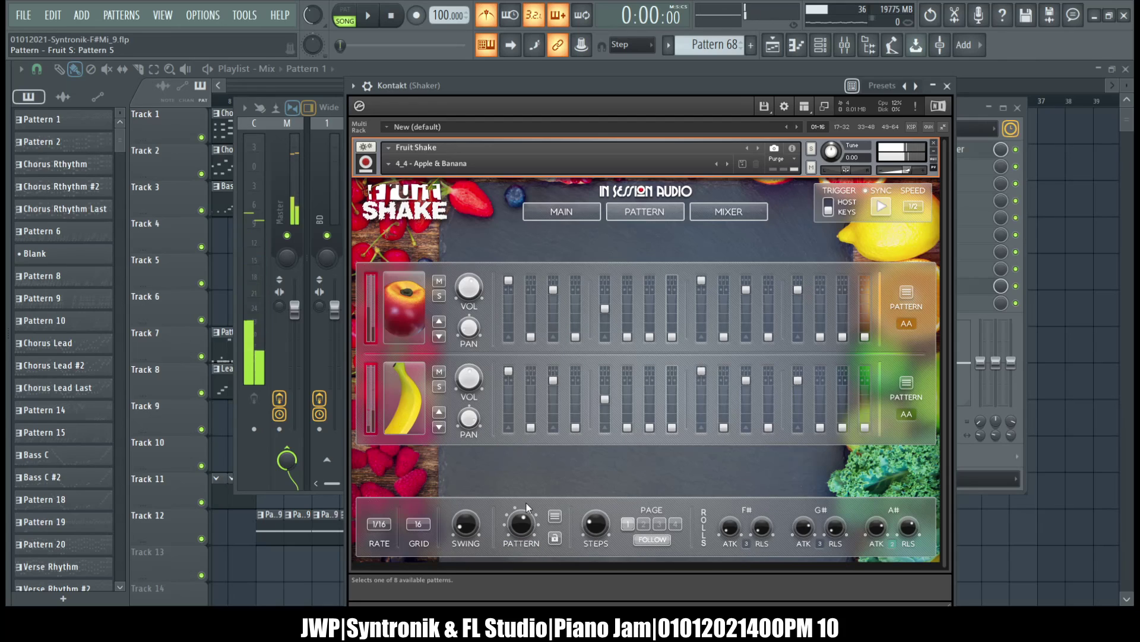
left_click(526, 503)
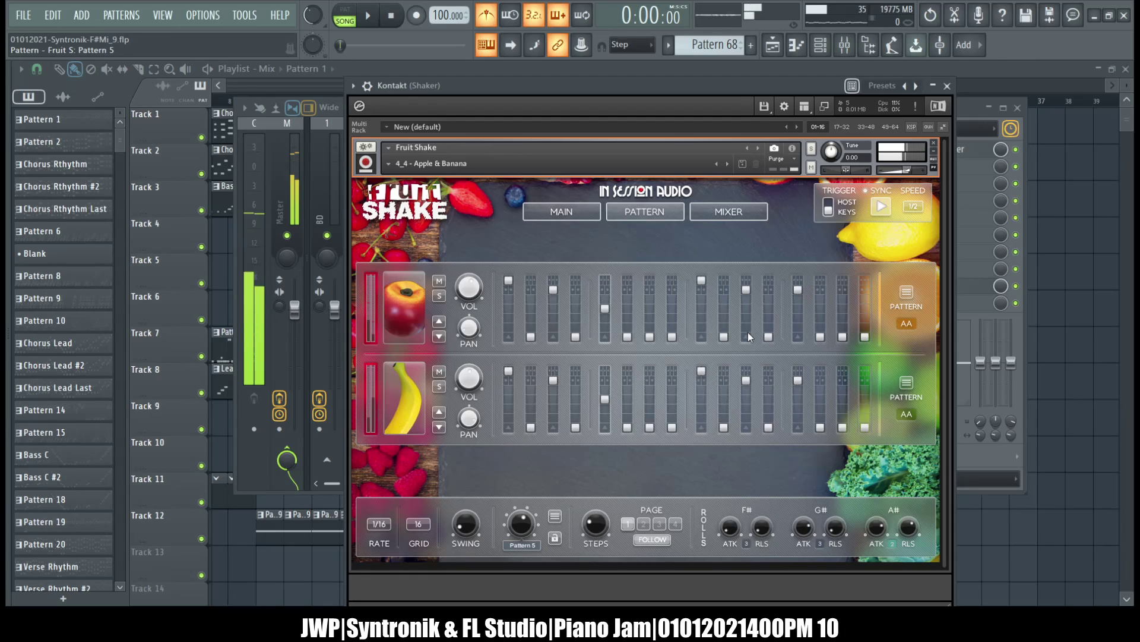
left_click_drag(800, 291, 800, 282)
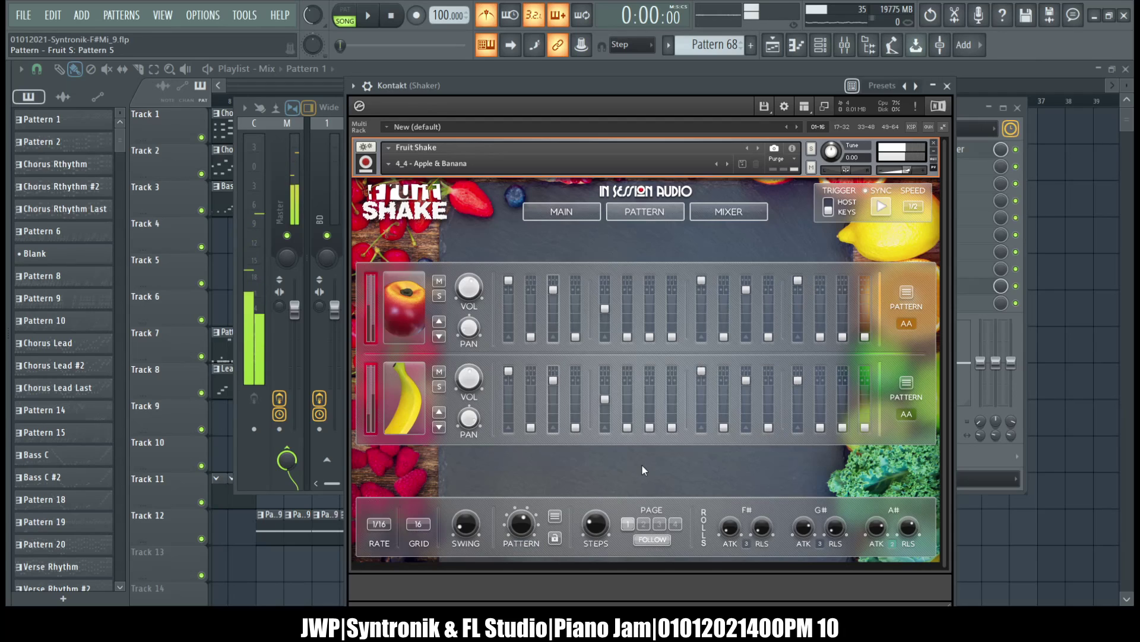
Switch to Pattern 6, raise the apple's step 1 to maximum and set its step 3 to one level below maximum
left_click(518, 520)
left_click_drag(520, 523, 518, 504)
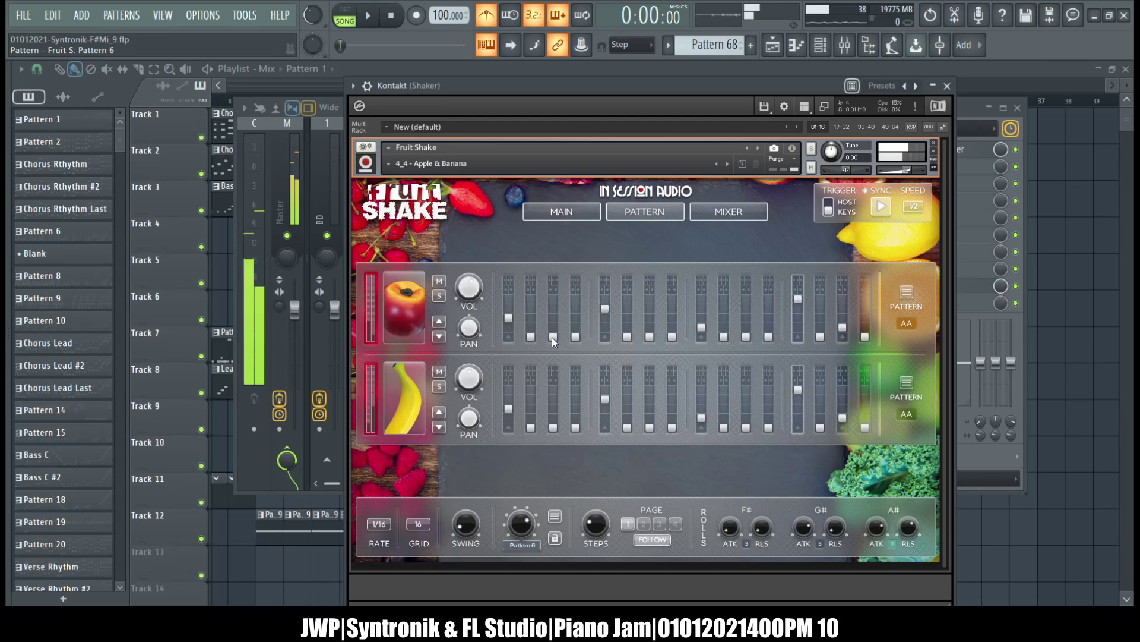
left_click_drag(508, 312, 513, 273)
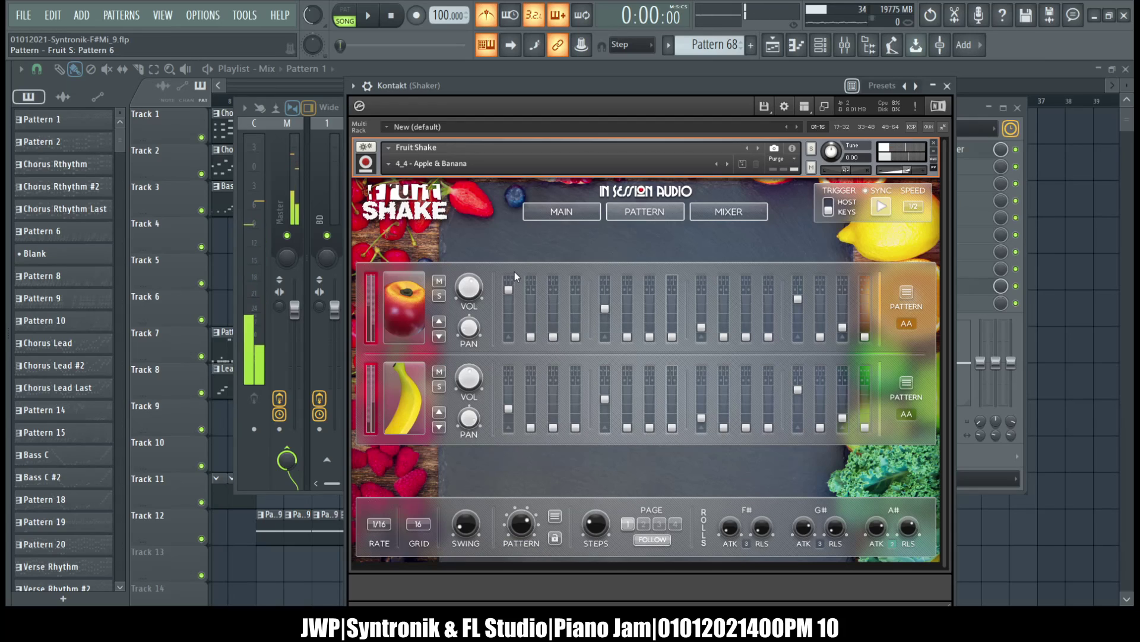
left_click_drag(515, 272, 514, 258)
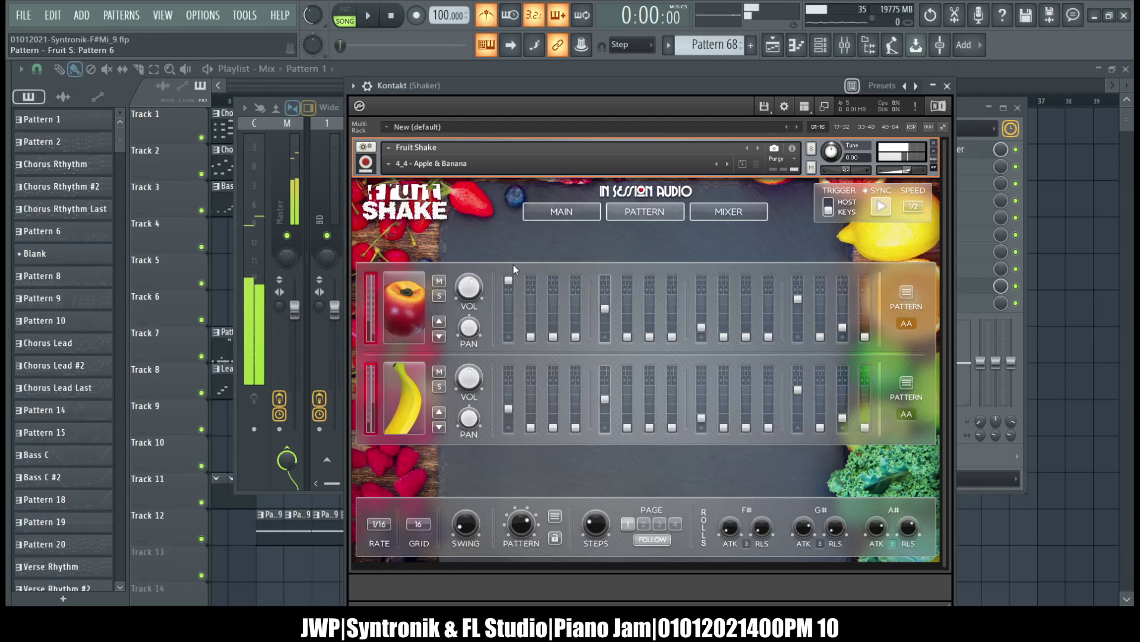
left_click_drag(520, 523, 517, 531)
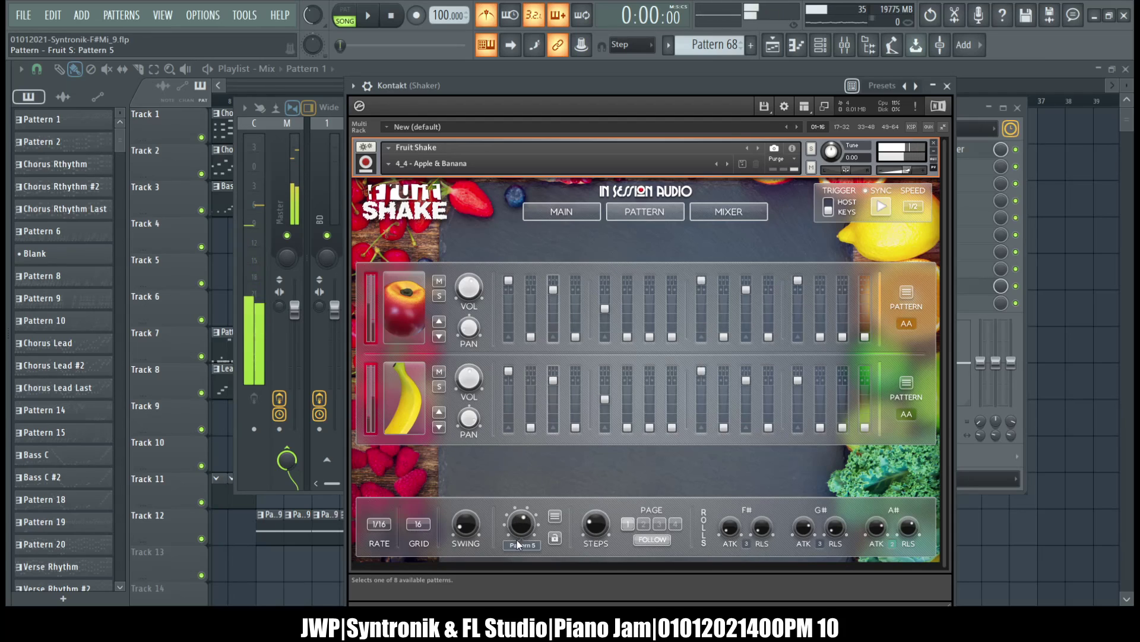
scroll(521, 530, "up", 1)
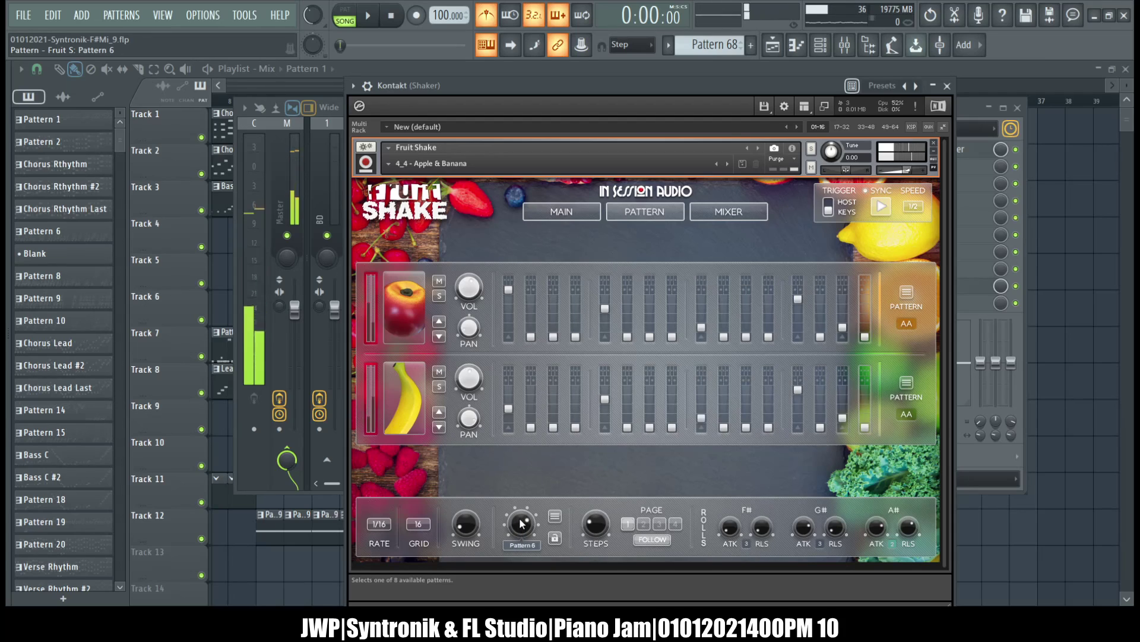
left_click_drag(508, 288, 509, 263)
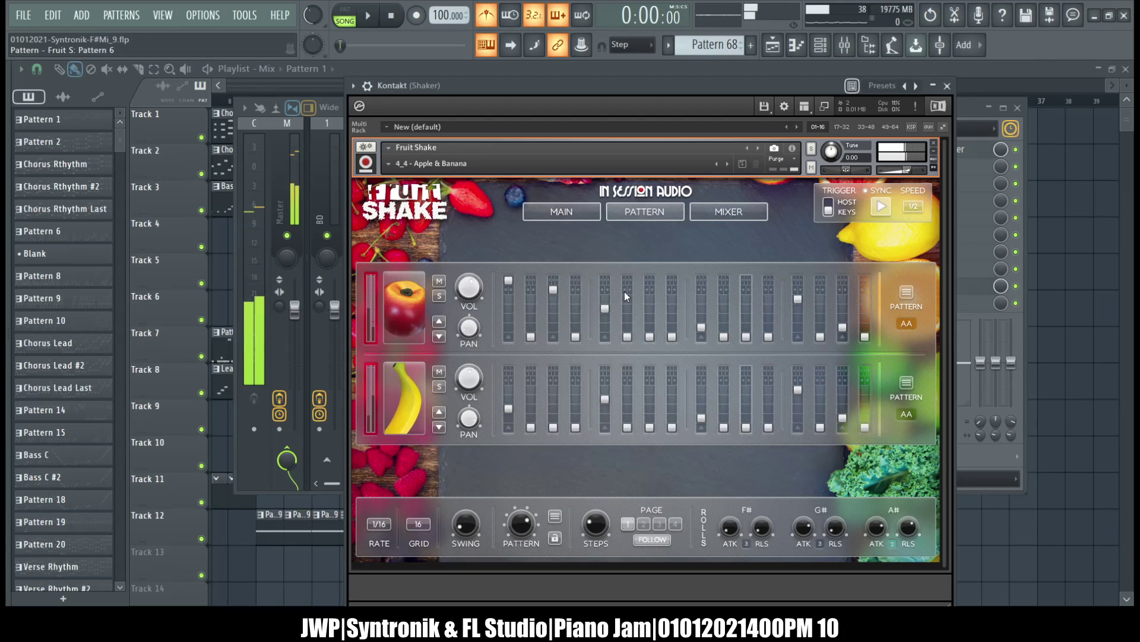
mouse_move(605, 306)
left_mouse_down()
mouse_move(607, 283)
mouse_move(607, 322)
left_mouse_up()
Return to Pattern 5 and lower step 13 of the apple and banana to three levels below maximum
scroll(521, 510, "up", 1)
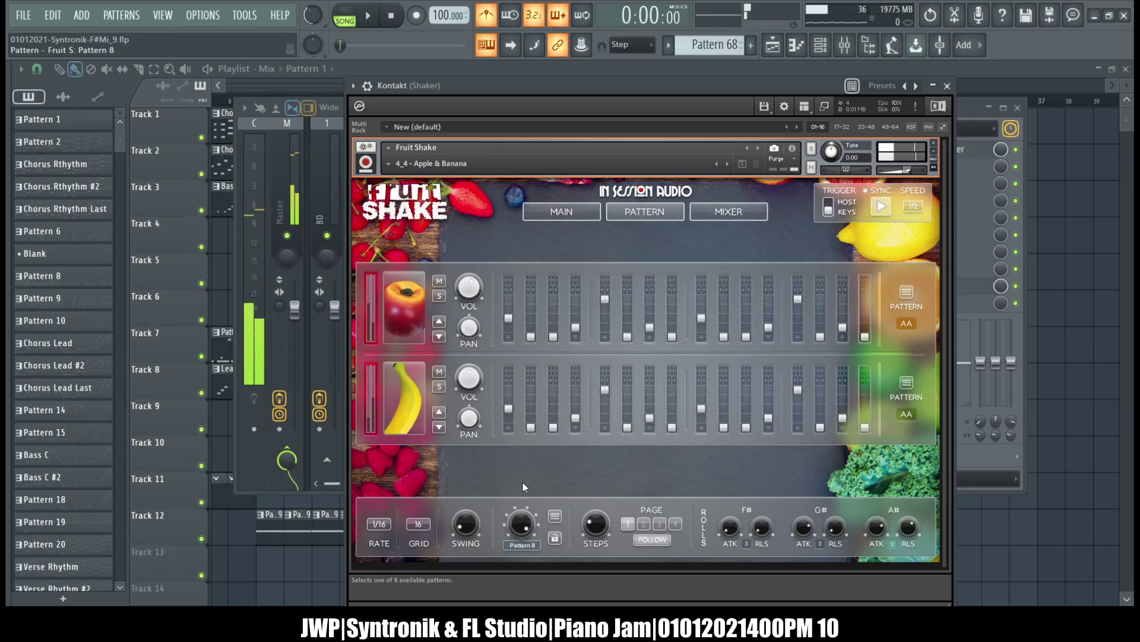
left_click_drag(521, 502, 532, 558)
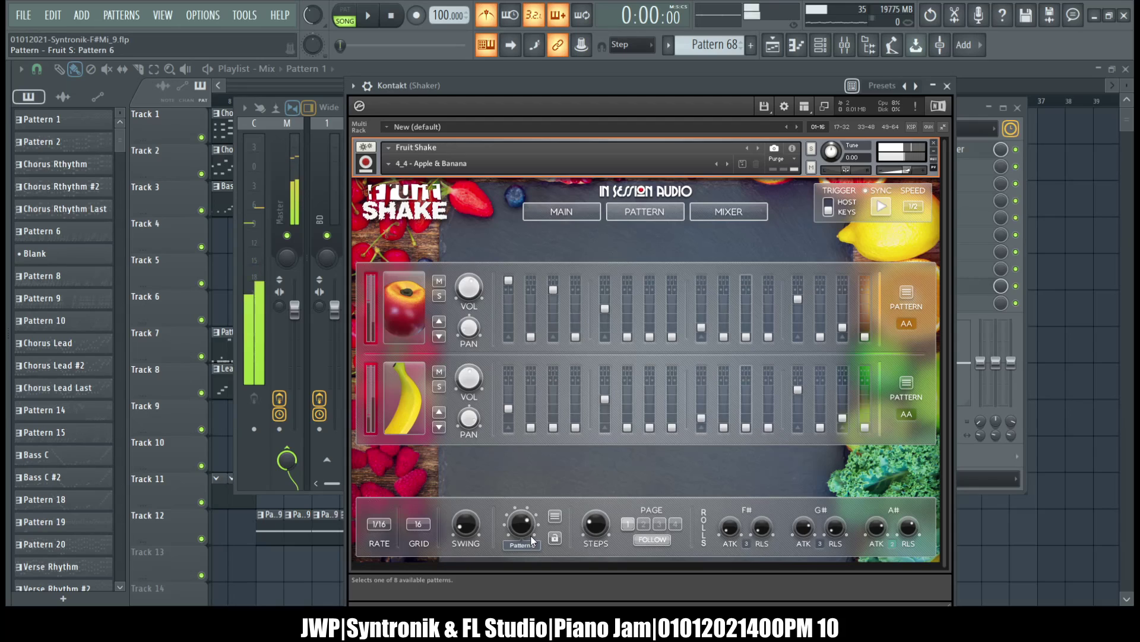
left_click_drag(531, 548, 533, 551)
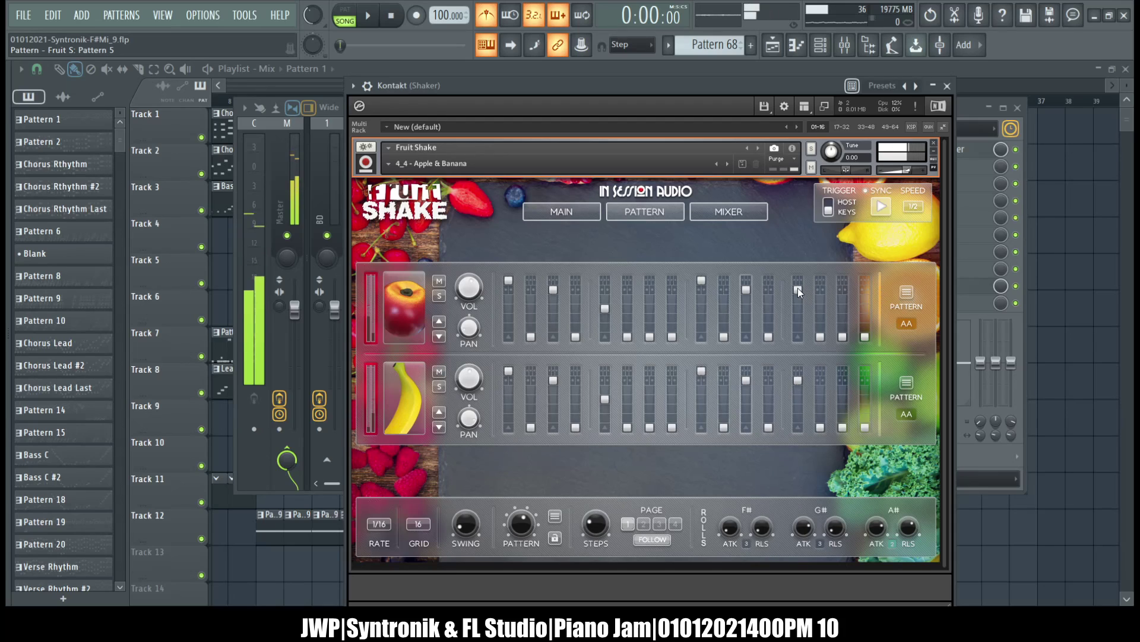
left_click_drag(797, 287, 797, 319)
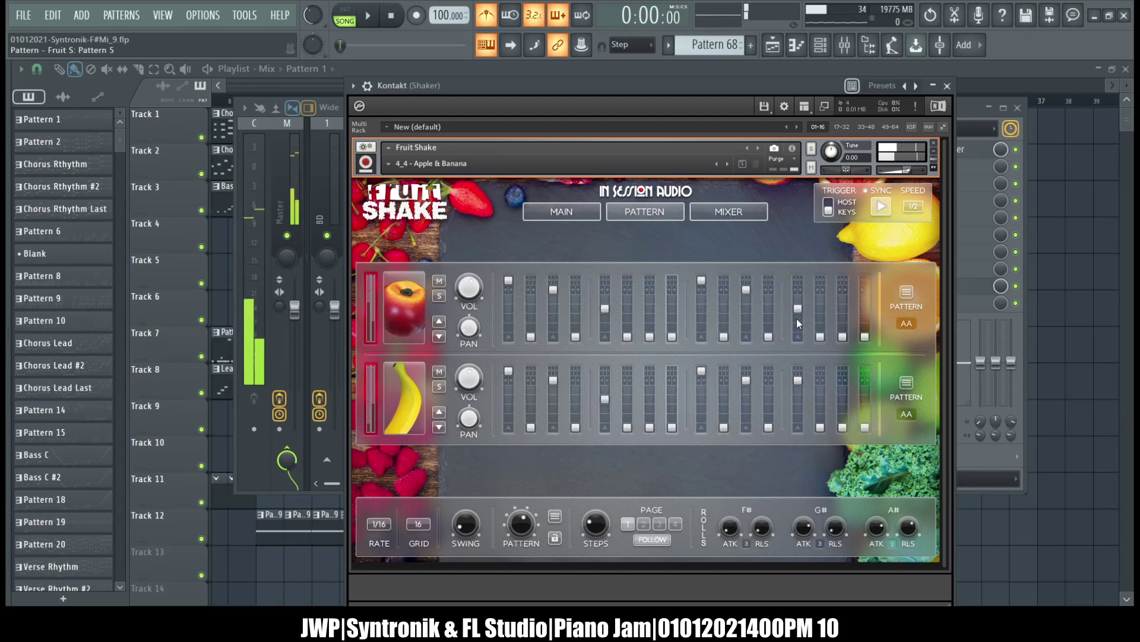
left_click_drag(796, 395, 801, 415)
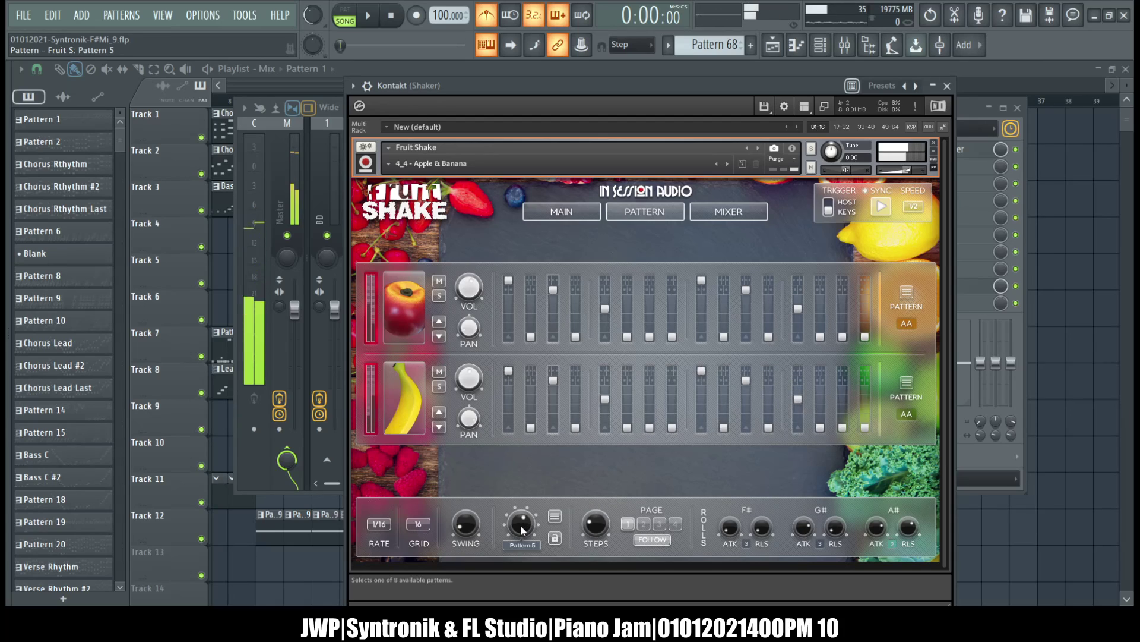
Switch to Pattern 6 and set the apple's step 9 to maximum and its step 11 to one level below maximum
scroll(521, 526, "up", 1)
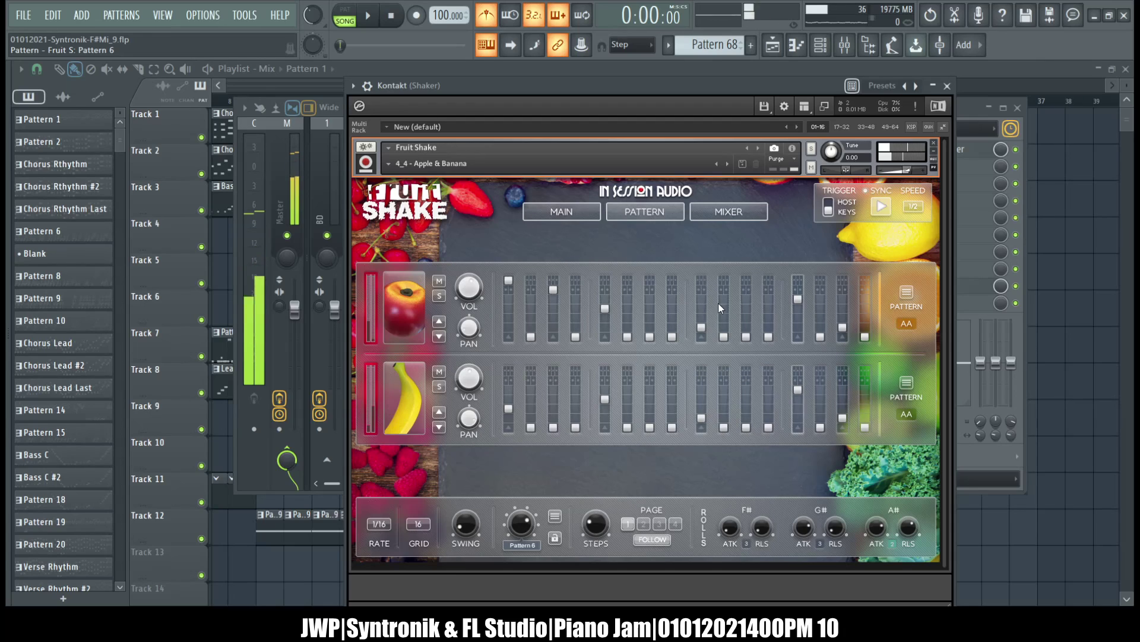
left_click_drag(702, 327, 707, 261)
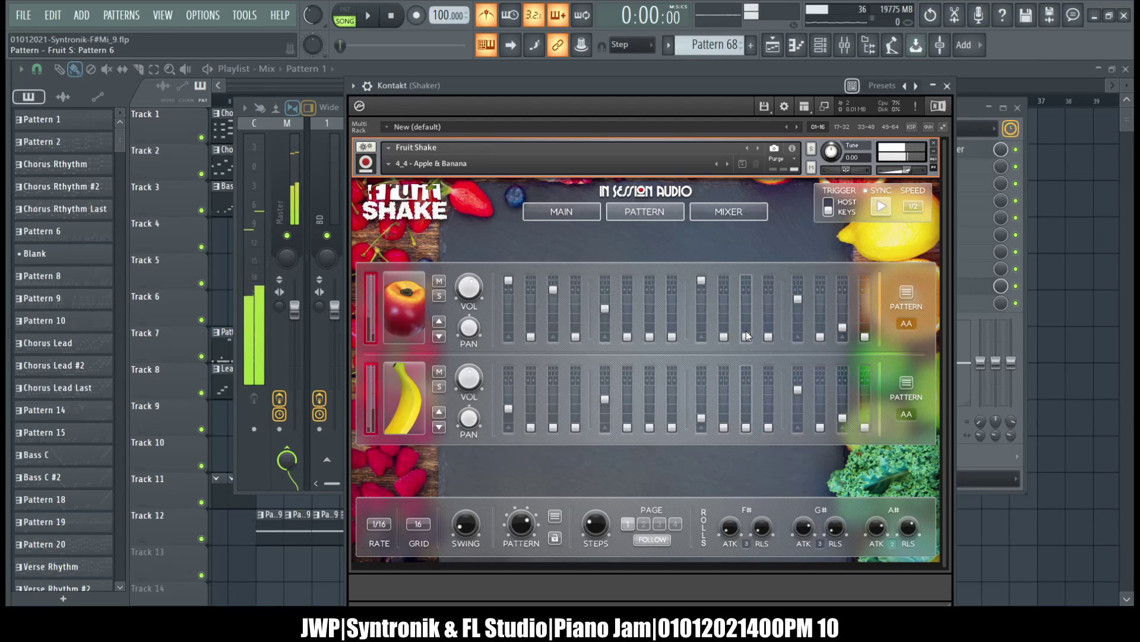
left_click(750, 290)
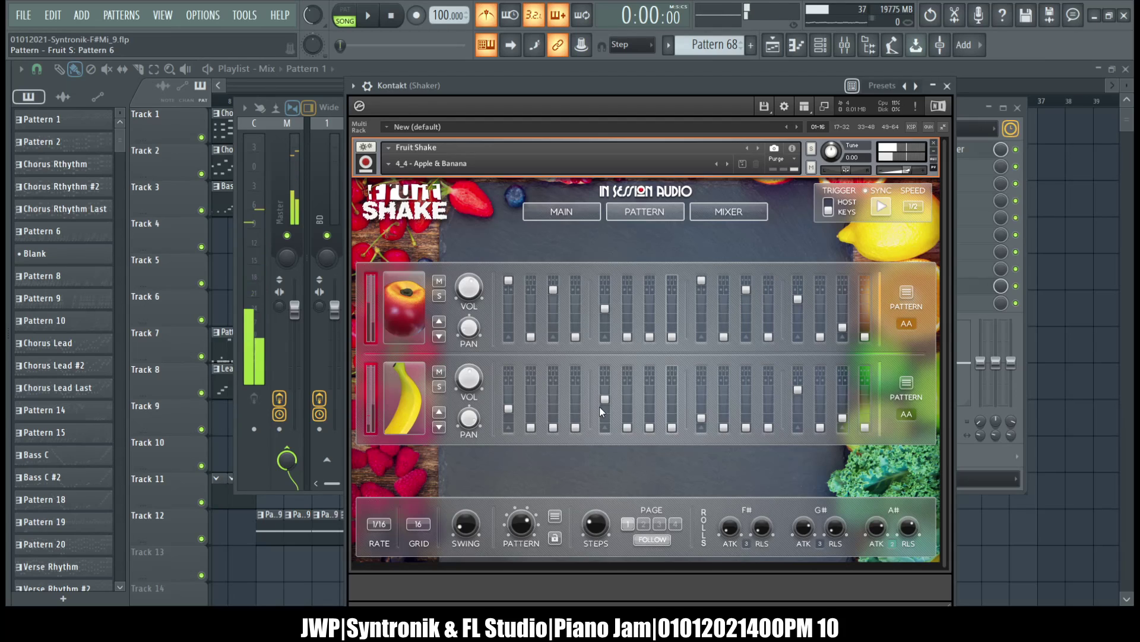
Give the banana in Pattern 6 matching accents: steps 1 and 9 at maximum, steps 3 and 11 one level below
left_click(510, 387)
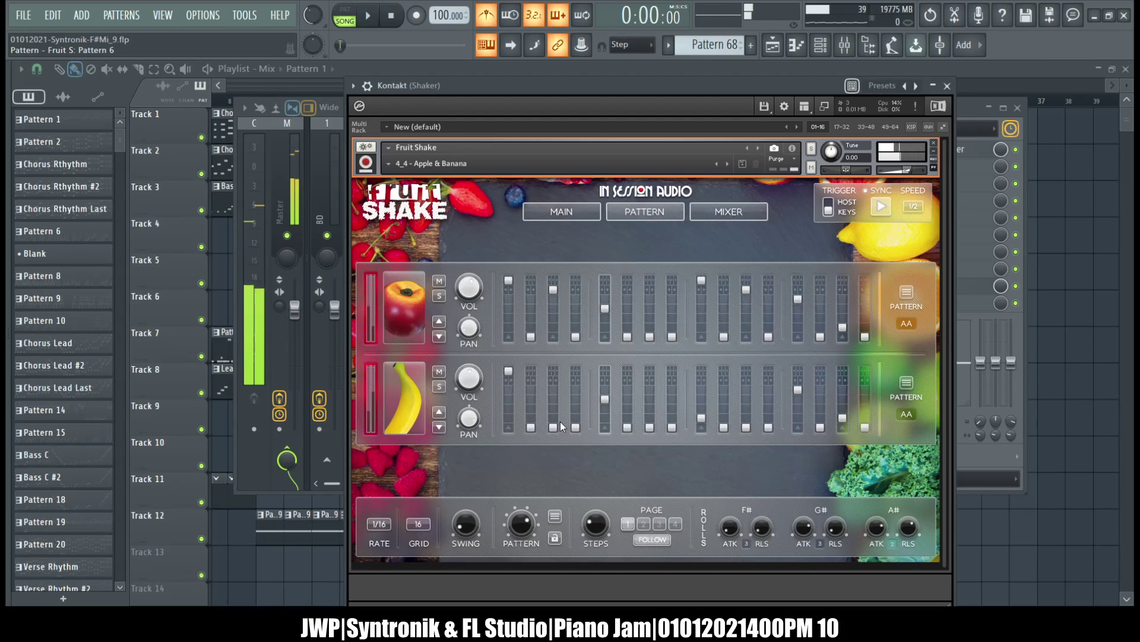
left_click(554, 380)
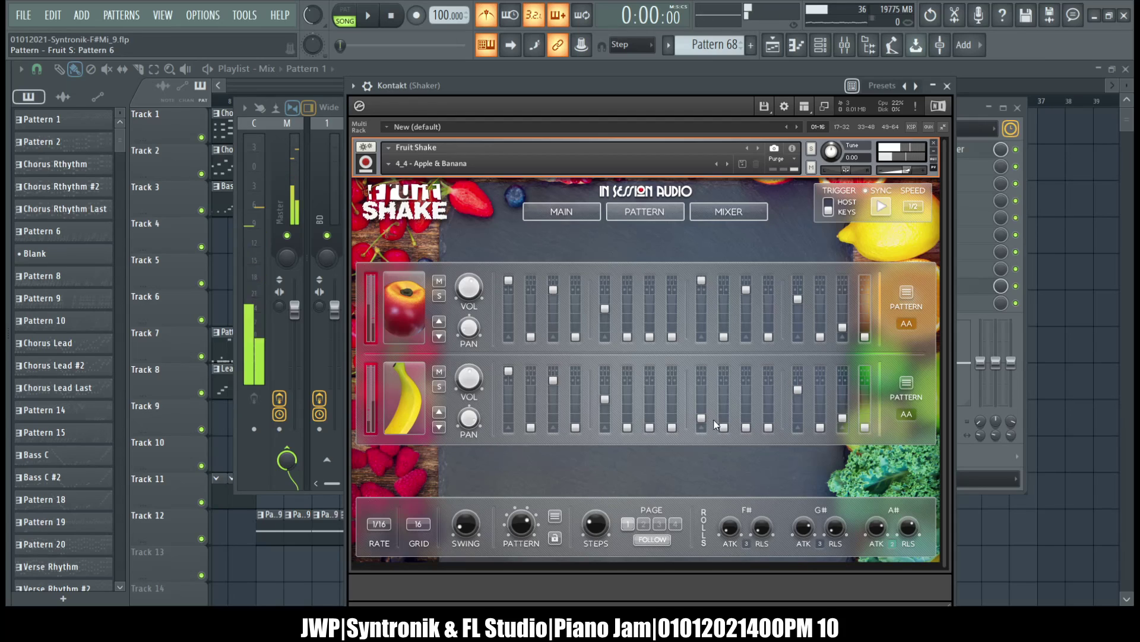
left_click_drag(705, 422, 706, 357)
left_click_drag(745, 424, 755, 379)
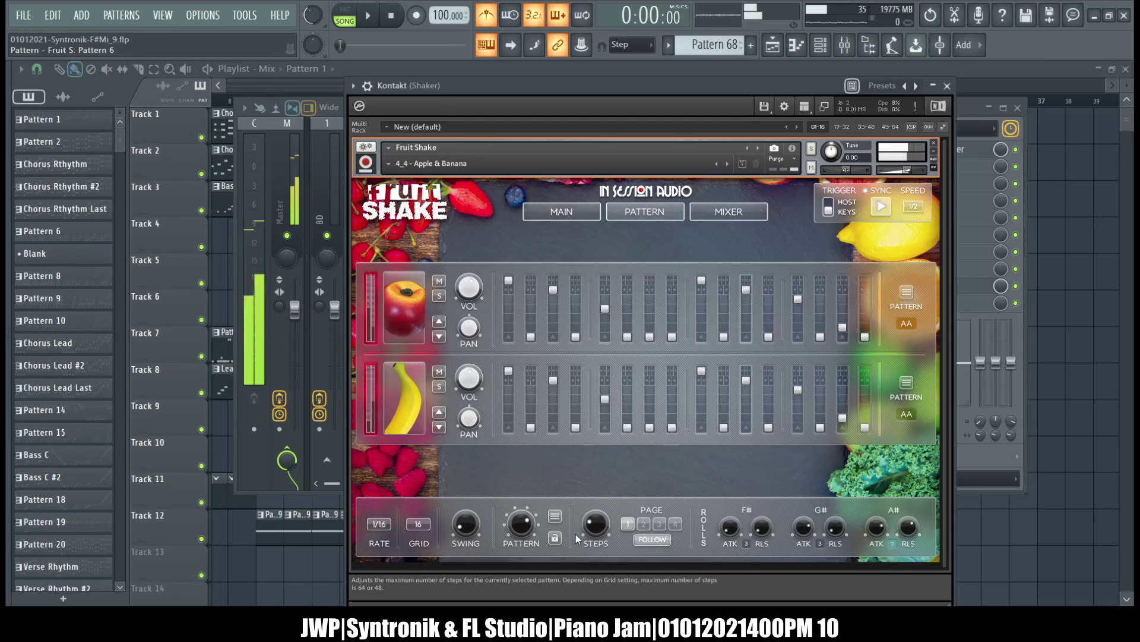
Switch to Pattern 7 and set the apple's and banana's step 1 to maximum and step 3 to one level below maximum
left_click(523, 532)
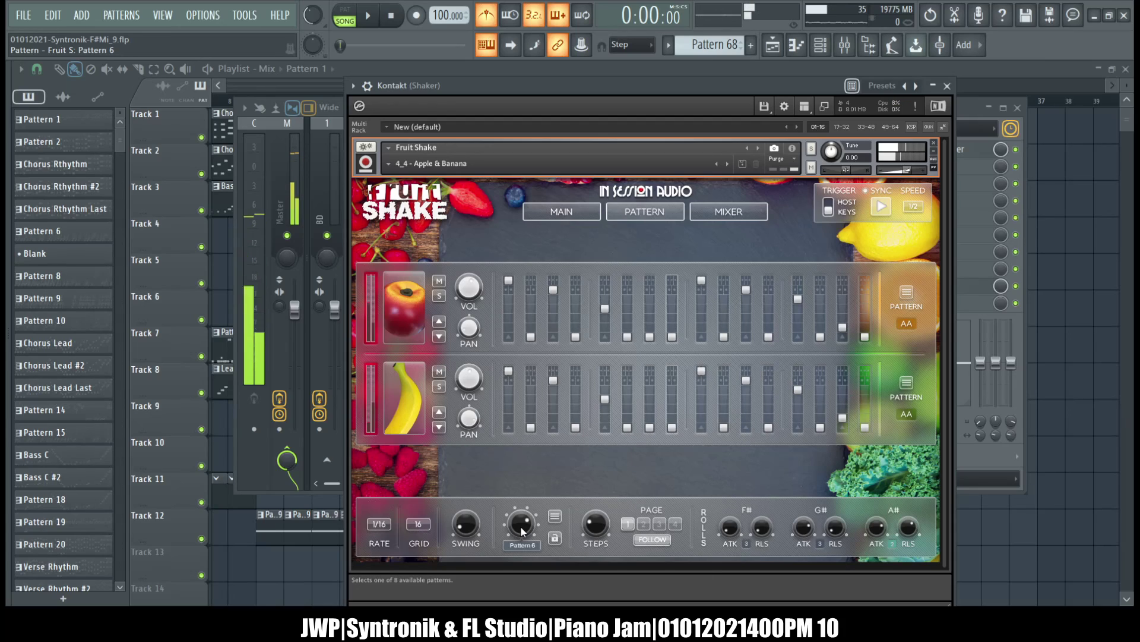
left_click_drag(522, 530, 523, 517)
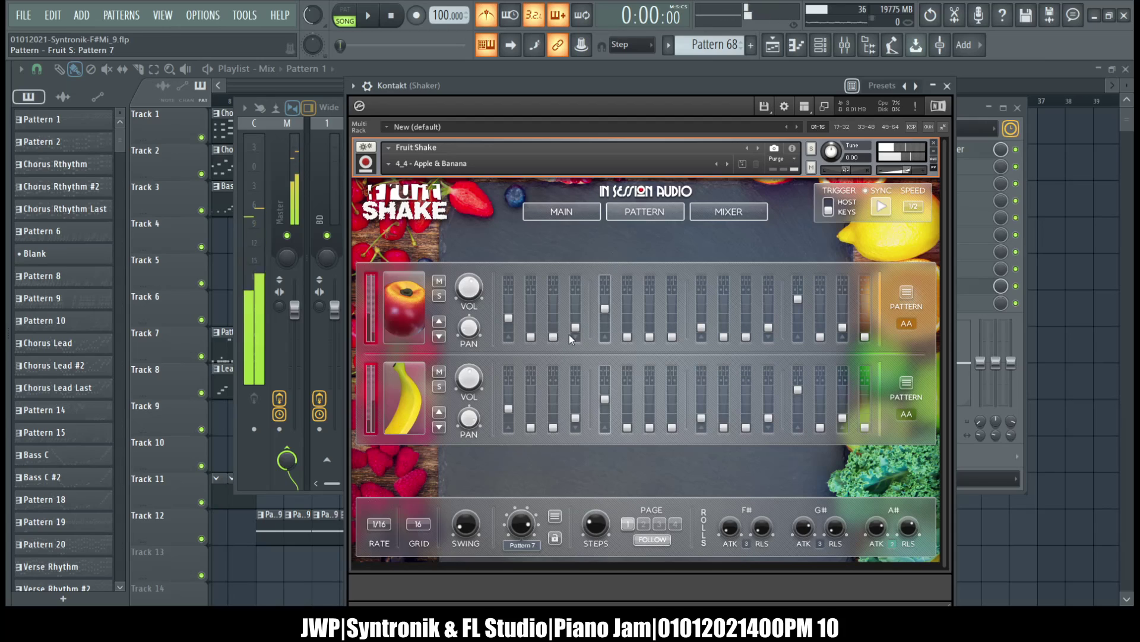
left_click_drag(509, 318, 511, 111)
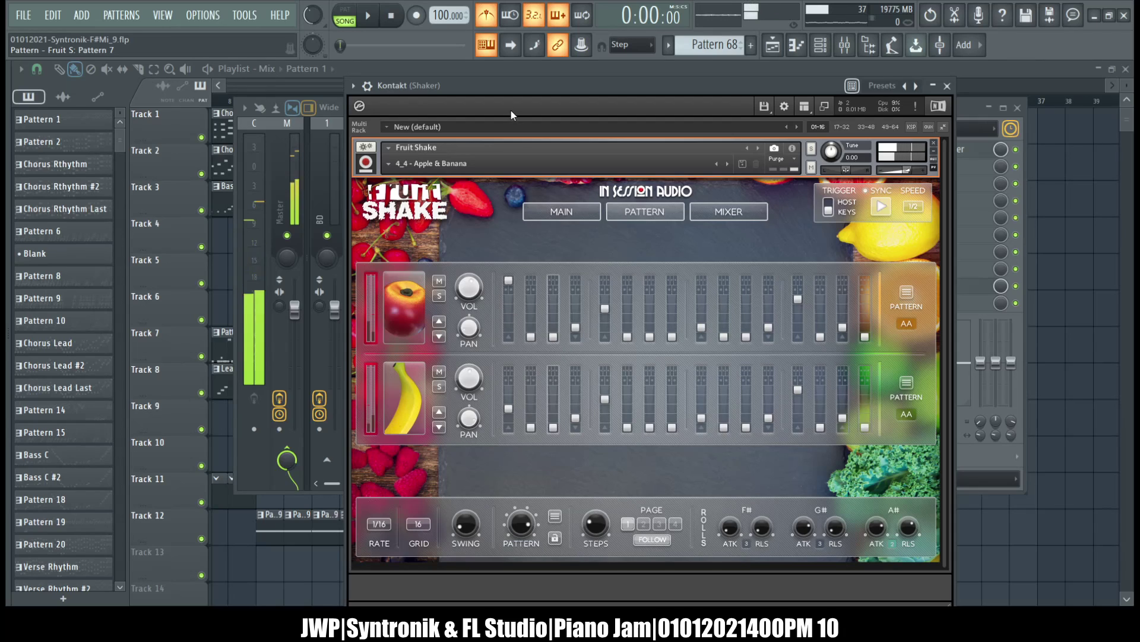
left_click_drag(554, 339, 557, 274)
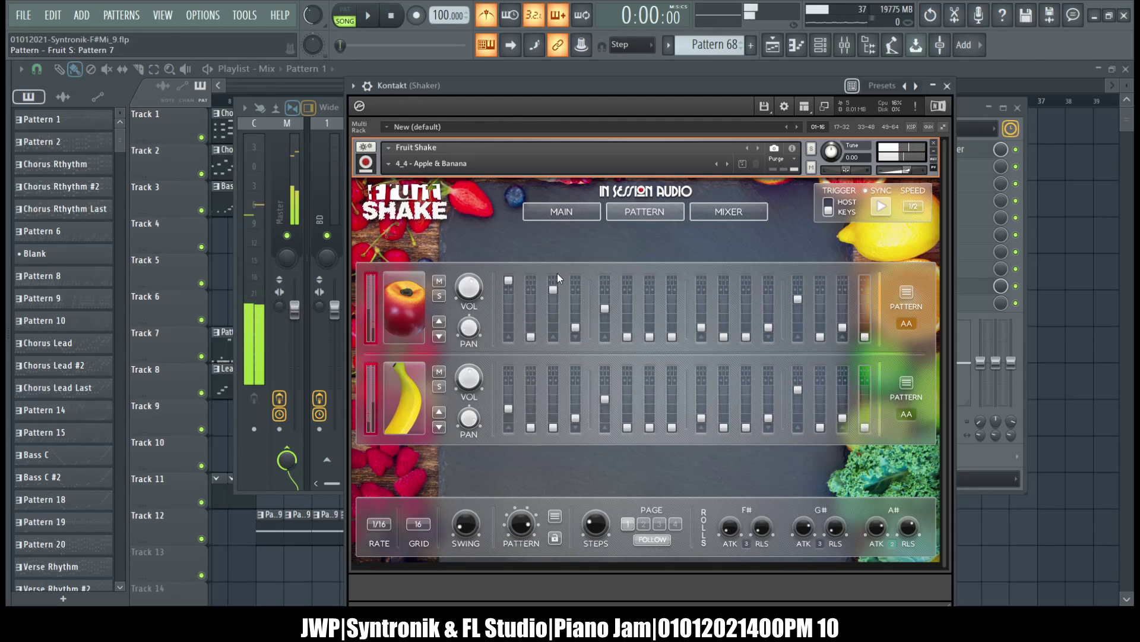
left_click_drag(511, 408, 510, 362)
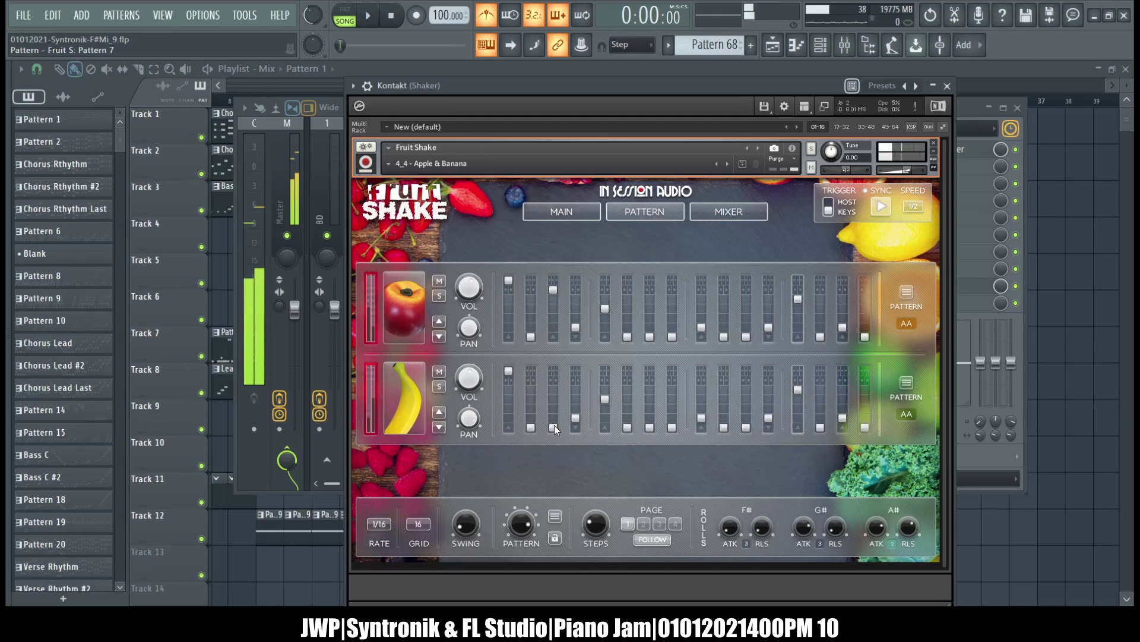
left_click_drag(555, 429, 554, 379)
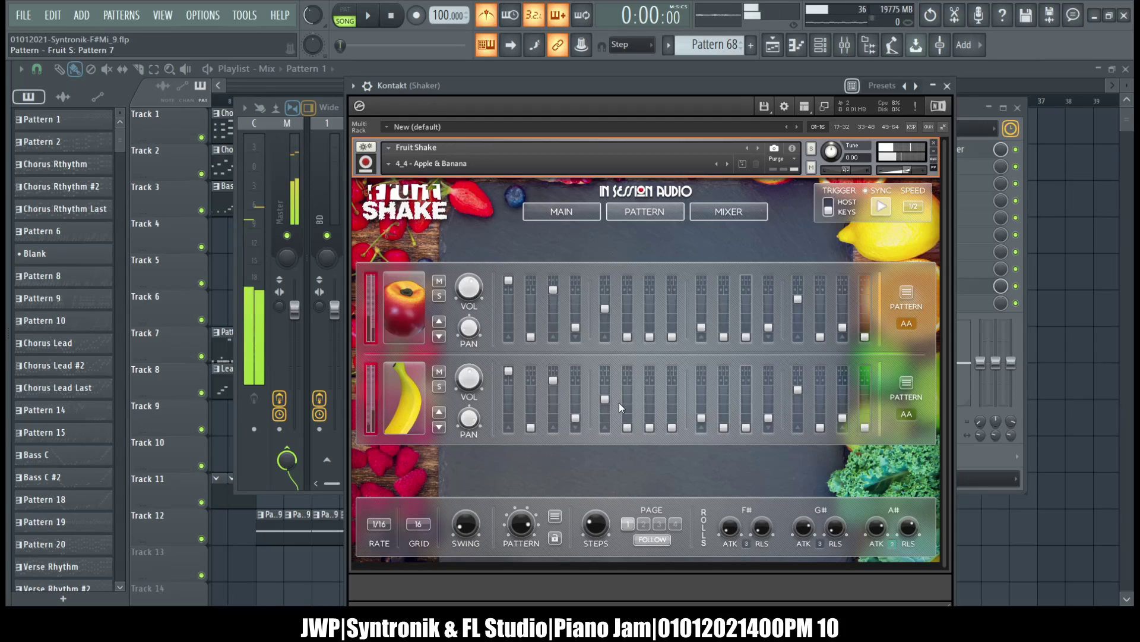
In Pattern 7, set step 9 of the banana and apple to maximum and step 11 to one level below maximum
left_click_drag(701, 419, 707, 271)
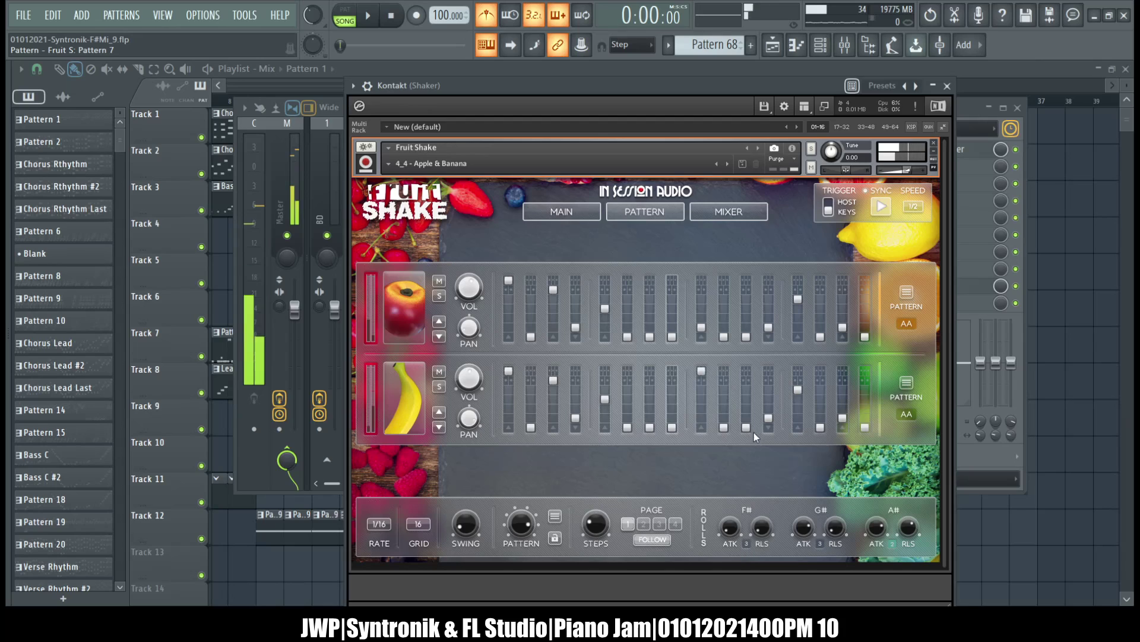
left_click_drag(748, 429, 747, 380)
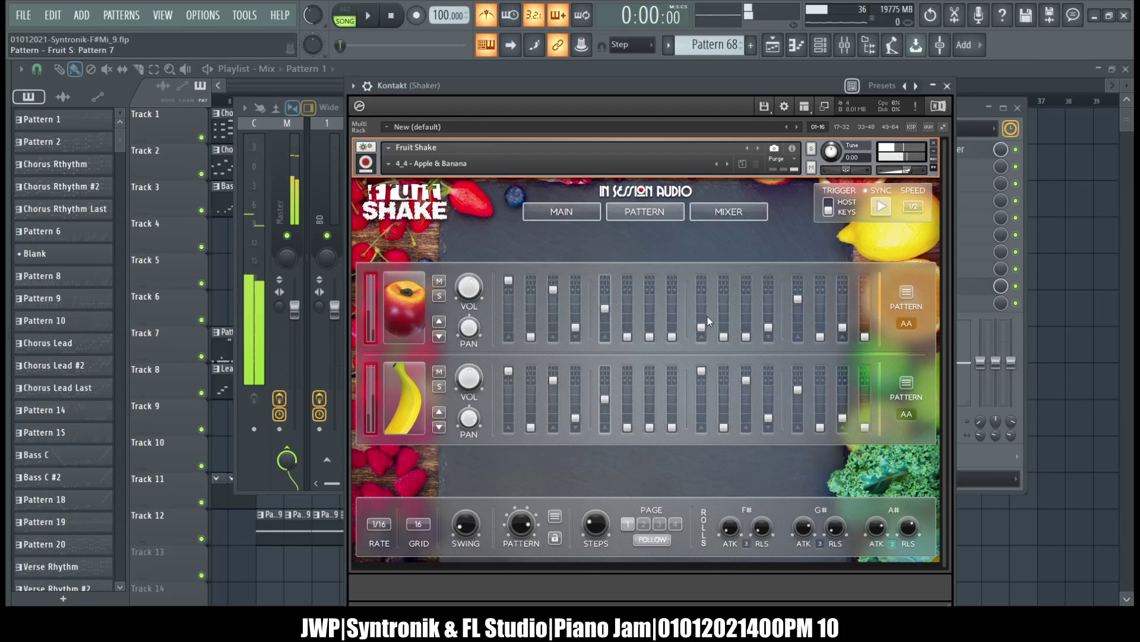
left_click_drag(702, 328, 703, 279)
left_click_drag(747, 336, 747, 289)
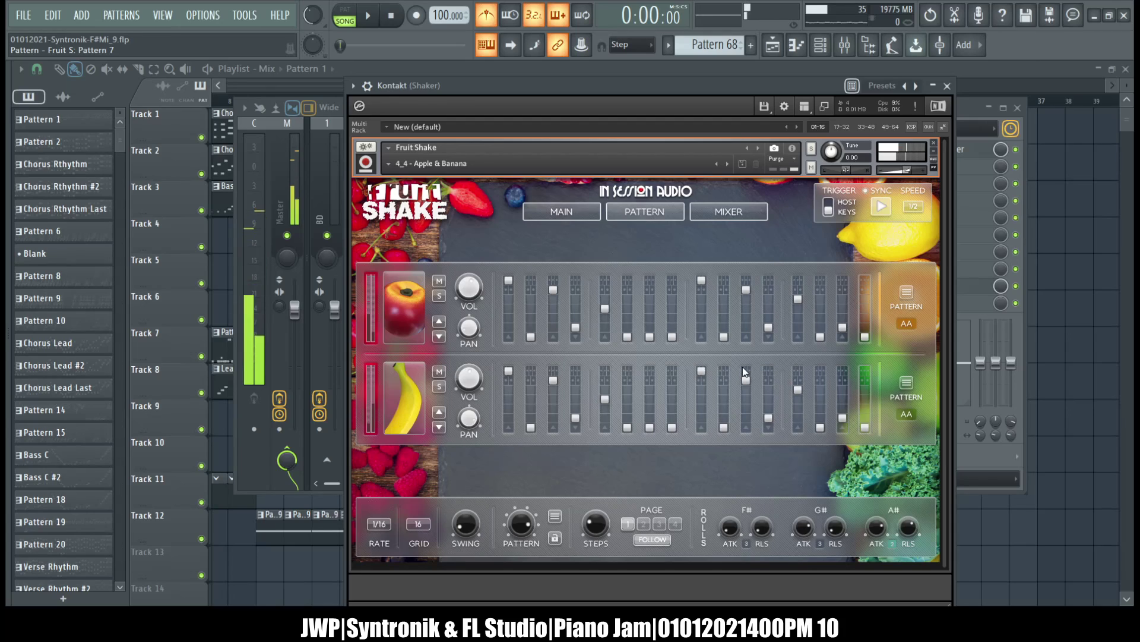
Switch to Pattern 8 and accent the apple: steps 1 and 9 at maximum, steps 3 and 11 one level below
left_click_drag(526, 528, 526, 479)
left_click_drag(509, 316, 515, 245)
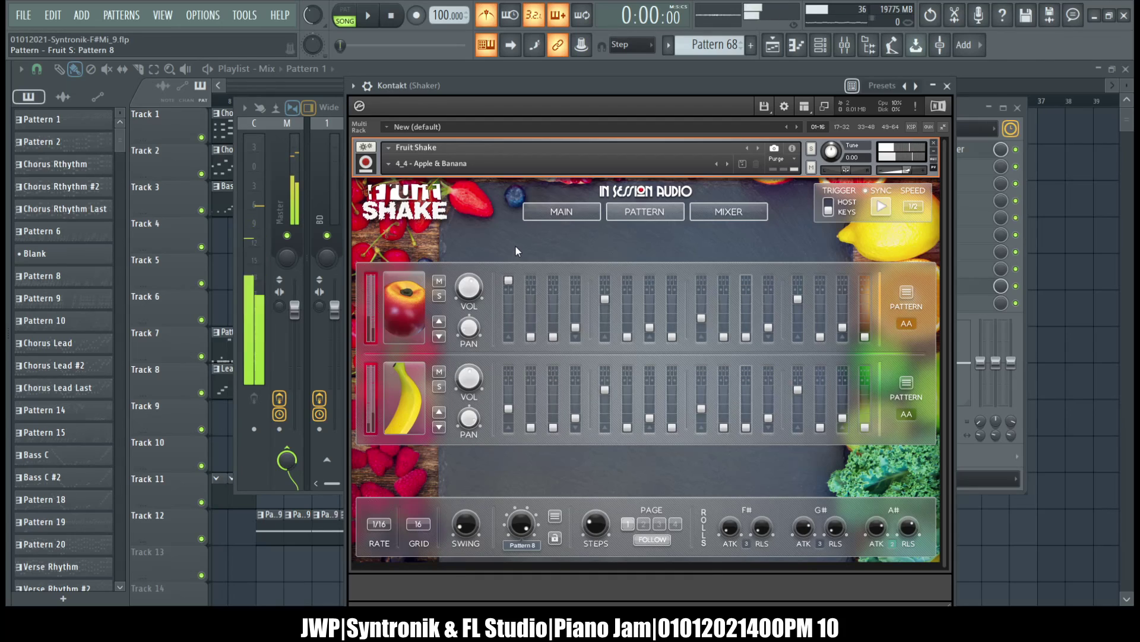
left_click_drag(551, 339, 556, 282)
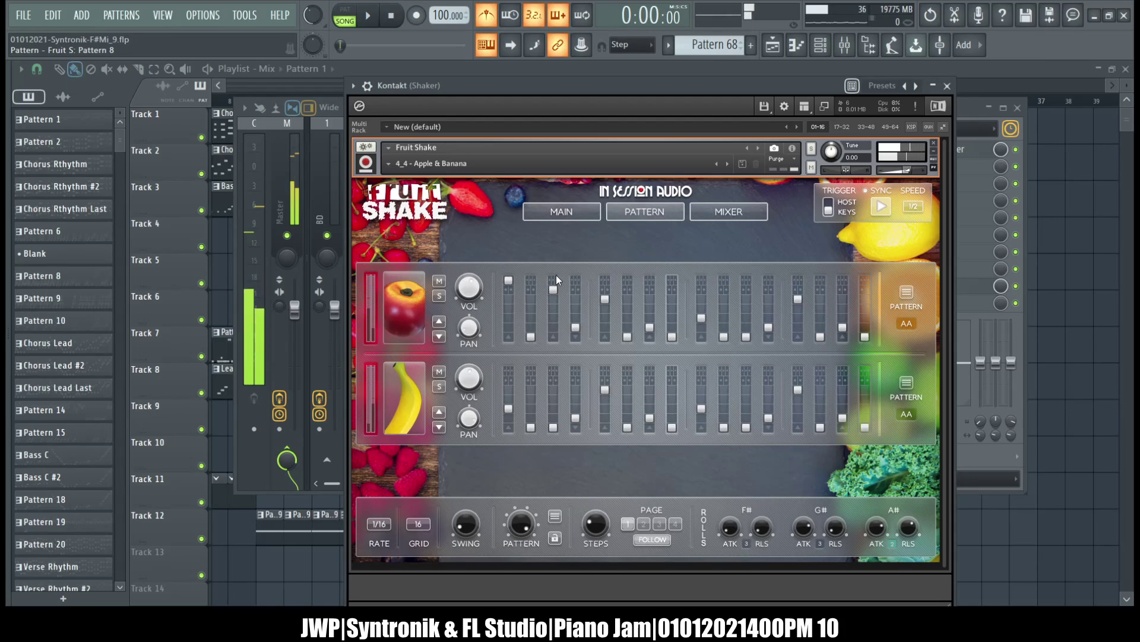
left_click_drag(701, 318, 701, 259)
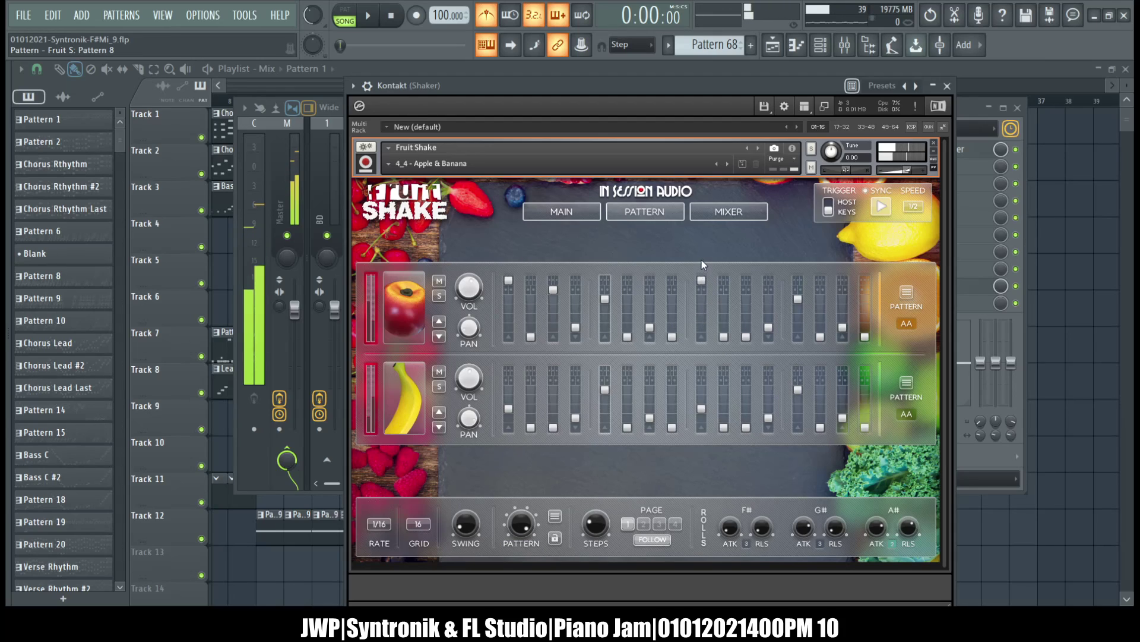
left_click_drag(746, 337, 746, 295)
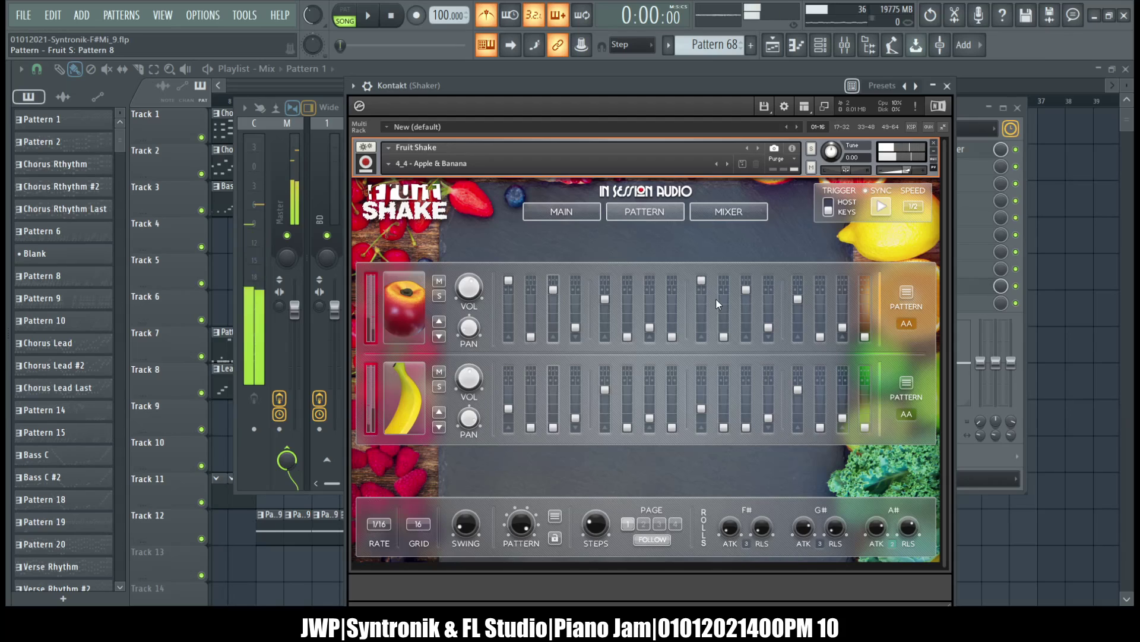
Give the banana in Pattern 8 matching accents: steps 1 and 9 at maximum, steps 3 and 11 one level below
left_click_drag(512, 410, 511, 363)
left_click_drag(554, 427, 558, 362)
left_click_drag(702, 409, 702, 371)
left_click_drag(748, 405, 748, 364)
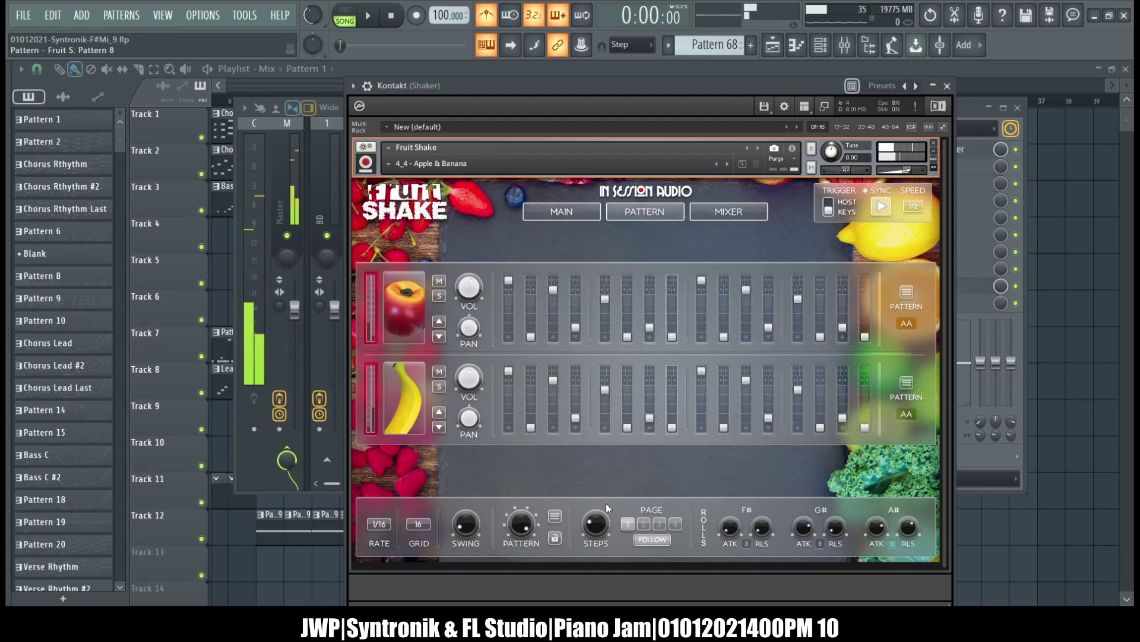
Return the shaker to Pattern 1, then close the instrument and bring up Kontakt's empty piano roll in FL Studio's Pattern 68
left_click_drag(522, 524, 530, 635)
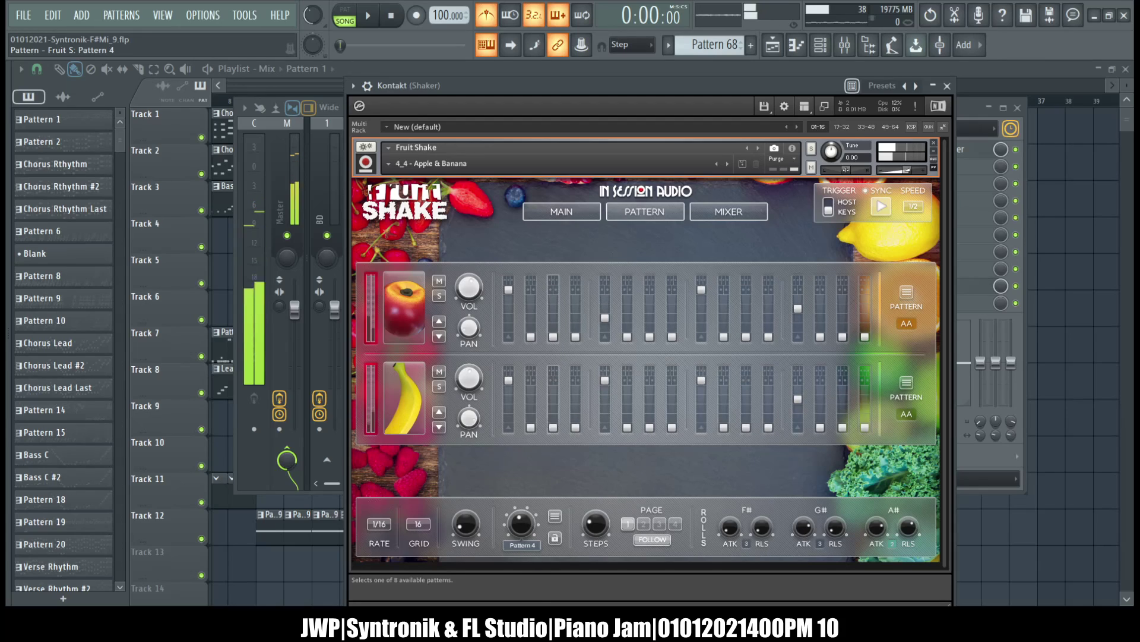
left_click_drag(522, 548, 516, 523)
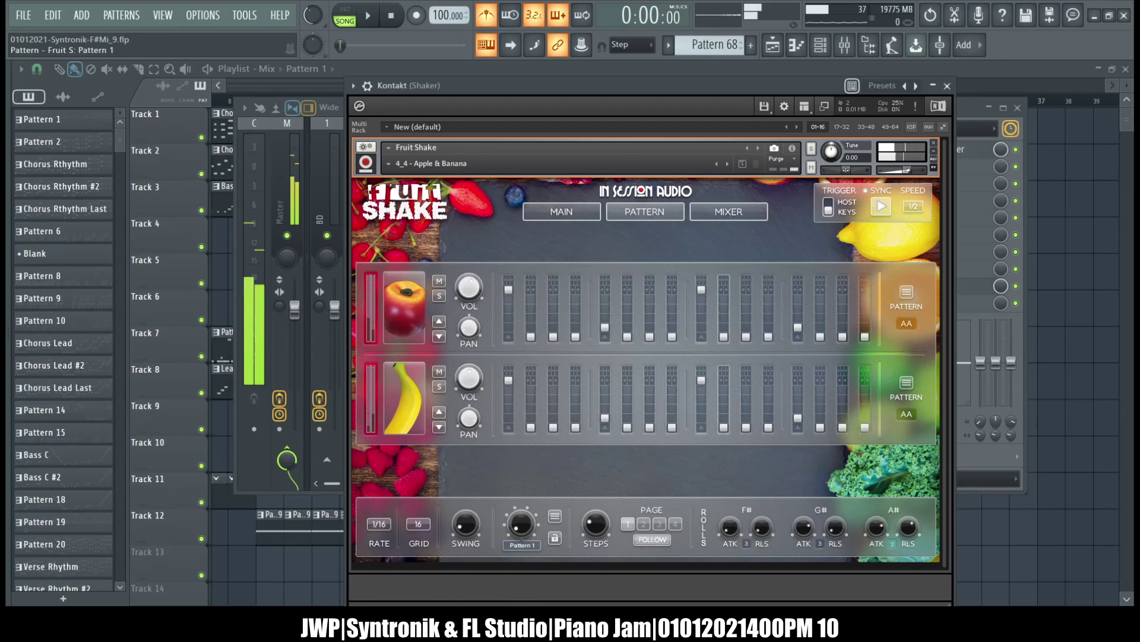
left_click(796, 45)
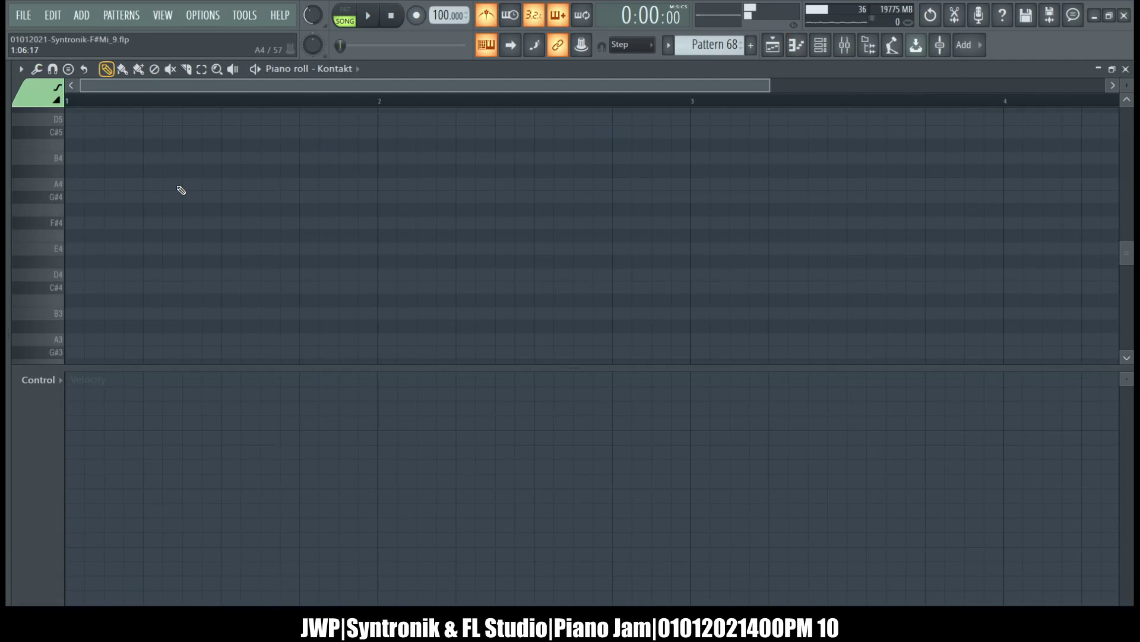
left_click(832, 46)
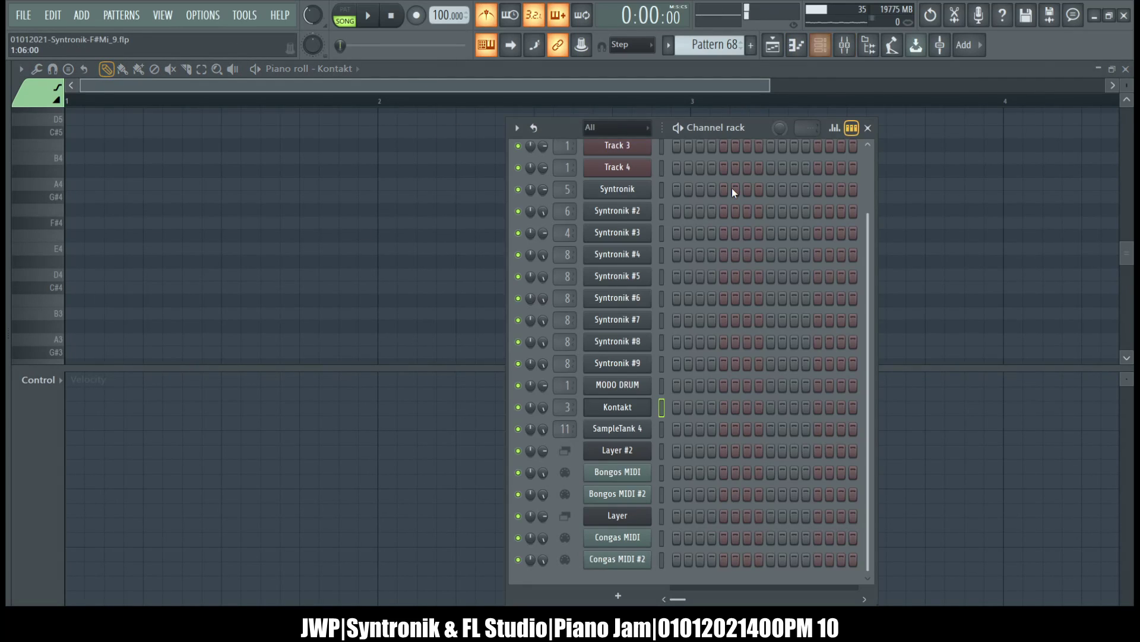
left_click(616, 407)
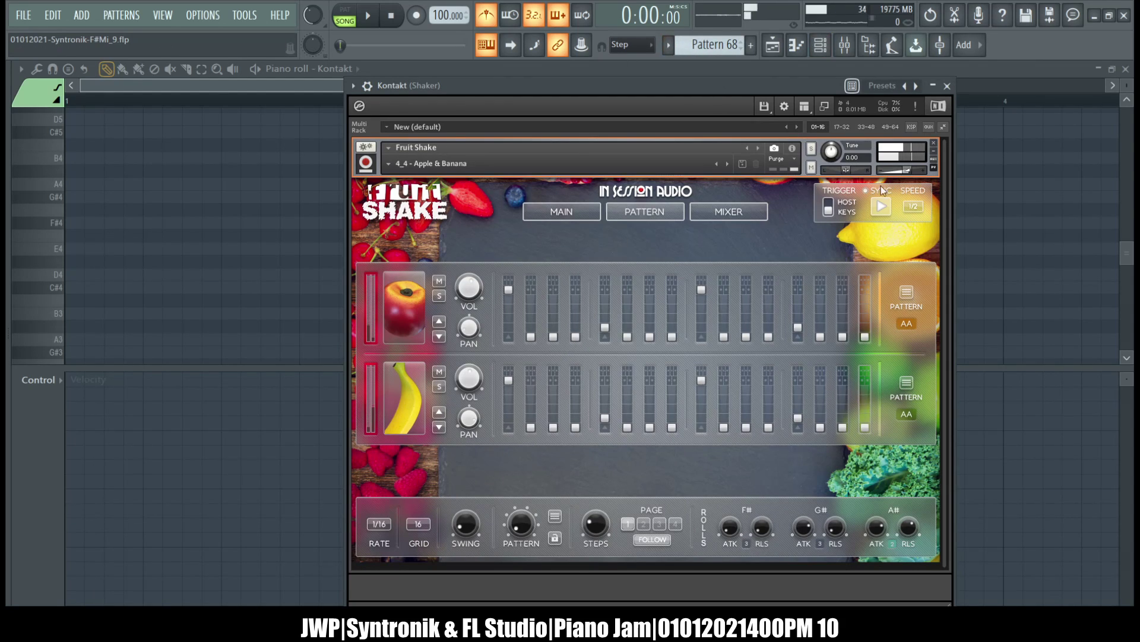
left_click(389, 69)
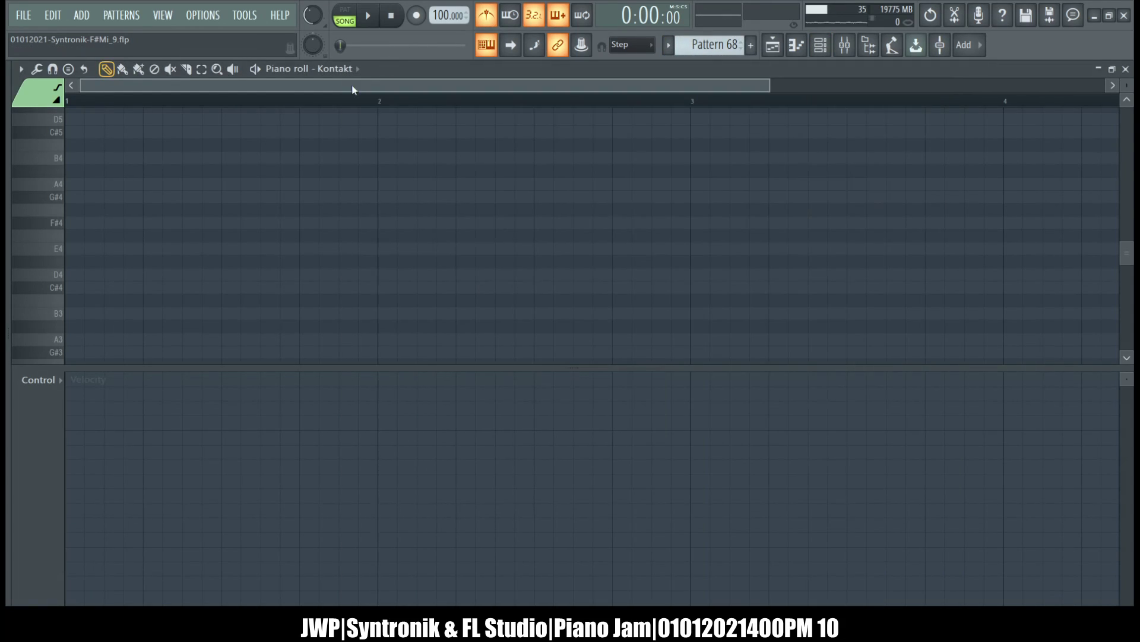
Draw a half-bar note at the start of bar 1 in Kontakt's piano roll and place it on F3
mouse_move(71, 172)
left_mouse_down()
mouse_move(57, 247)
mouse_move(47, 209)
mouse_move(32, 300)
left_mouse_up()
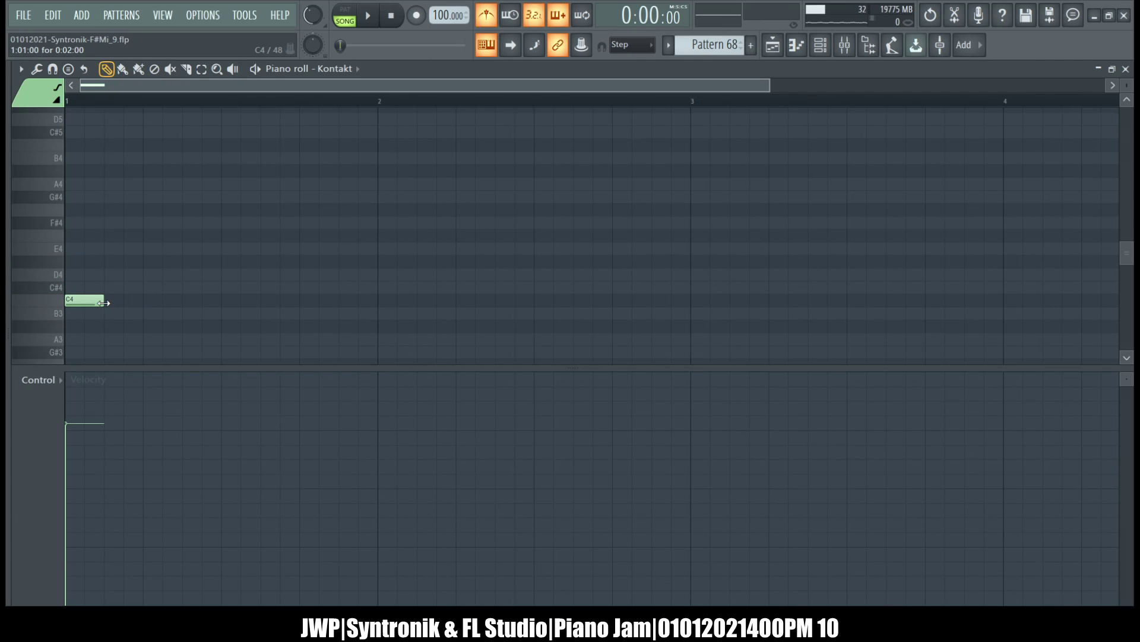
left_click_drag(104, 303, 293, 322)
left_click_drag(378, 305, 235, 315)
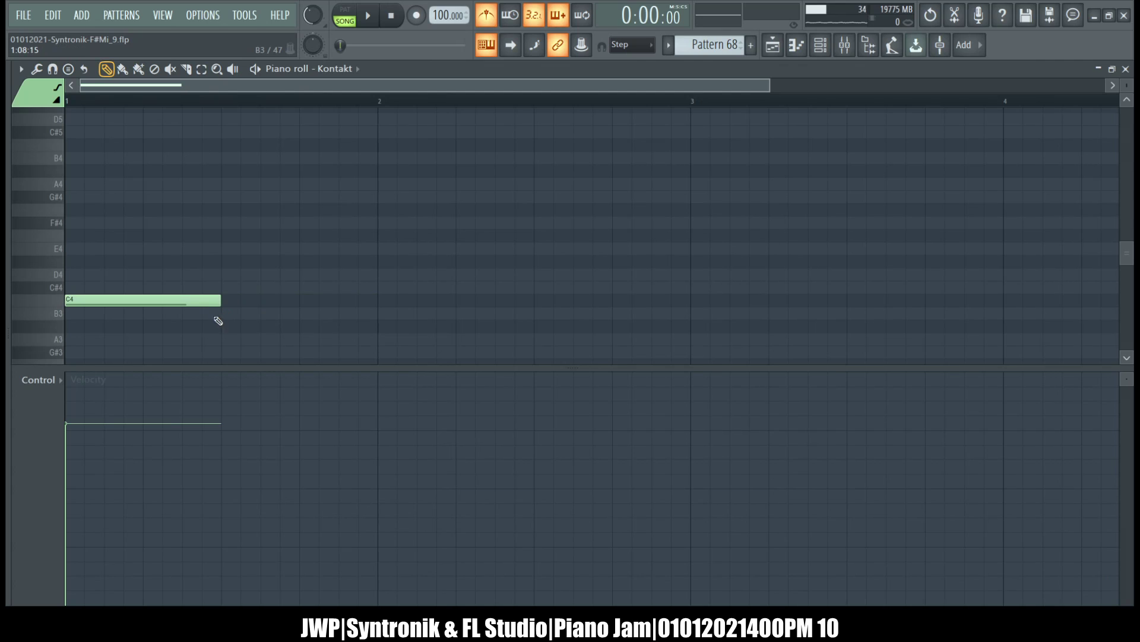
scroll(133, 219, "down", 5)
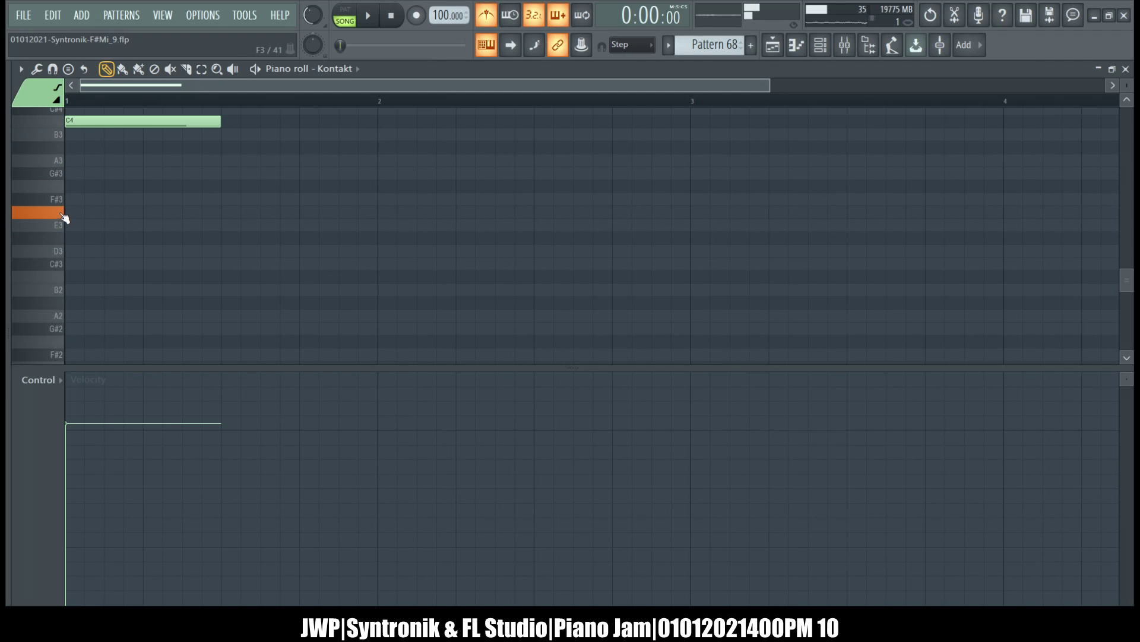
left_click(90, 133)
right_click(91, 135)
left_click_drag(82, 123, 58, 222)
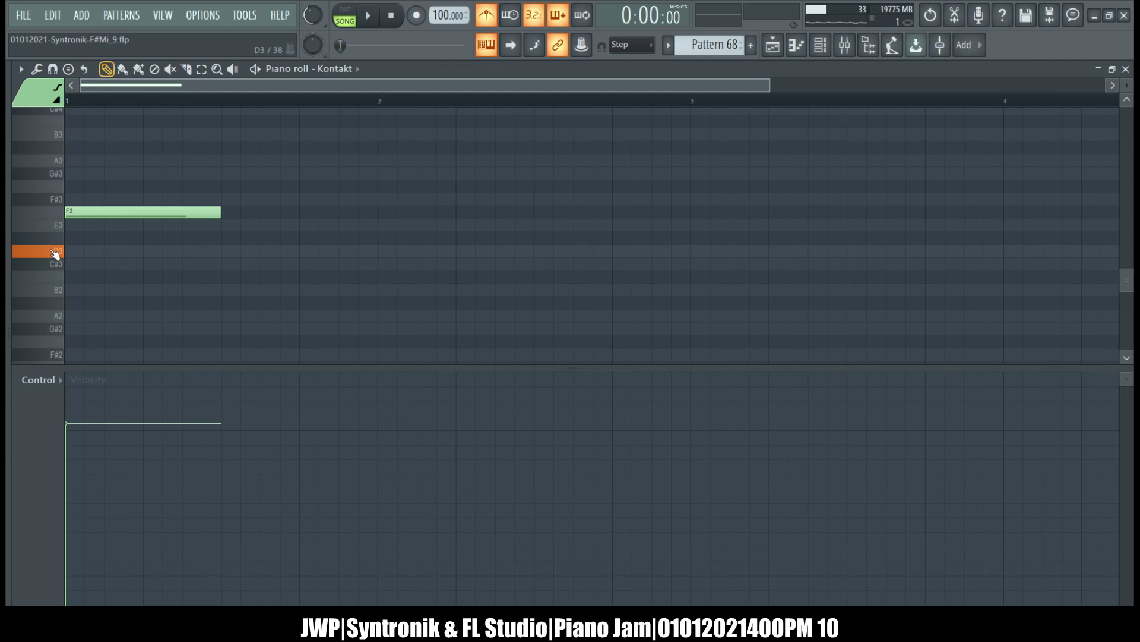
Add consecutive half-bar notes on F#3, G3 and G#3 after the F3 note, filling bars 1 and 2
scroll(55, 108, "up", 2)
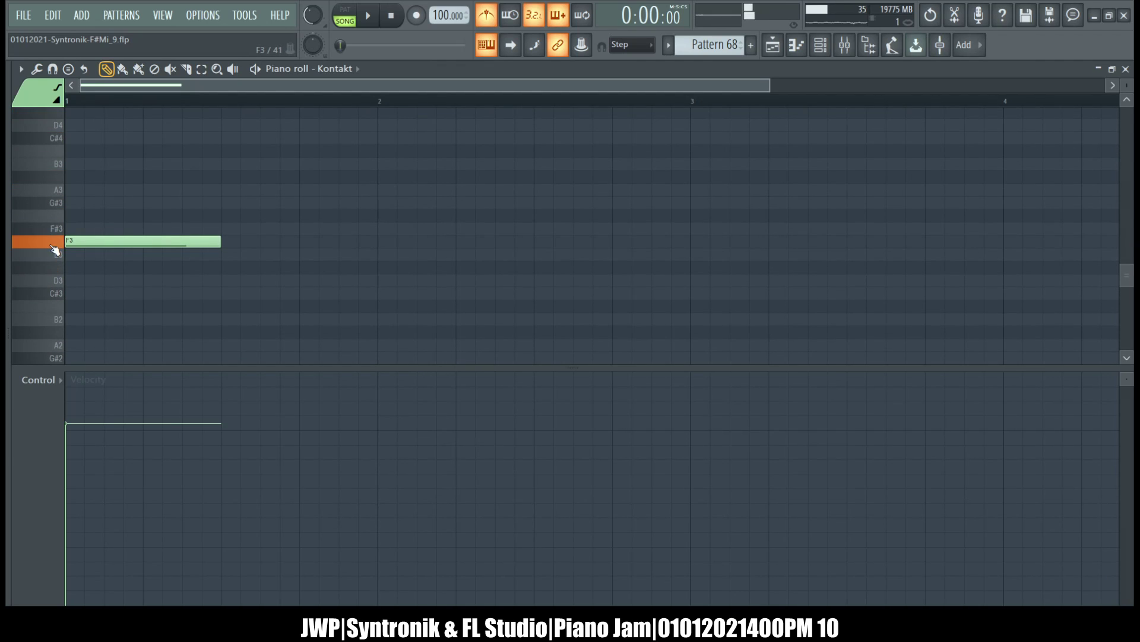
left_click(227, 243)
left_click_drag(230, 244, 230, 229)
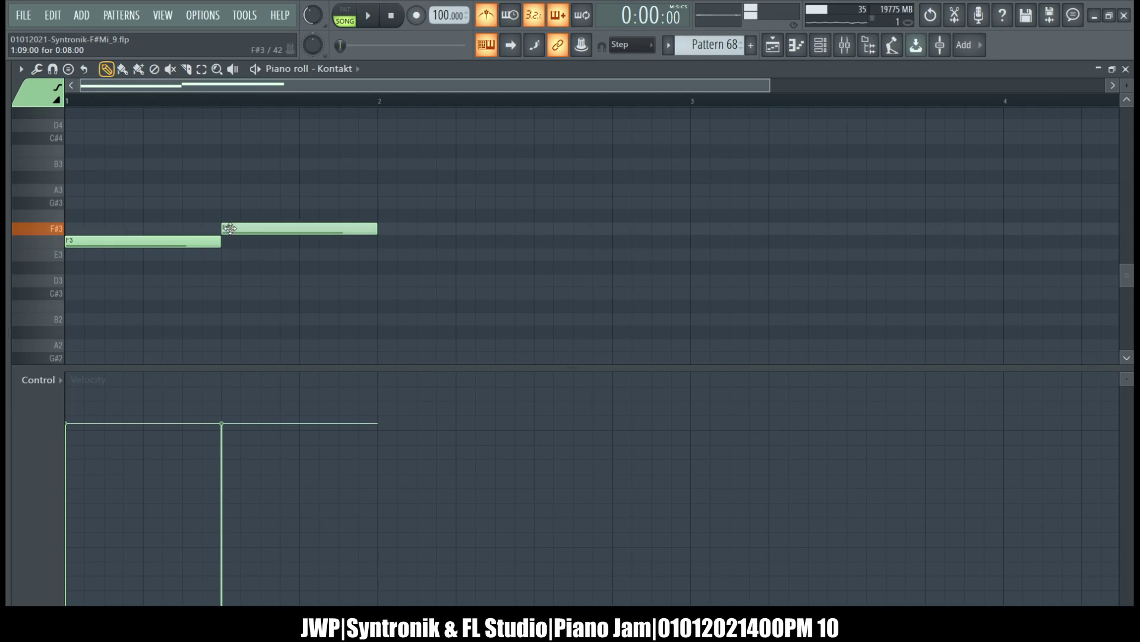
left_click(383, 216)
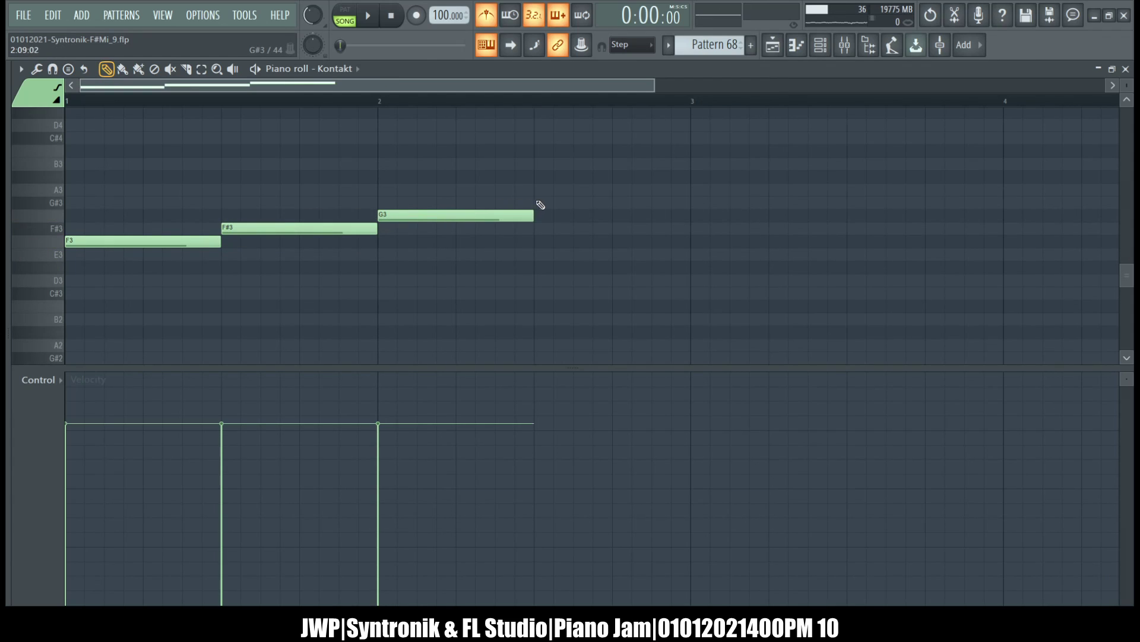
left_click(537, 202)
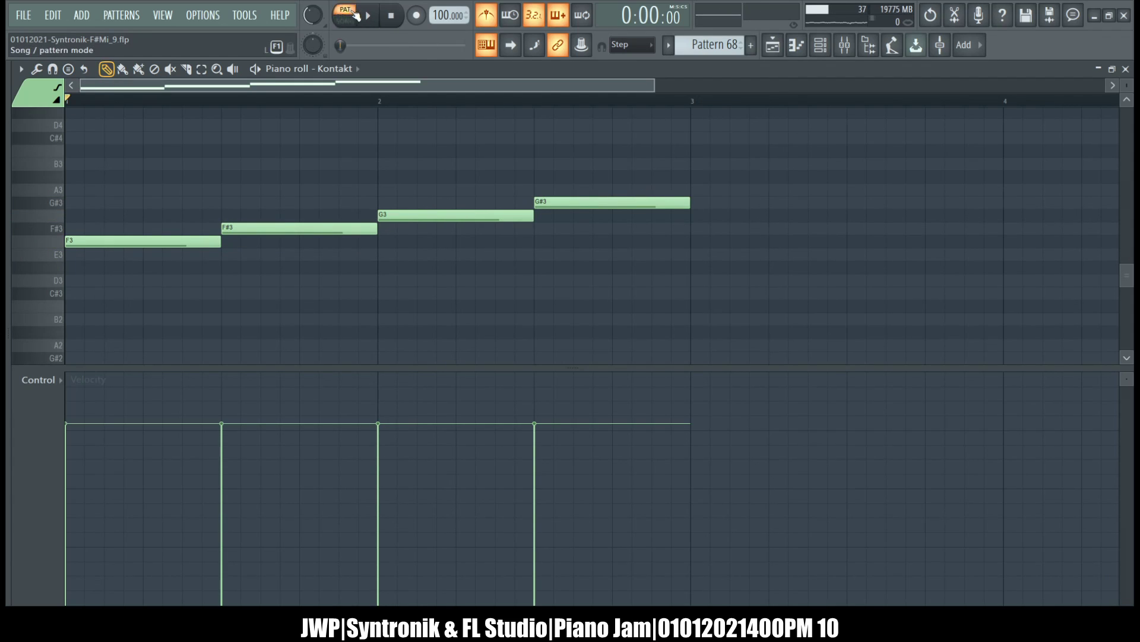
Play the pattern and stretch all four notes to 200% so that each lasts one full bar
left_click(368, 16)
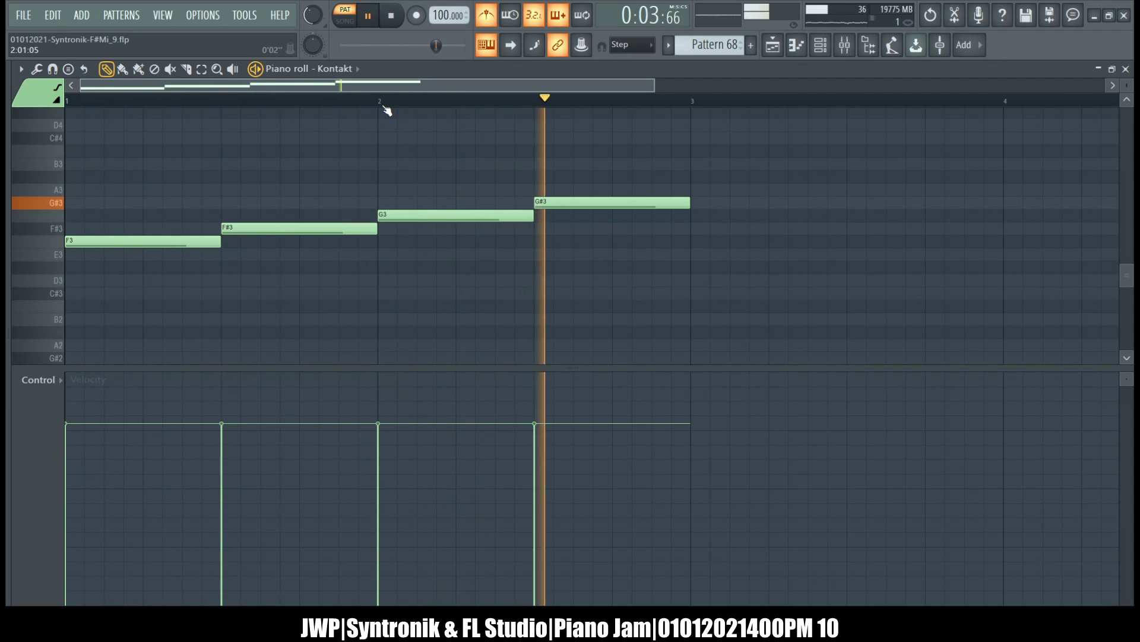
left_click_drag(655, 84, 1105, 65)
key("ctrl+a")
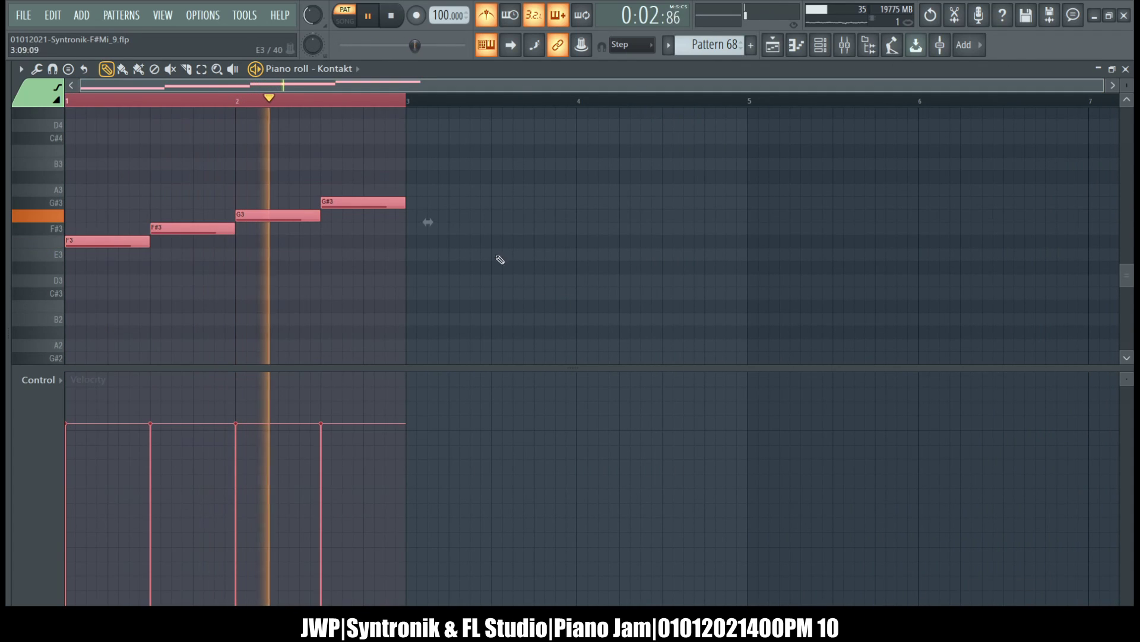
left_click_drag(428, 221, 755, 211)
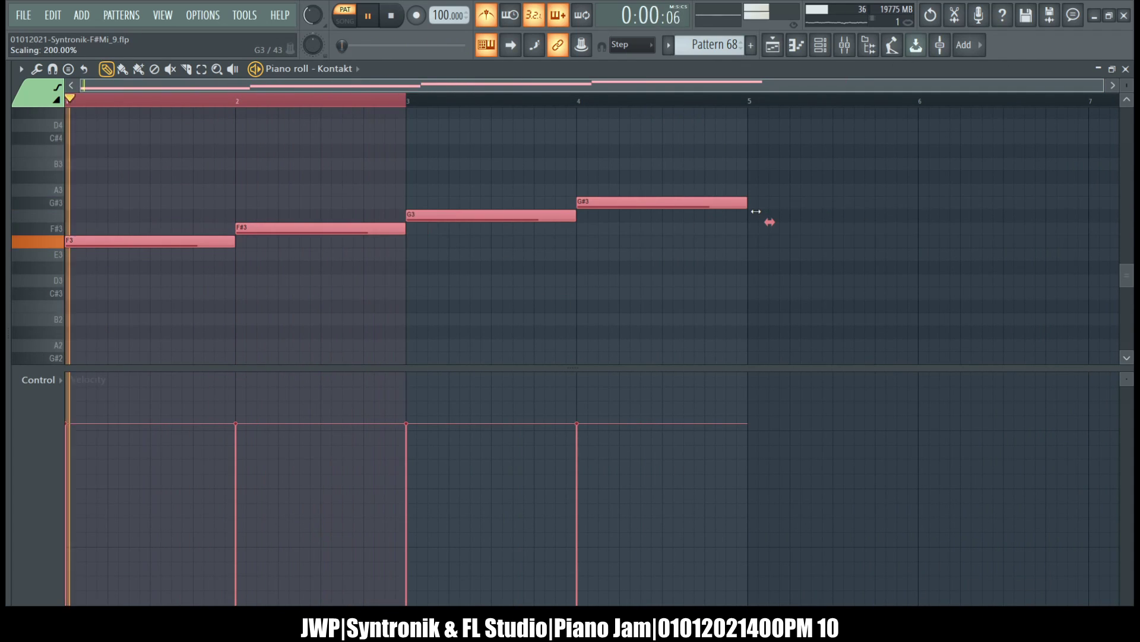
Delete the Pattern 68 clip just after bar 8 and all Pattern 68 clips from bar 25 onward on playlist Track 11
left_click(774, 45)
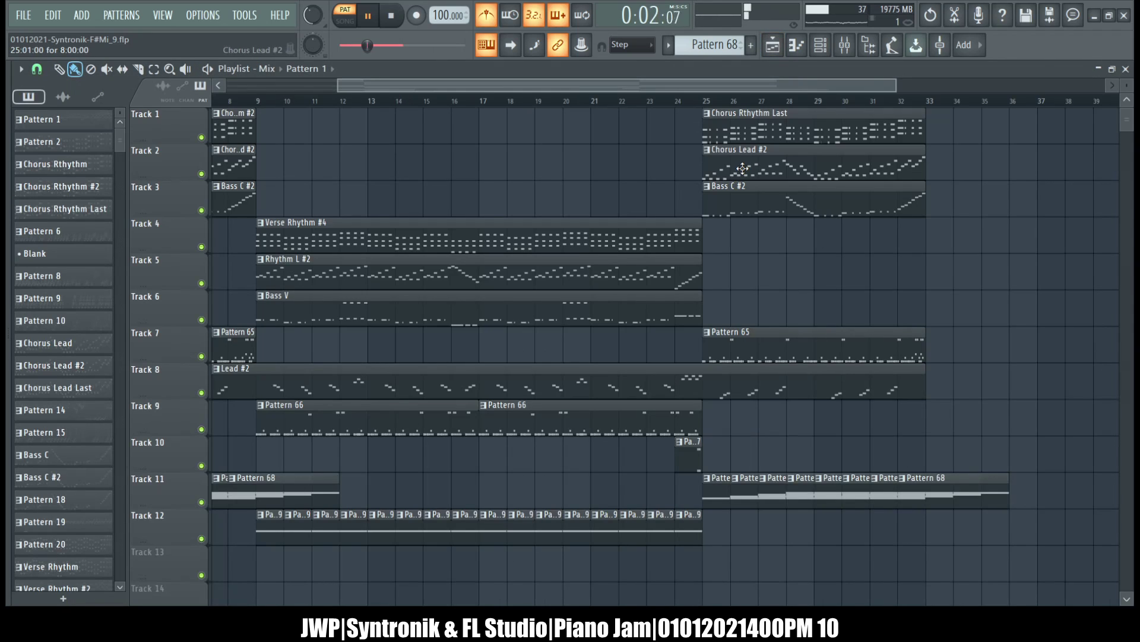
scroll(449, 358, "down", 9)
scroll(362, 294, "up", 2)
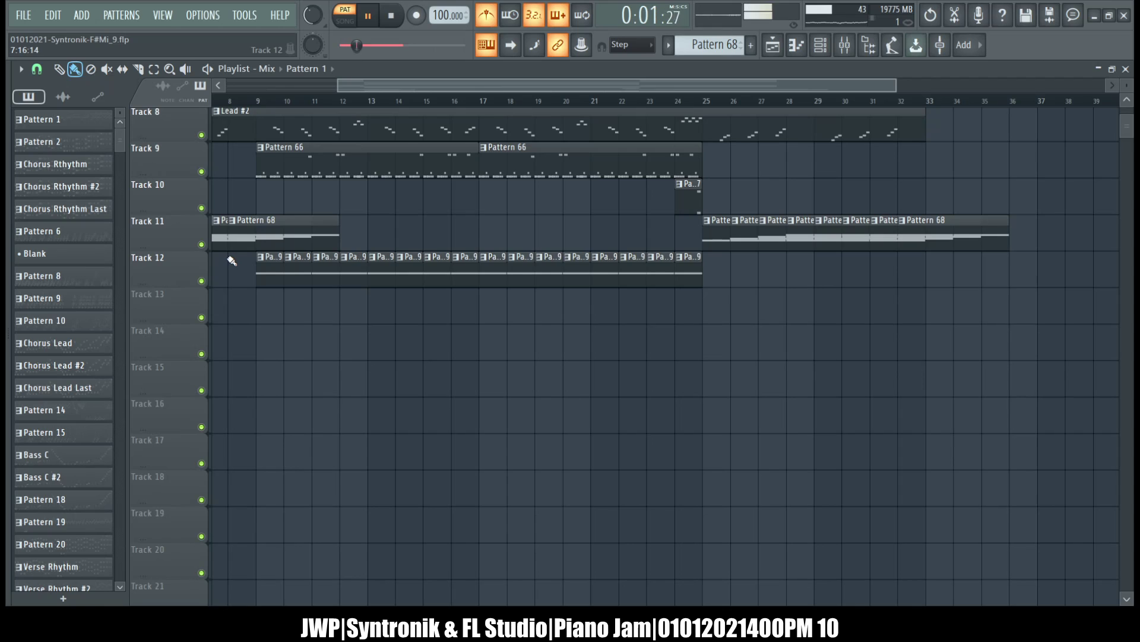
double_click(256, 240)
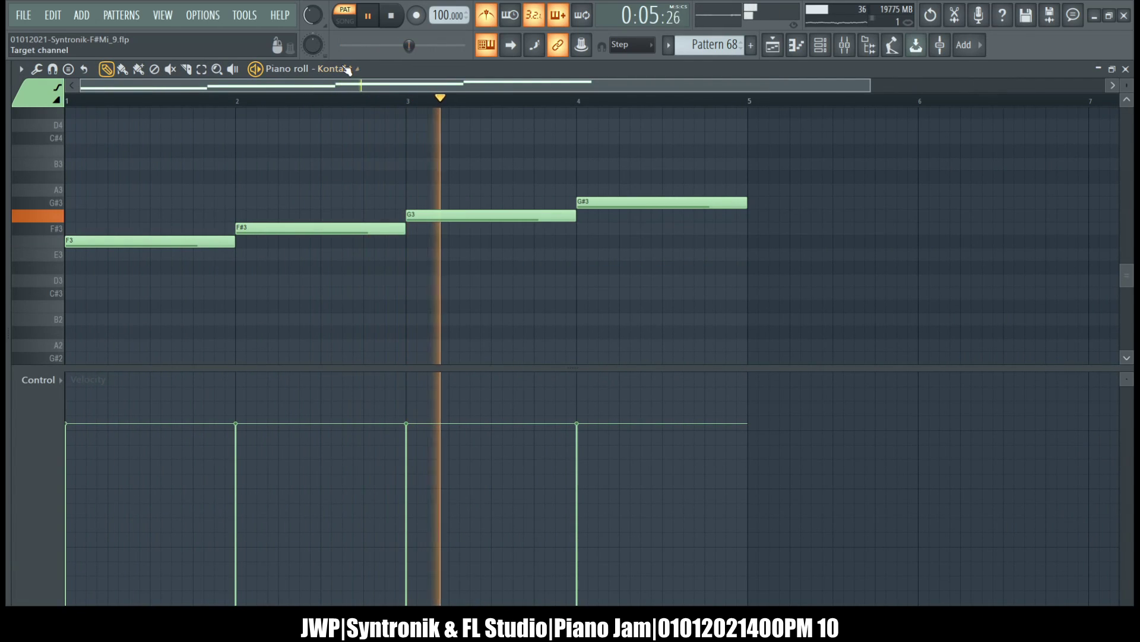
scroll(453, 214, "down", 3)
left_click(773, 45)
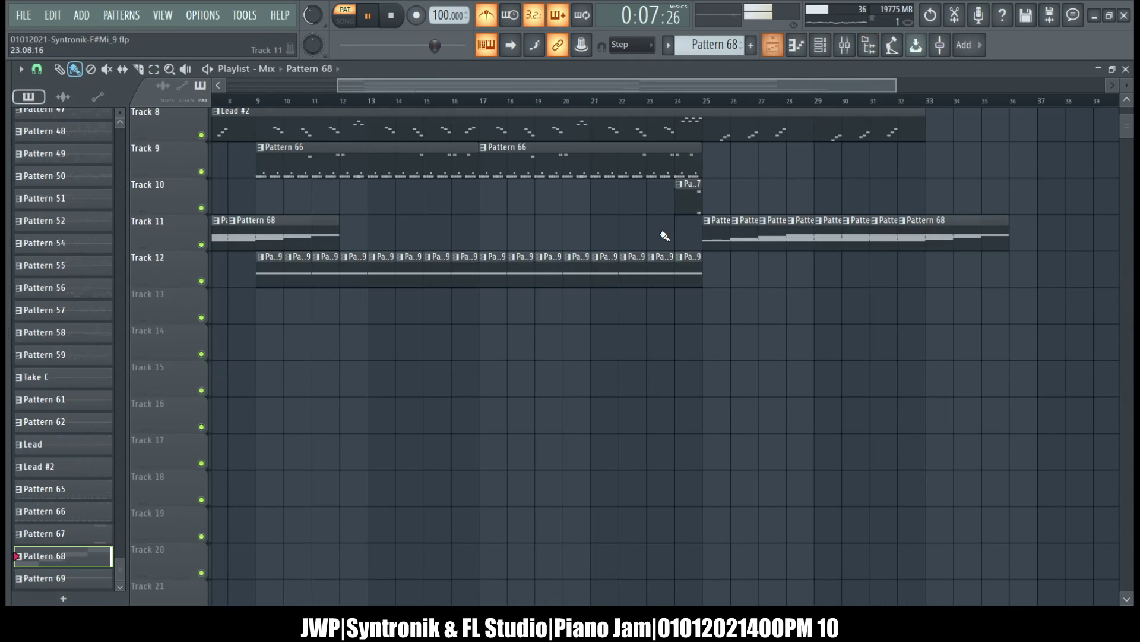
right_click(325, 239)
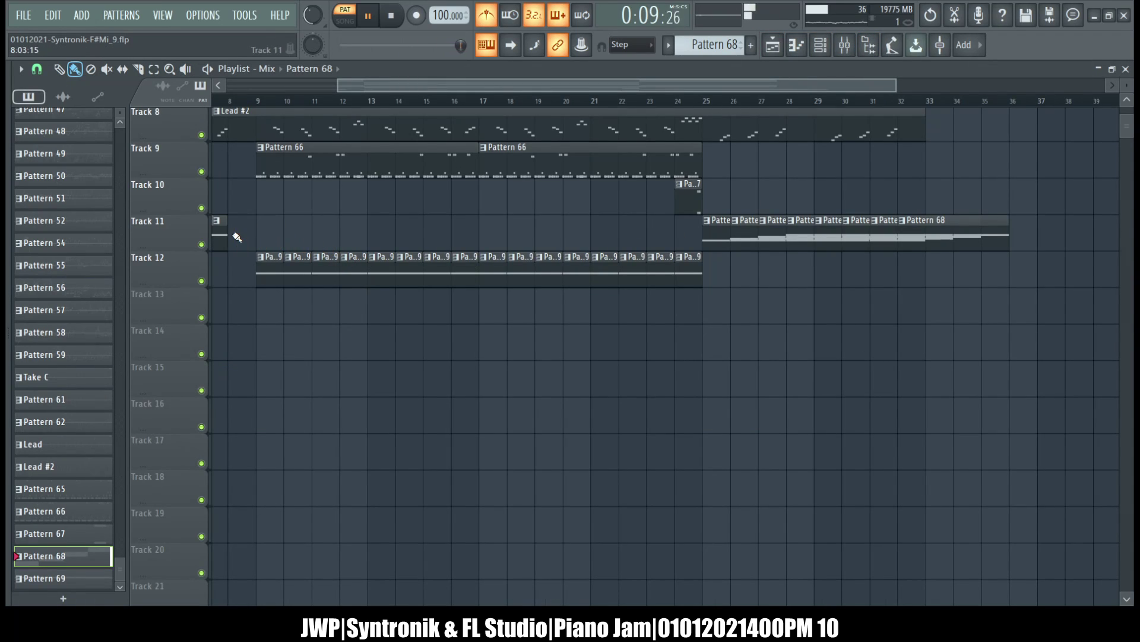
right_click(914, 236)
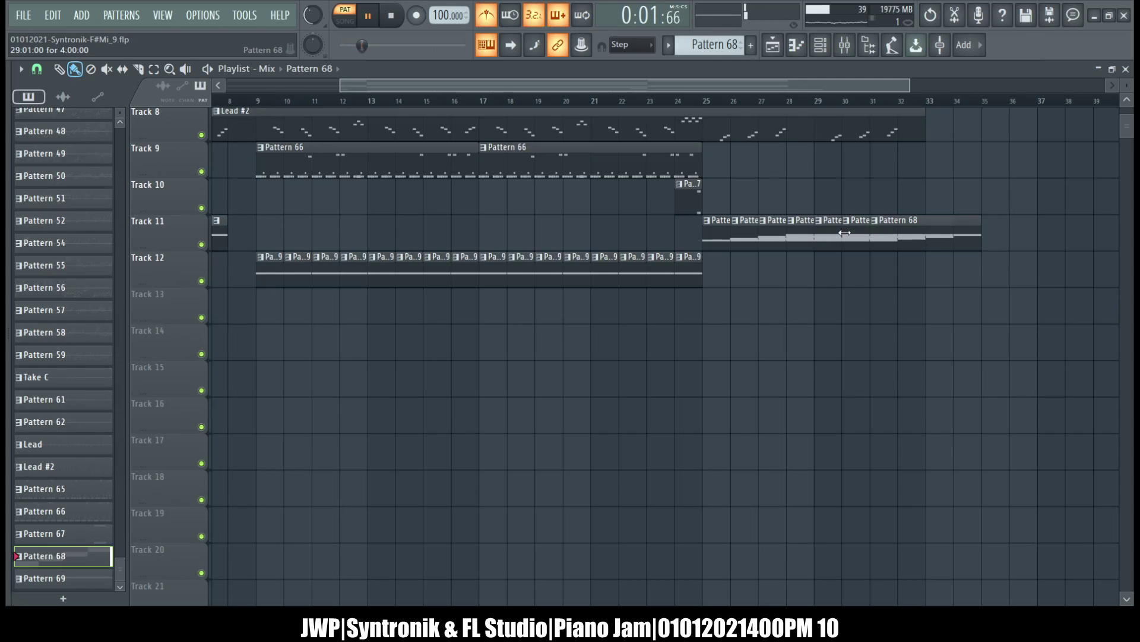
right_click(943, 233)
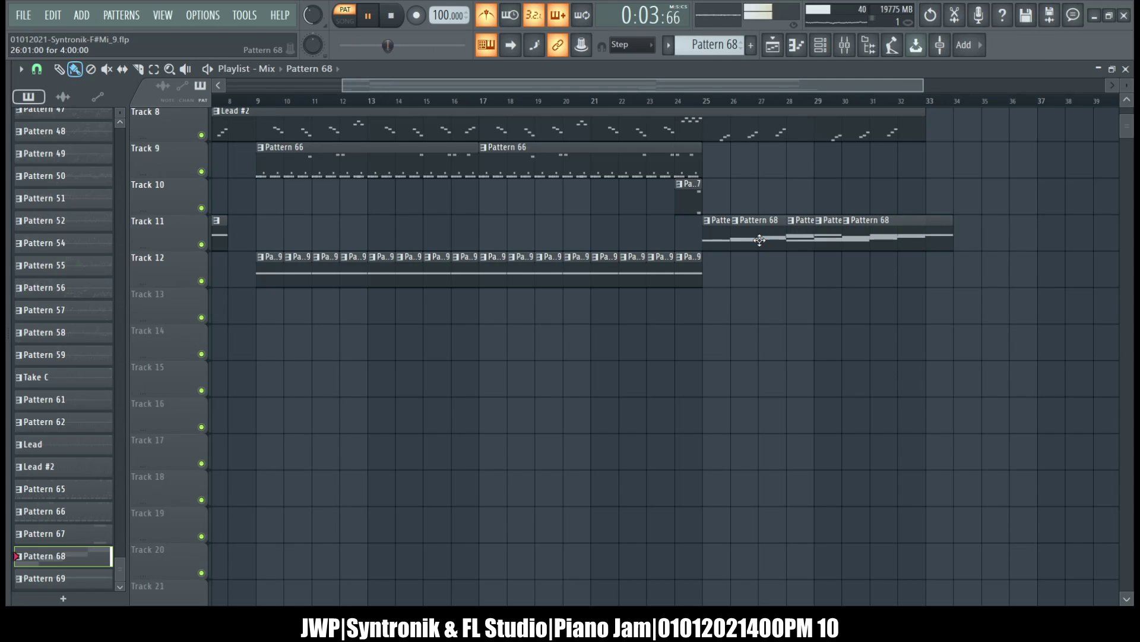
right_click(729, 237)
right_click(856, 239)
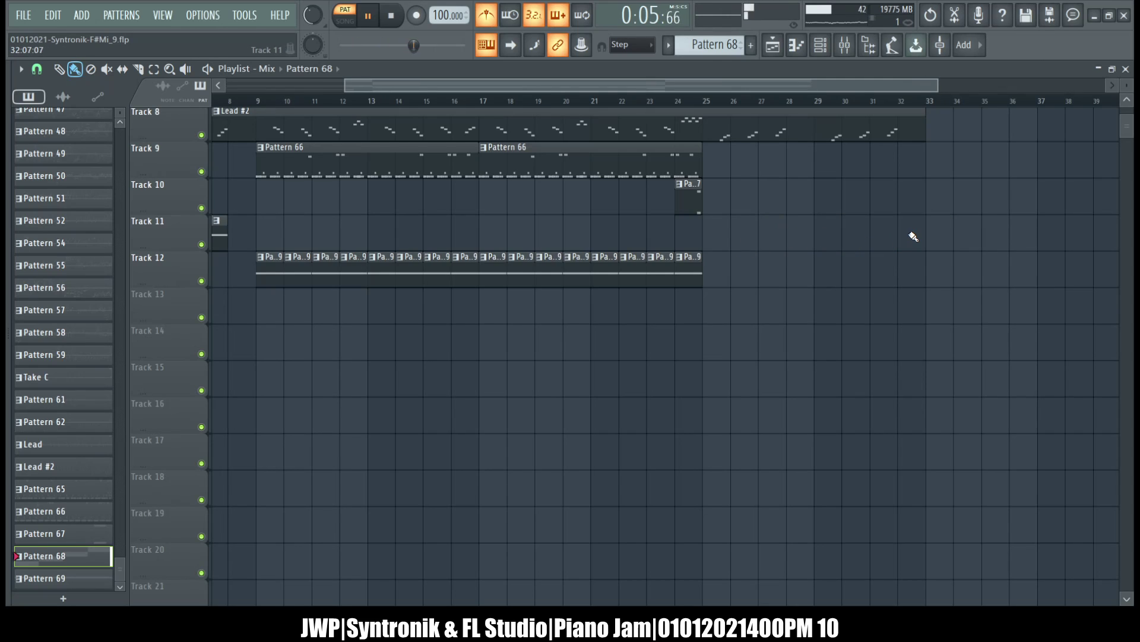
Remove the overlapping Pattern 68 clips at the song's start, keeping the bar 1 clip, and place another at bar 5 on Track 11
scroll(297, 236, "left", 3)
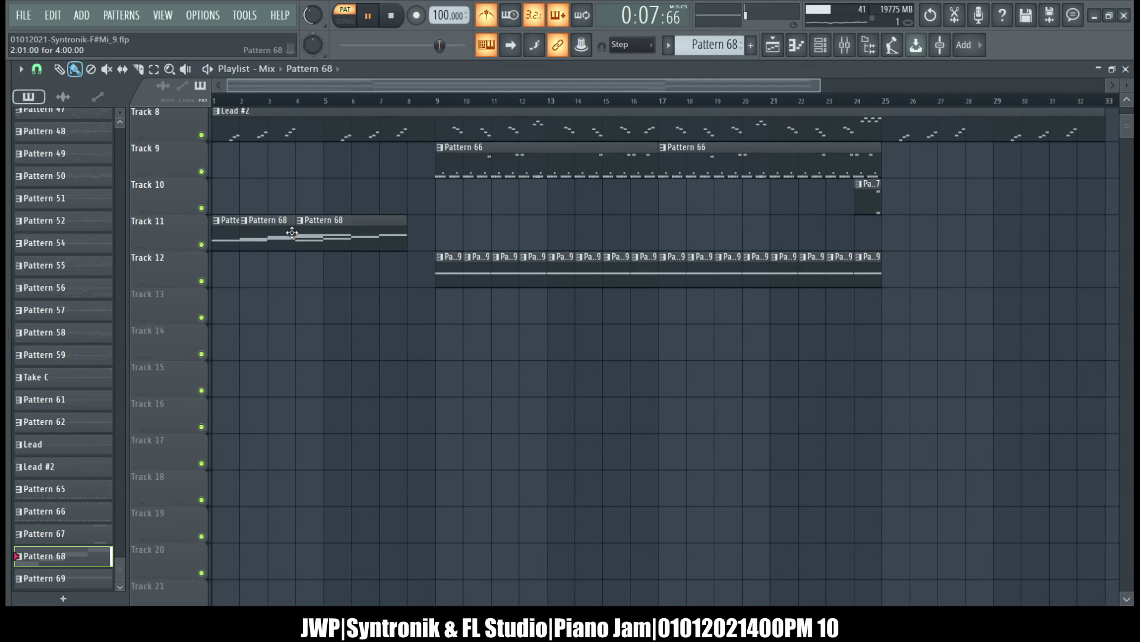
right_click(357, 239)
right_click(323, 238)
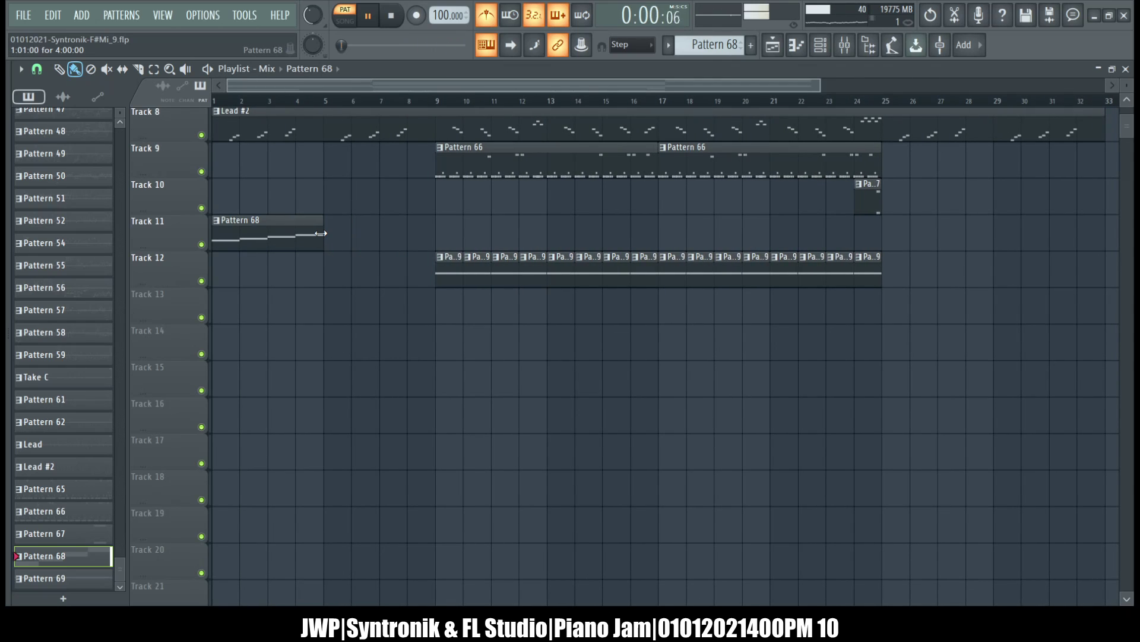
left_click(332, 242)
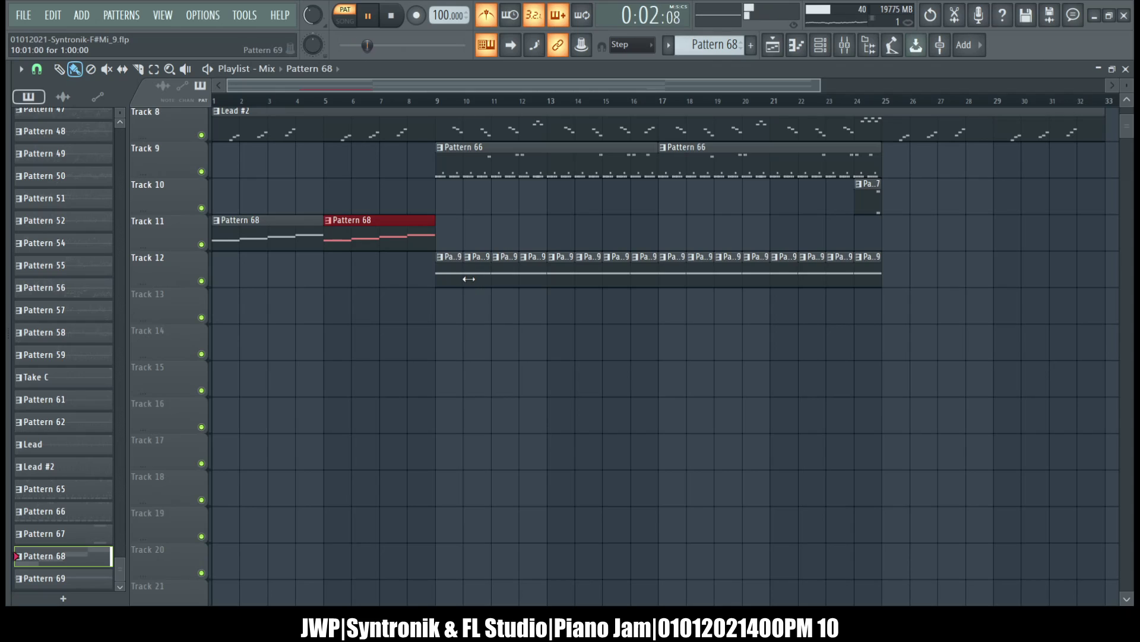
Erase the Track 12 clips from bar 11 onward and the second Pattern 68 clip on Track 11
left_click_drag(892, 283, 497, 285)
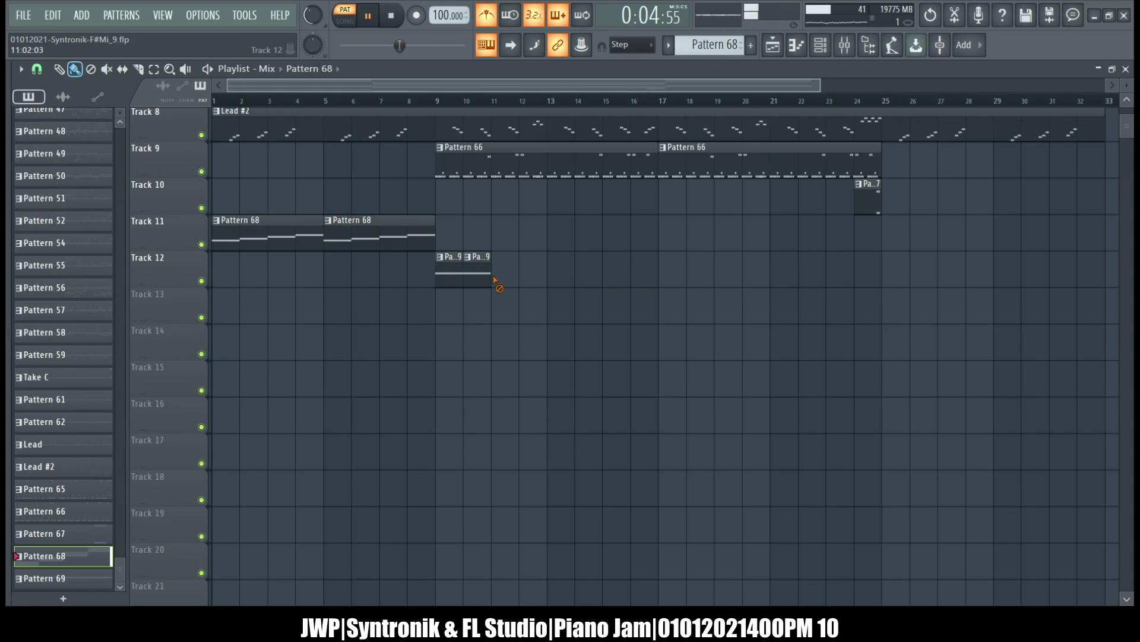
right_click(346, 238)
Reopen Pattern 68 in Kontakt's piano roll and stretch all four notes to 200% so that each lasts two bars
double_click(293, 237)
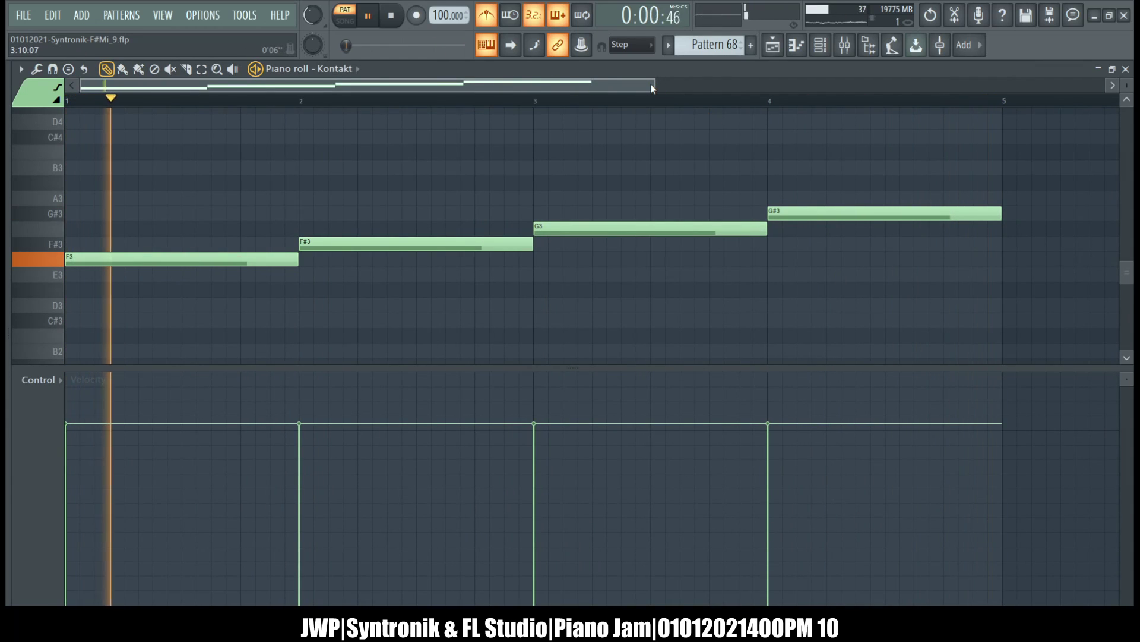
left_click_drag(656, 87, 1106, 89)
left_click_drag(656, 278, 139, 187)
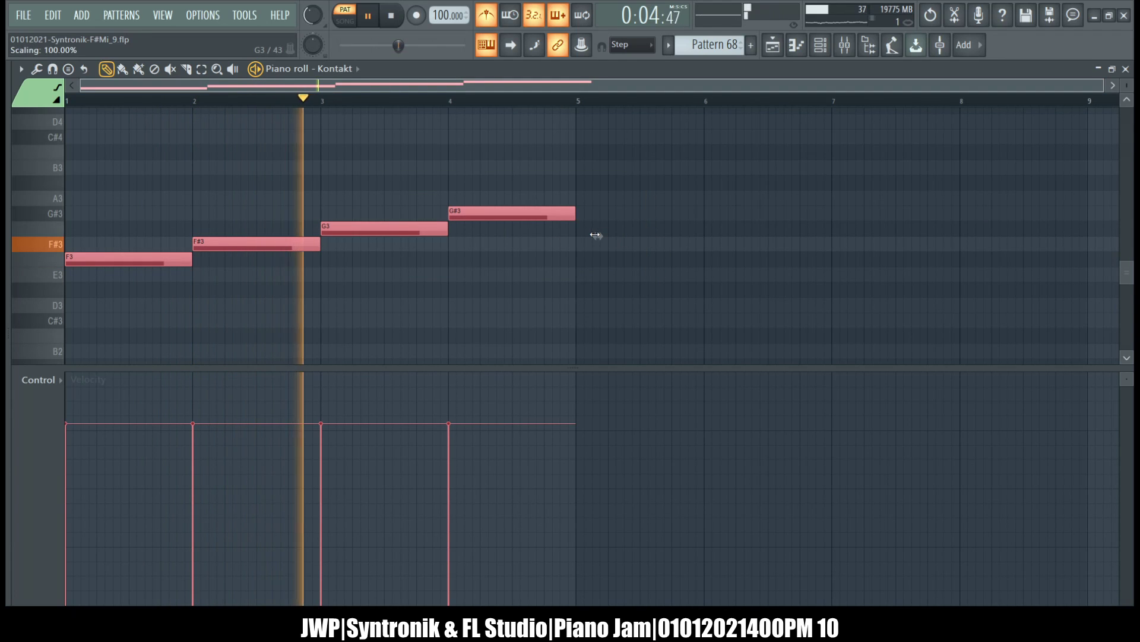
scroll(950, 243, "up", 5)
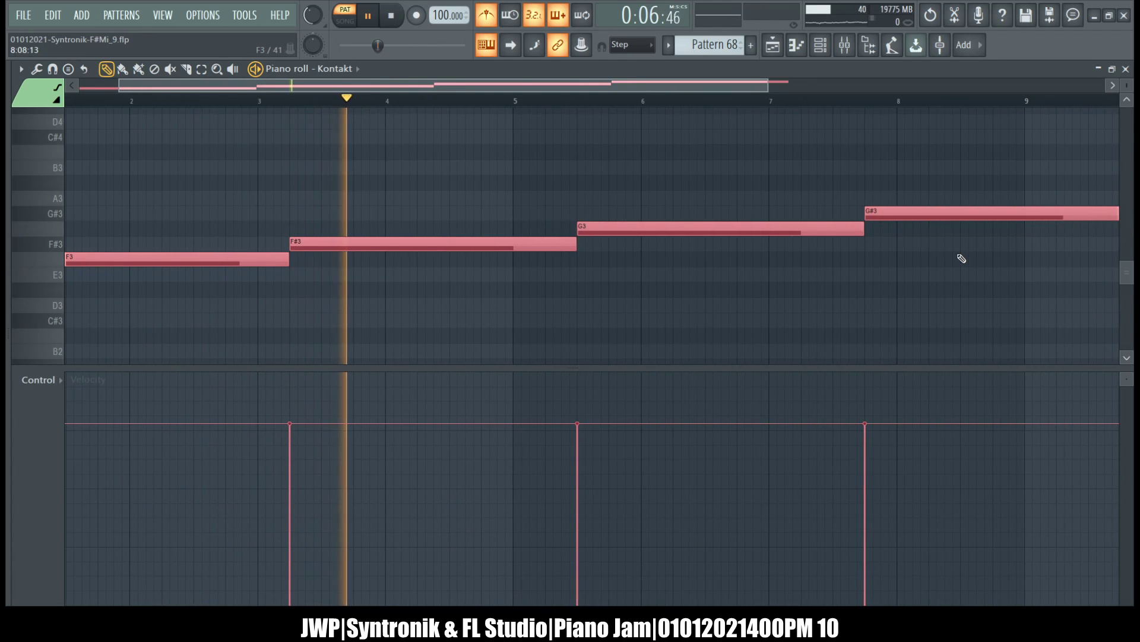
left_click_drag(870, 236, 716, 250)
key("ctrl+z")
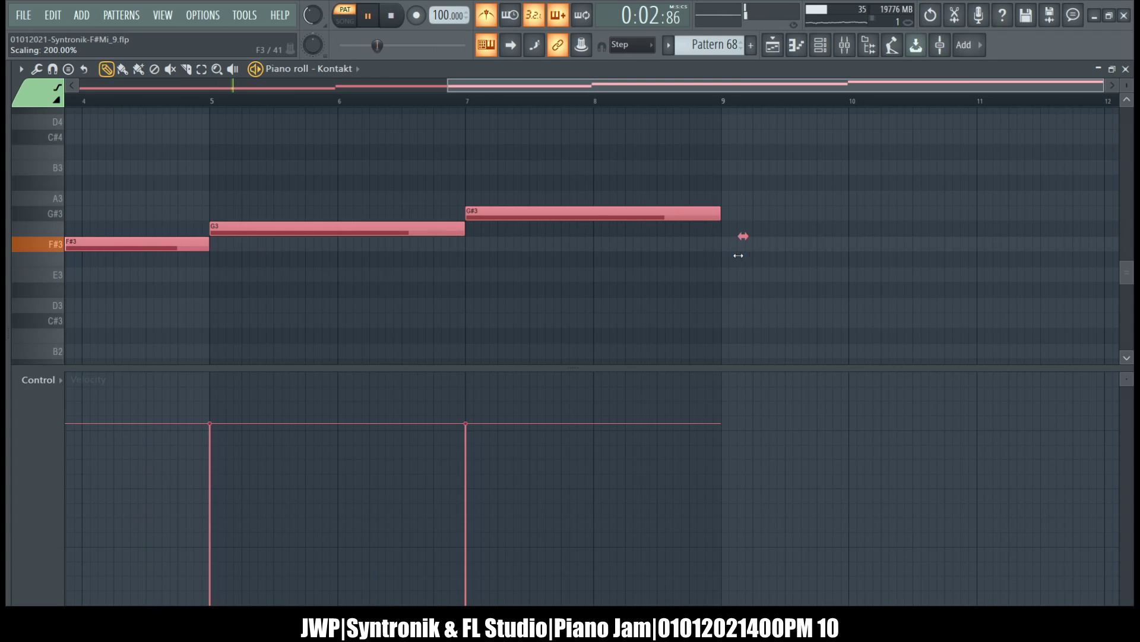
Replace the last G#3 note of Pattern 68 with a two-bar F#3 note starting at bar 7
right_click(606, 241)
right_click(587, 217)
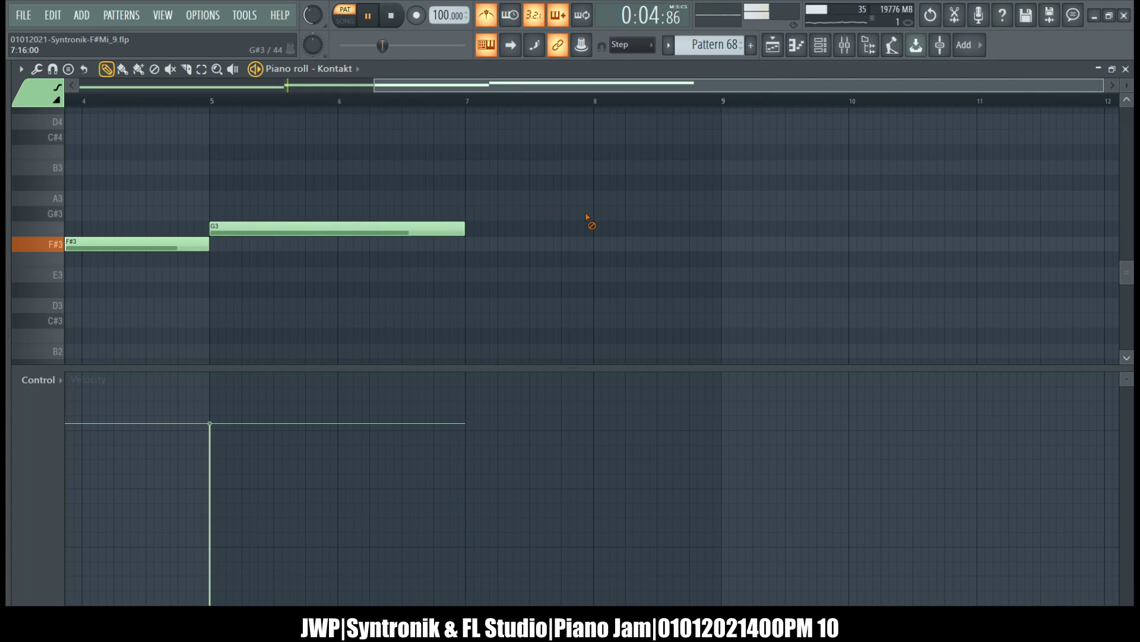
left_click(522, 244)
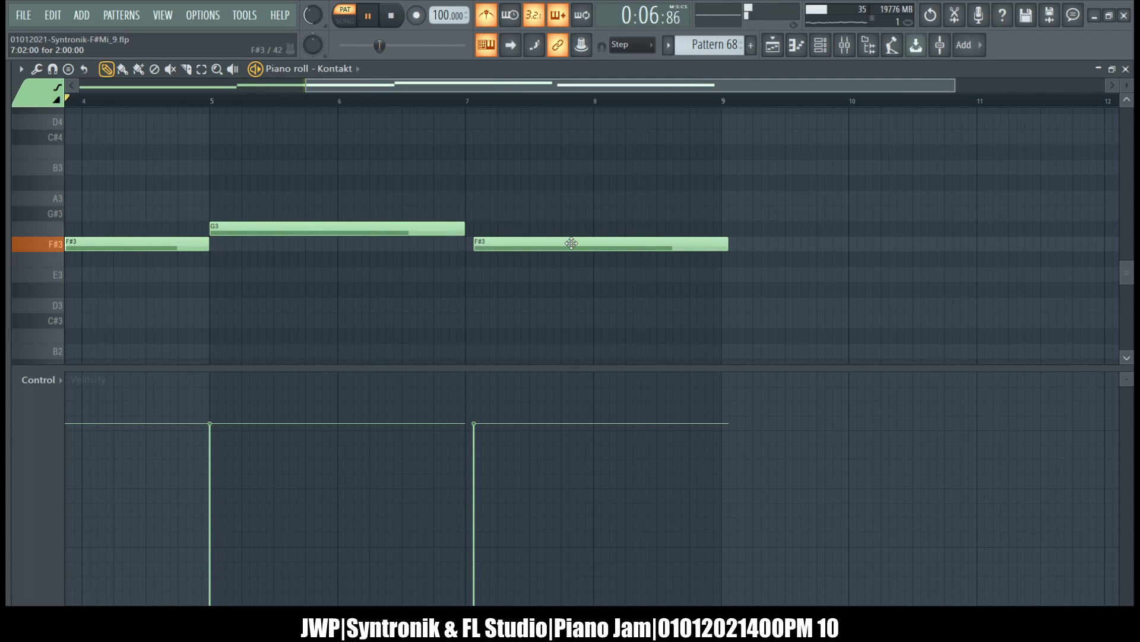
Rename Pattern 68 as Shaker 1, and in a clone named Shaker 2 raise the last note to G#3
left_click(773, 44)
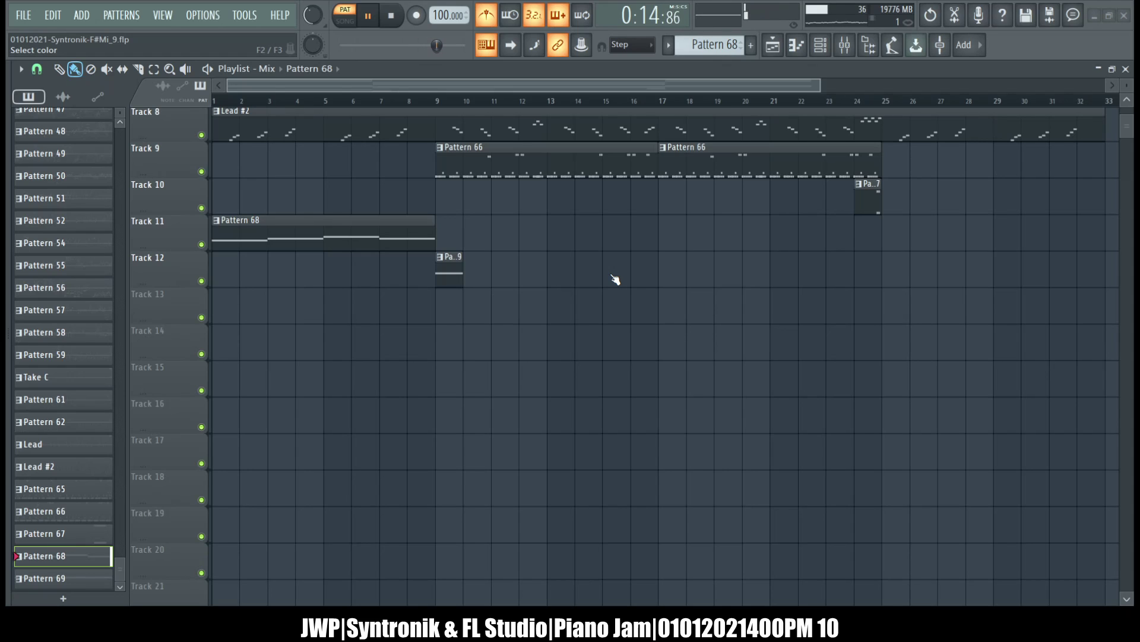
key("Return")
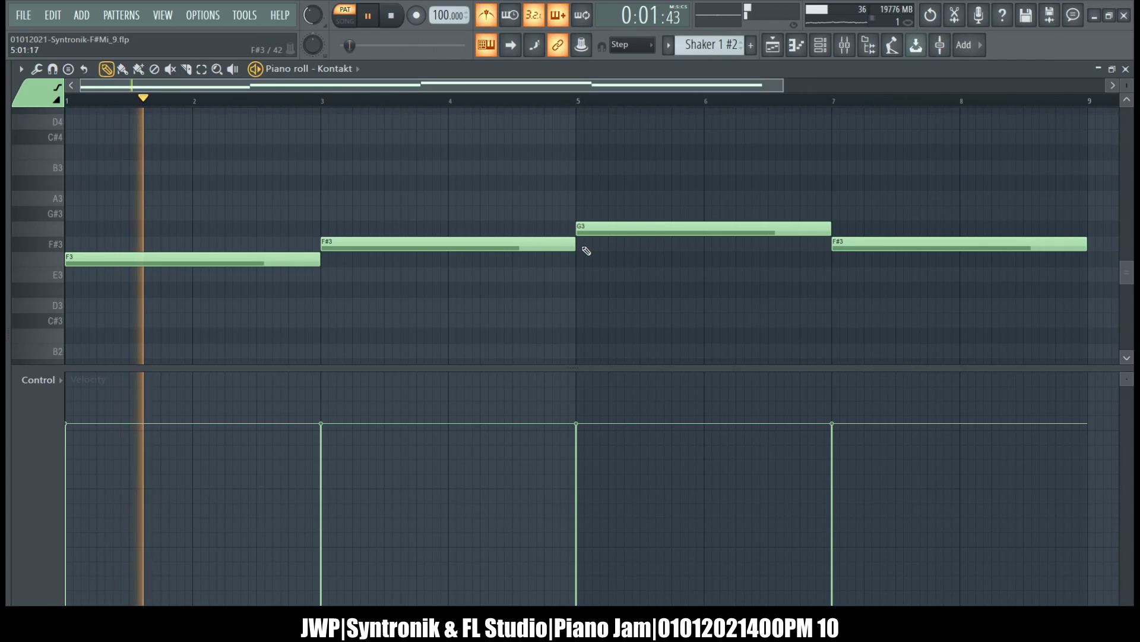
mouse_move(847, 243)
left_mouse_down()
mouse_move(847, 198)
mouse_move(850, 213)
left_mouse_up()
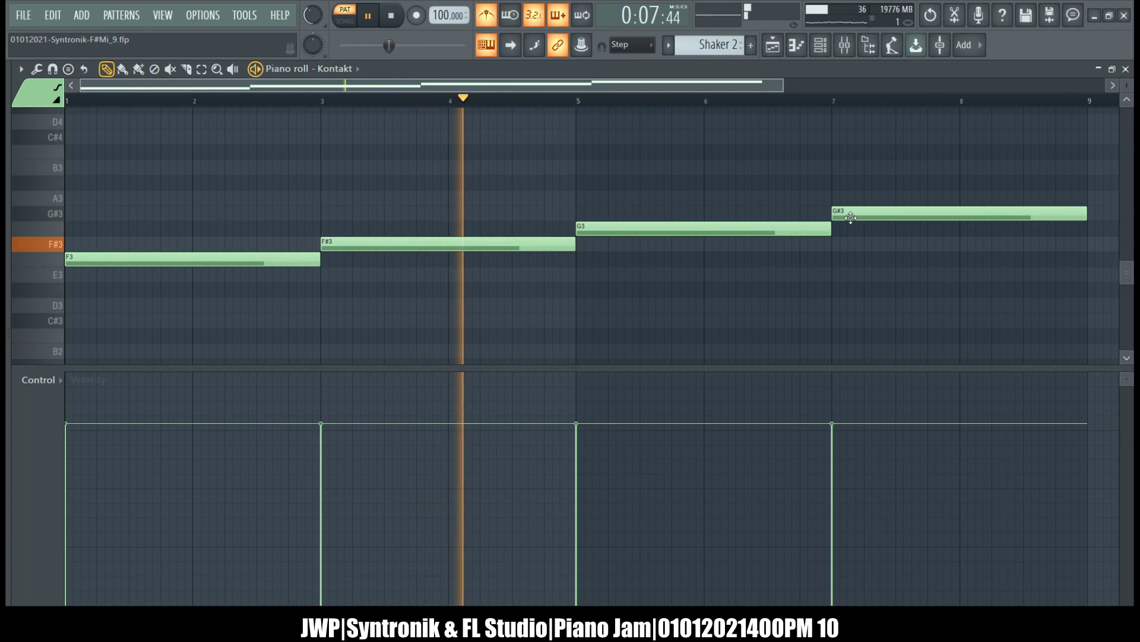
Place a Shaker 2 clip at bar 25 on Track 12 and move the Pattern 70 clip at bar 9 to Track 13
key("F5")
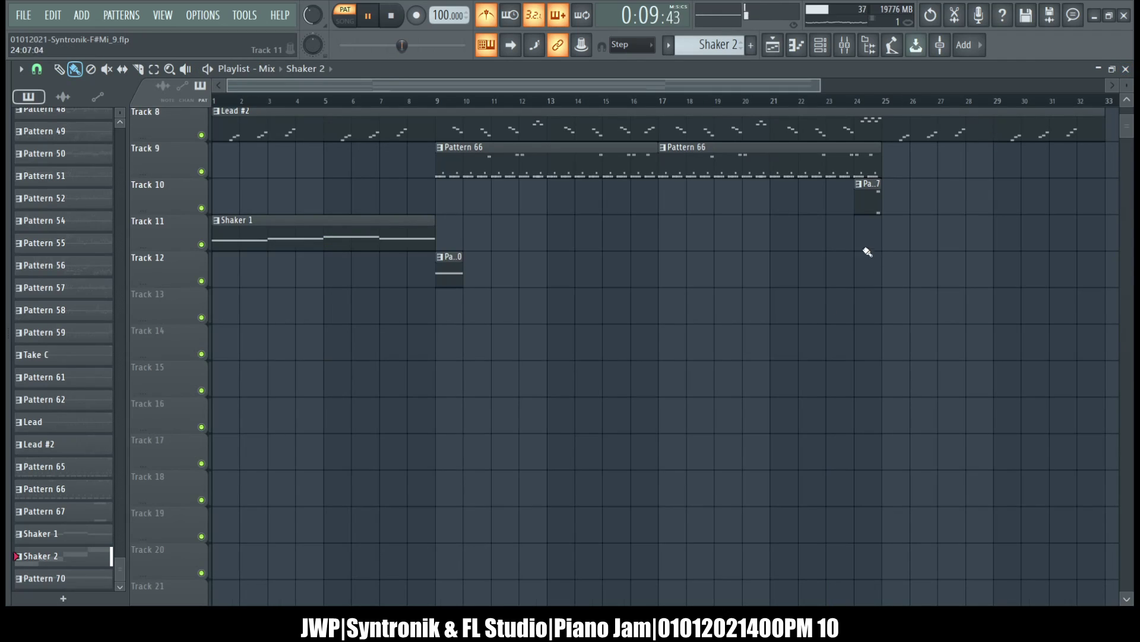
left_click(909, 239)
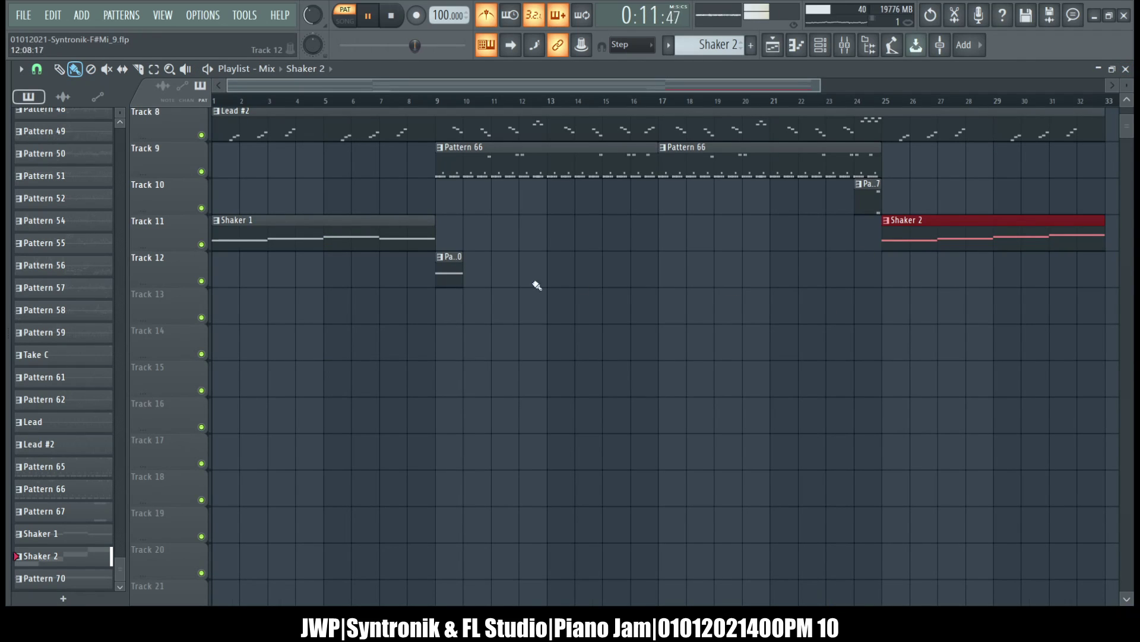
left_click_drag(445, 267, 445, 306)
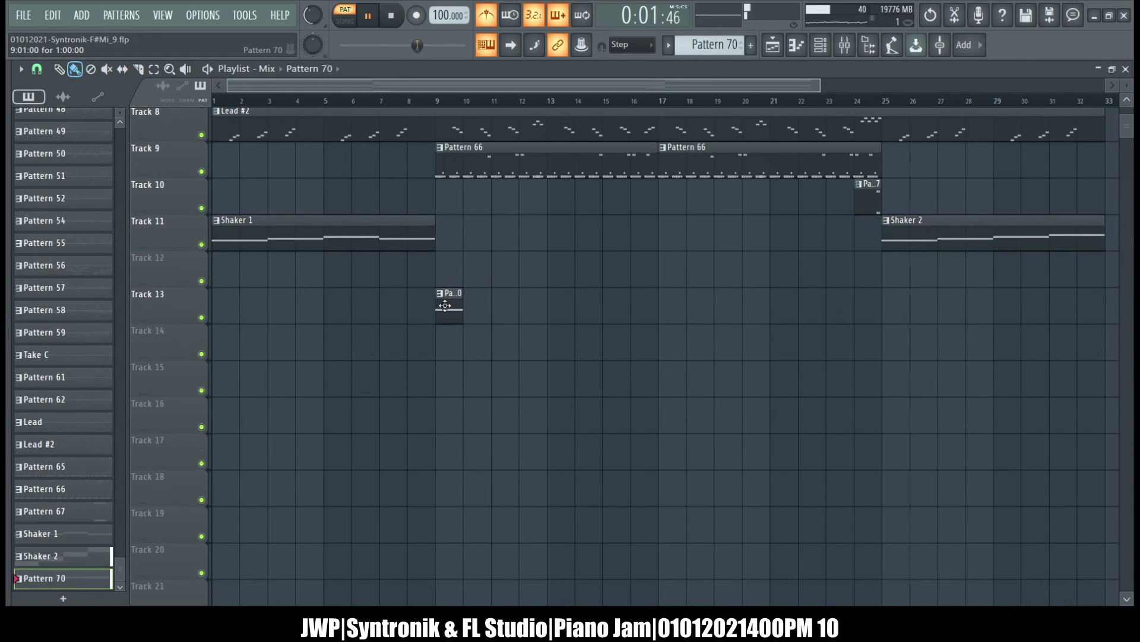
left_click_drag(902, 241, 901, 279)
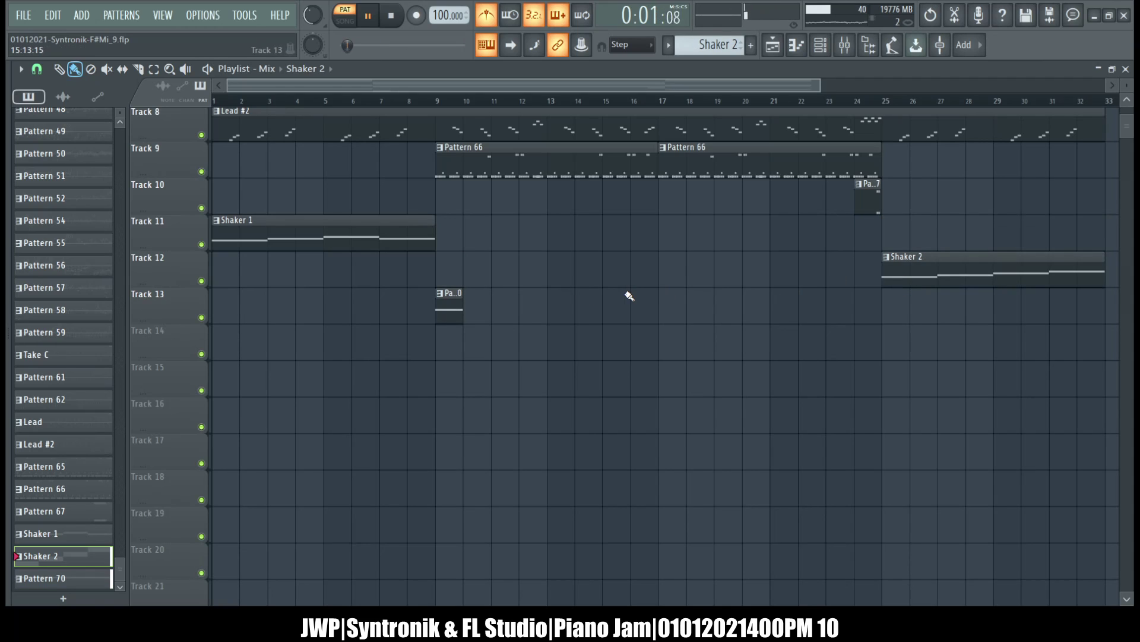
Play the song, open Pattern 70's piano roll, and turn its note into a four-bar A3 note starting at bar 1
key("l")
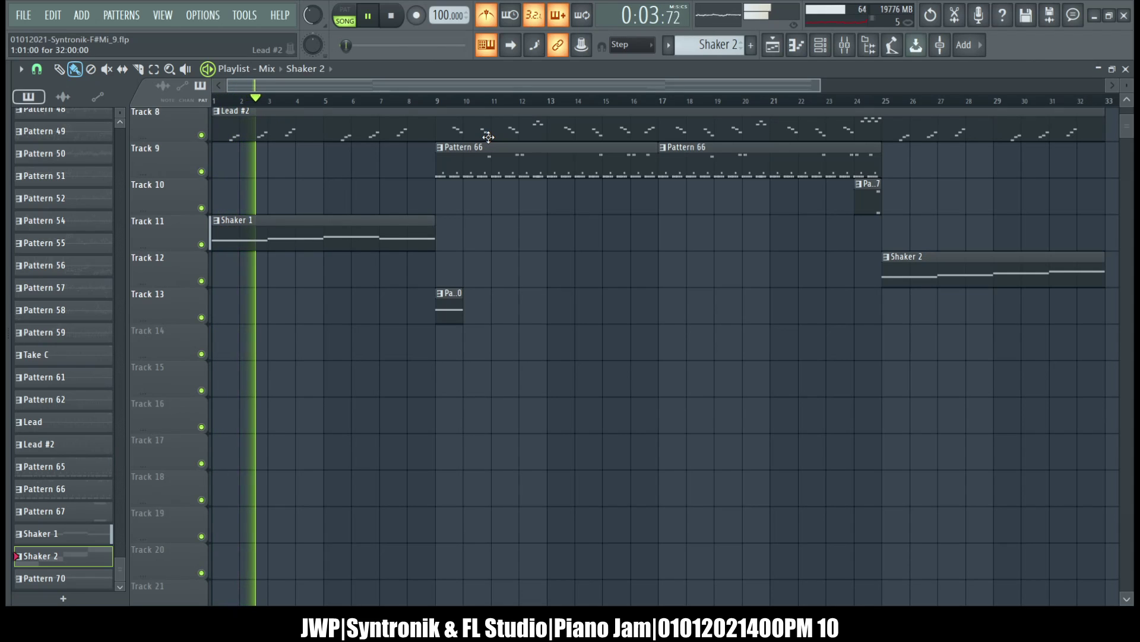
double_click(451, 315)
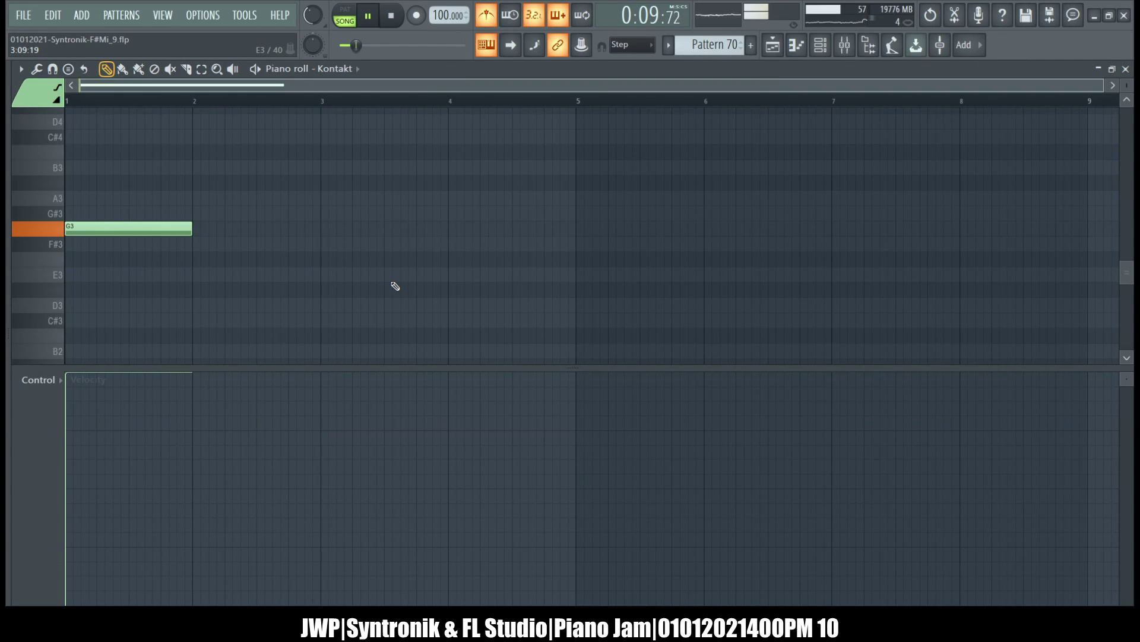
mouse_move(127, 230)
left_mouse_down()
mouse_move(123, 194)
mouse_move(612, 263)
mouse_move(562, 267)
mouse_move(567, 247)
left_mouse_up()
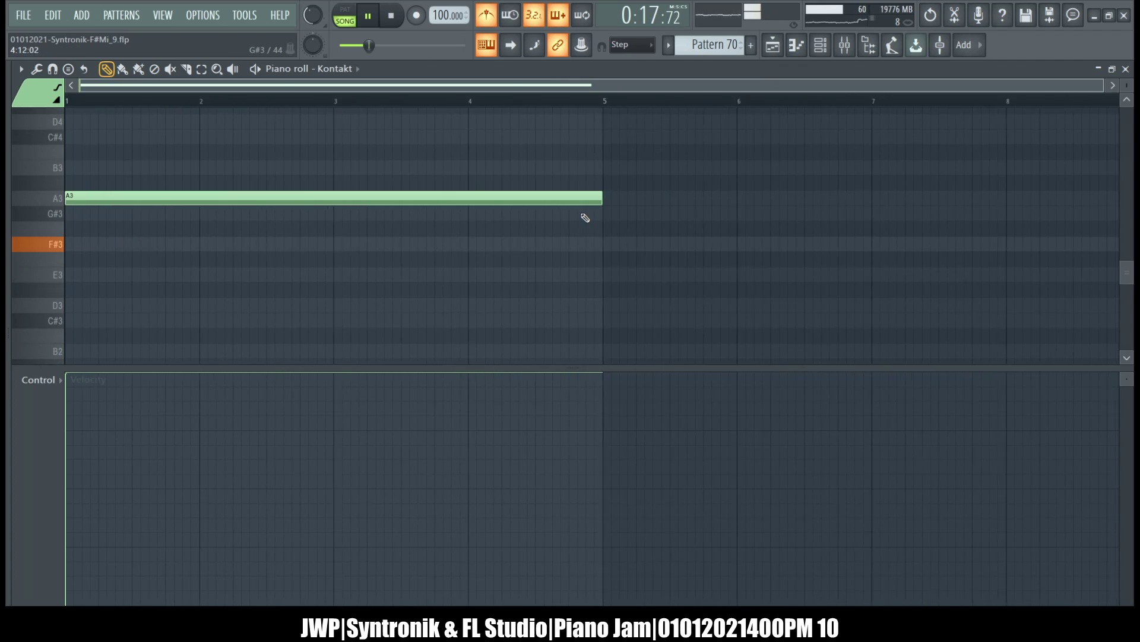
Add consecutive four-bar notes on A#3, B3 and C4 at bars 5, 9 and 13 in Pattern 70
left_click(584, 189)
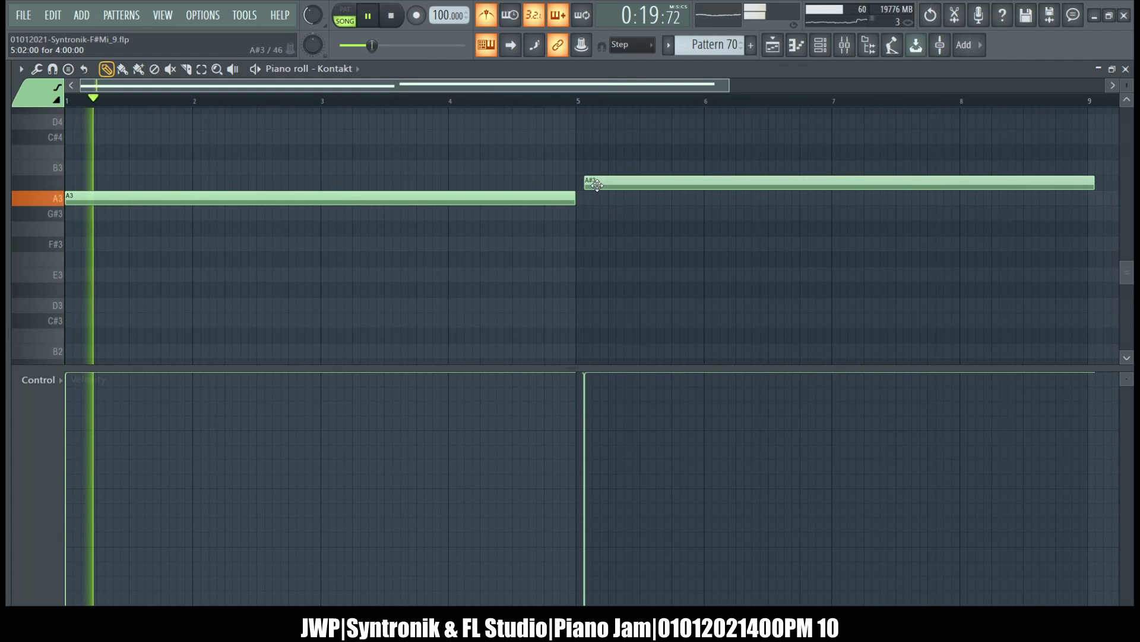
scroll(591, 184, "right", 1)
scroll(591, 184, "right", 5)
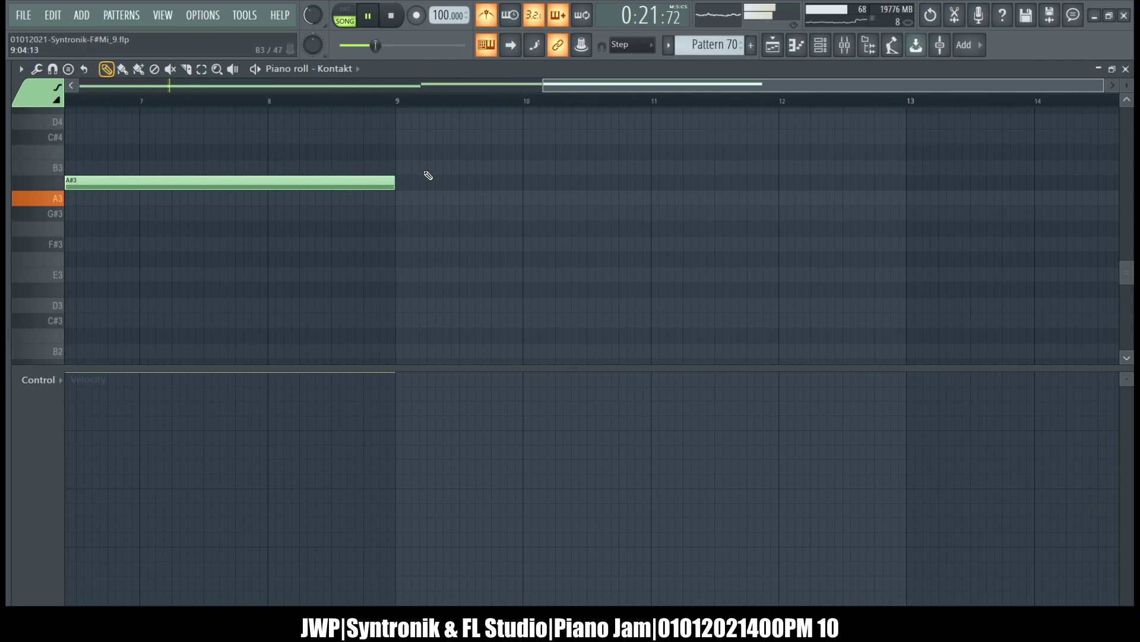
left_click(407, 167)
left_click_drag(638, 166, 620, 167)
left_click_drag(856, 168, 866, 168)
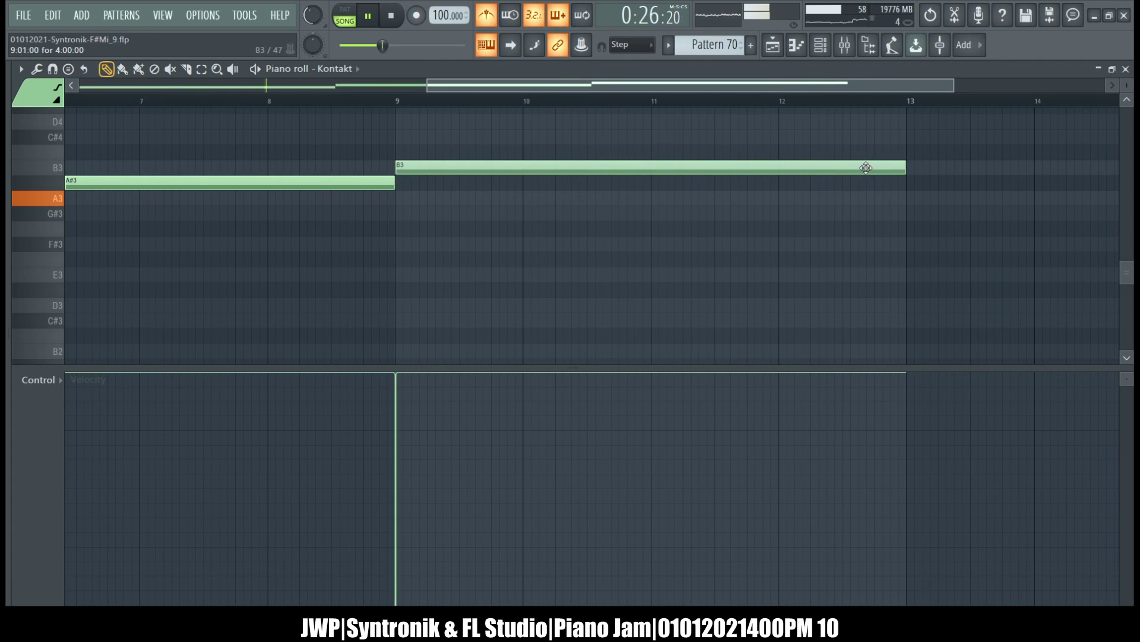
left_click(910, 152)
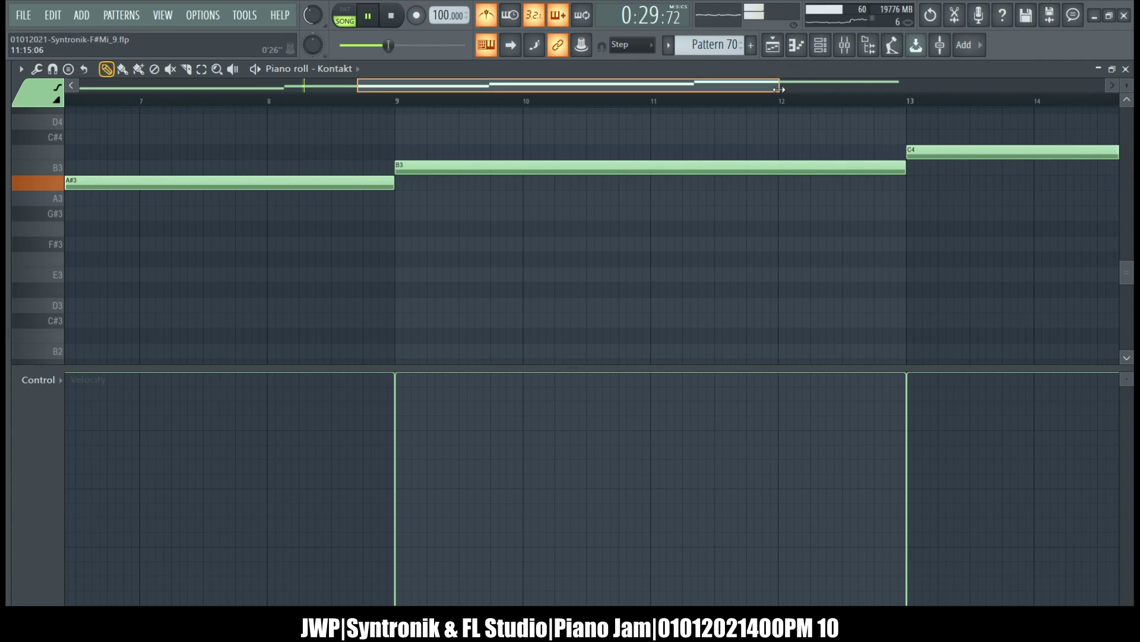
Stretch all four Pattern 70 notes to seven bars each and undo a further 125% stretch
scroll(675, 273, "down", 2)
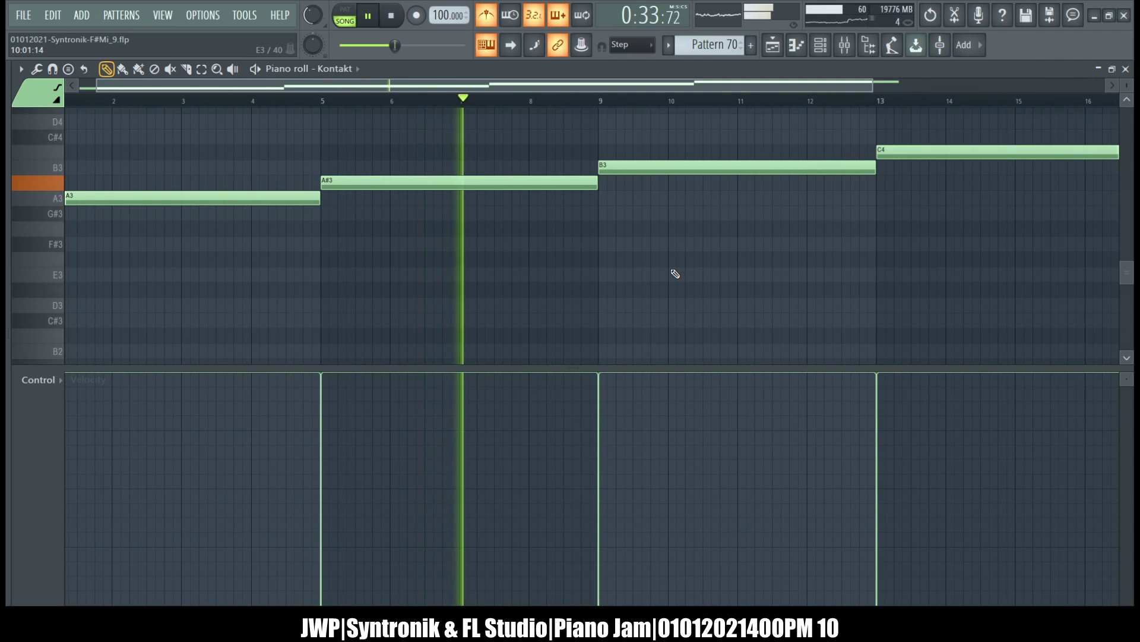
scroll(675, 273, "right", 2)
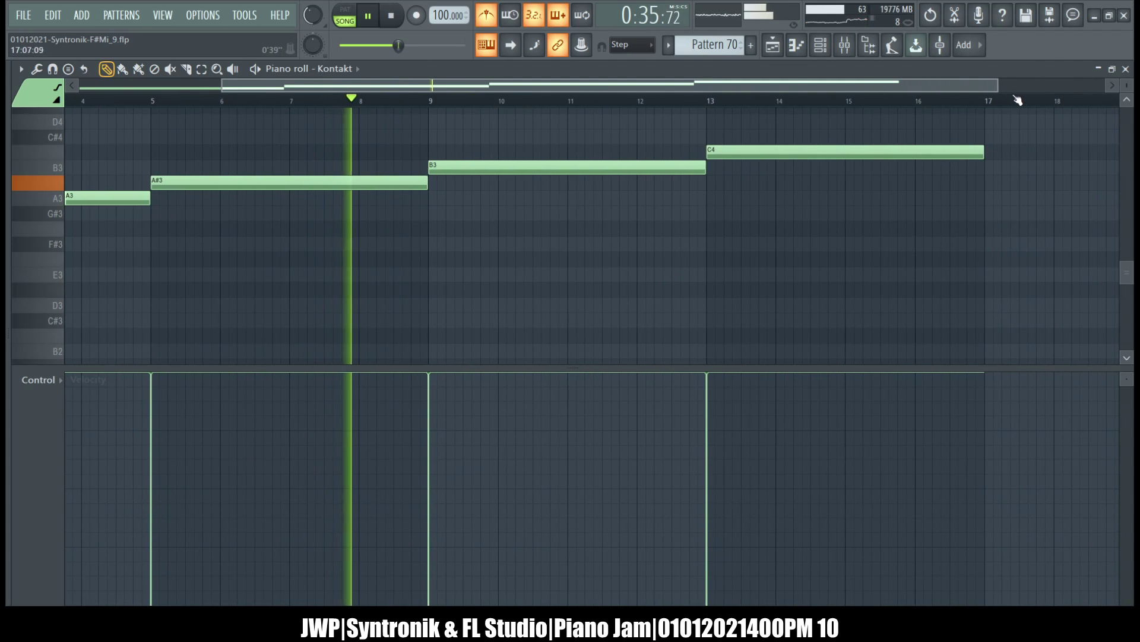
left_click_drag(997, 86, 1103, 85)
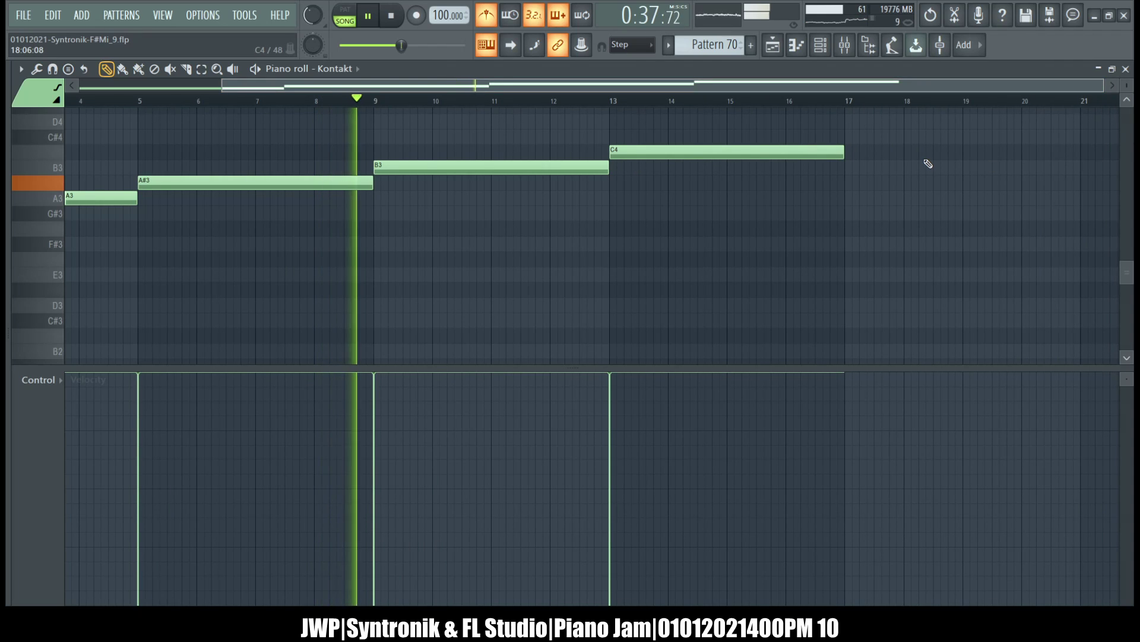
key("ctrl+a")
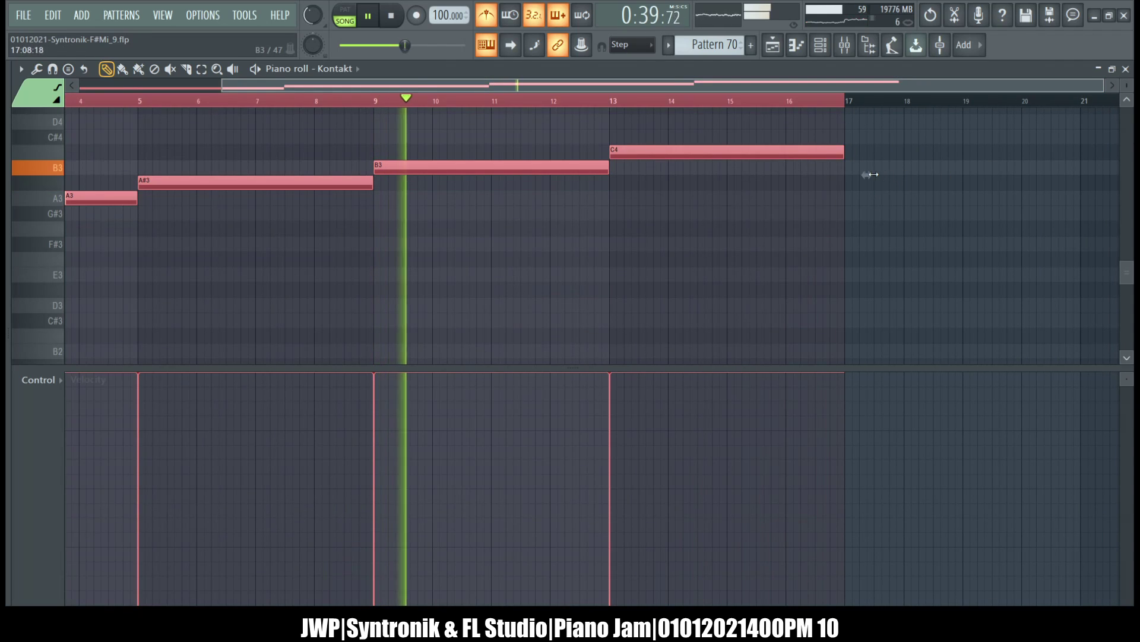
left_click_drag(867, 174, 1041, 175)
left_click_drag(1132, 191, 1025, 213)
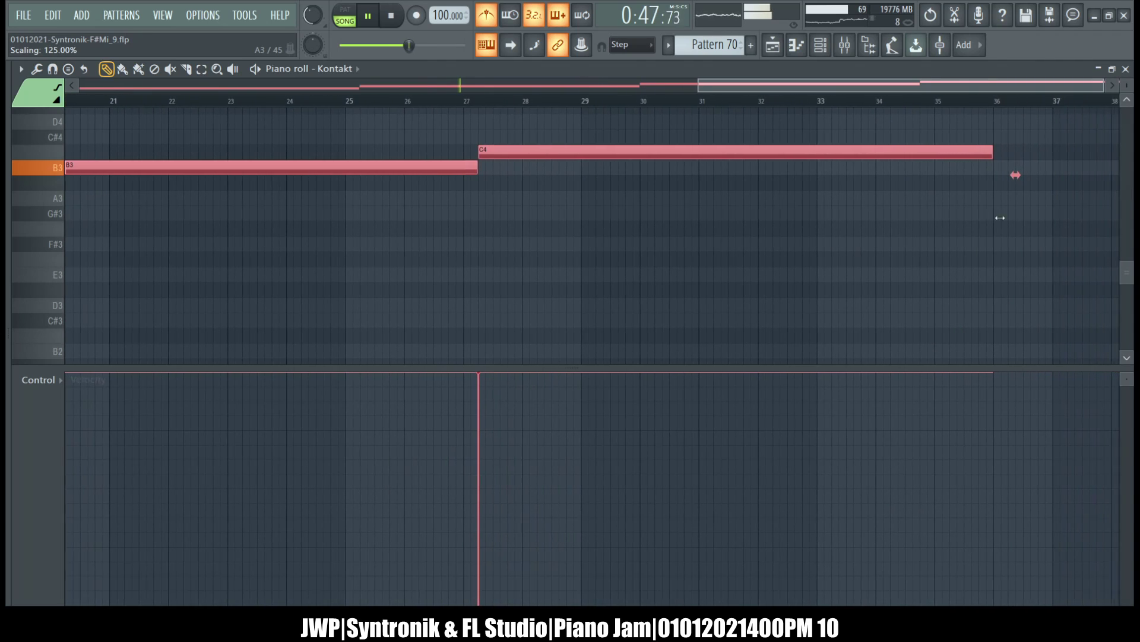
key("ctrl+z")
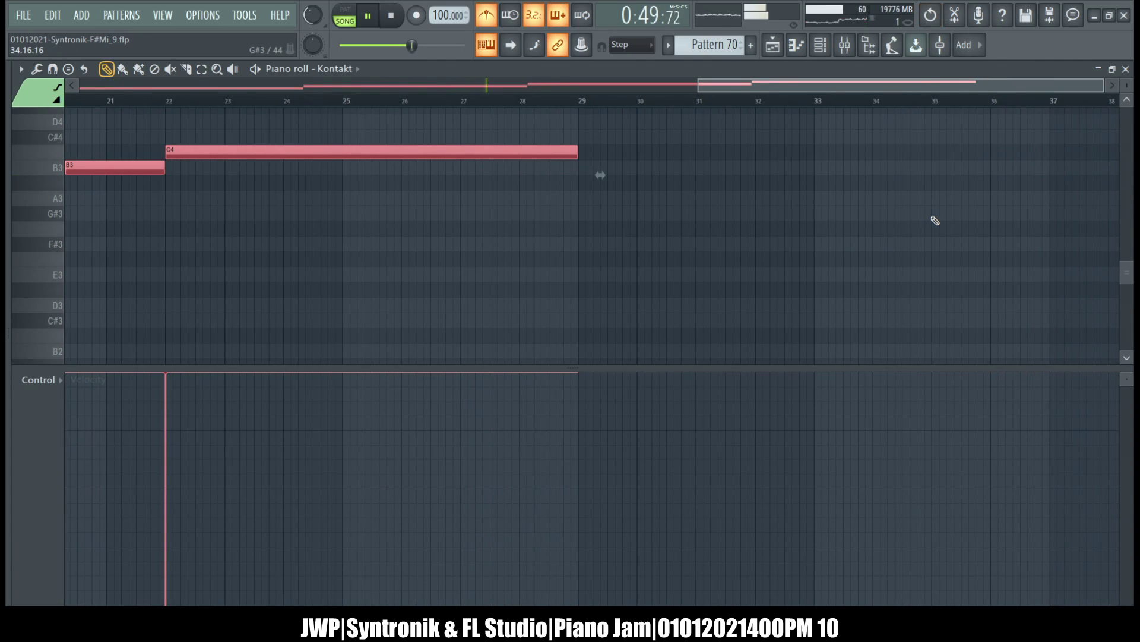
Undo the previous stretches applied to the four Kontakt notes in Pattern 70
right_click(932, 218, "ctrl")
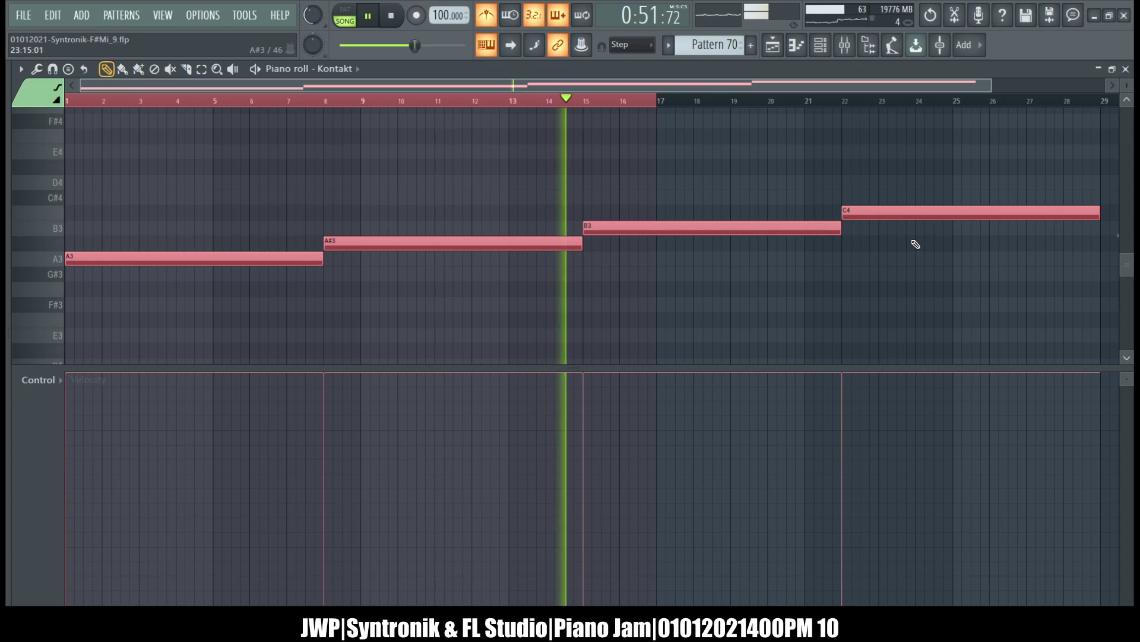
key("ctrl+z")
key("ctrl+alt+z")
key("ctrl+alt+z")
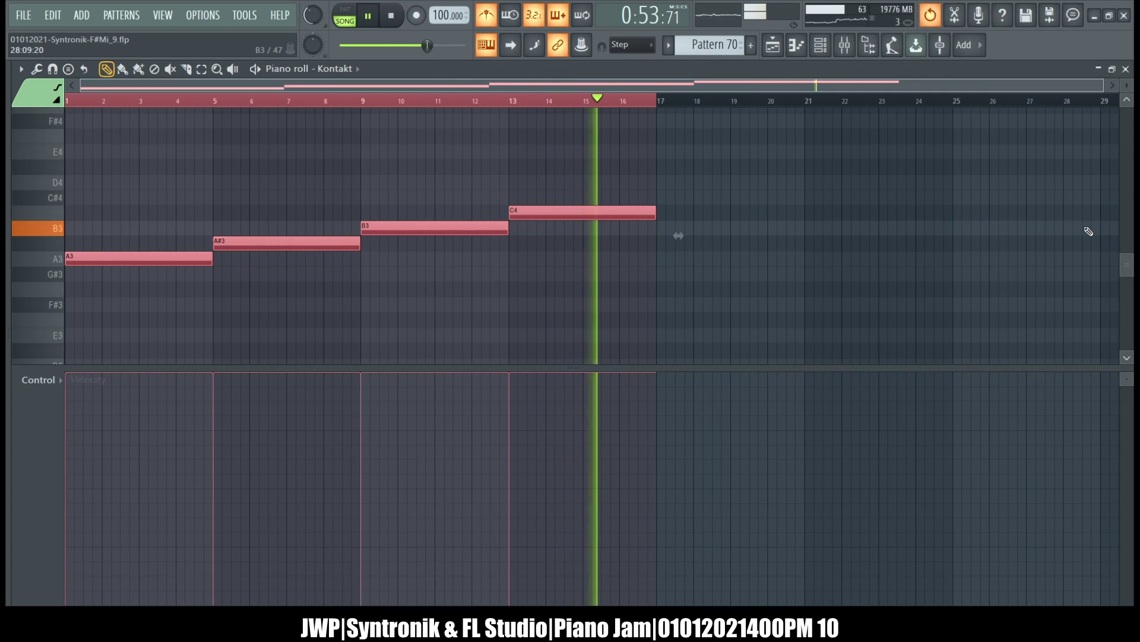
Try stretching Pattern 70's four-note sequence so that it ends at about bar 19.7
left_click_drag(679, 236, 765, 278)
key("ctrl+z")
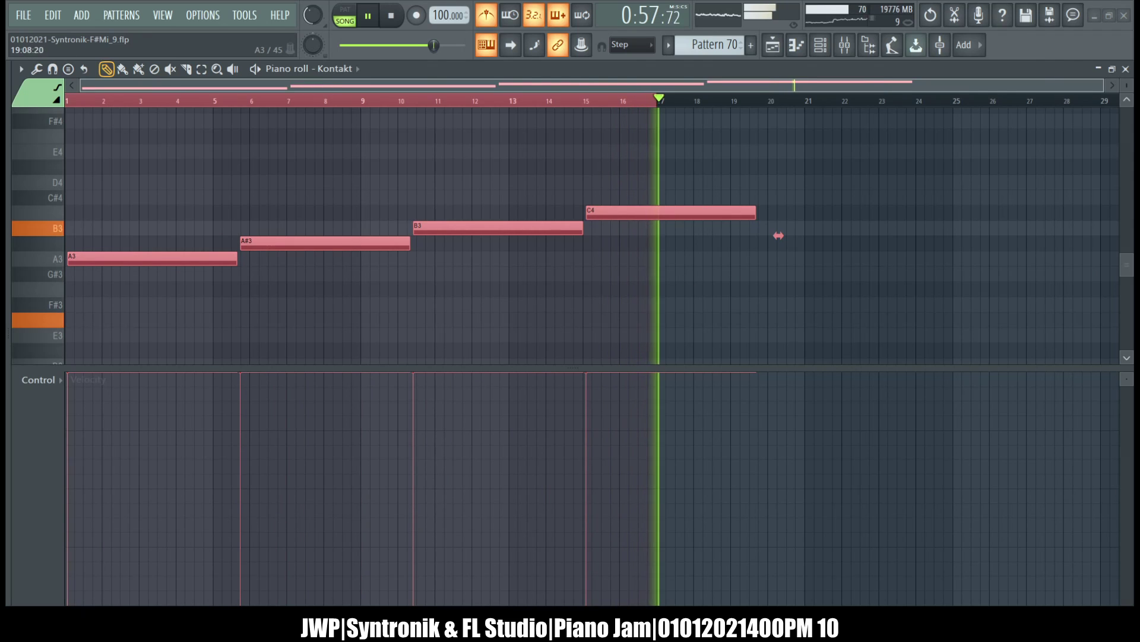
left_click(715, 151)
key("ctrl+z")
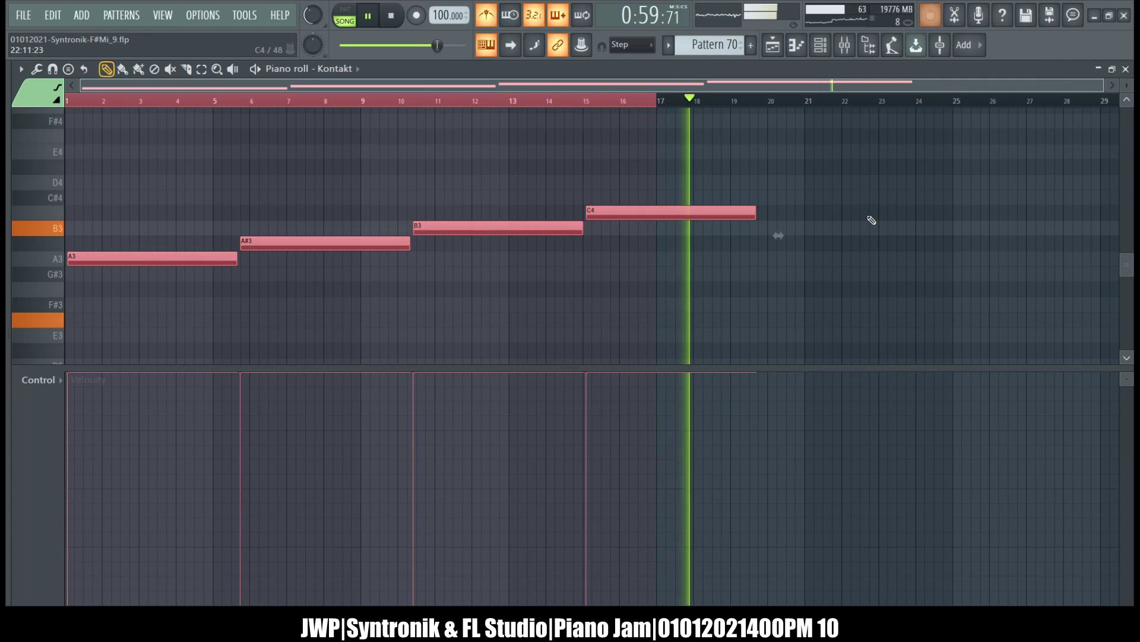
key("ctrl+z")
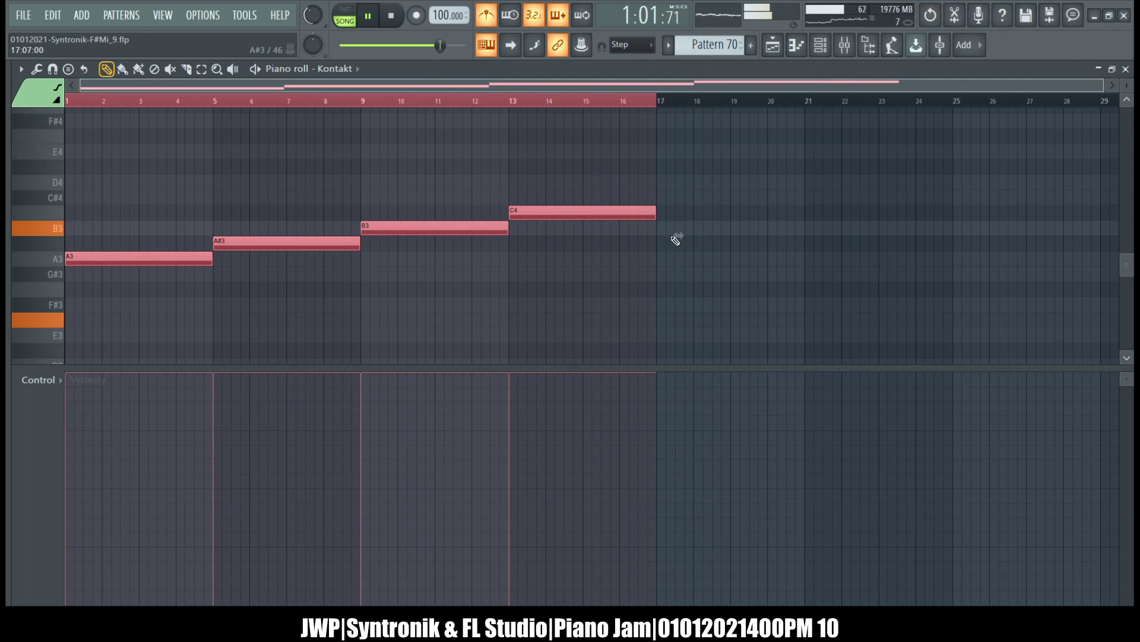
Stretch Pattern 70's four notes to eight bars each and check the clip in the playlist
left_click_drag(677, 236, 1061, 262)
key("F5")
scroll(627, 294, "right", 5)
scroll(628, 294, "left", 4)
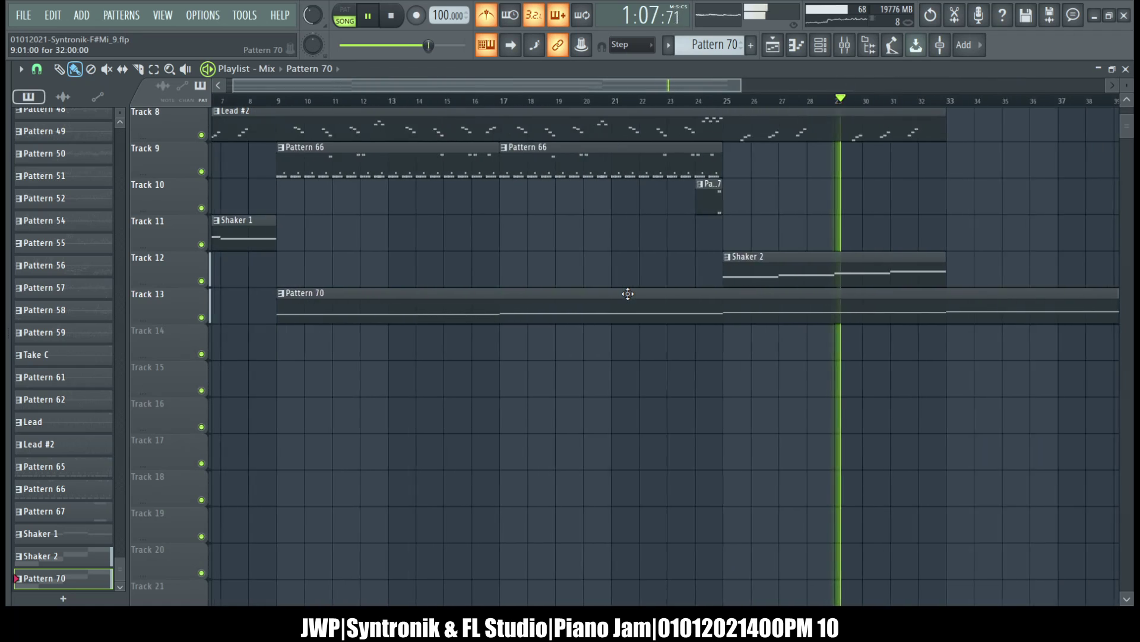
Delete the stray F3 note starting in bar 26 of Pattern 70
key("F7")
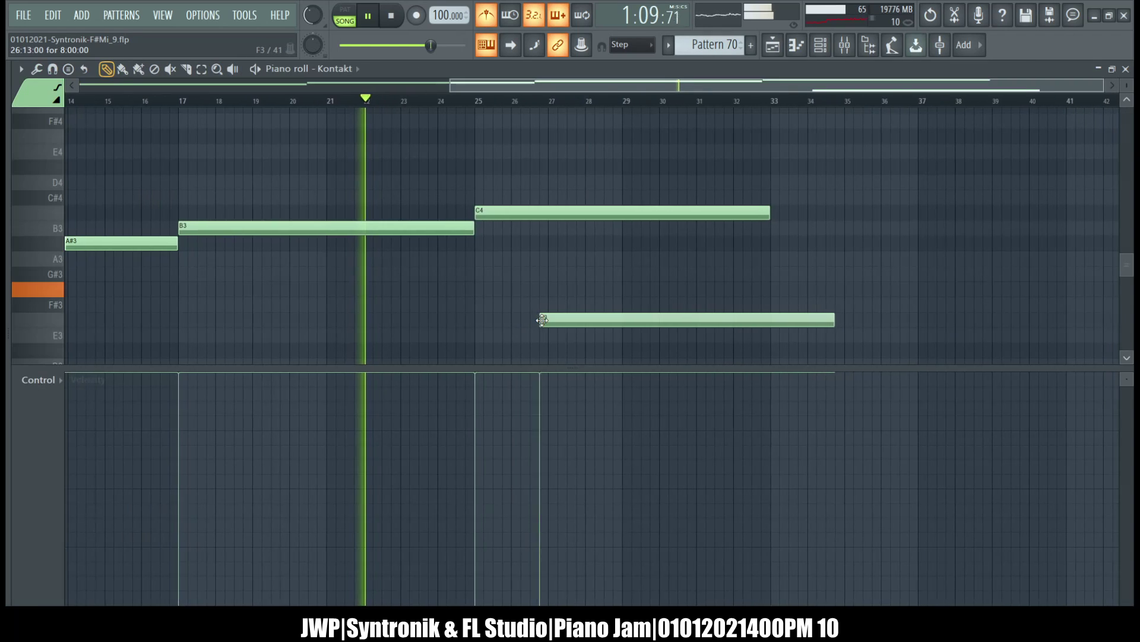
right_click(667, 318)
scroll(611, 275, "left", 5)
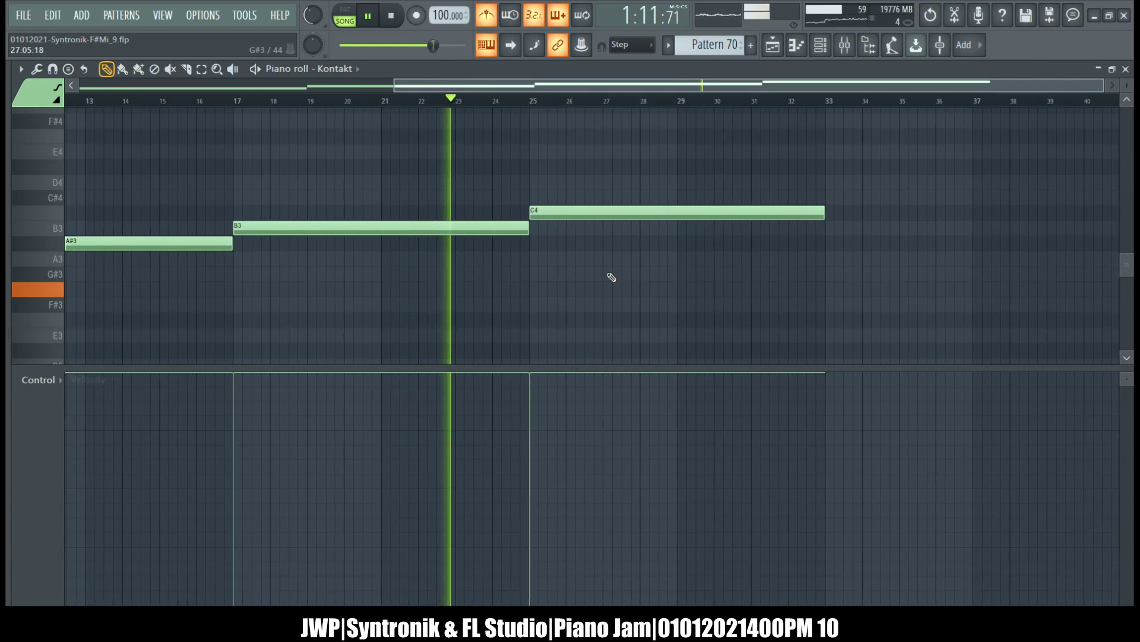
scroll(612, 277, "left", 7)
scroll(612, 277, "right", 3)
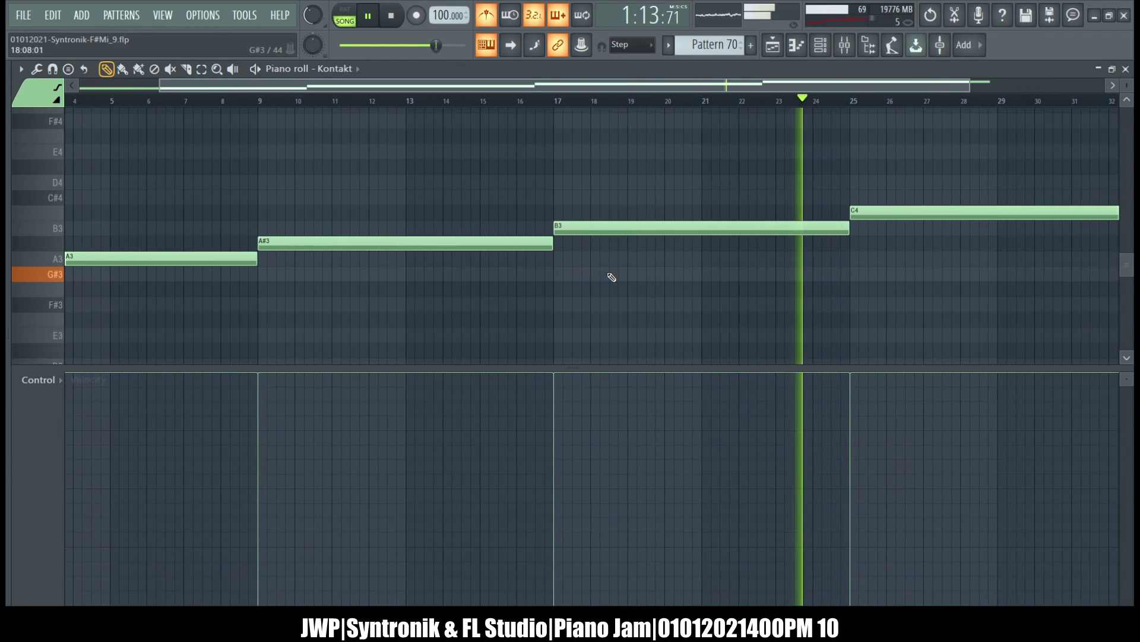
Undo the eight-bar stretch of the four notes in Pattern 70
key("ctrl+a")
key("ctrl+z")
key("ctrl+alt+z")
key("ctrl+alt+z")
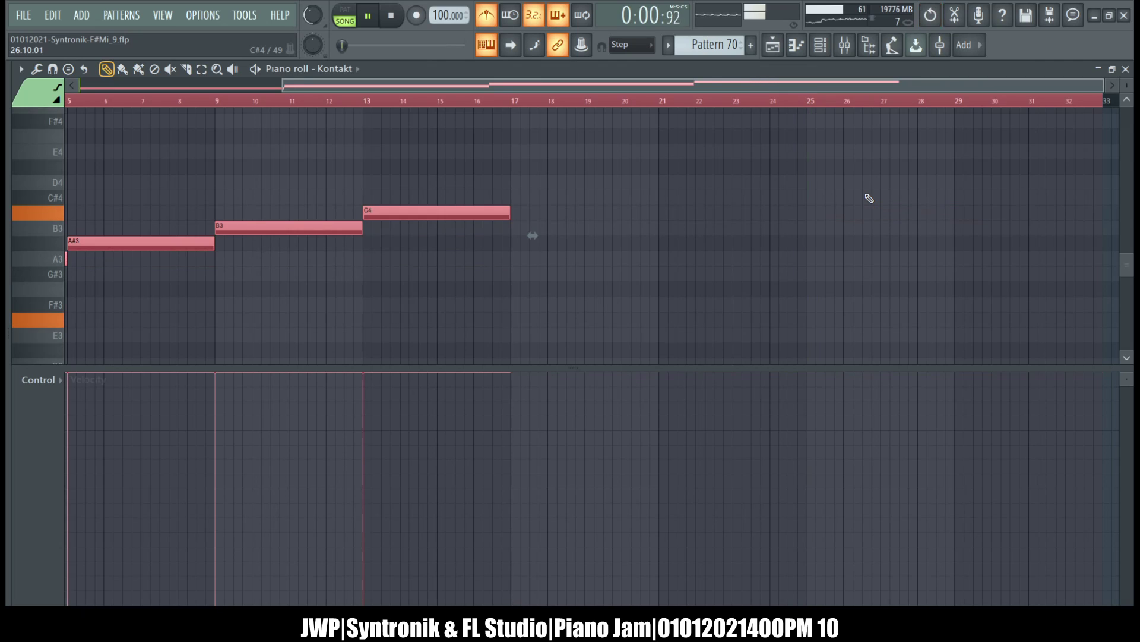
Review the arrangement in the playlist and inspect the Kontakt shaker instrument, ending with playback stopped
left_click(772, 52)
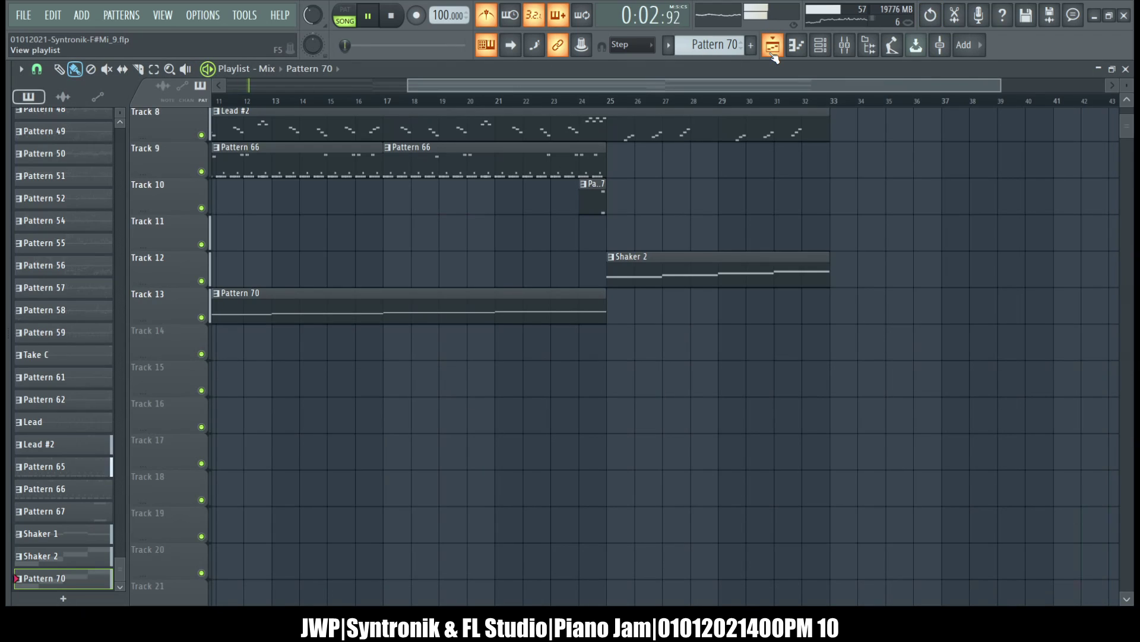
scroll(710, 236, "left", 4)
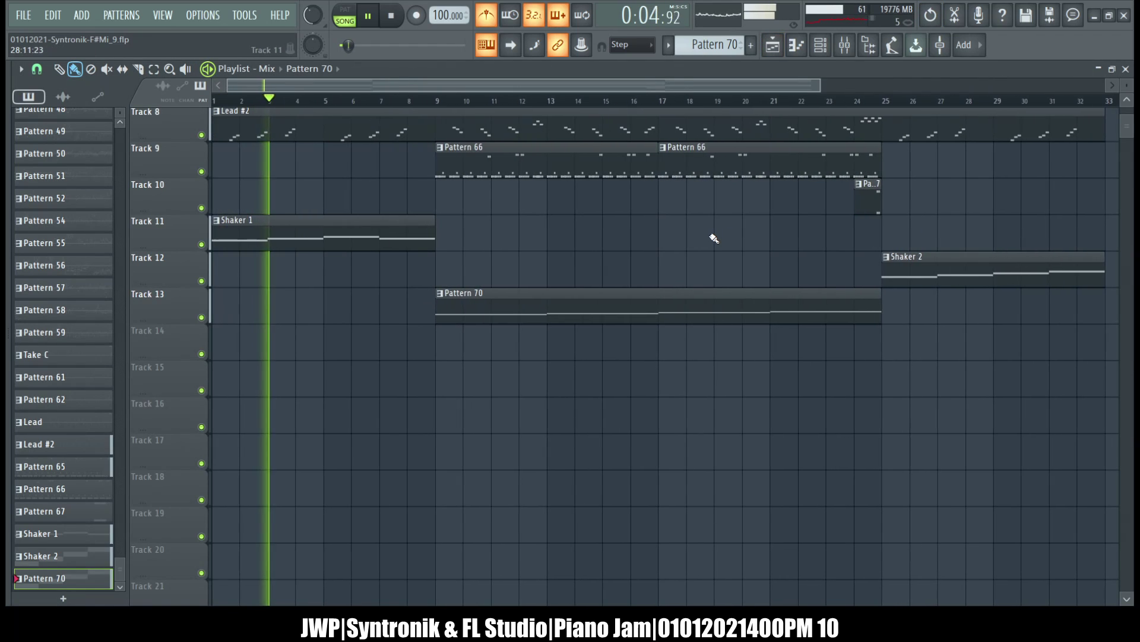
scroll(710, 236, "up", 3)
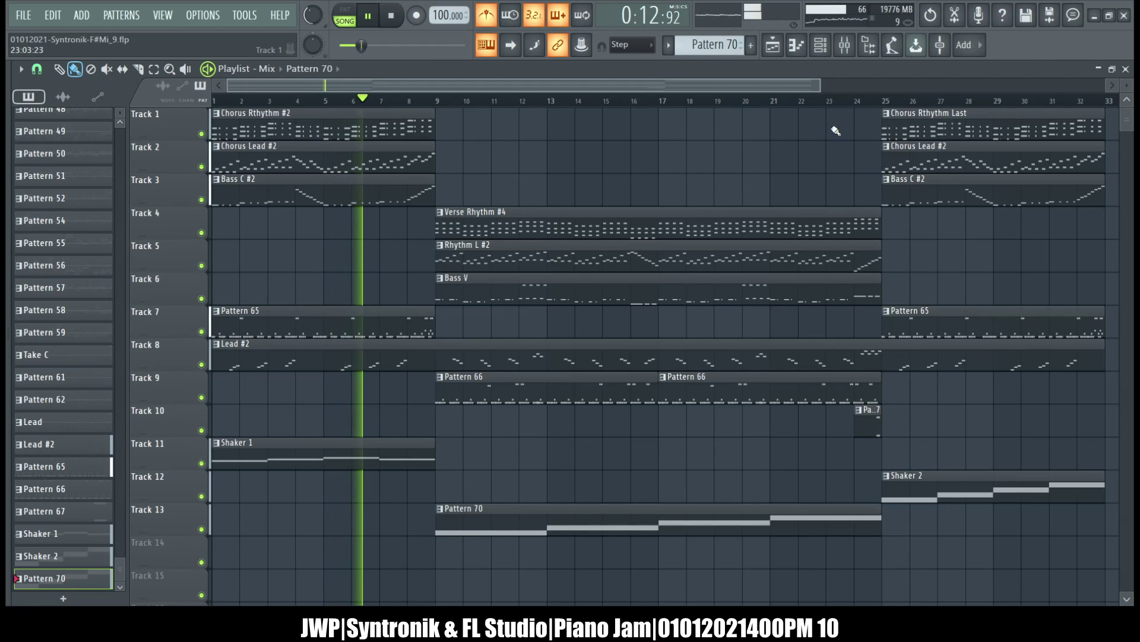
left_click(827, 50)
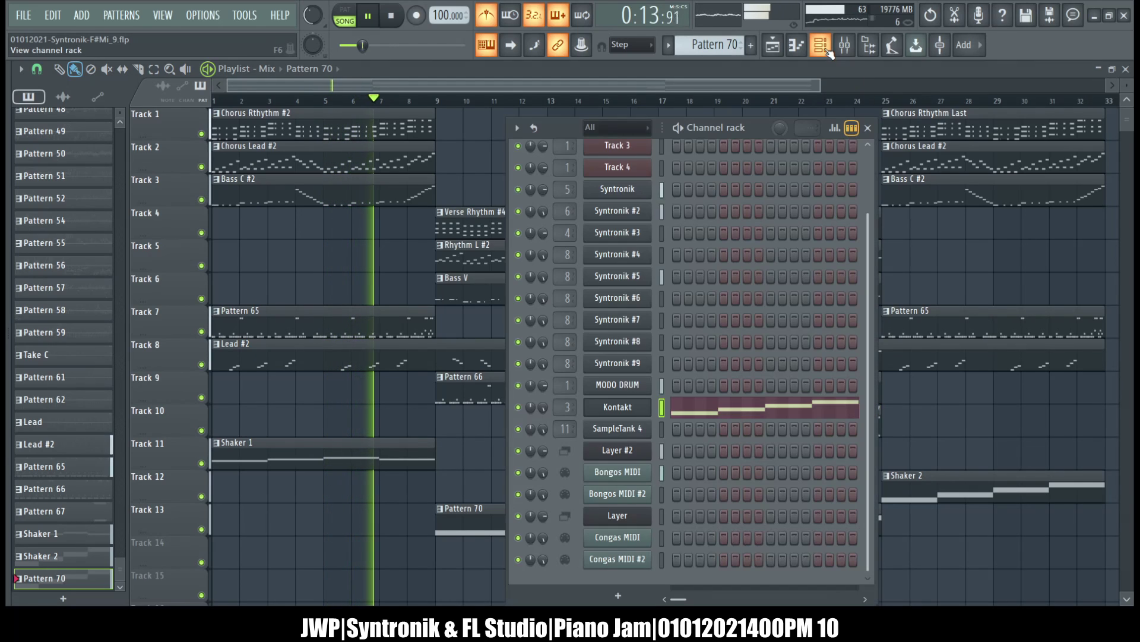
left_click(617, 407)
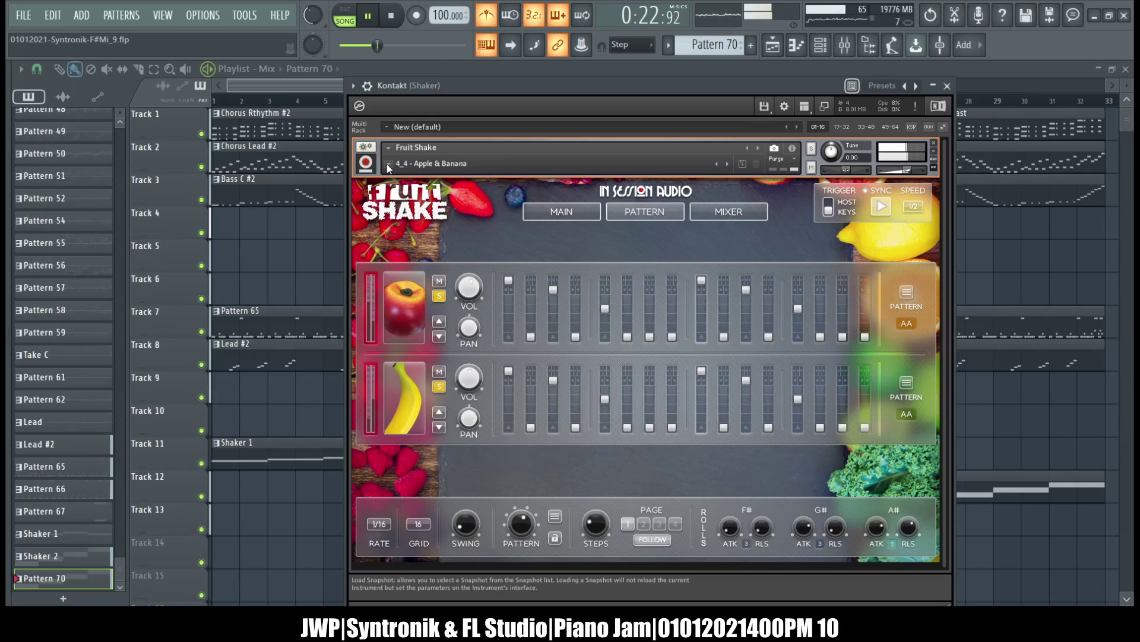
key("space")
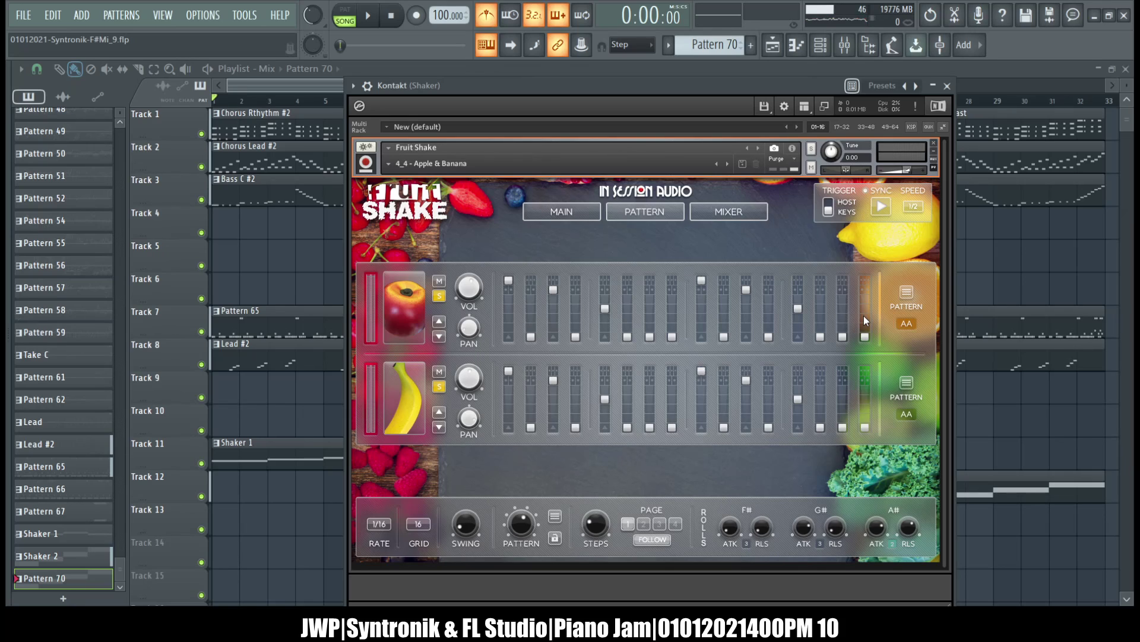
Cut the Kontakt channel's notes from Pattern 70, Shaker 2 and Shaker 1
left_click(820, 44)
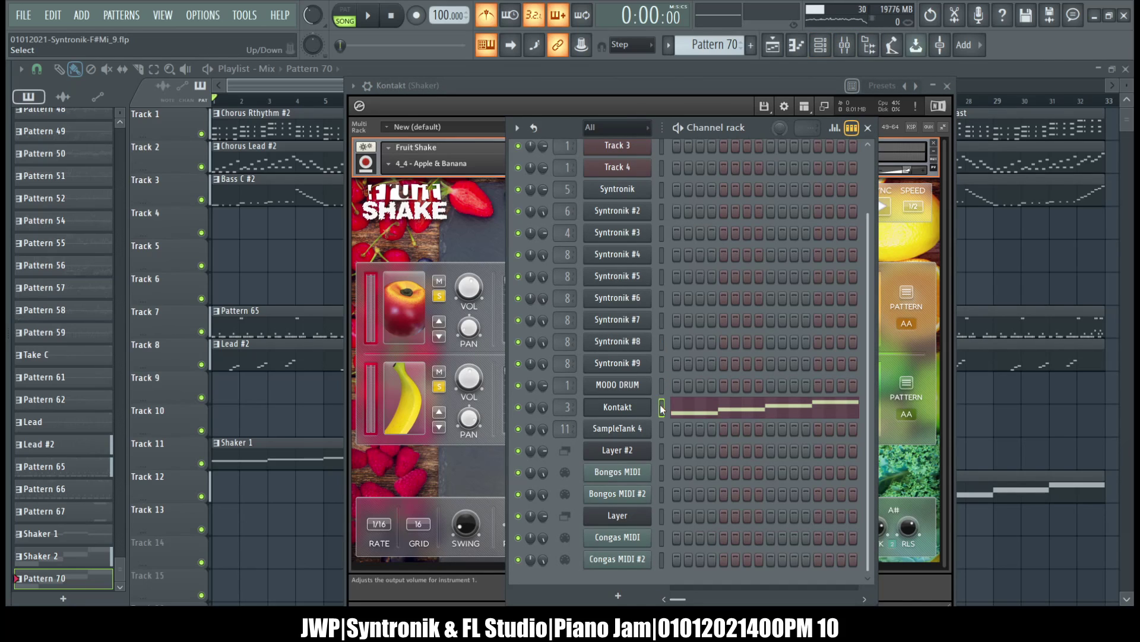
key("ctrl+x")
key("Down")
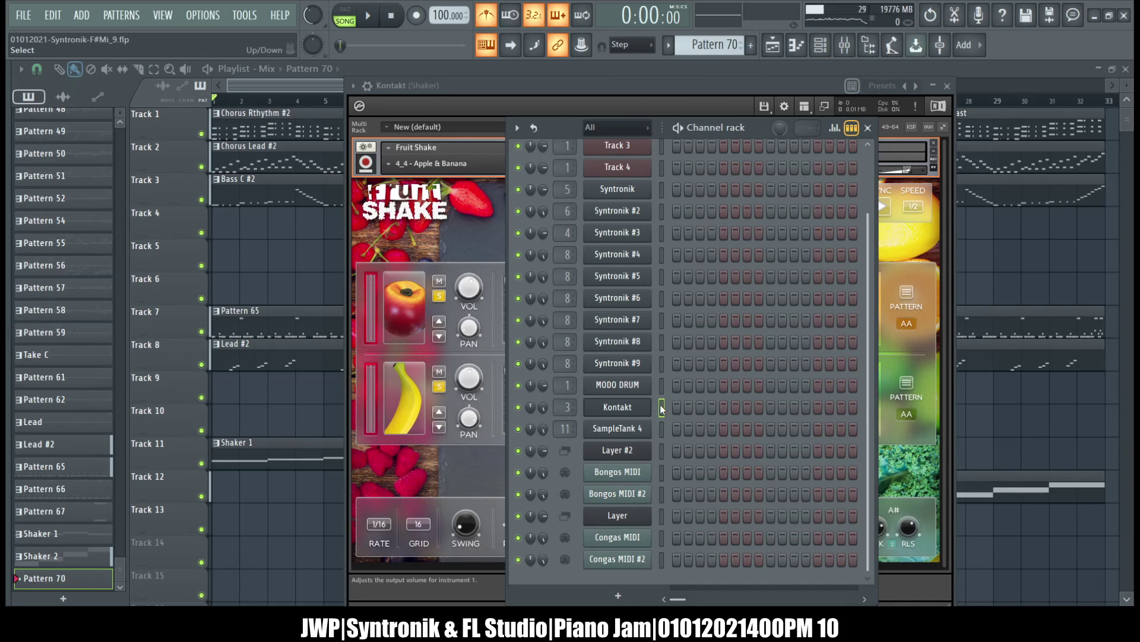
key("Left")
key("ctrl+x")
key("Left")
key("ctrl+x")
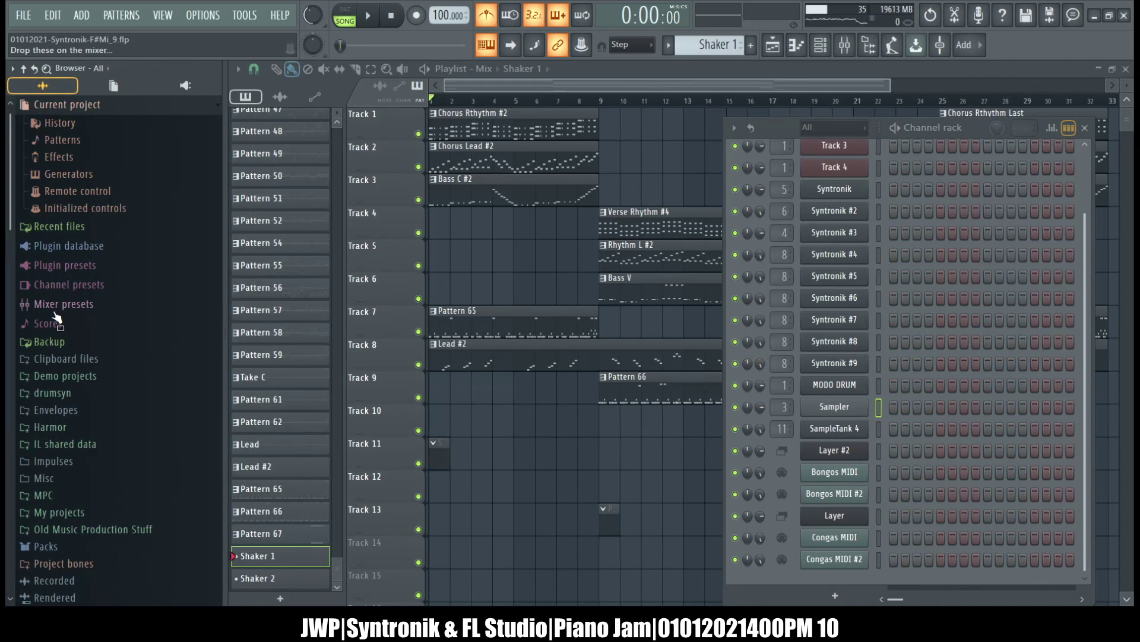
Look through the installed VST effects in the plugin database
left_click(183, 87)
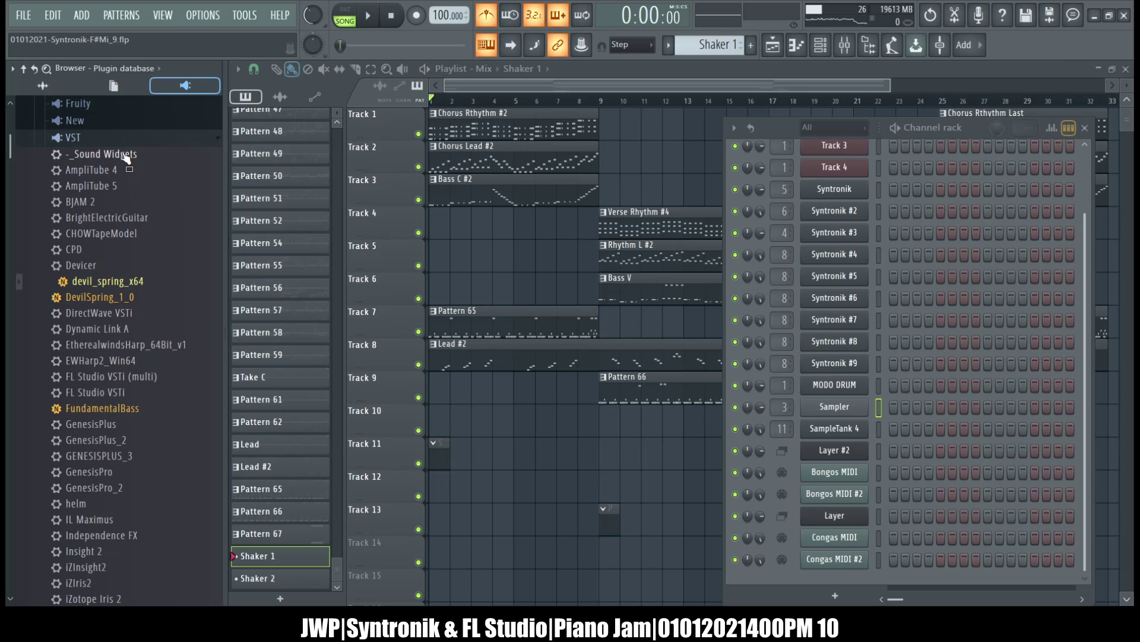
scroll(124, 196, "down", 15)
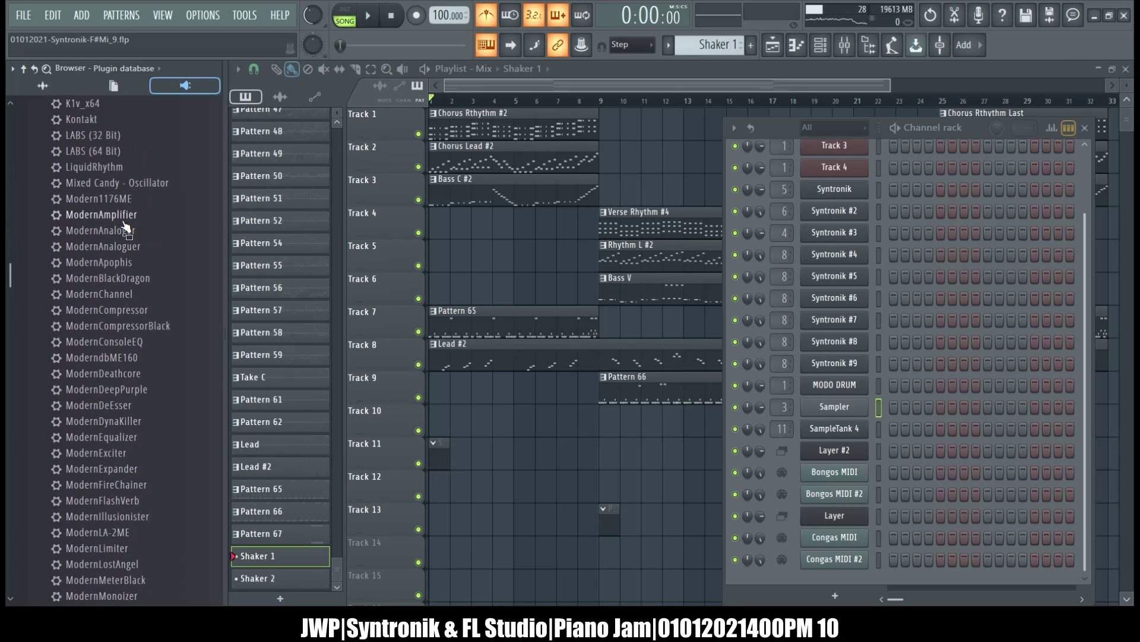
scroll(124, 222, "down", 15)
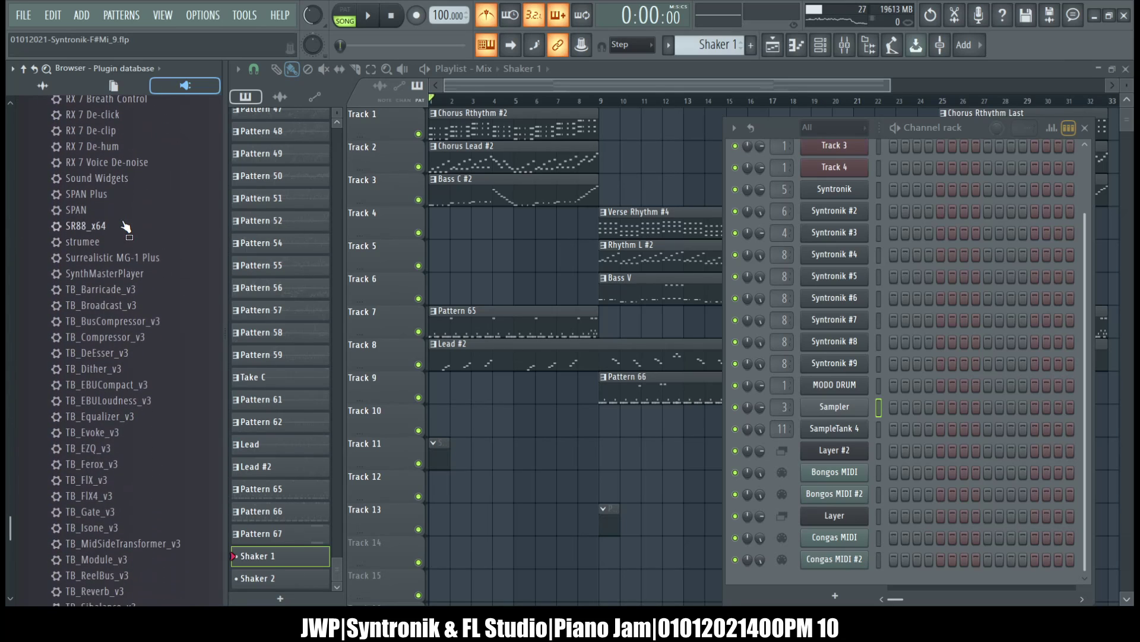
scroll(124, 224, "down", 1)
scroll(125, 225, "down", 3)
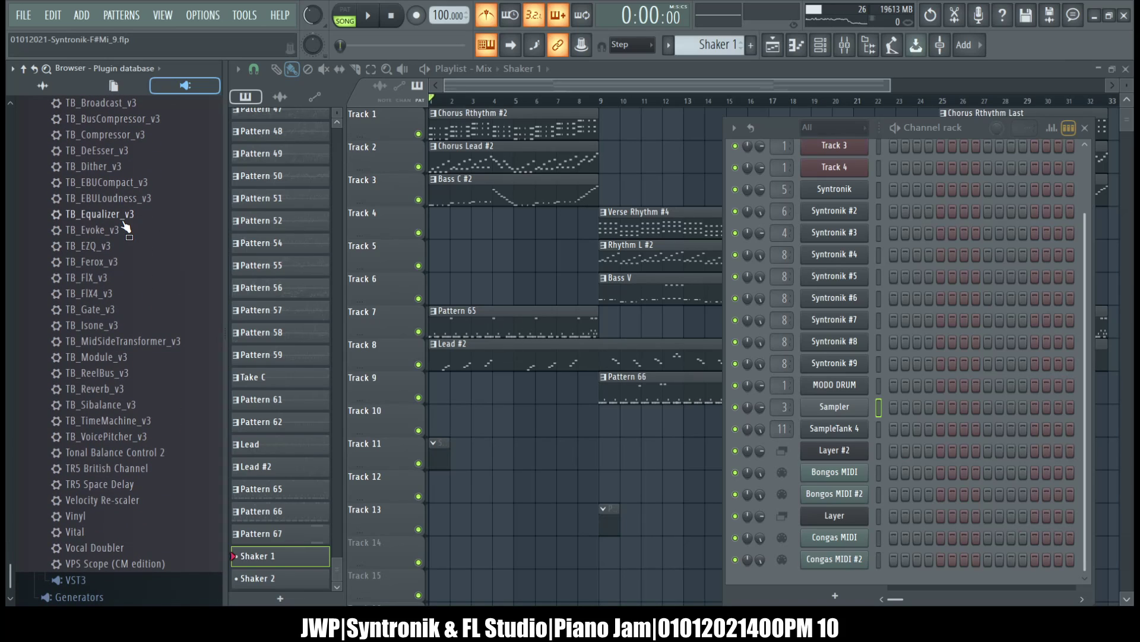
scroll(126, 227, "up", 20)
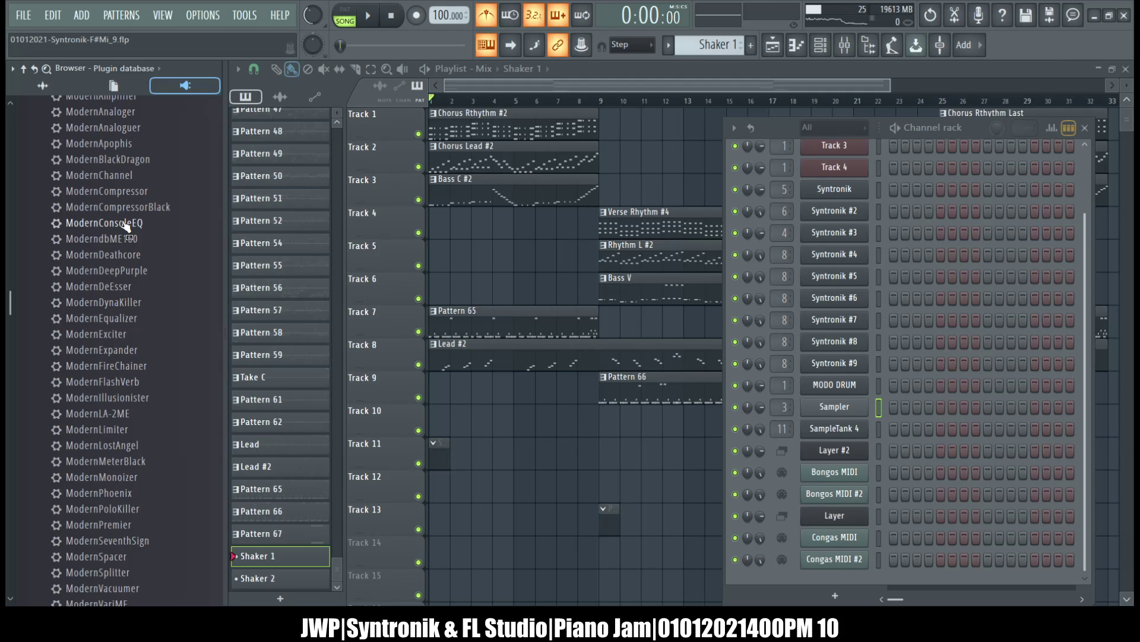
scroll(125, 227, "up", 15)
scroll(125, 227, "up", 7)
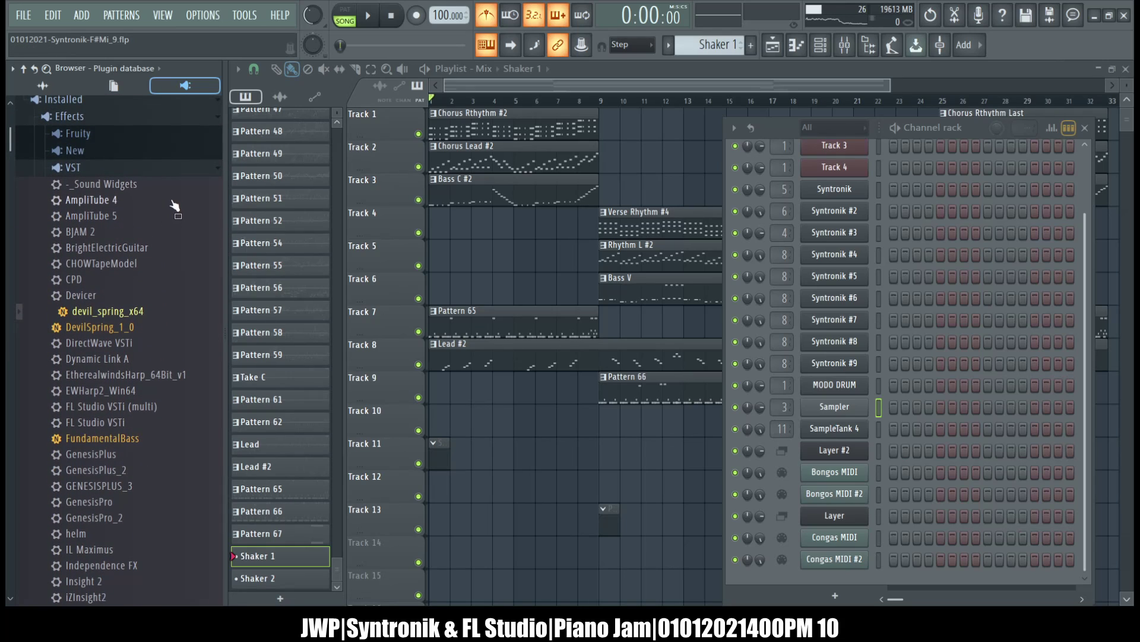
Check the installed VST3 effects in the plugin database
left_click(133, 175)
left_click(89, 243)
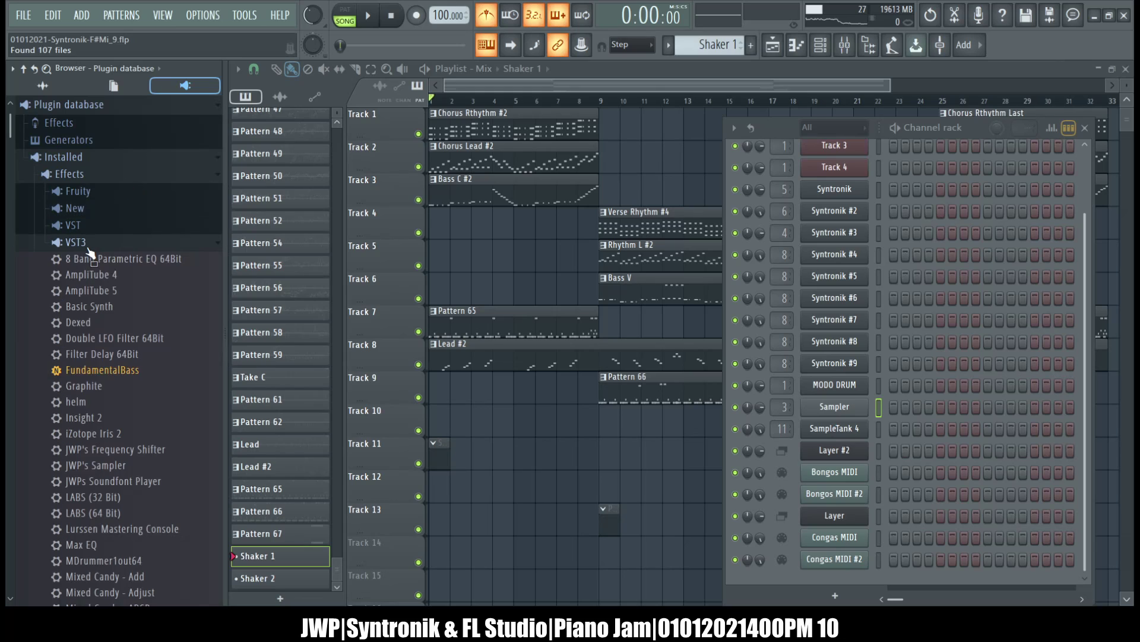
scroll(119, 267, "down", 4)
scroll(201, 293, "down", 2)
scroll(201, 294, "up", 8)
left_click(88, 177)
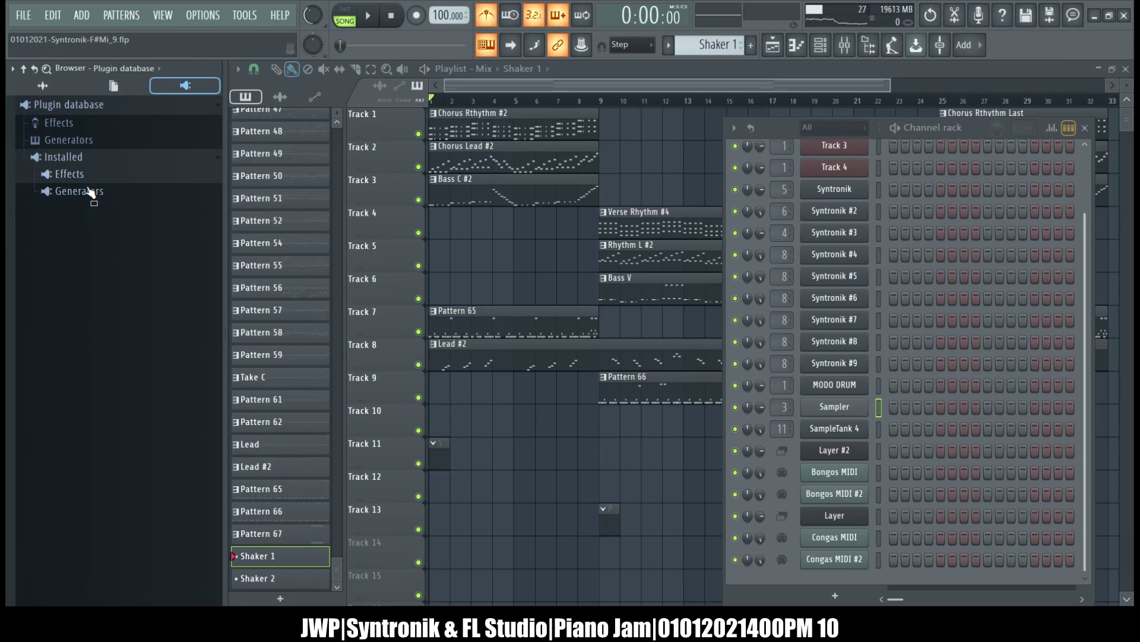
Look through the installed VST generators in the plugin database for a shaker instrument and close the browser
left_click(89, 193)
left_click(72, 242)
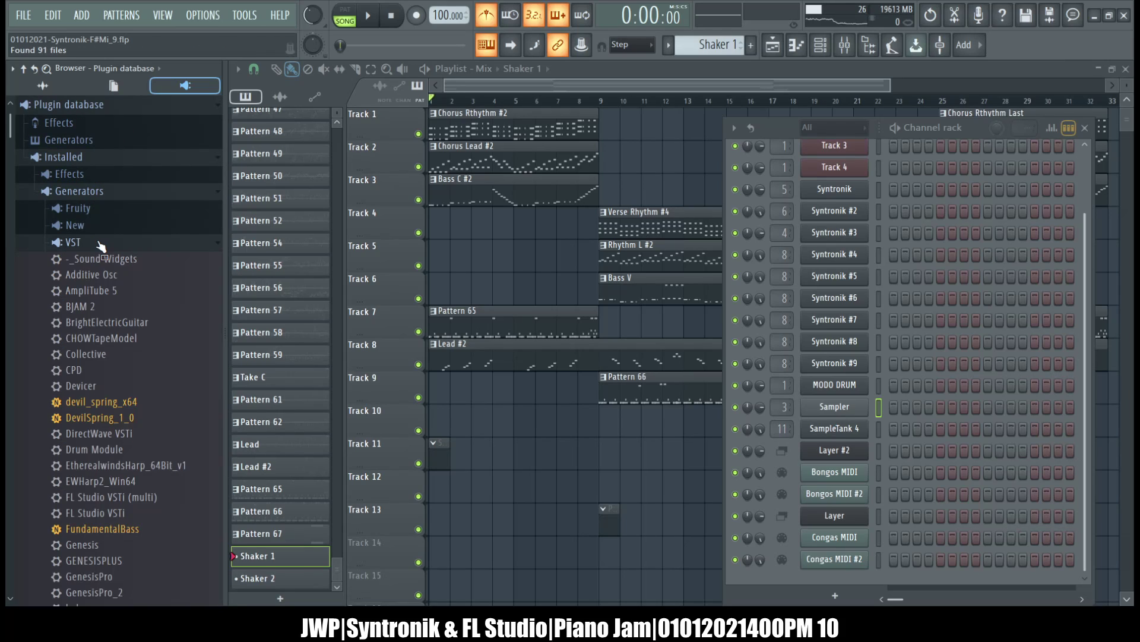
scroll(102, 297, "down", 6)
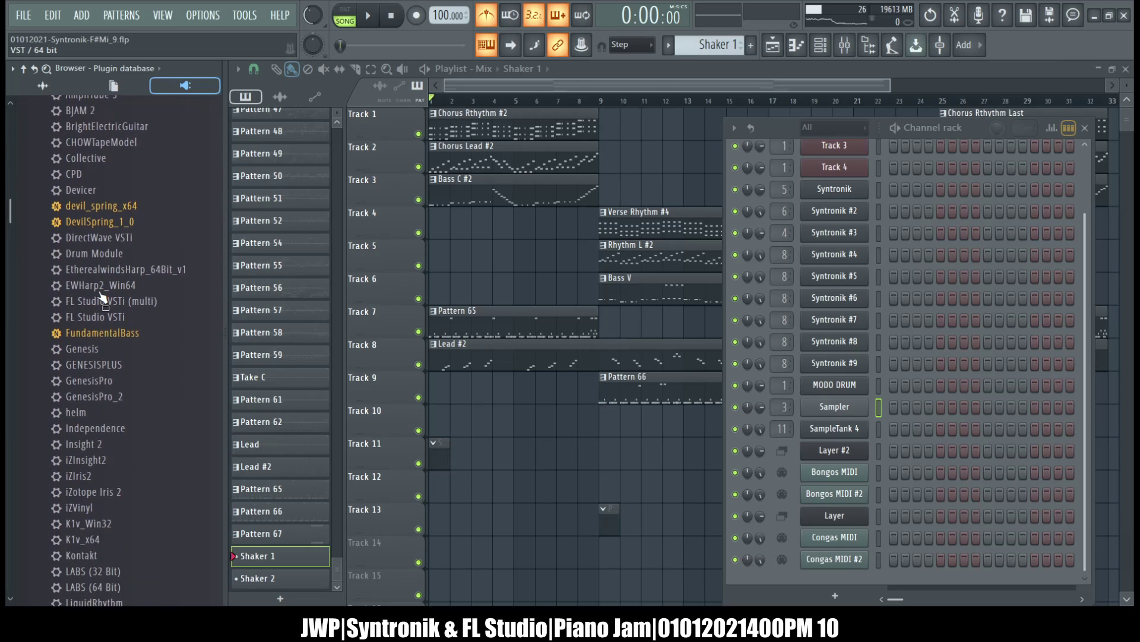
scroll(103, 297, "down", 5)
scroll(103, 297, "down", 6)
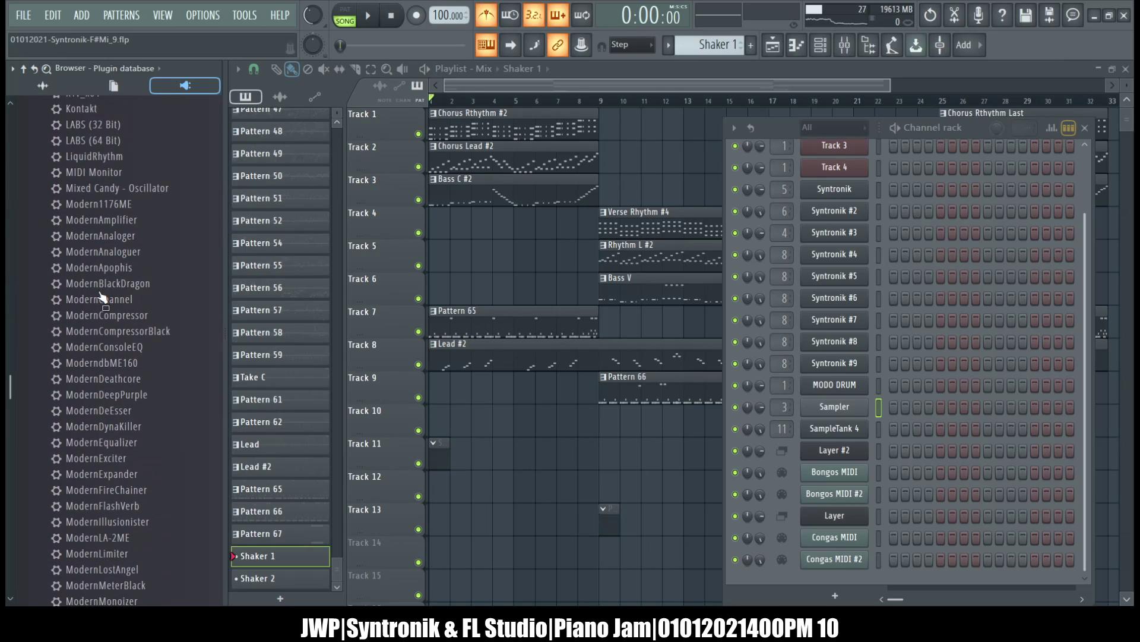
scroll(102, 297, "down", 4)
scroll(102, 297, "down", 8)
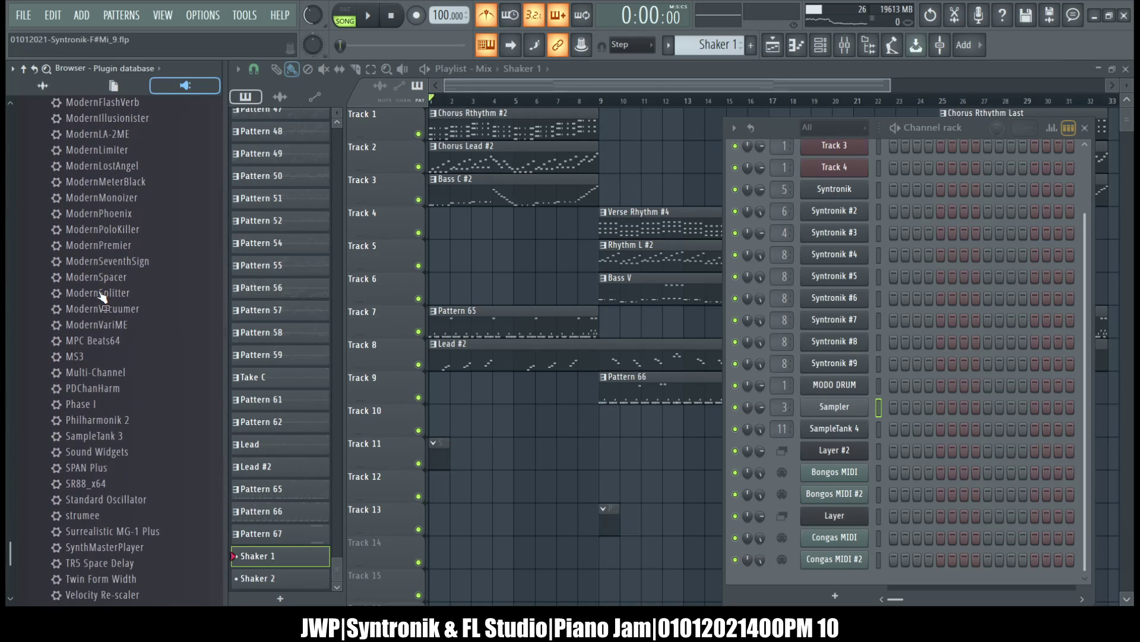
scroll(102, 297, "up", 20)
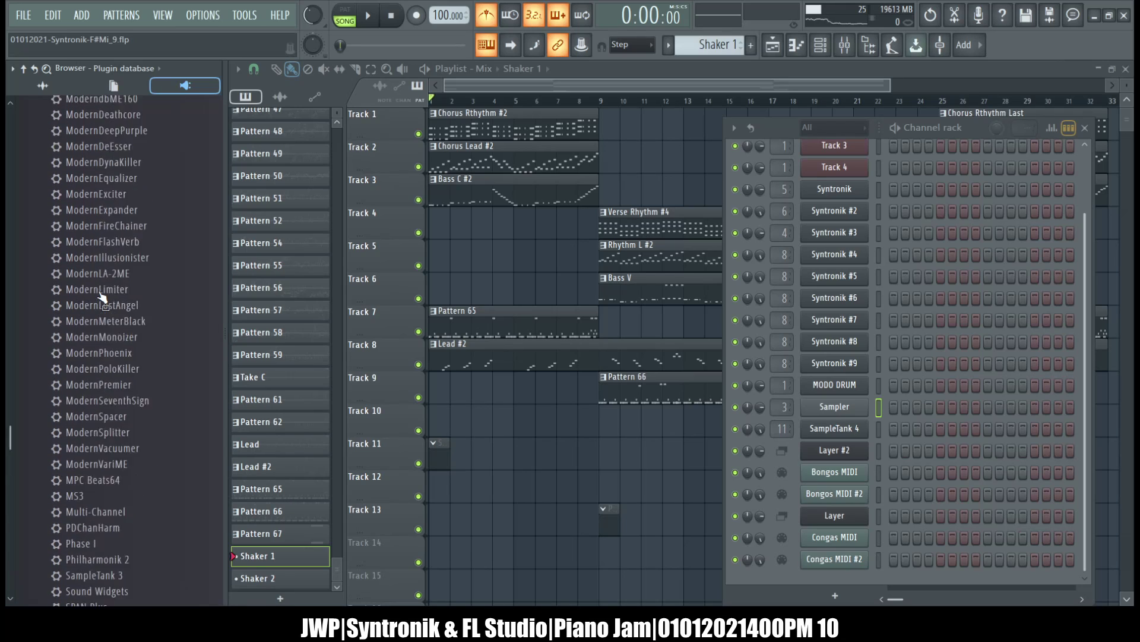
scroll(102, 297, "down", 2)
scroll(102, 297, "down", 1)
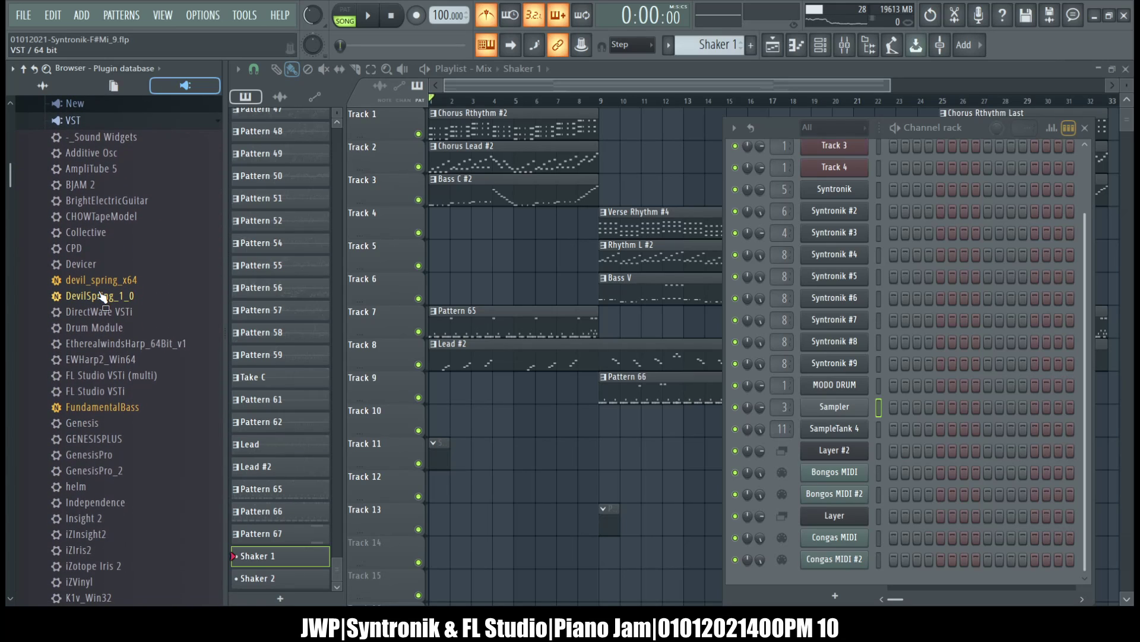
scroll(102, 297, "down", 12)
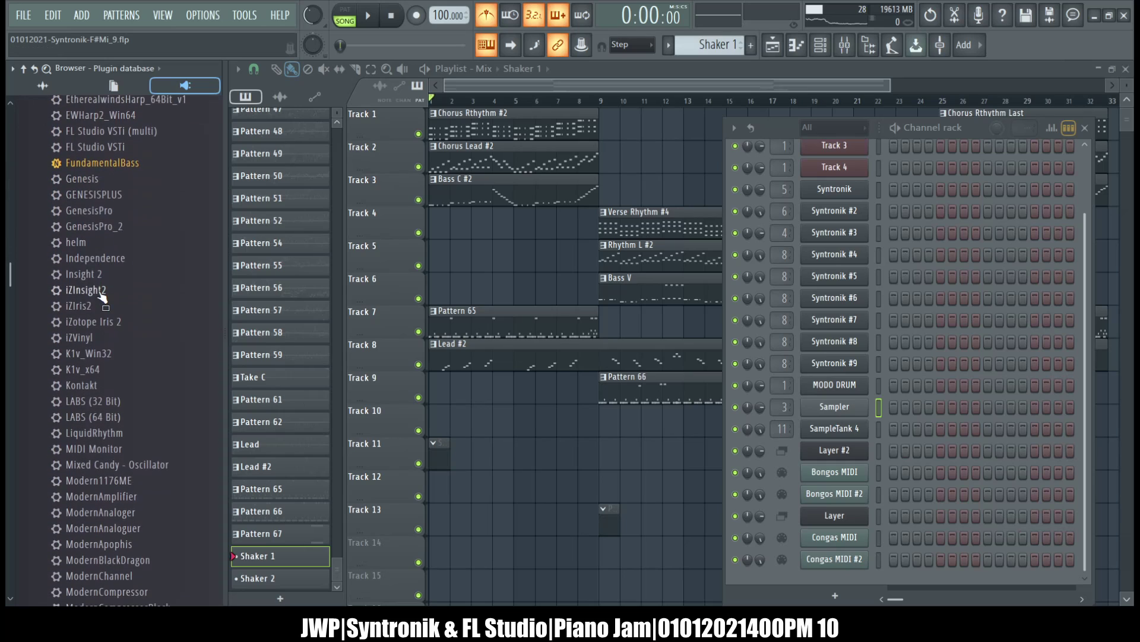
scroll(103, 297, "down", 10)
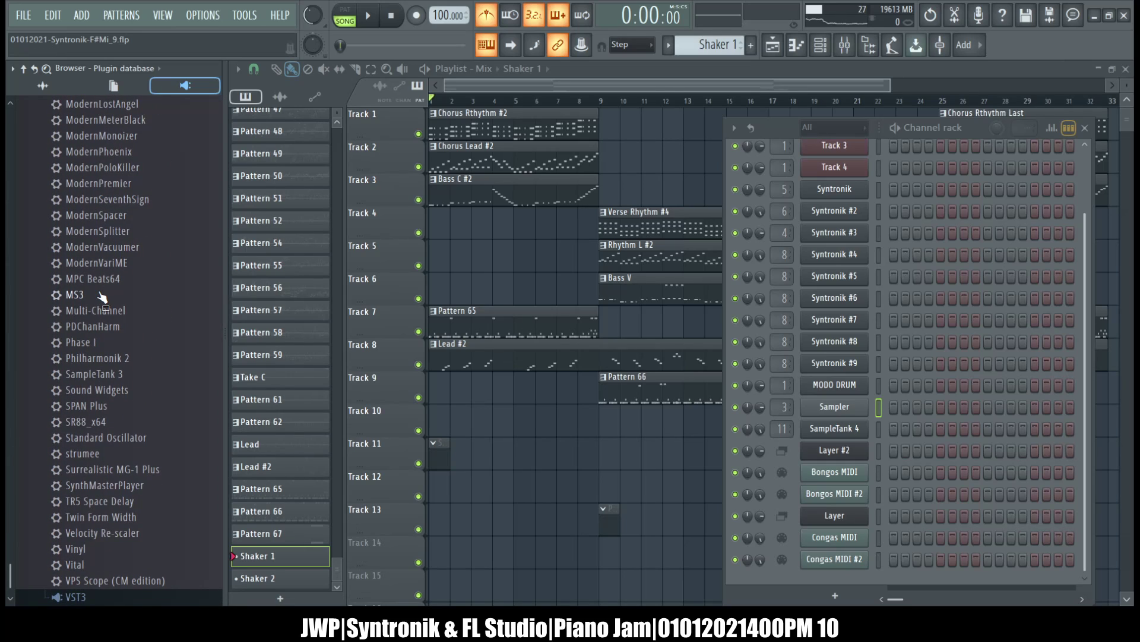
scroll(102, 297, "up", 20)
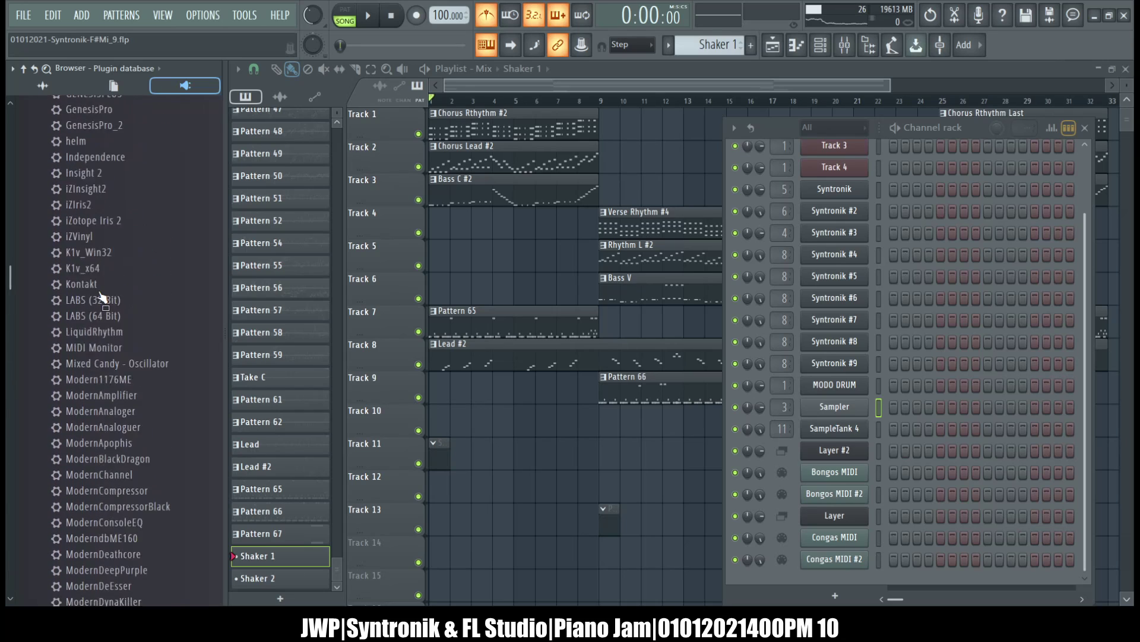
key("alt+F8")
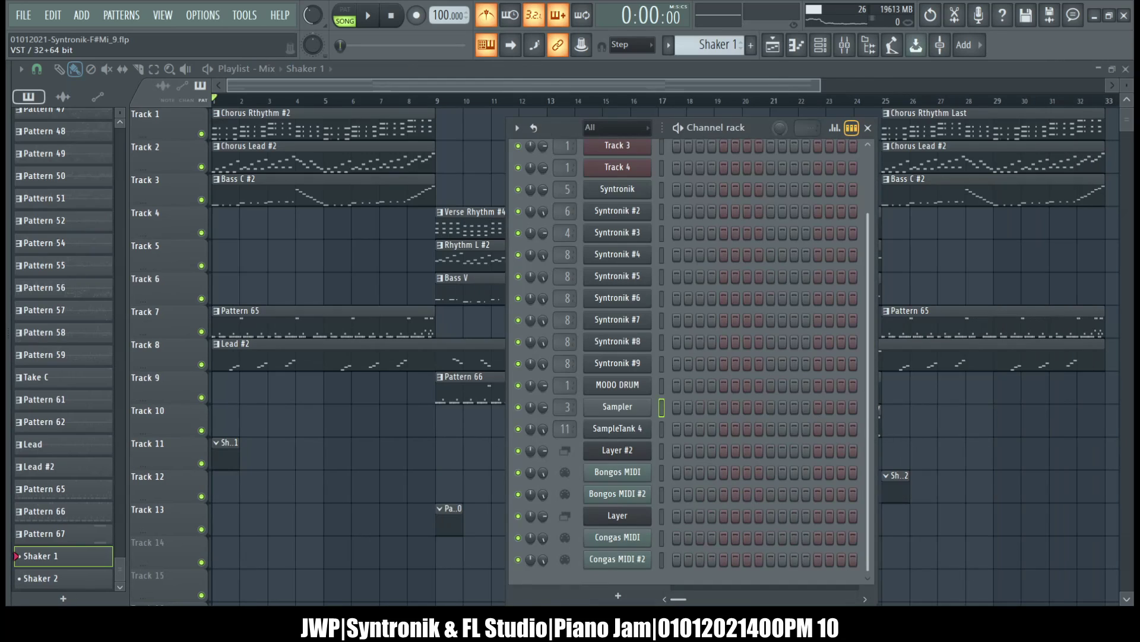
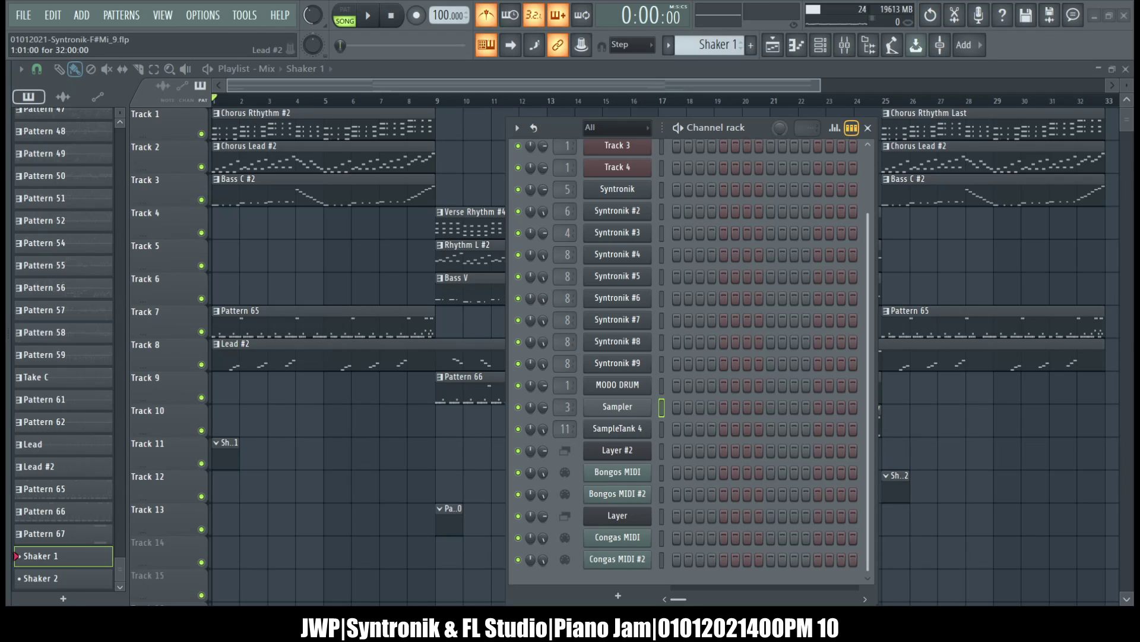
Save the project and check the settings of the Sampler channel
key("ctrl+s")
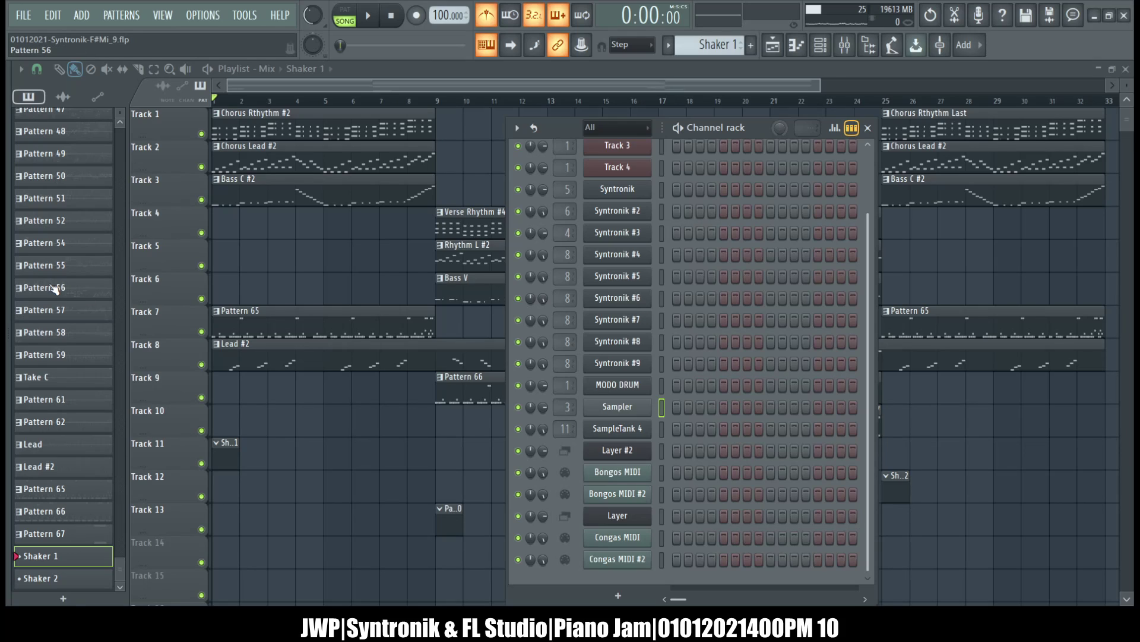
left_click(631, 416)
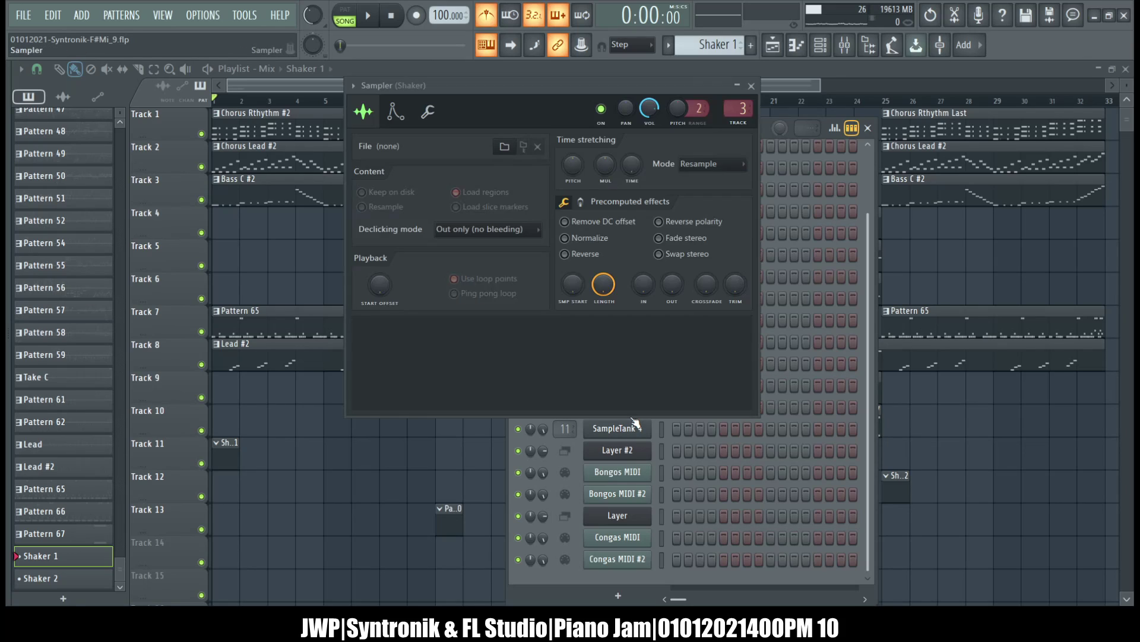
left_click(751, 85)
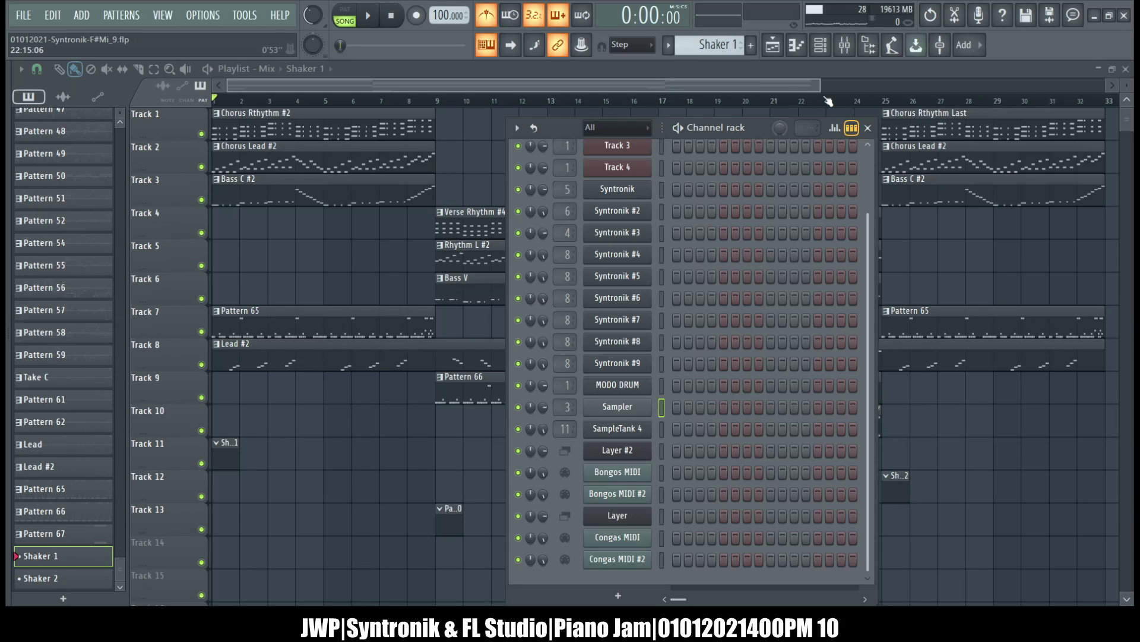
Replace the Sampler channel's instrument with the Sound Widgets VST generator from the plugin database
key("alt+F8")
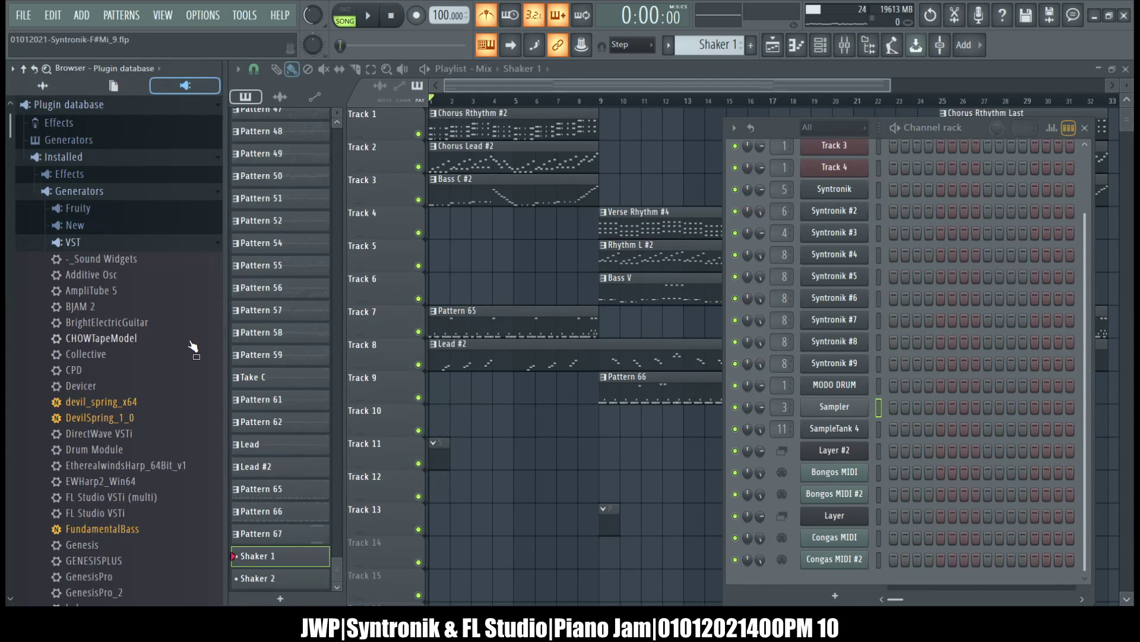
scroll(145, 288, "down", 20)
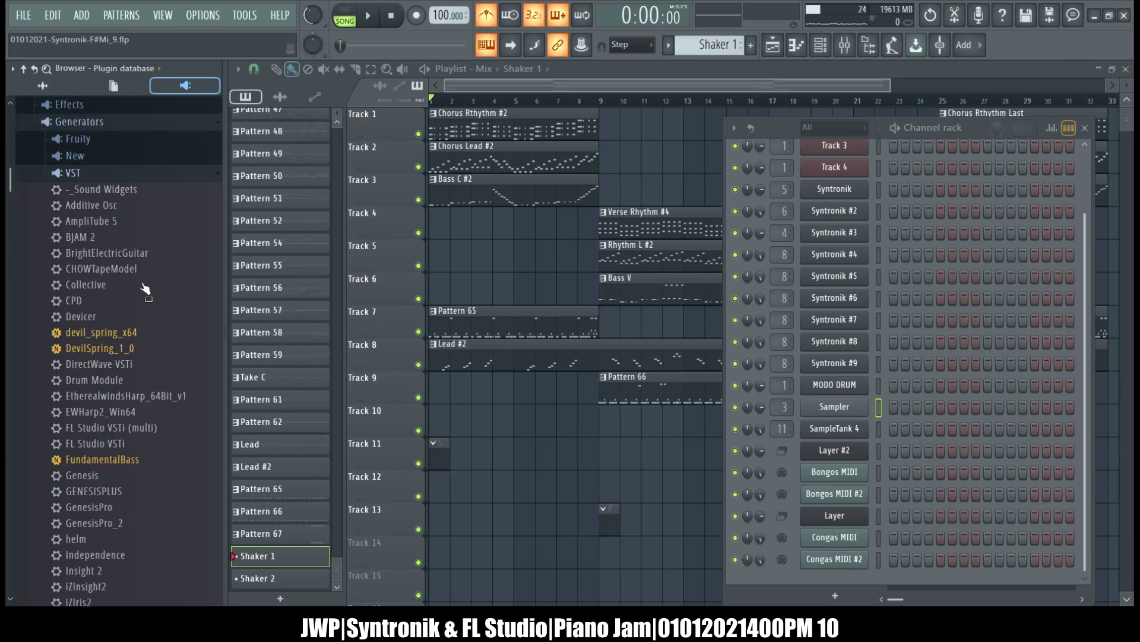
scroll(144, 287, "down", 10)
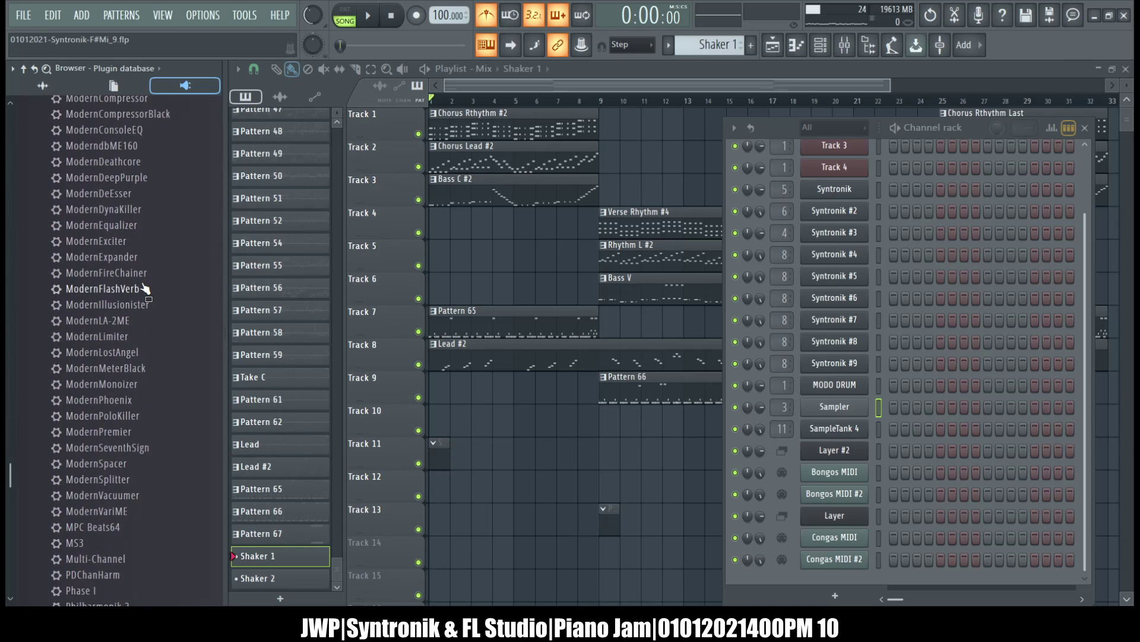
left_click_drag(113, 389, 419, 197)
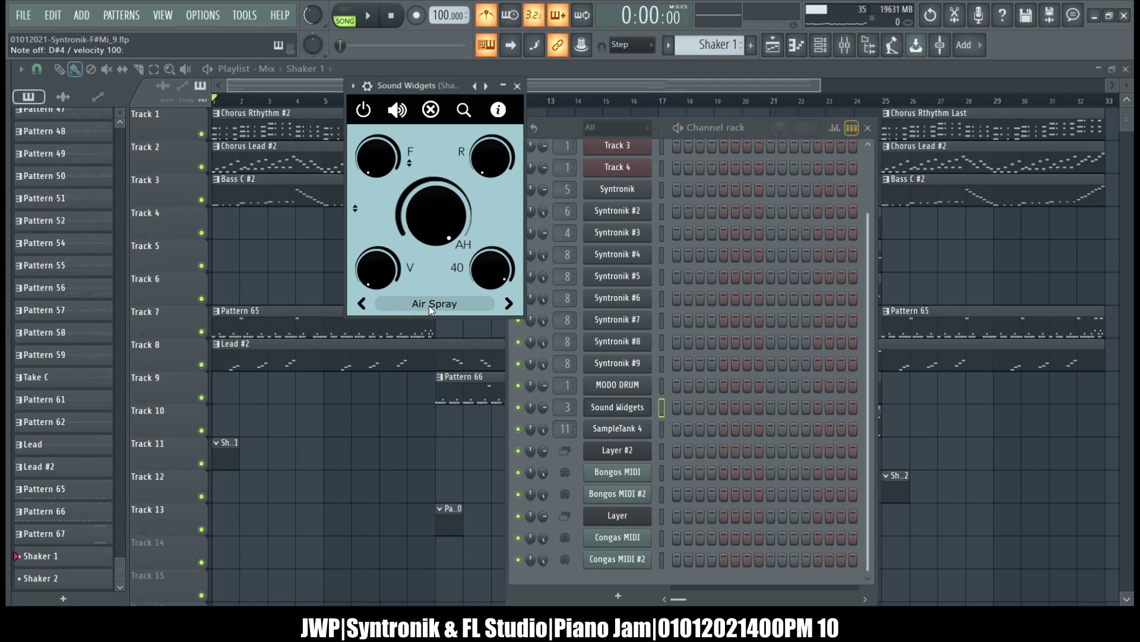
Audition the Sound Widgets presets from Air Spray through Bamboo Chimes, Beep Beep, Boom Click and Click Flick to Coin Shaker
left_click(508, 304)
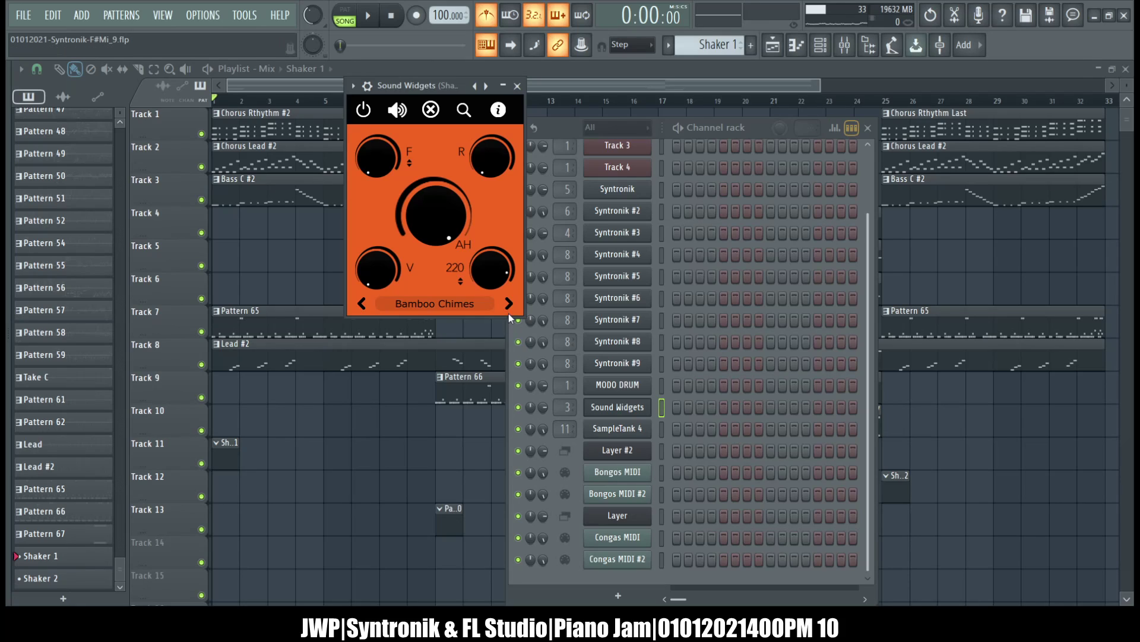
left_click(510, 304)
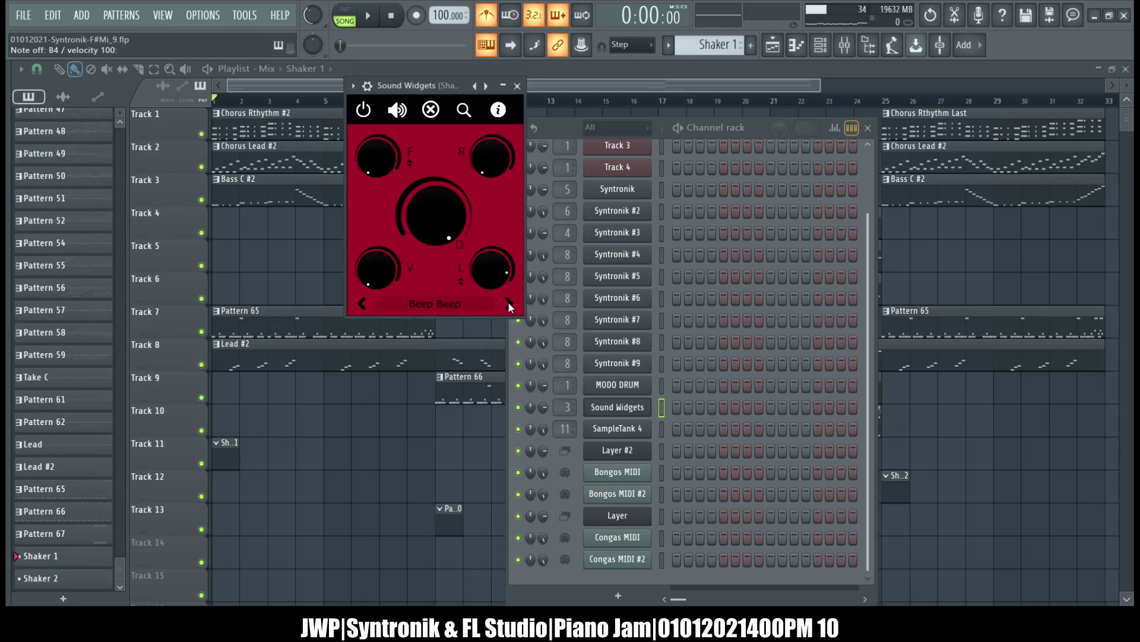
left_click(509, 304)
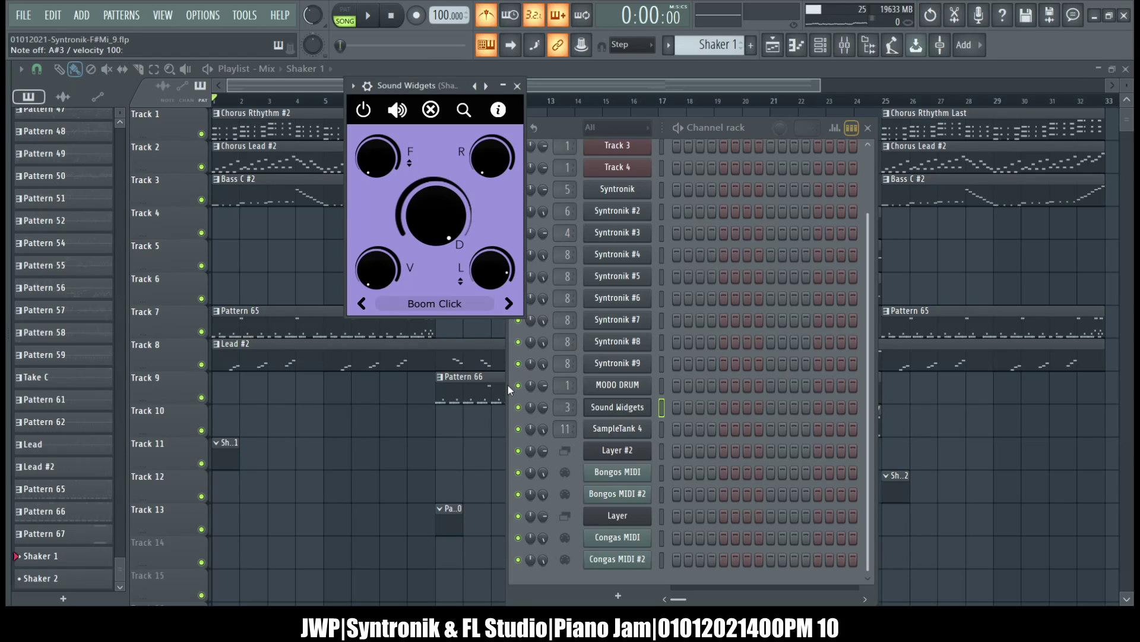
left_click(508, 304)
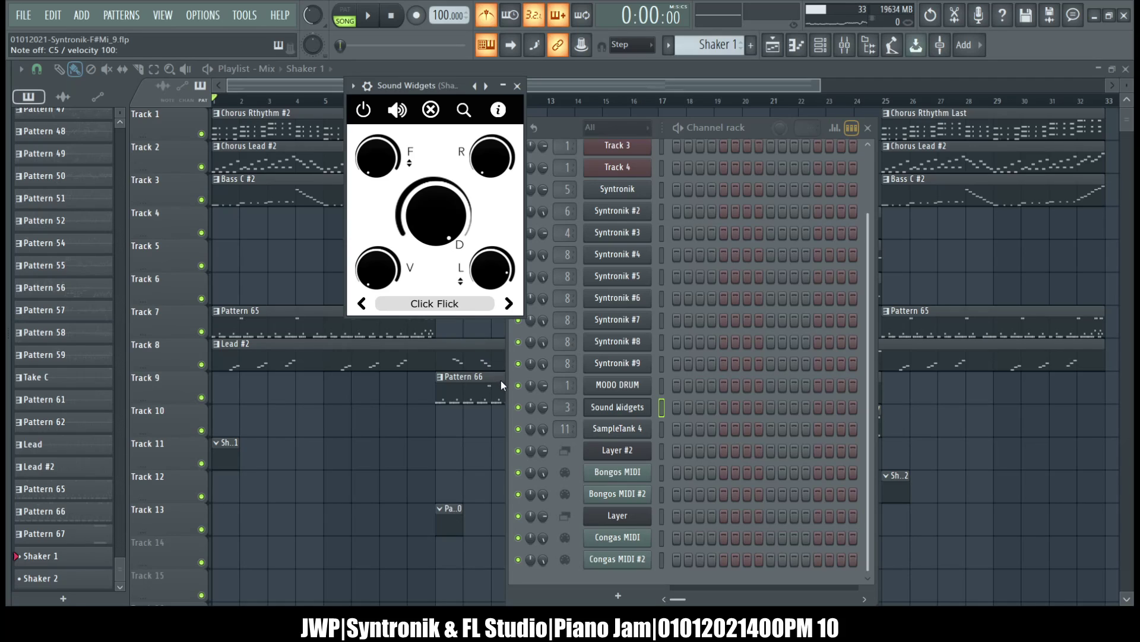
left_click(508, 303)
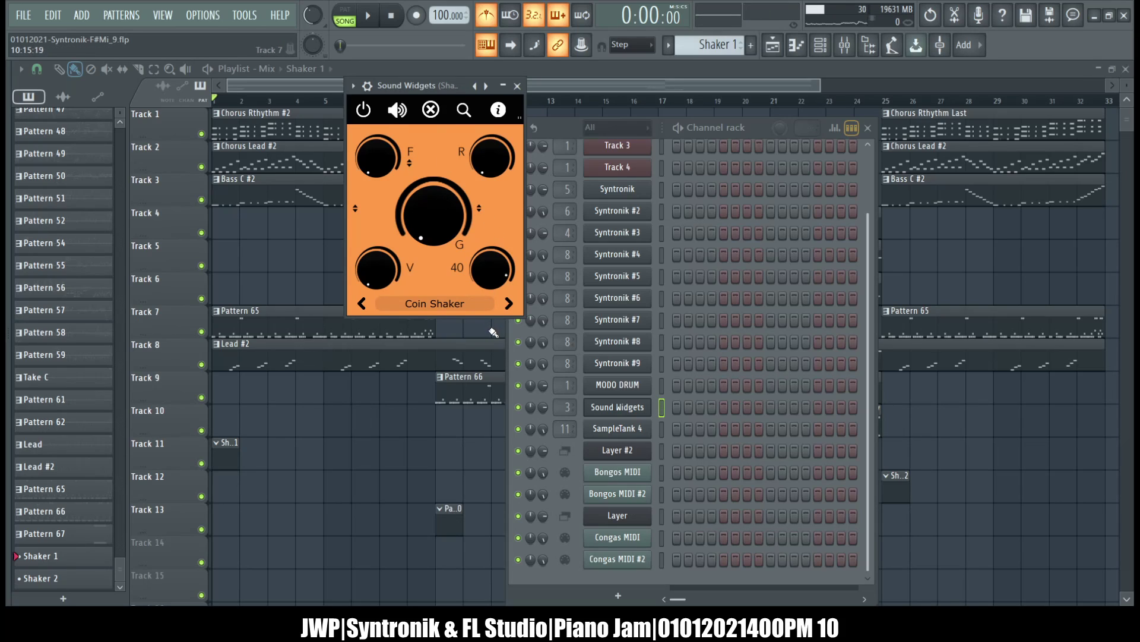
Try different settings of Coin Shaker's volume, R, F and main knobs while playing test notes
left_click_drag(497, 257, 489, 191)
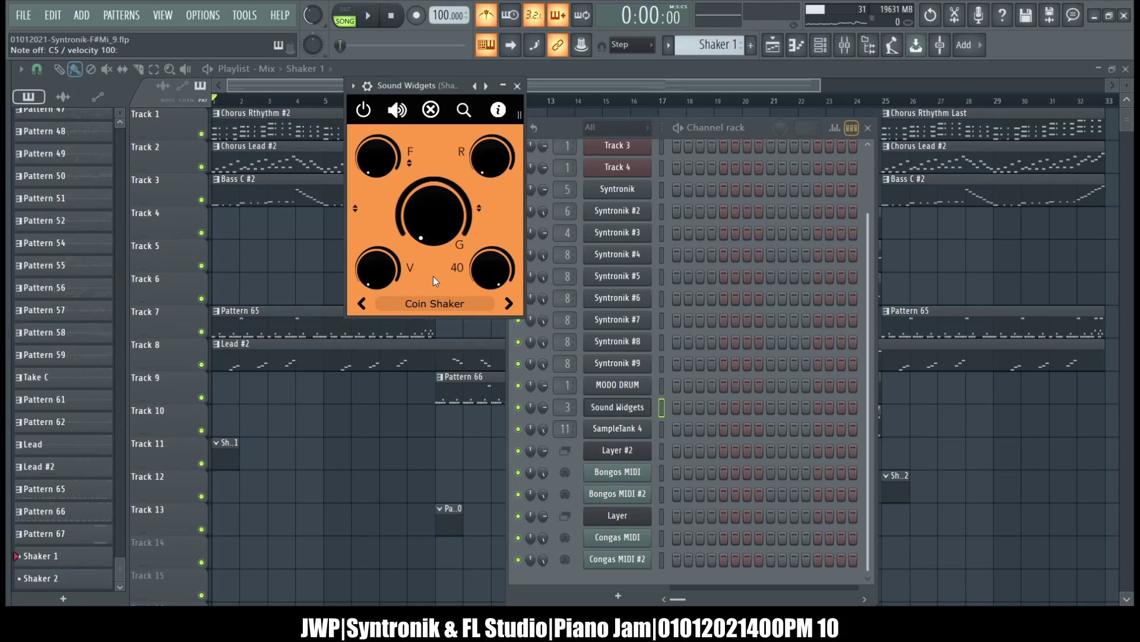
left_click_drag(374, 181, 389, 361)
left_click_drag(433, 230, 425, 332)
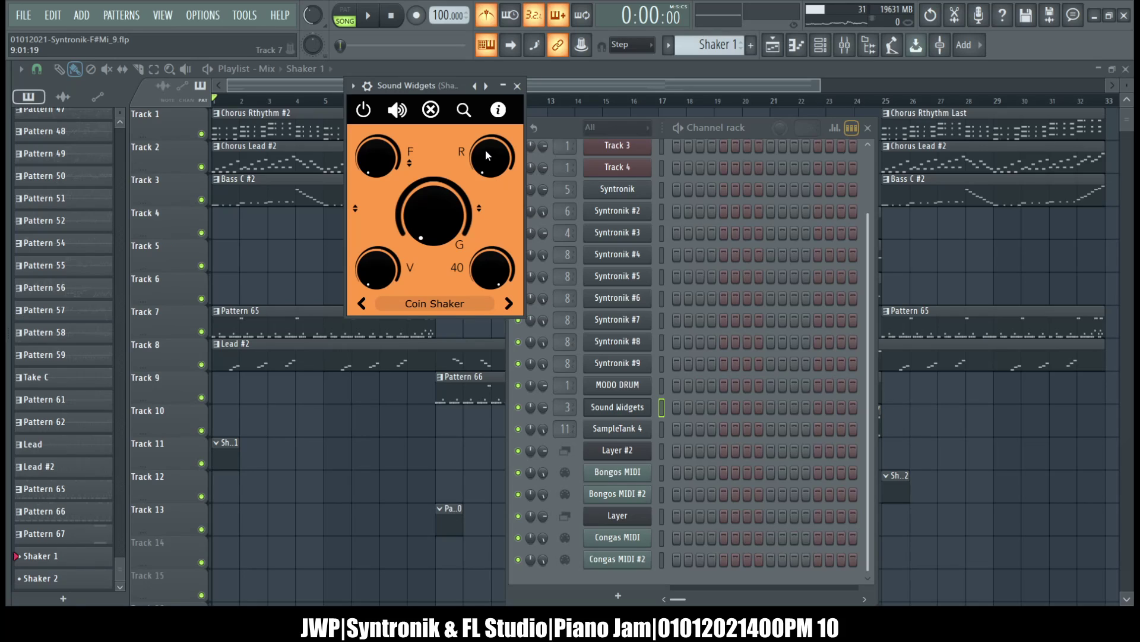
left_click_drag(486, 154, 487, 77)
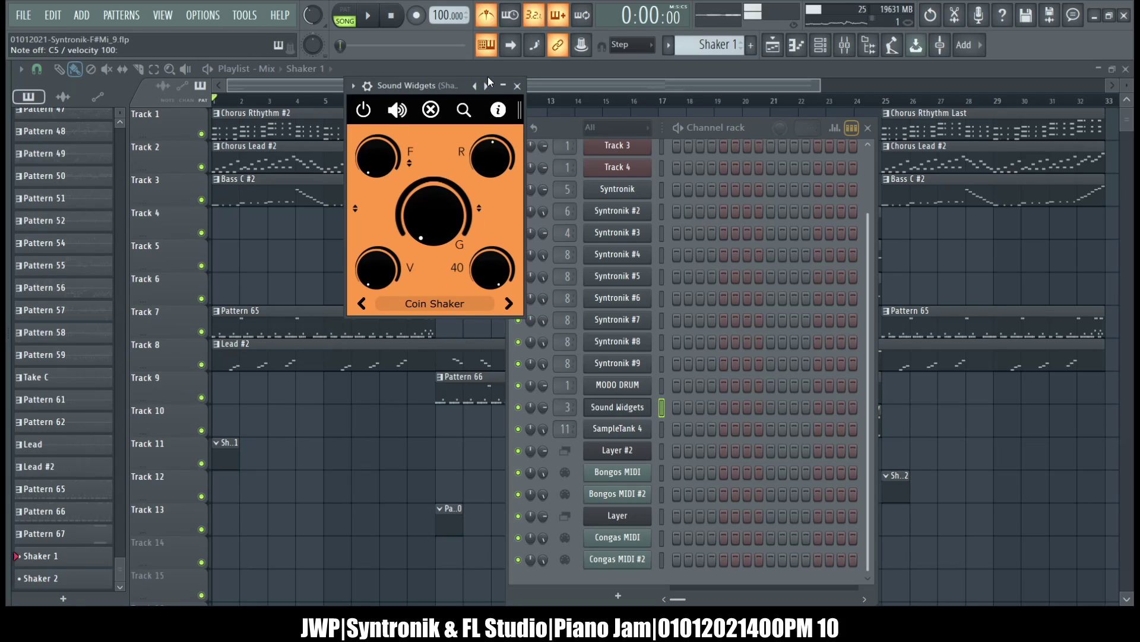
left_click_drag(494, 34, 501, 170)
left_click_drag(380, 147, 408, 218)
key("z")
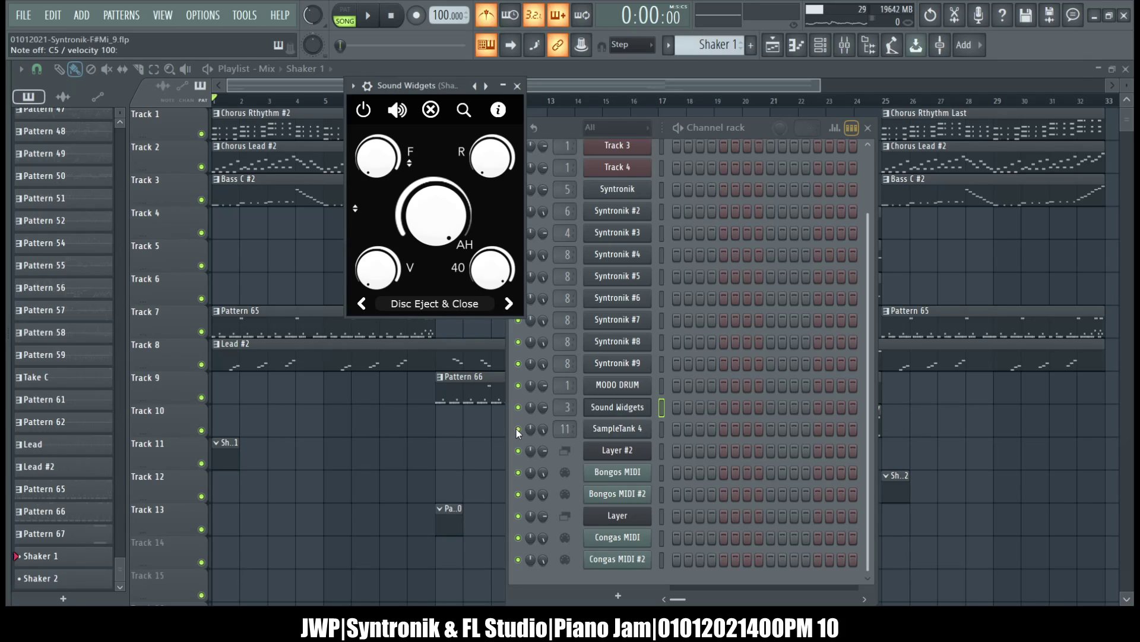
Advance through the Sound Widgets presets to Objects Shake and play test notes along with the song
left_click(508, 304)
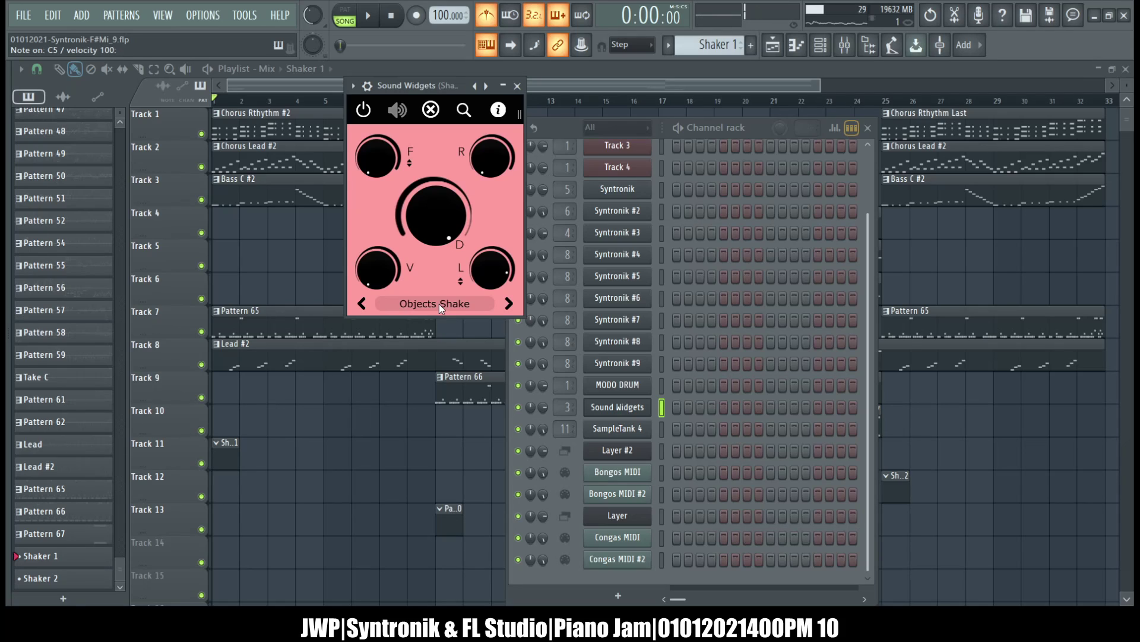
left_click(371, 19)
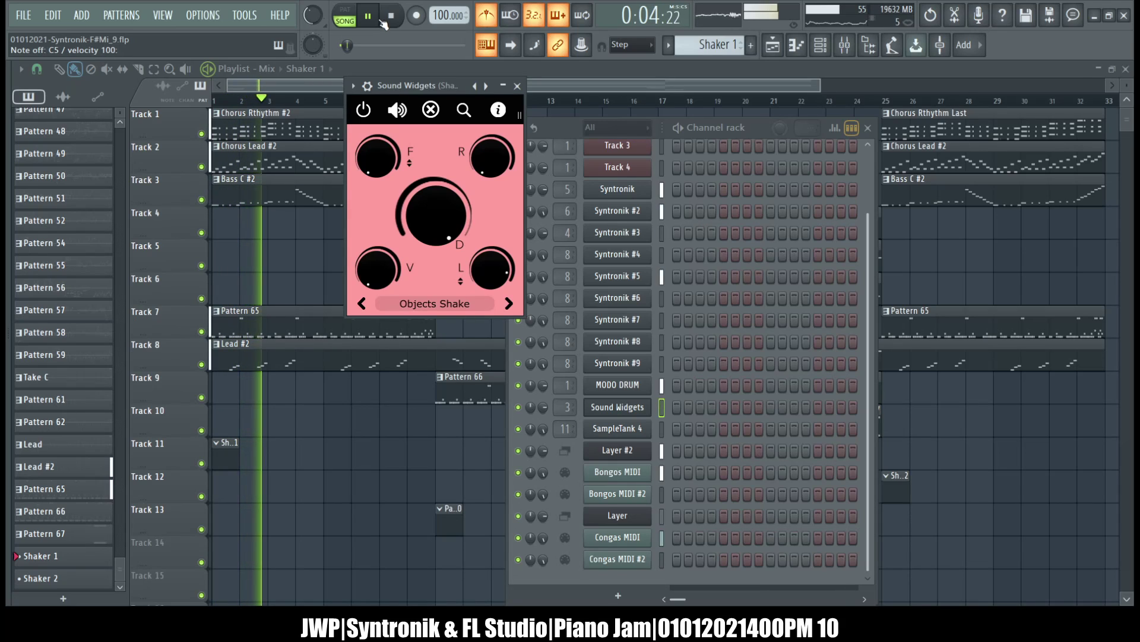
key("q")
Try the R, F, V and main knobs on Objects Shake during playback, switch to the Oven Grill Scrape preset and stop the song
left_click_drag(490, 158, 488, 90)
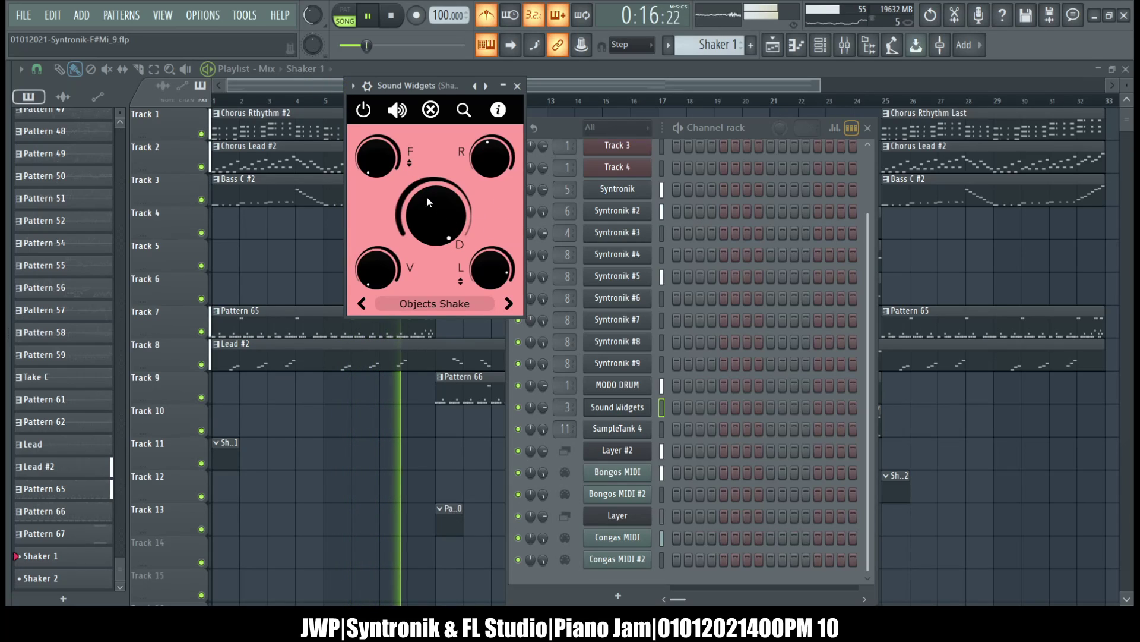
left_click_drag(366, 177, 389, 5)
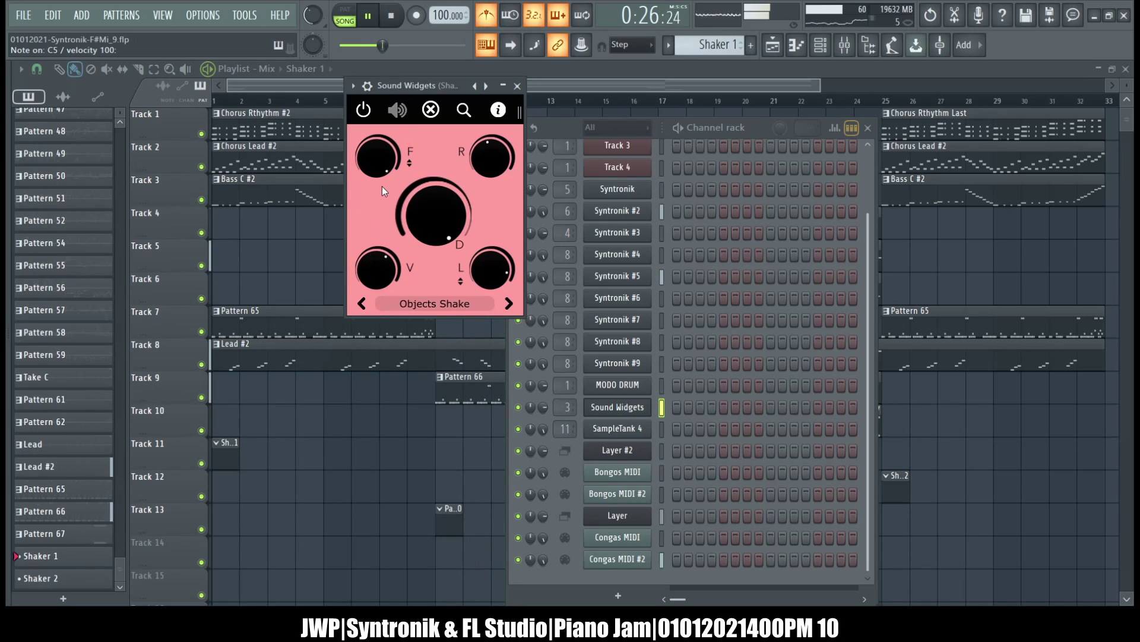
left_click_drag(402, 263, 405, 280)
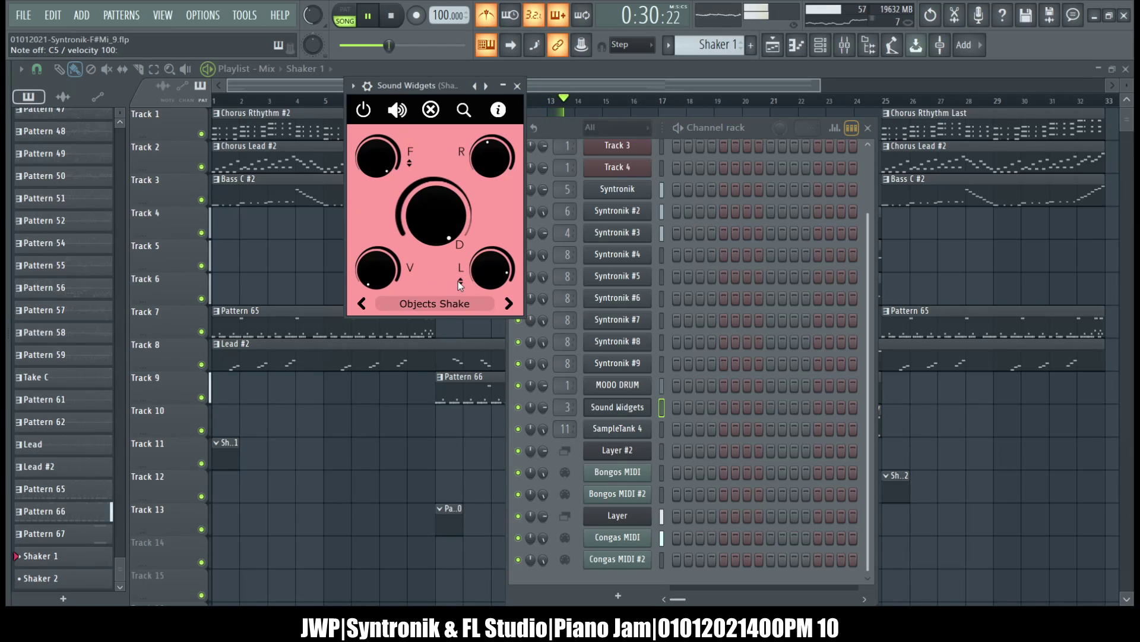
left_click_drag(447, 215, 430, 246)
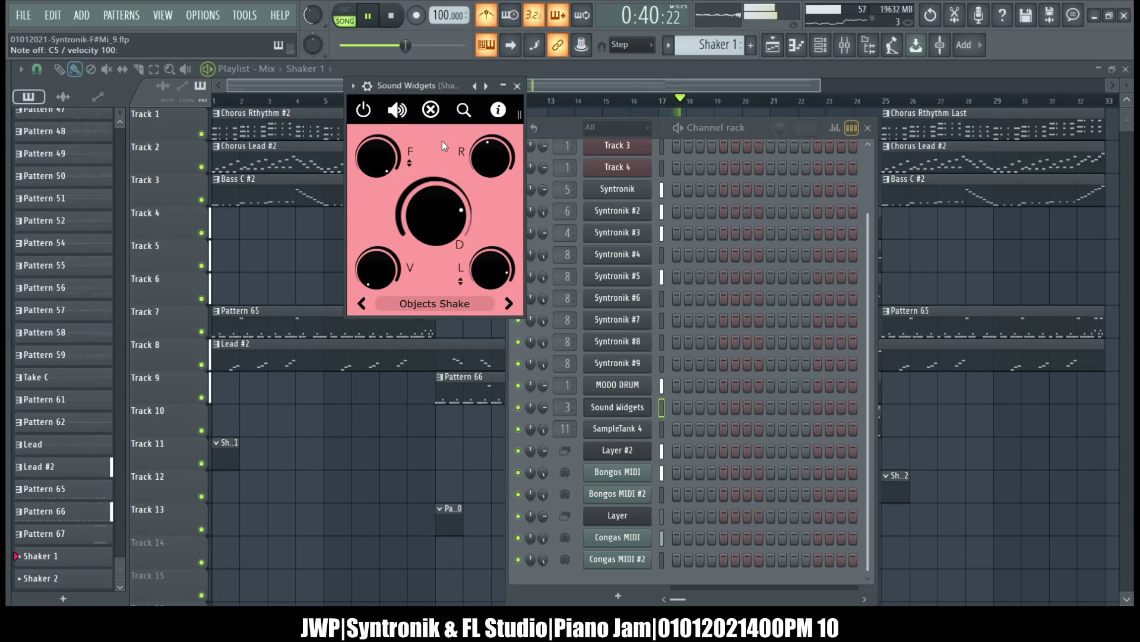
left_click_drag(436, 207, 439, 116)
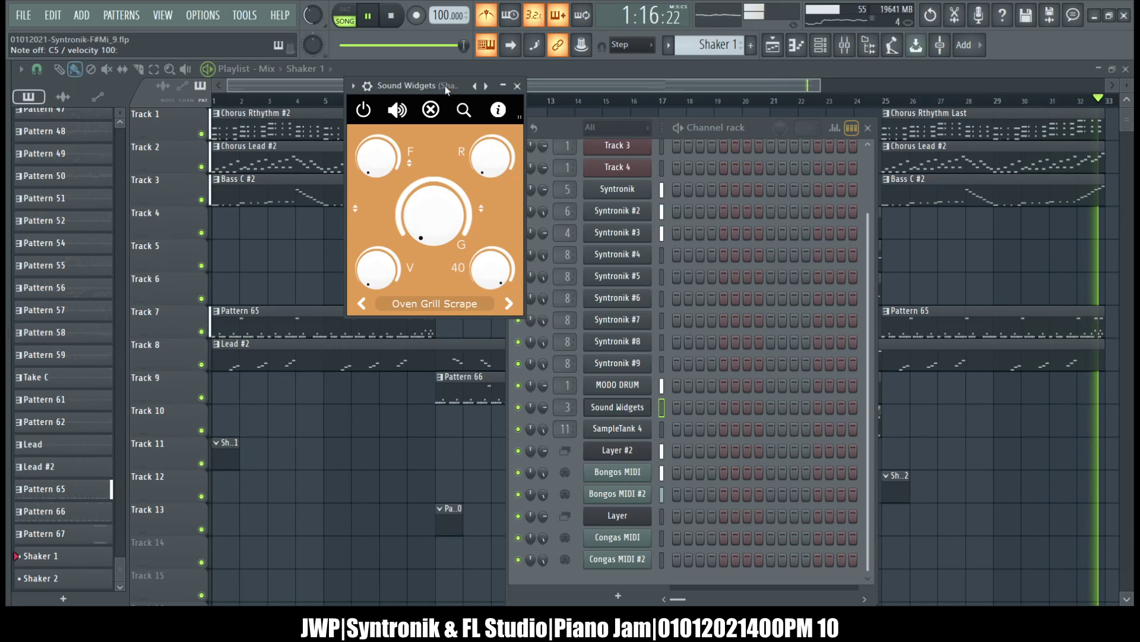
left_click(402, 25)
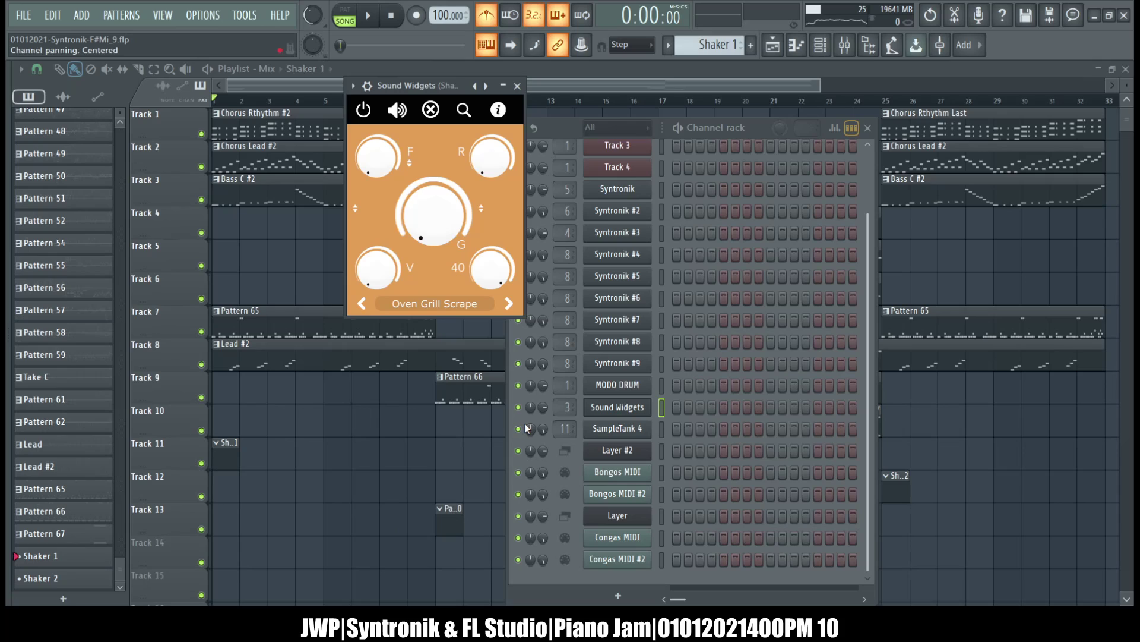
Delete the Sound Widgets channel from the channel rack
right_click(628, 408)
left_click(711, 538)
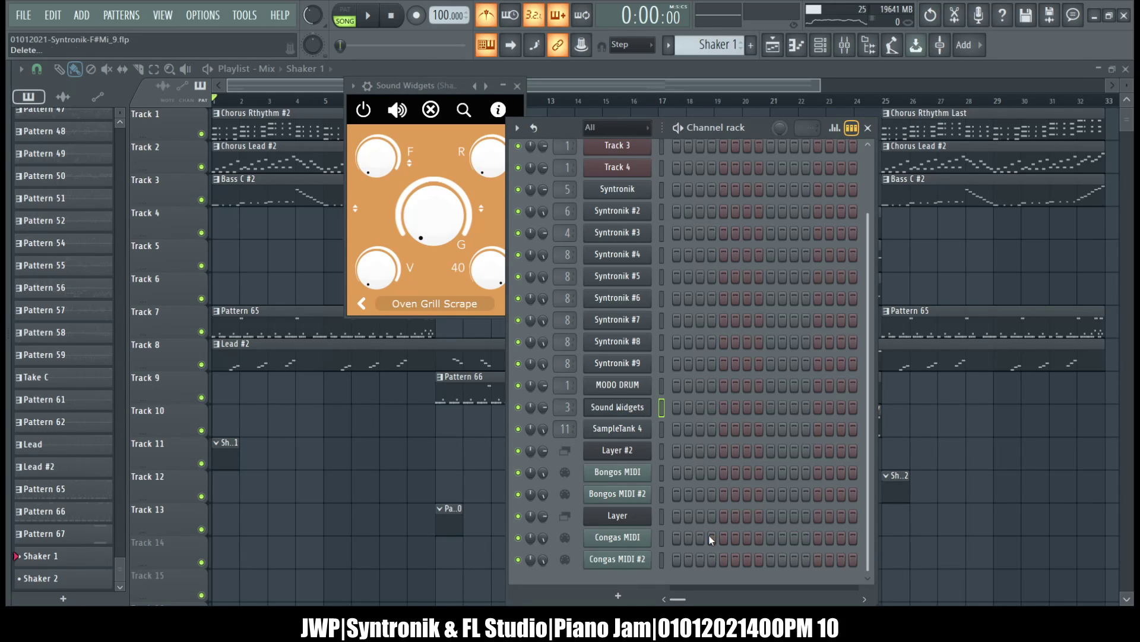
key("Return")
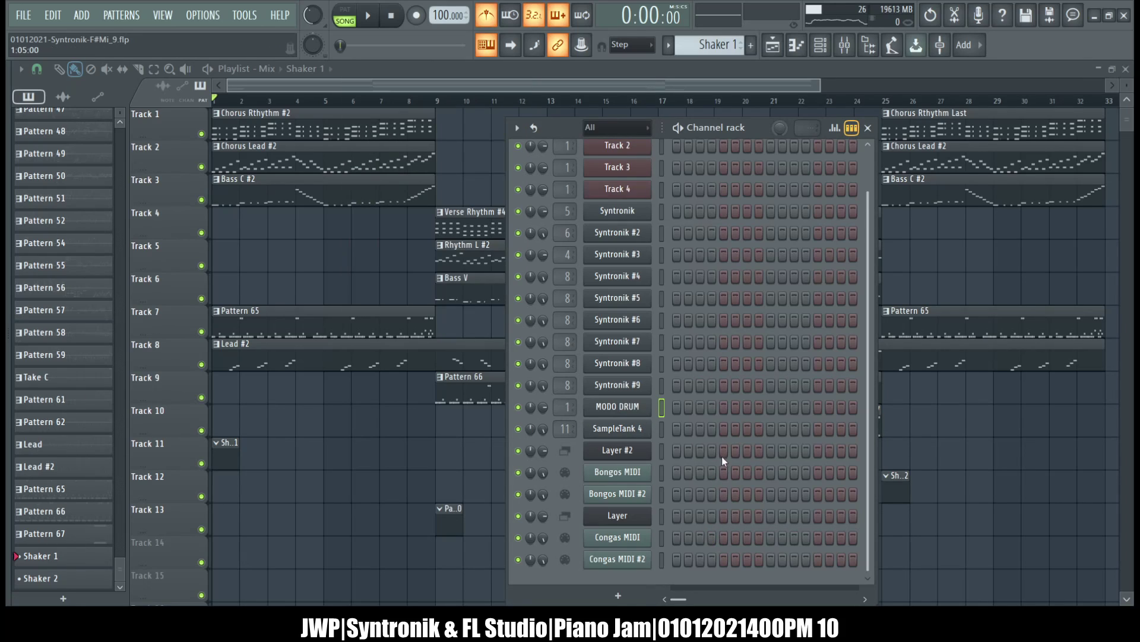
Open the instrument browser for SampleTank 4's empty part 5 and filter it to the Percussion category
left_click(623, 428)
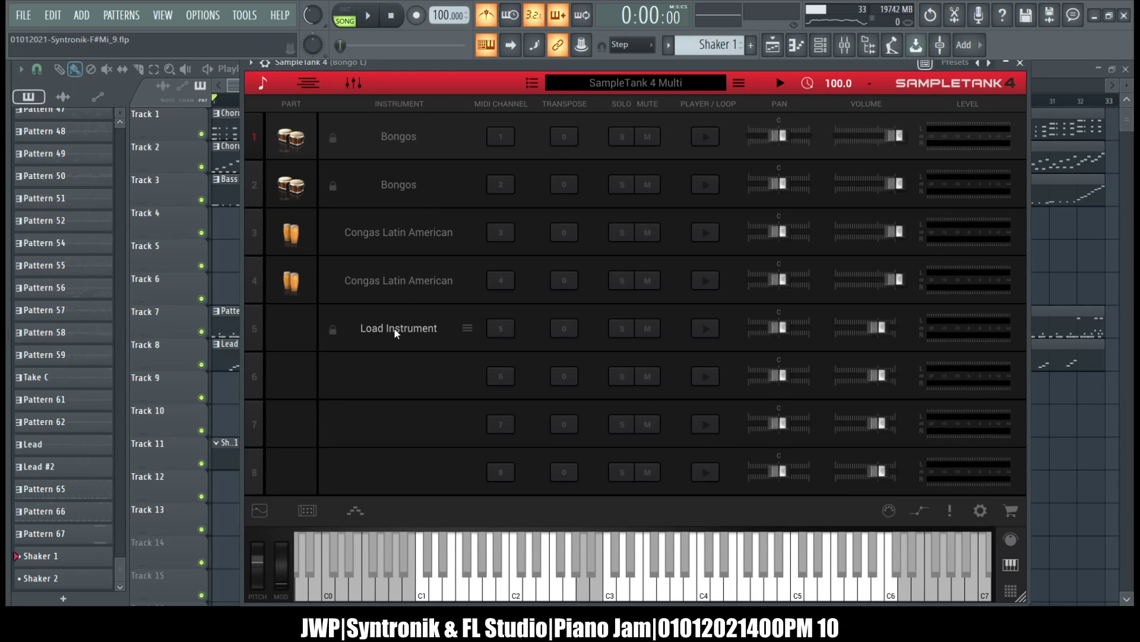
left_click(396, 330)
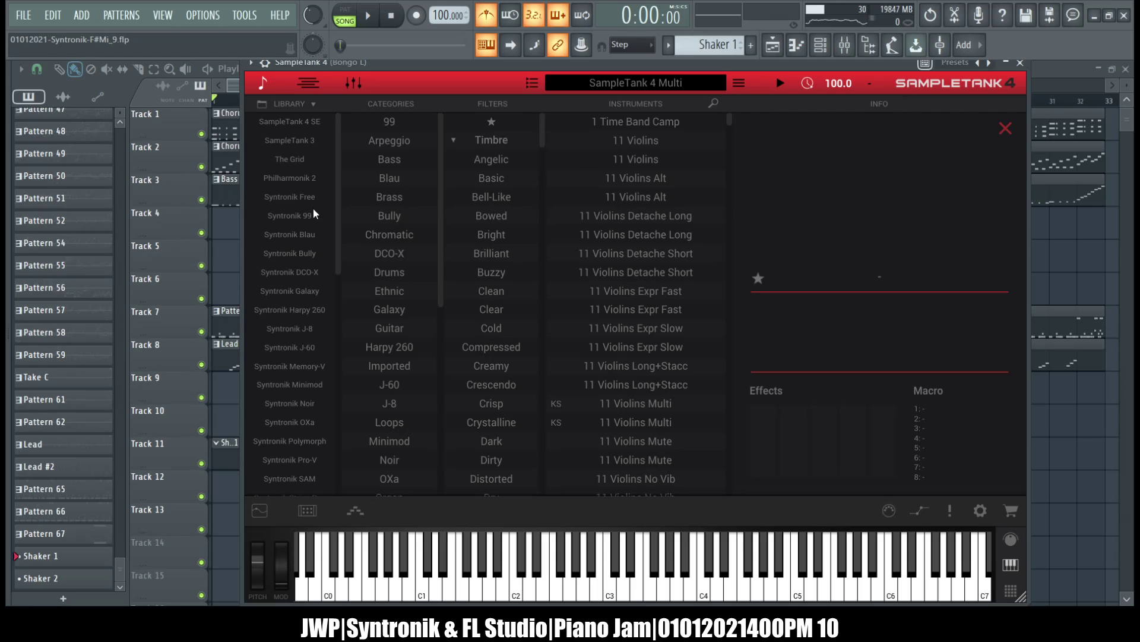
scroll(376, 259, "down", 5)
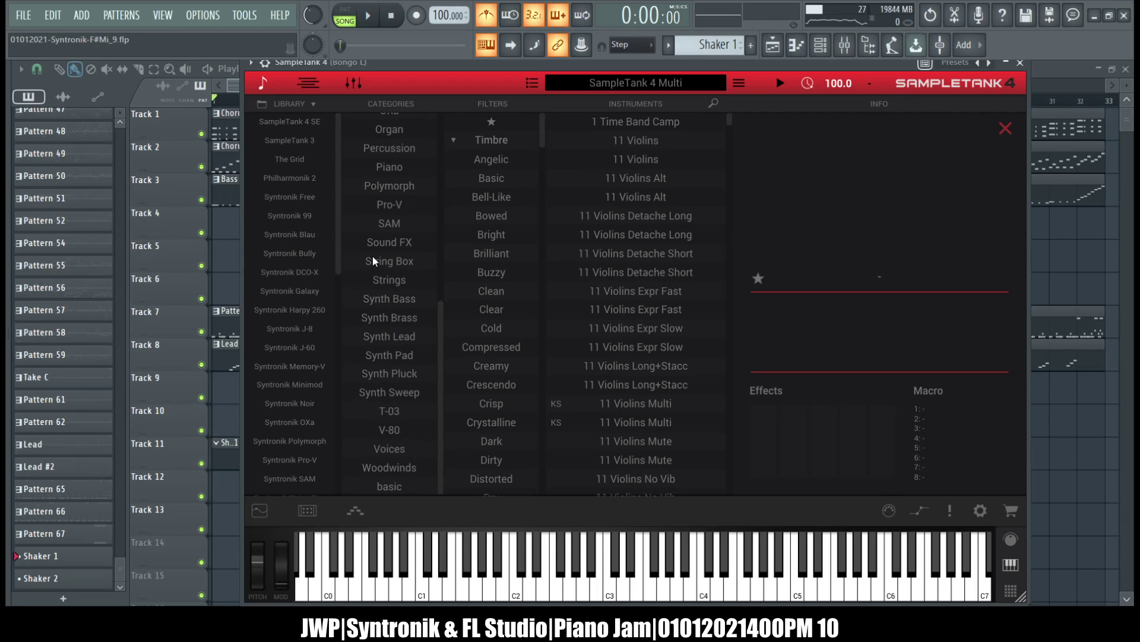
scroll(375, 261, "up", 5)
scroll(326, 214, "down", 5)
scroll(326, 214, "up", 5)
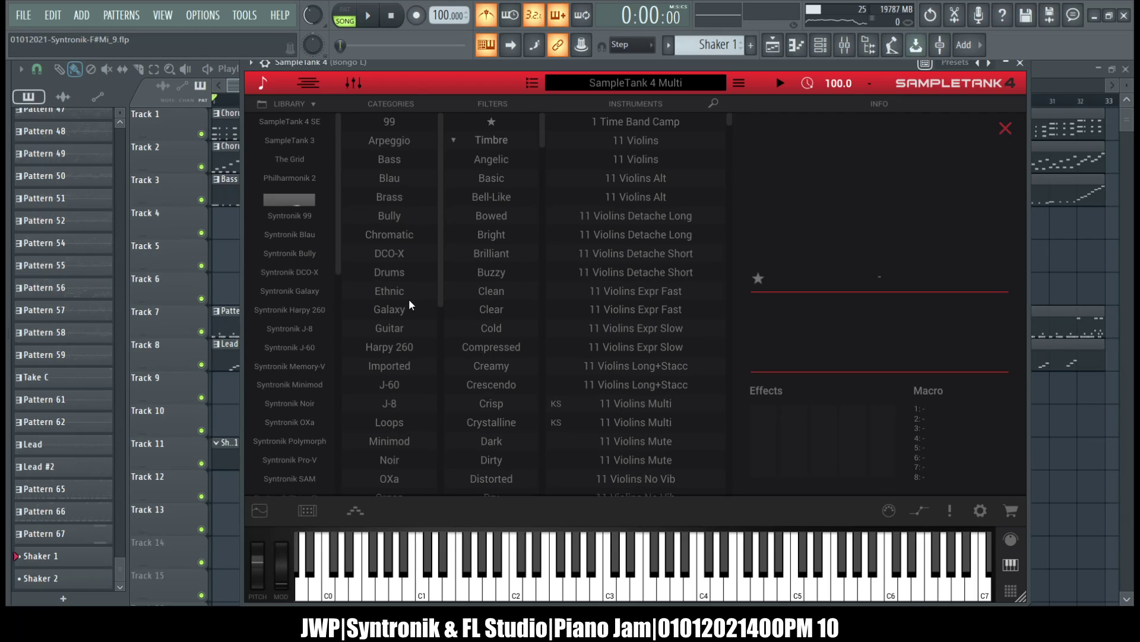
scroll(418, 351, "down", 4)
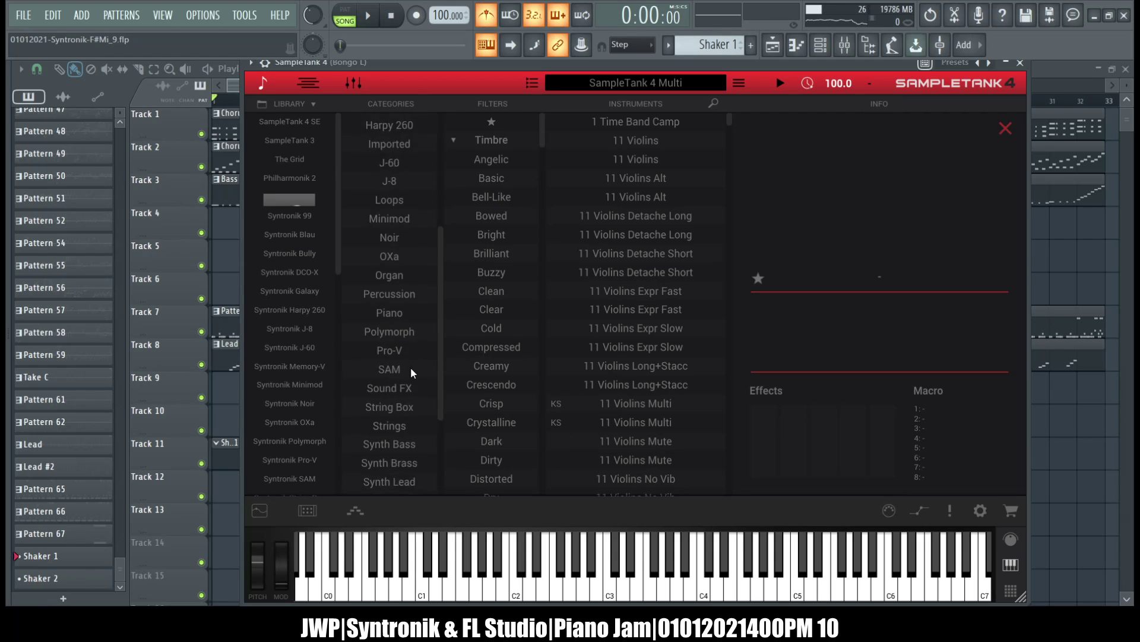
left_click(396, 245)
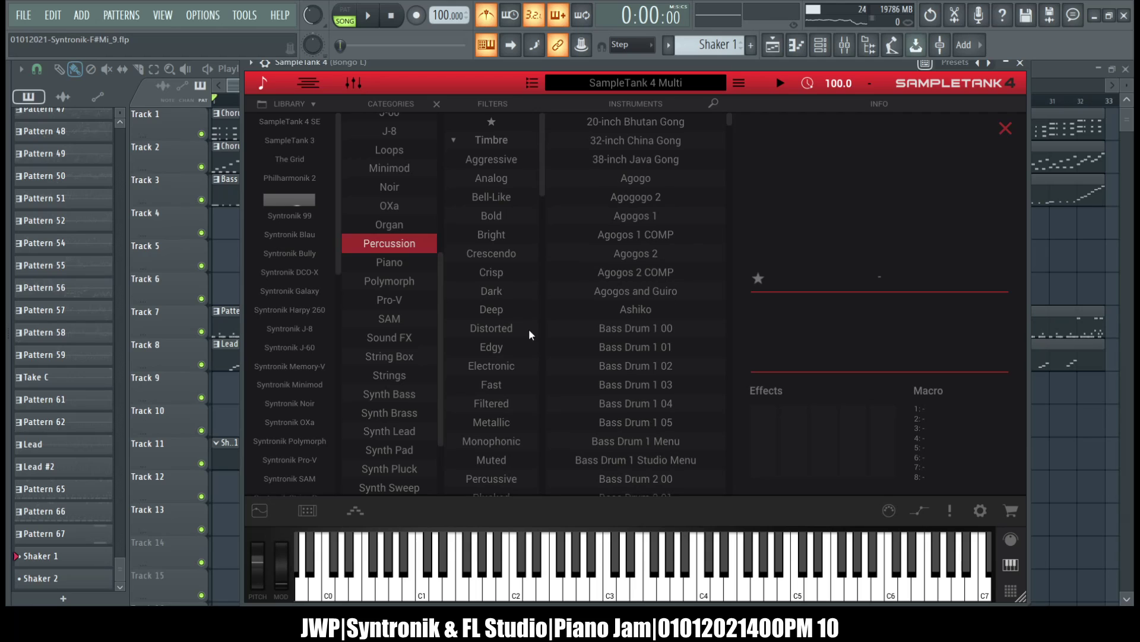
Look at Ashiko's details and browse the percussion instruments past the bass drums to the castanets
scroll(674, 157, "down", 3)
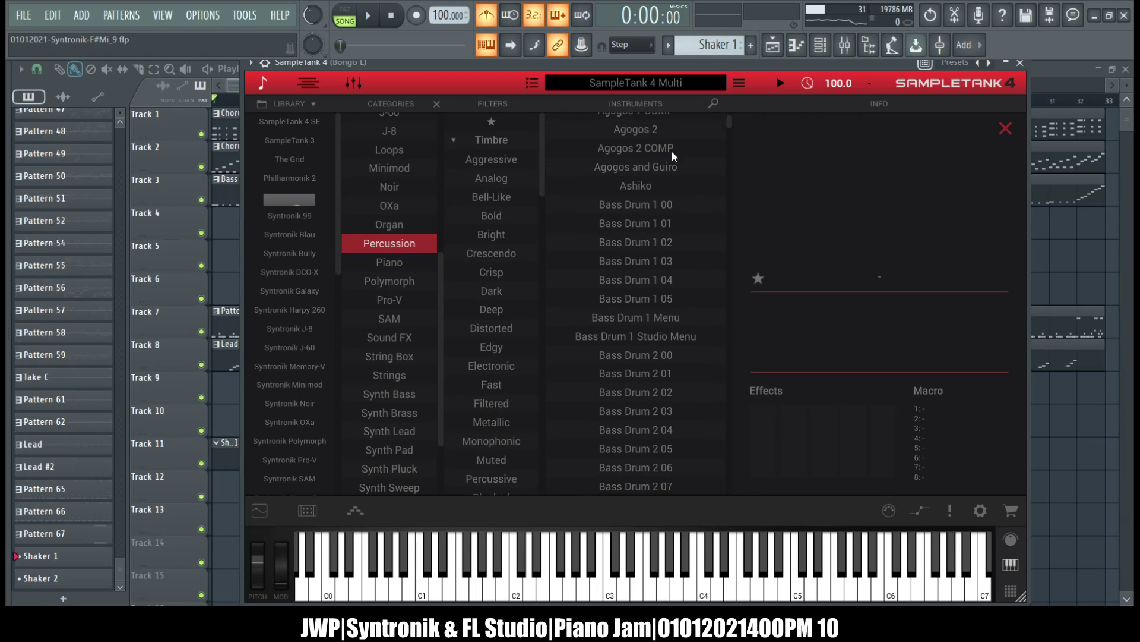
left_click(633, 190)
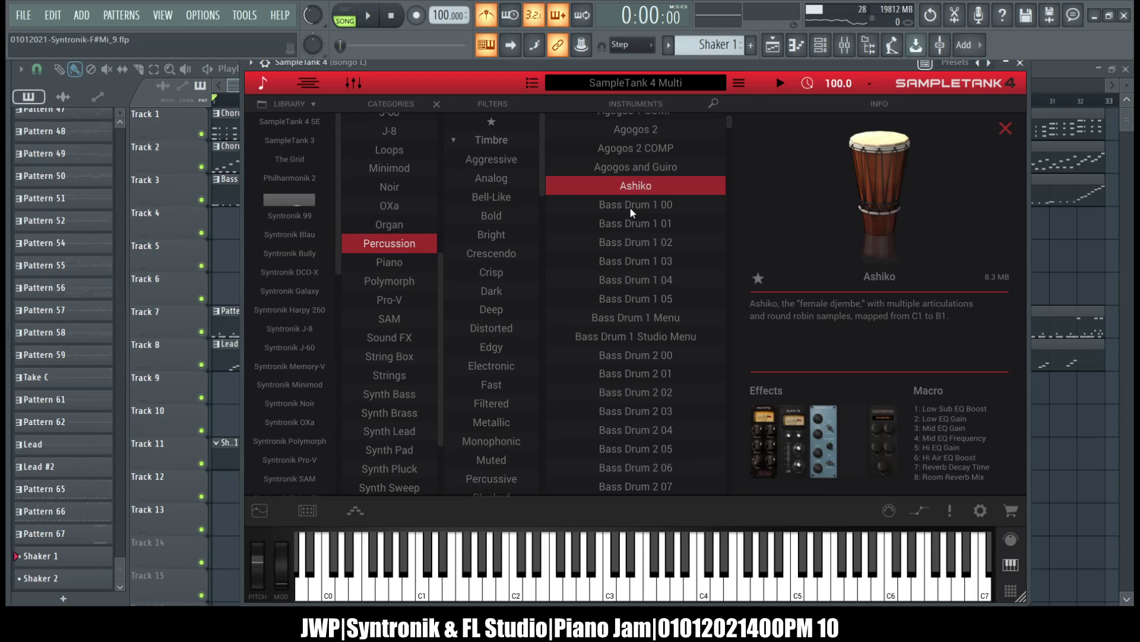
scroll(632, 265, "down", 9)
scroll(630, 271, "down", 8)
scroll(629, 271, "down", 3)
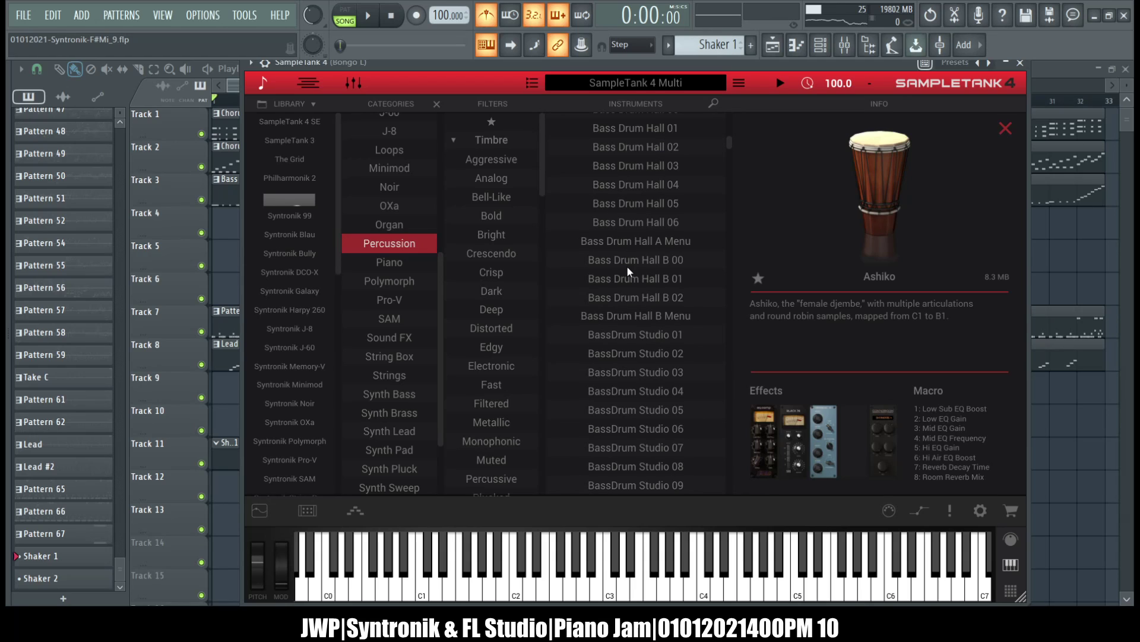
scroll(630, 271, "down", 9)
scroll(629, 271, "down", 10)
scroll(629, 271, "down", 12)
scroll(630, 271, "down", 5)
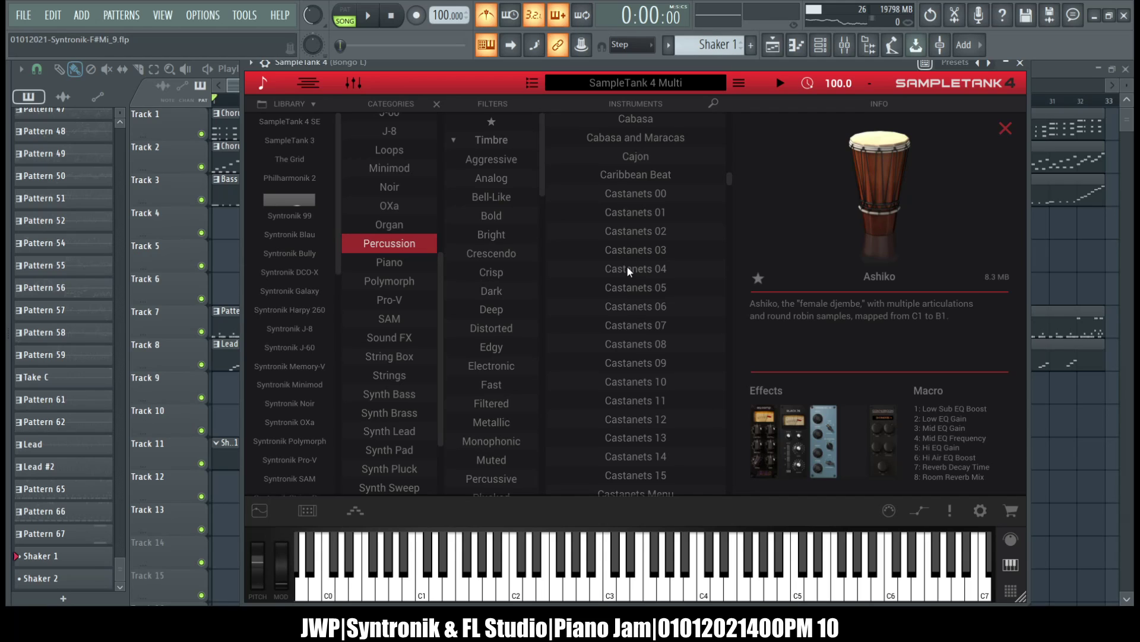
Compare the instrument details of Cajon, Cabasa, Celesta and Celeste in the percussion list
left_click(631, 165)
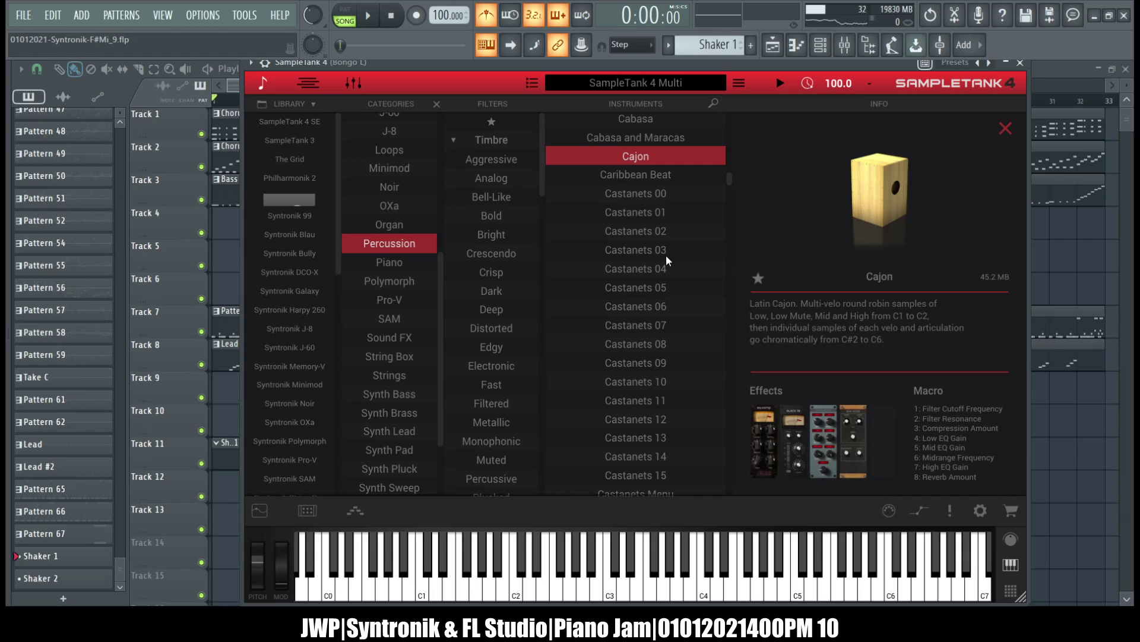
scroll(669, 262, "up", 2)
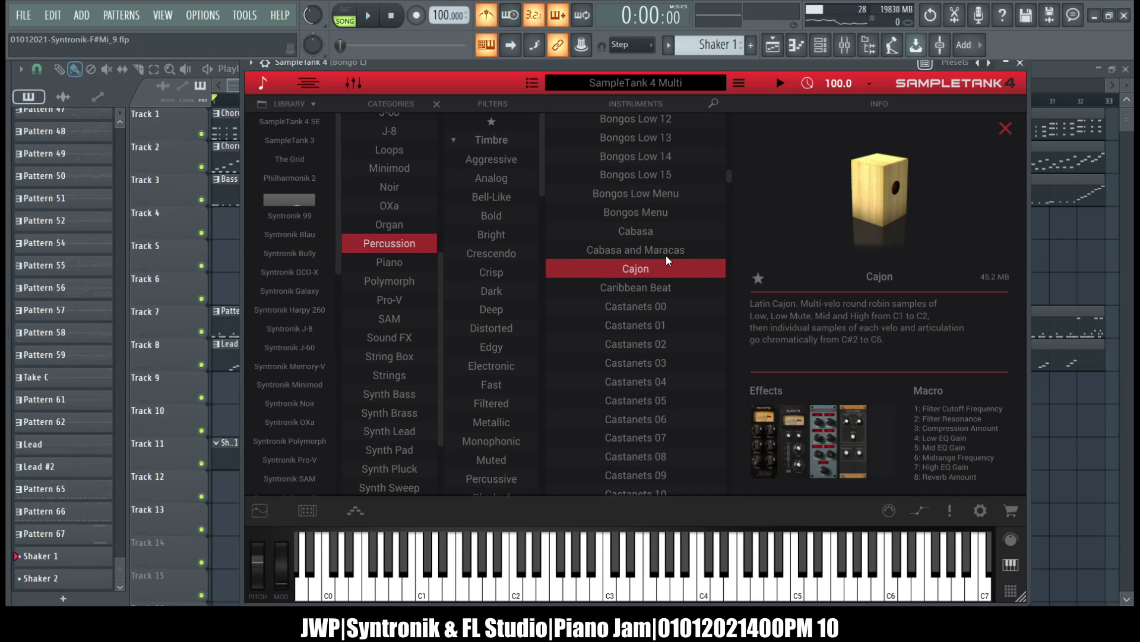
left_click(655, 232)
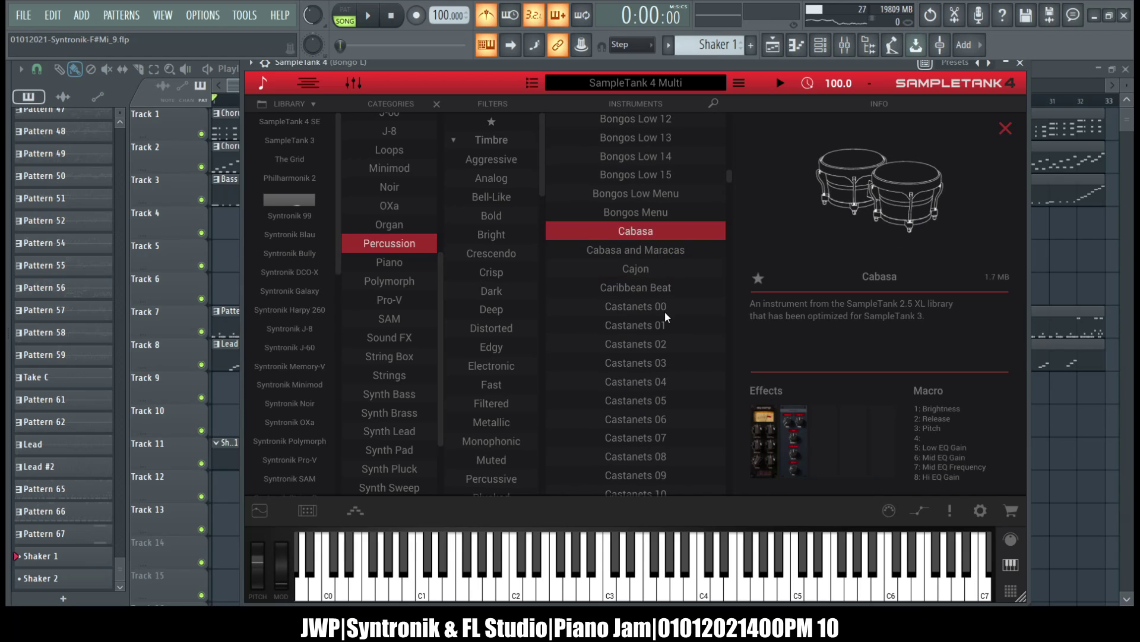
scroll(665, 318, "down", 4)
scroll(665, 318, "down", 2)
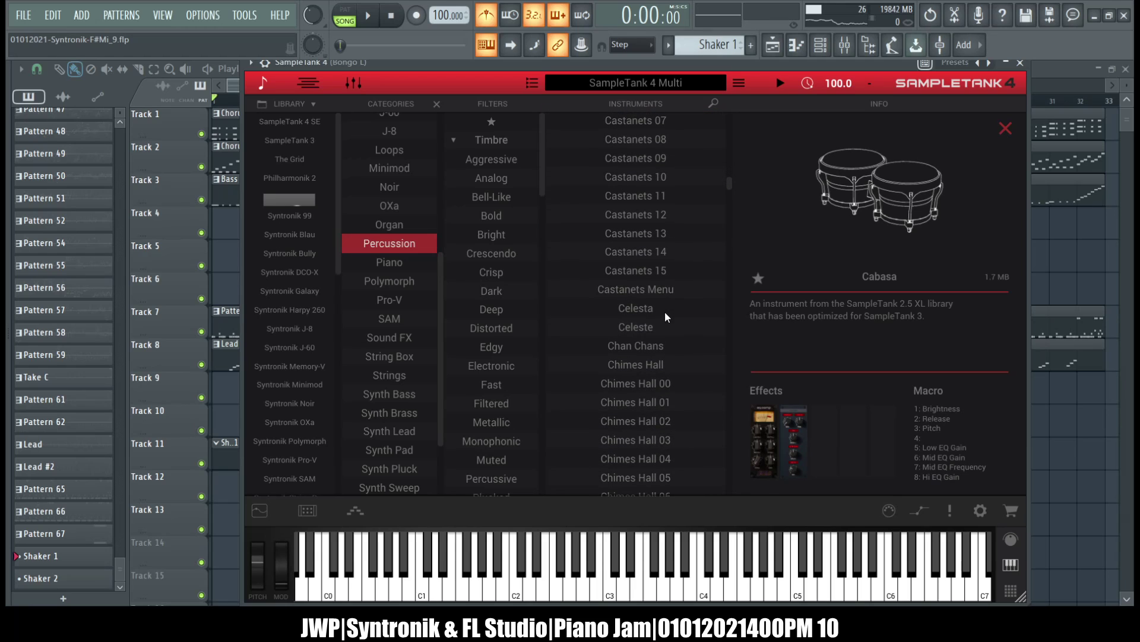
left_click(662, 315)
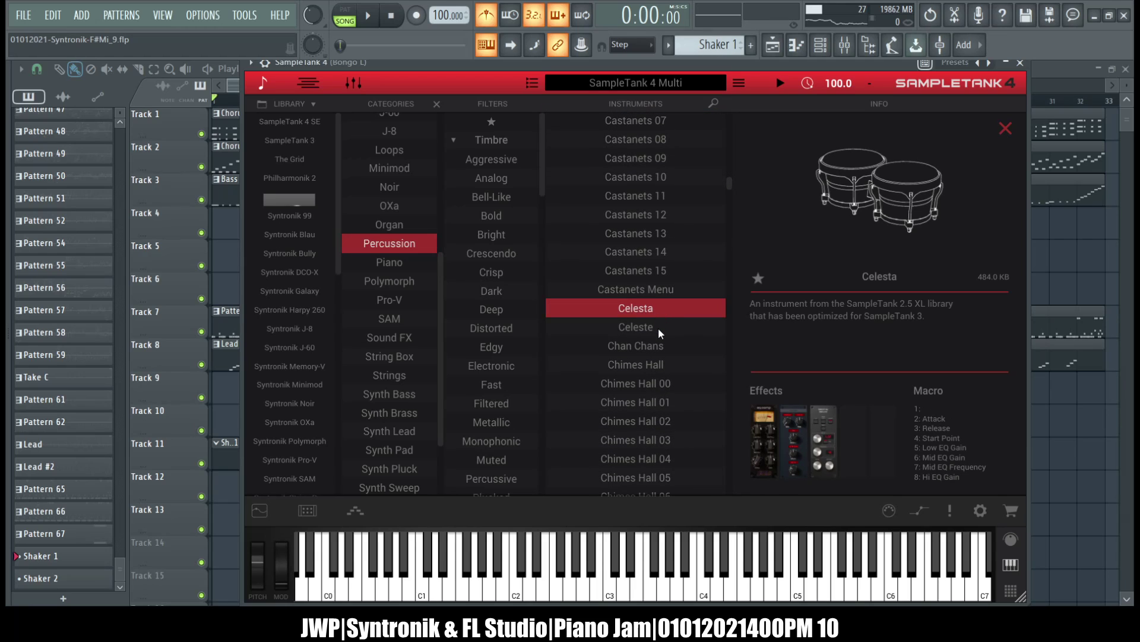
left_click(658, 332)
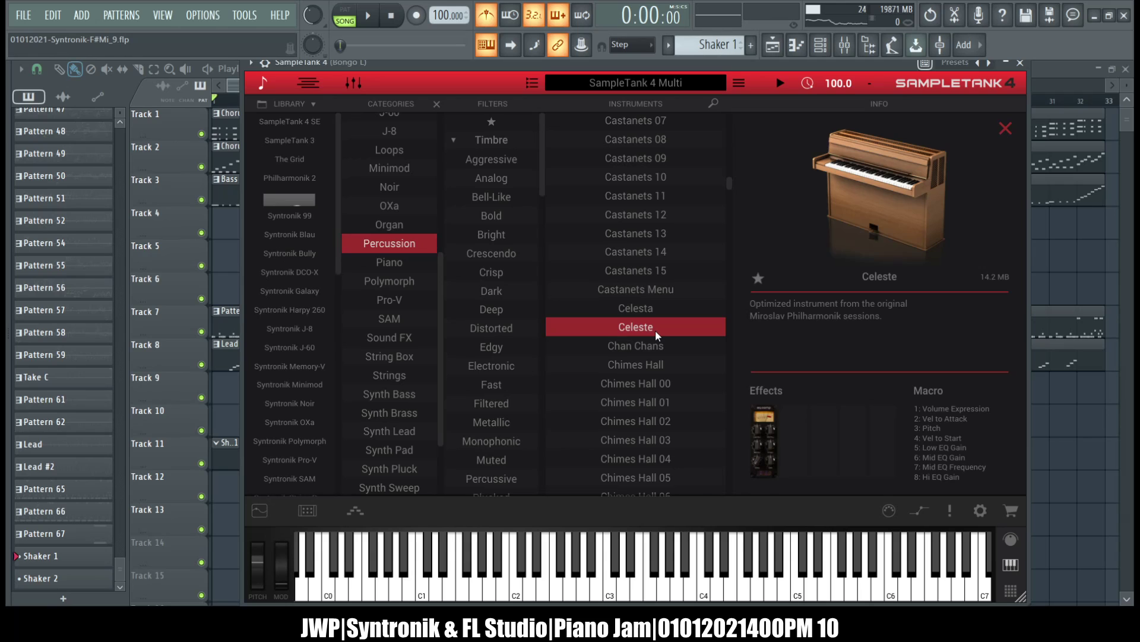
scroll(658, 336, "down", 2)
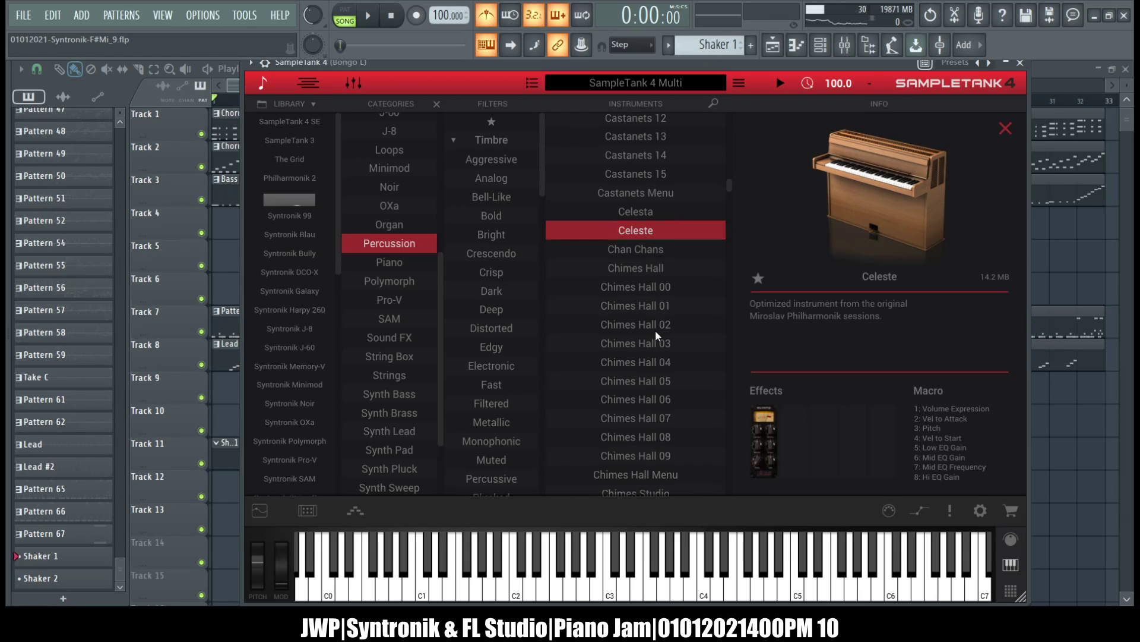
Load Celeste into SampleTank part 5 and play test notes on the keyboard
double_click(673, 235)
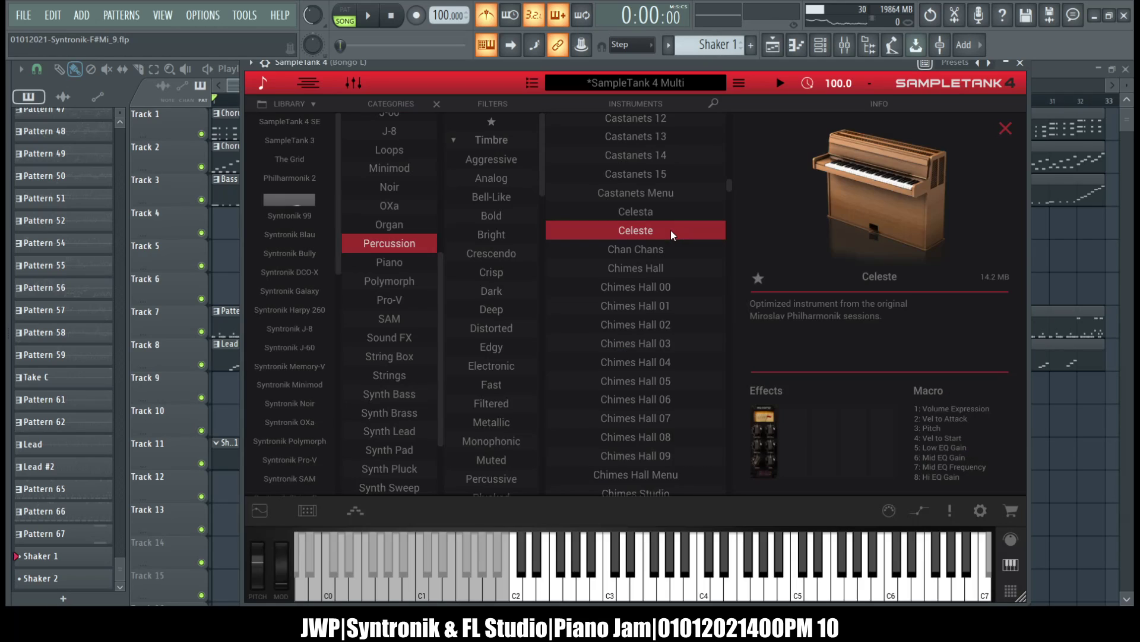
left_click(265, 84)
left_click_drag(575, 583, 797, 587)
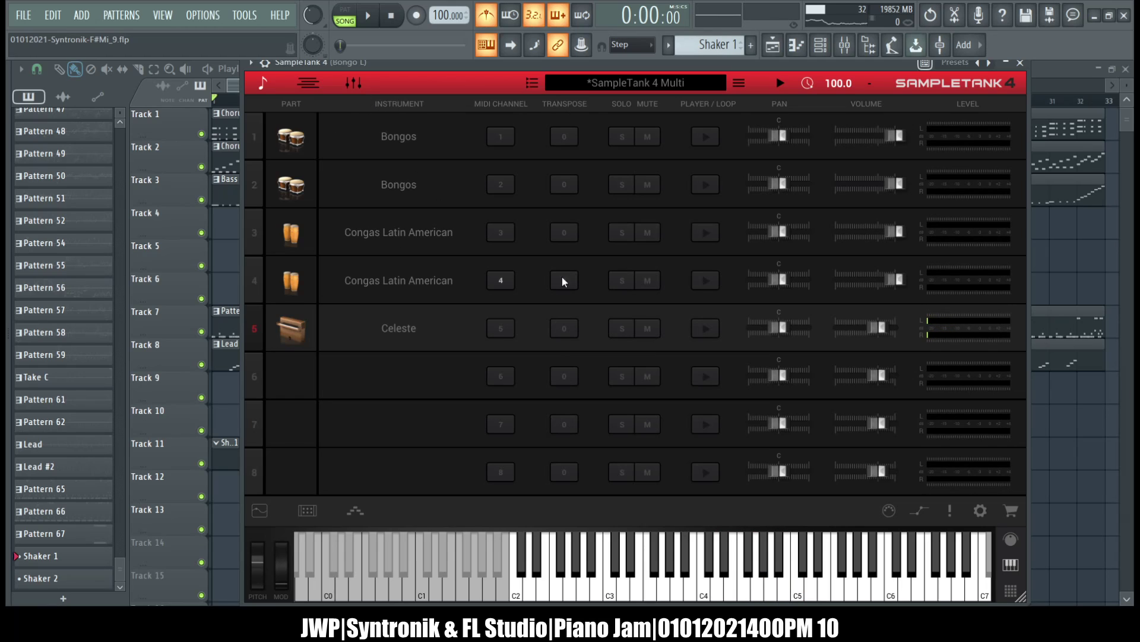
Raise the volume of SampleTank part 5 to 12 dB, then return to the parts overview
left_click_drag(882, 331, 1010, 339)
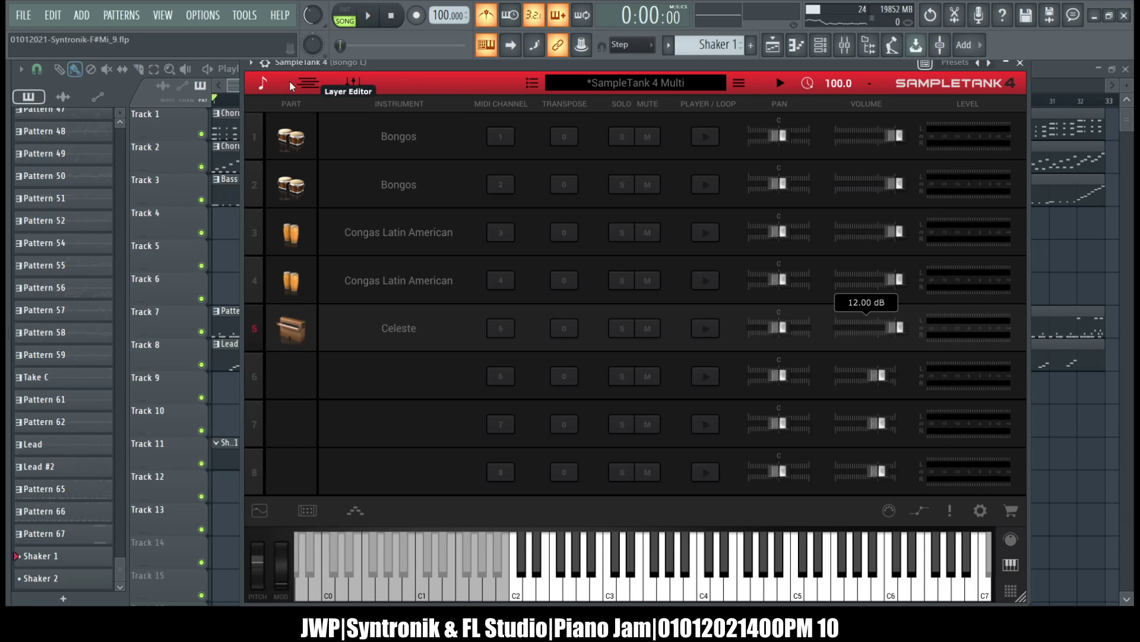
left_click(598, 83)
left_click(531, 83)
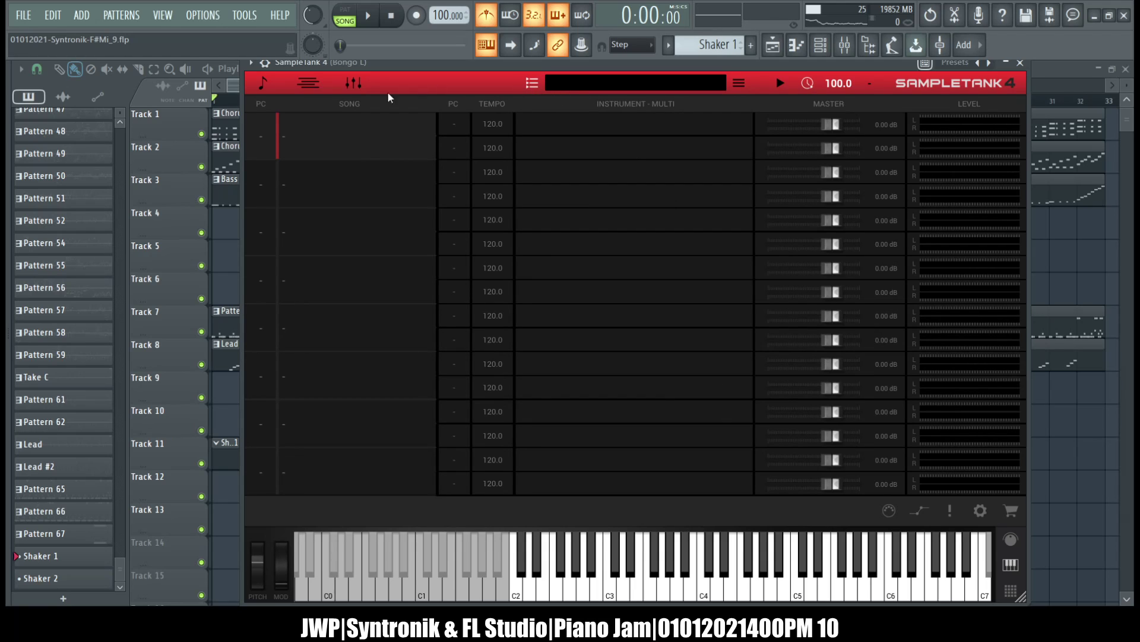
left_click(261, 84)
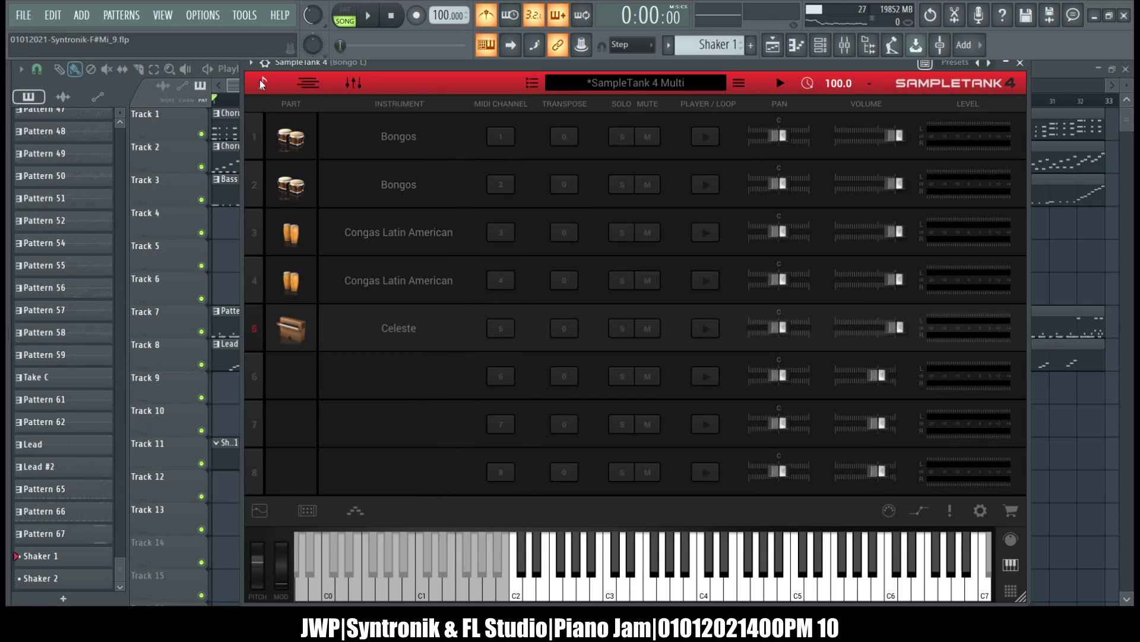
Replace the part 5 instrument with Chan Chans and play test notes
left_click(393, 328)
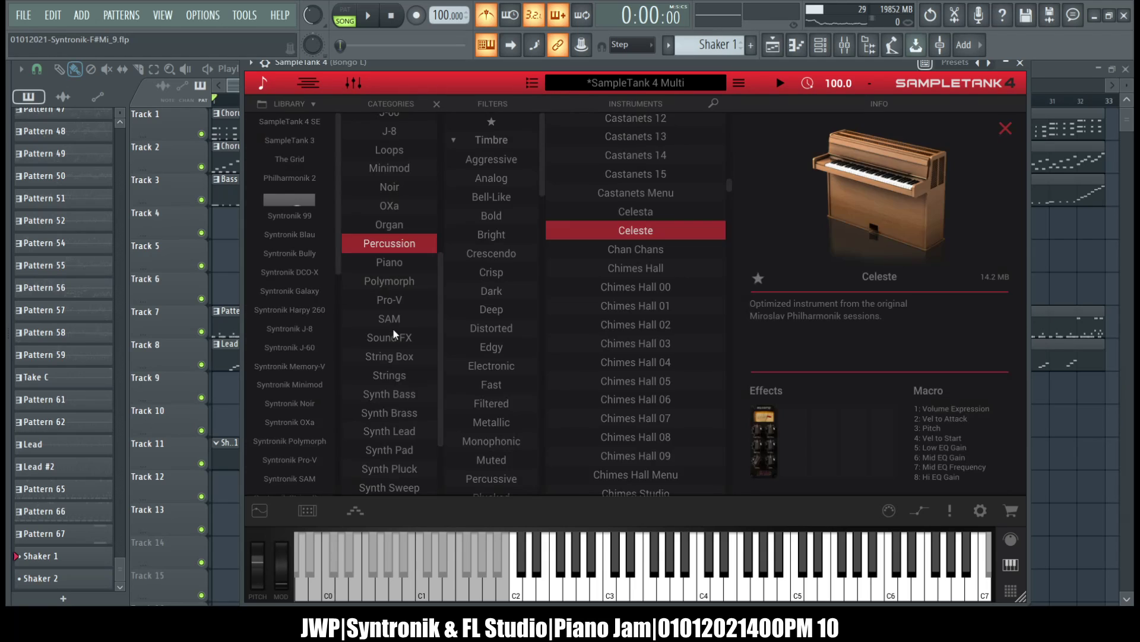
left_click(647, 252)
double_click(648, 252)
left_click_drag(516, 590, 467, 590)
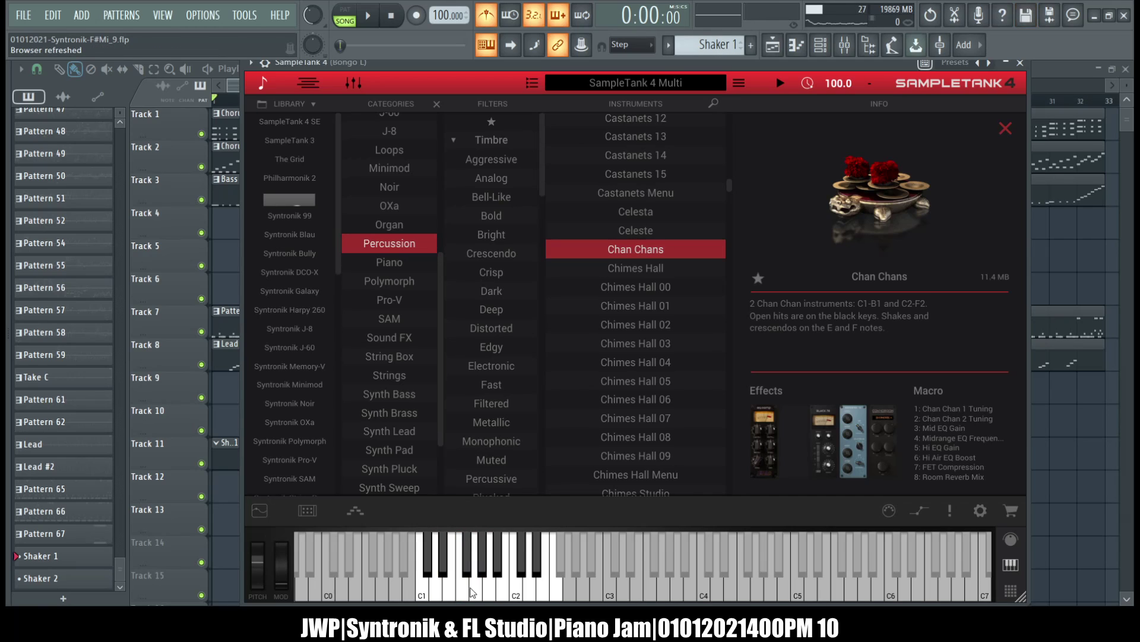
Audition more Chan Chans notes, including against the song in playback
left_click(429, 572)
left_click_drag(429, 573, 451, 584)
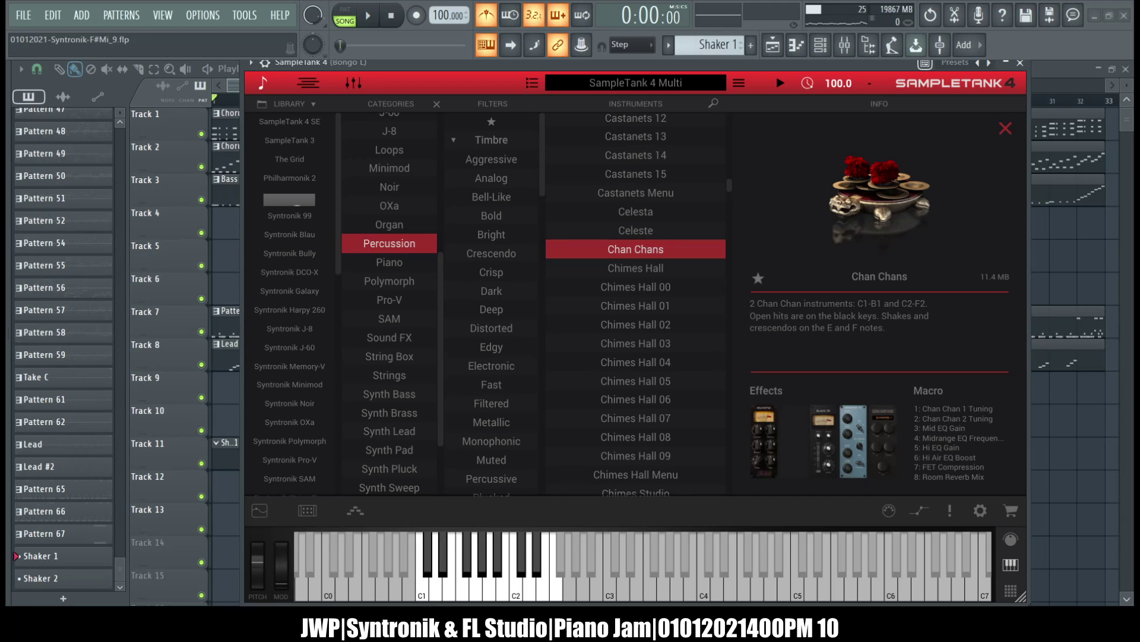
key("space")
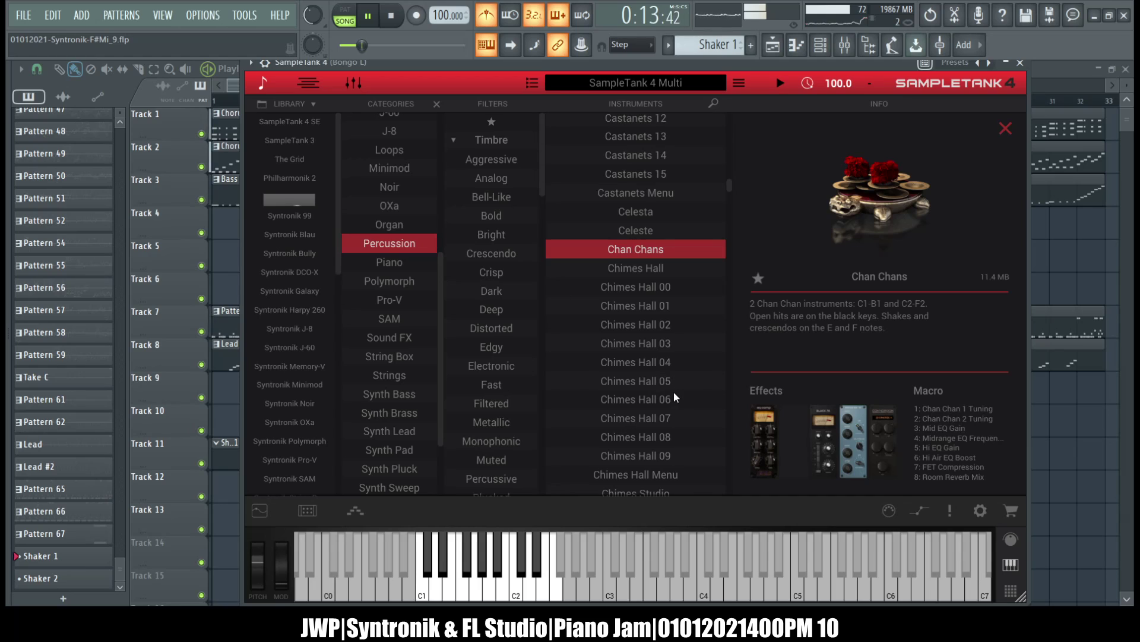
left_click_drag(473, 598, 454, 596)
Route part 5 to output 9-10 in SampleTank's mixer
left_click(355, 84)
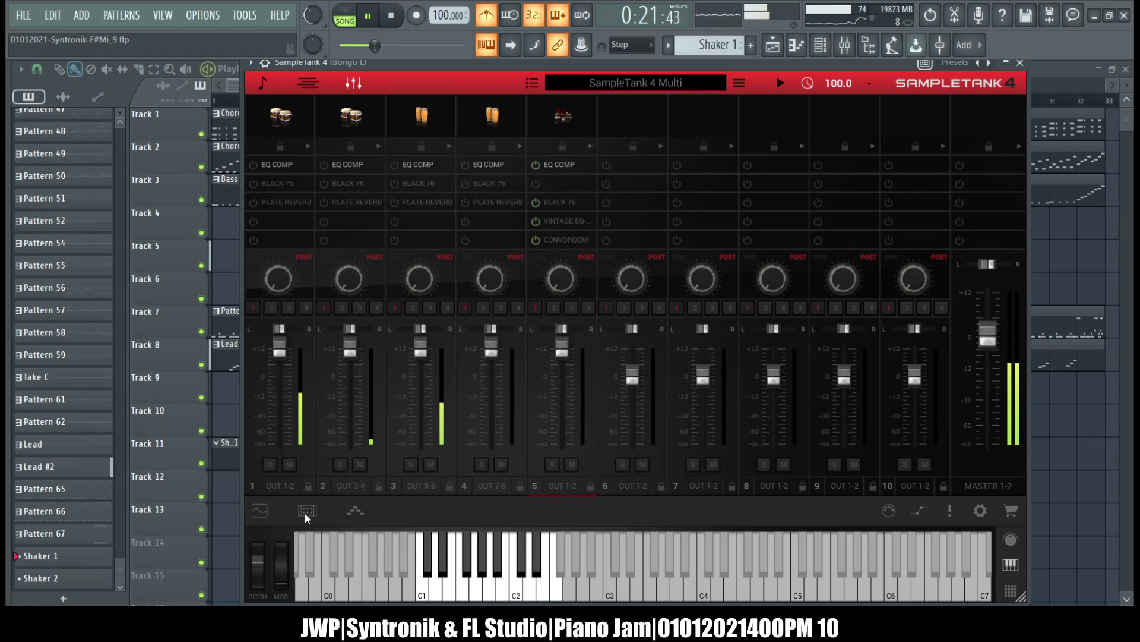
left_click(560, 490)
left_click(608, 280)
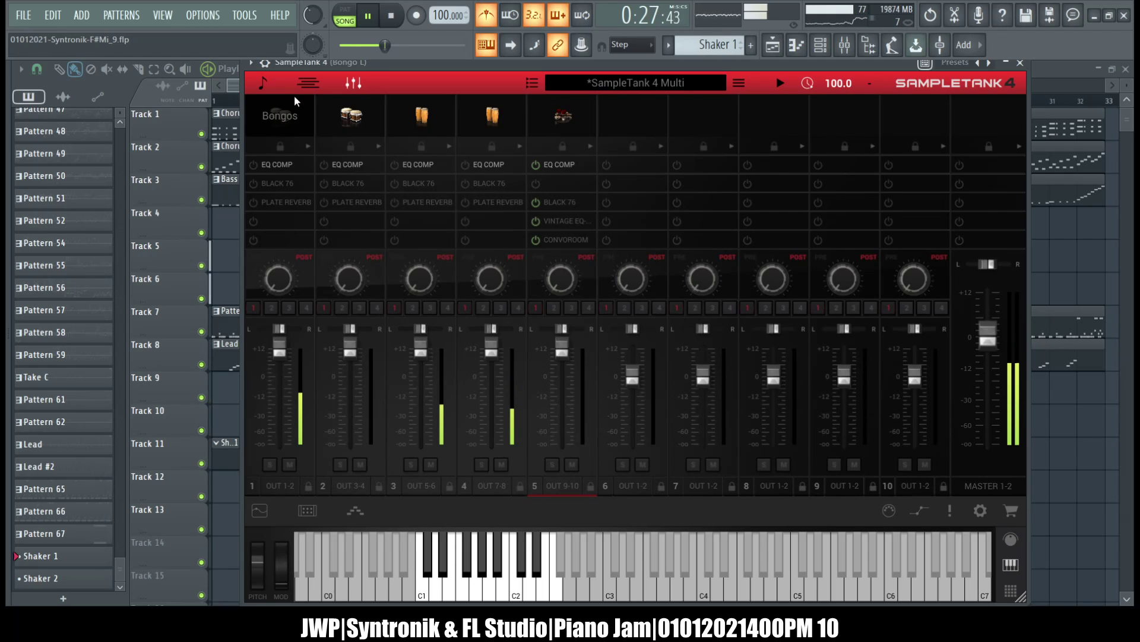
Show SampleTank's plugin output connections, then stop the song and save the project as a new version
left_click(265, 62)
left_click(326, 89)
left_click(294, 88)
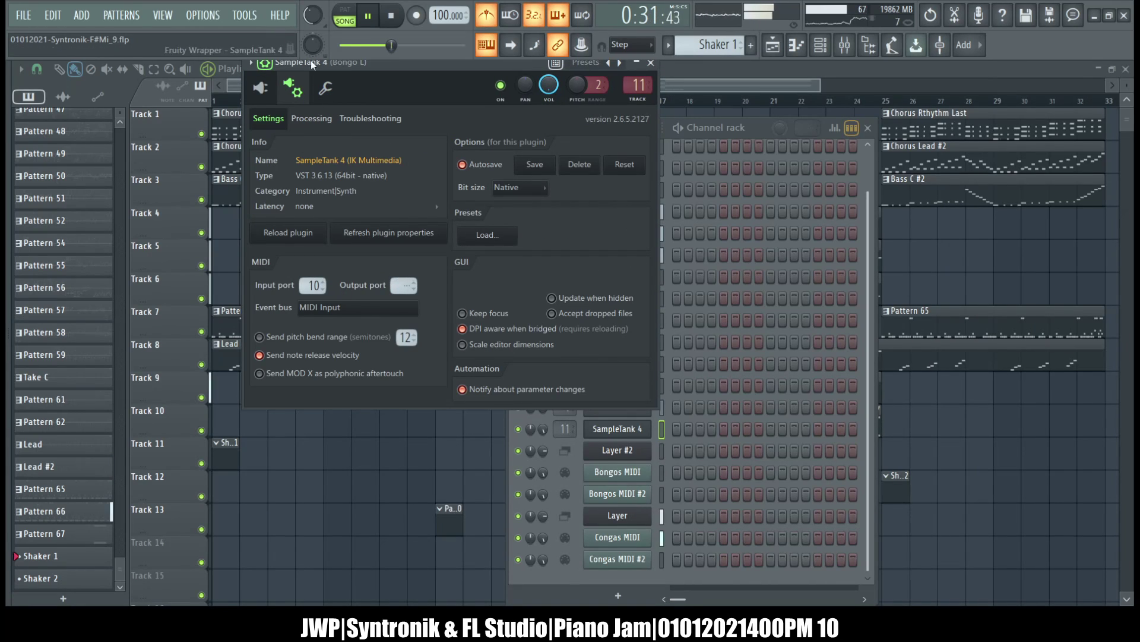
left_click(312, 118)
key("space")
key("ctrl+n")
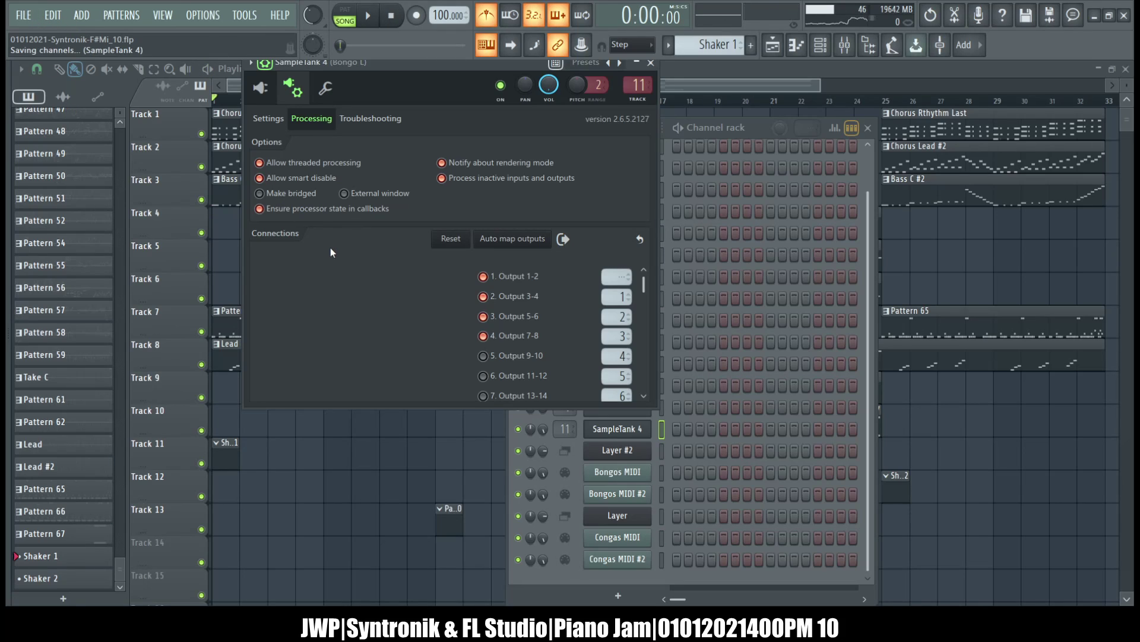
Enable Output 9-10 in SampleTank's connections, adjust its mixer track assignment and return to the plugin interface
left_click(483, 356)
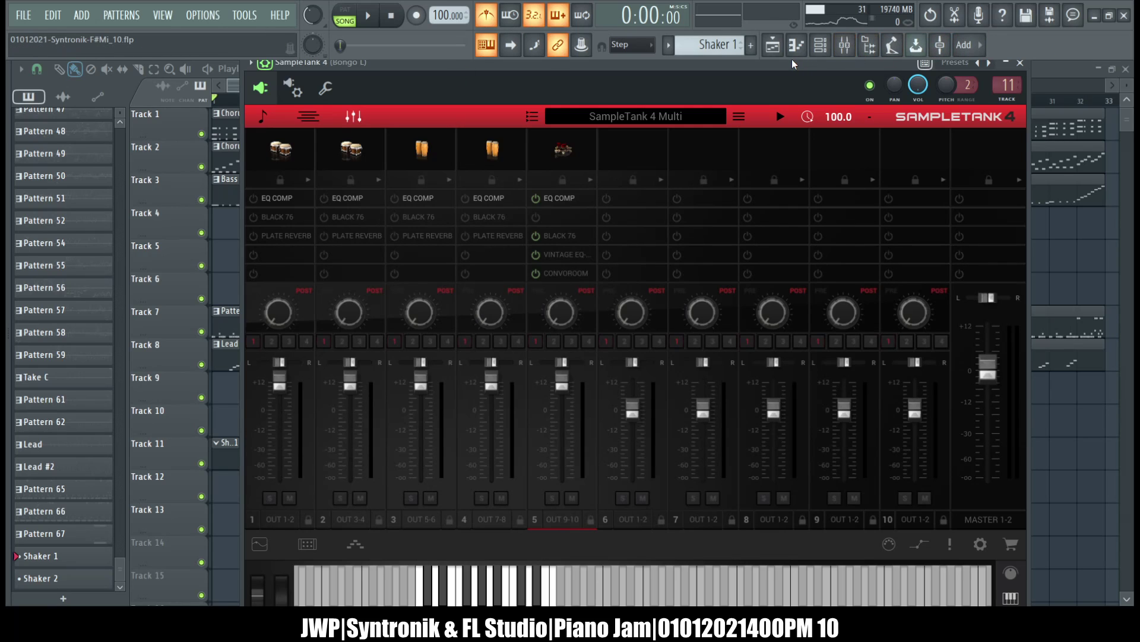
left_click(297, 87)
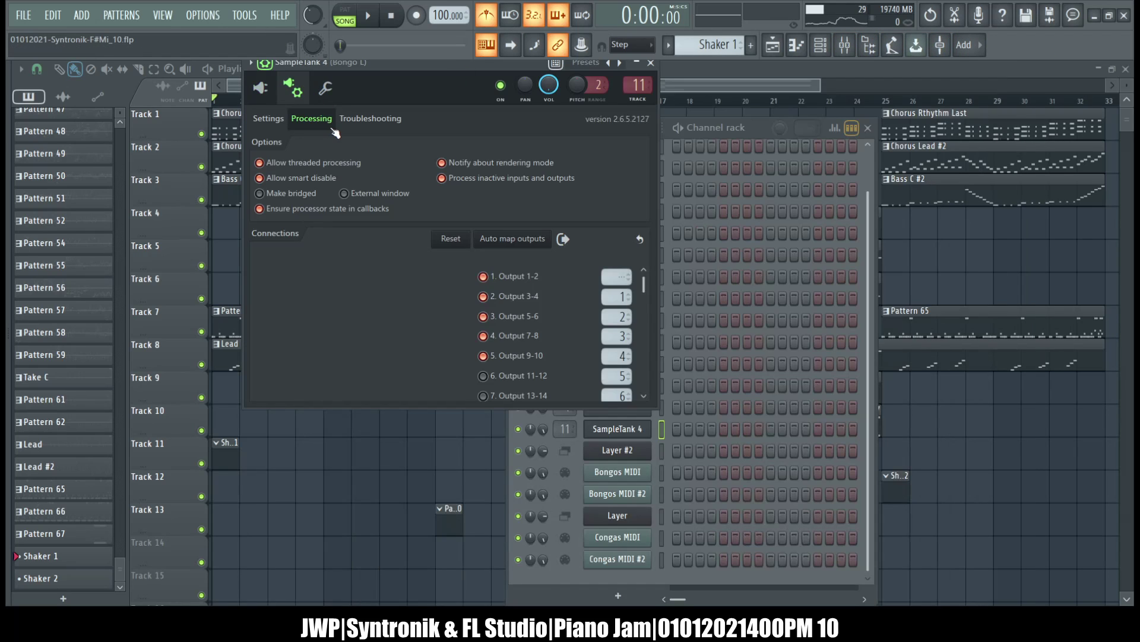
left_click_drag(612, 359, 642, 77)
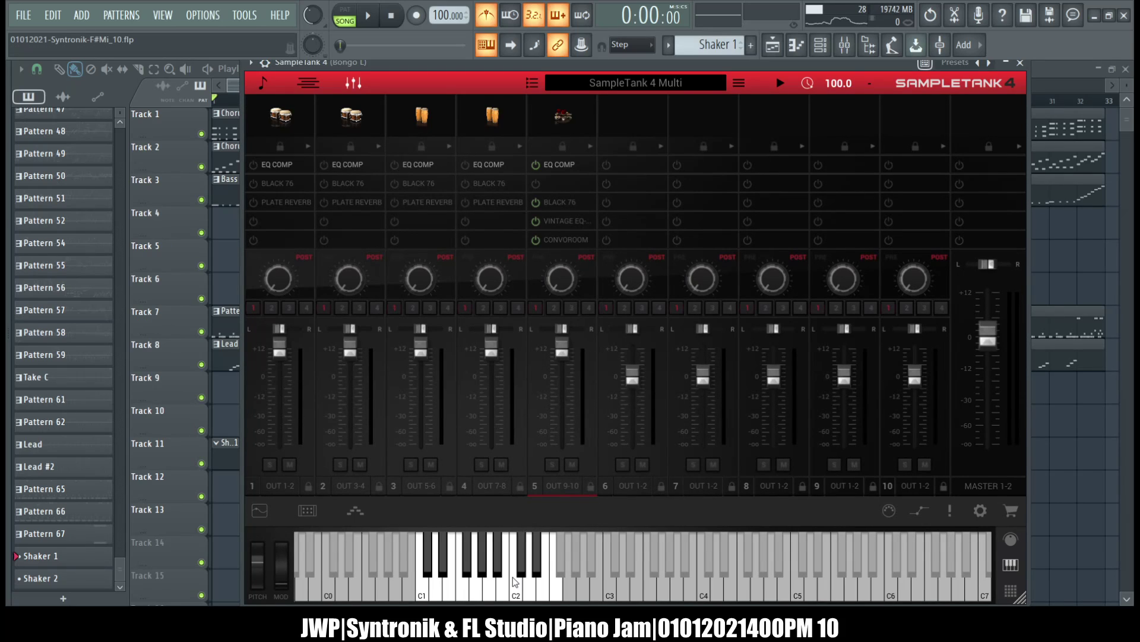
Audition the Chan Chans on several notes around C1 to C2, then test which instrument responds to live note input
left_click(515, 581)
left_click(477, 585)
left_click(462, 591)
left_click_drag(457, 593, 426, 572)
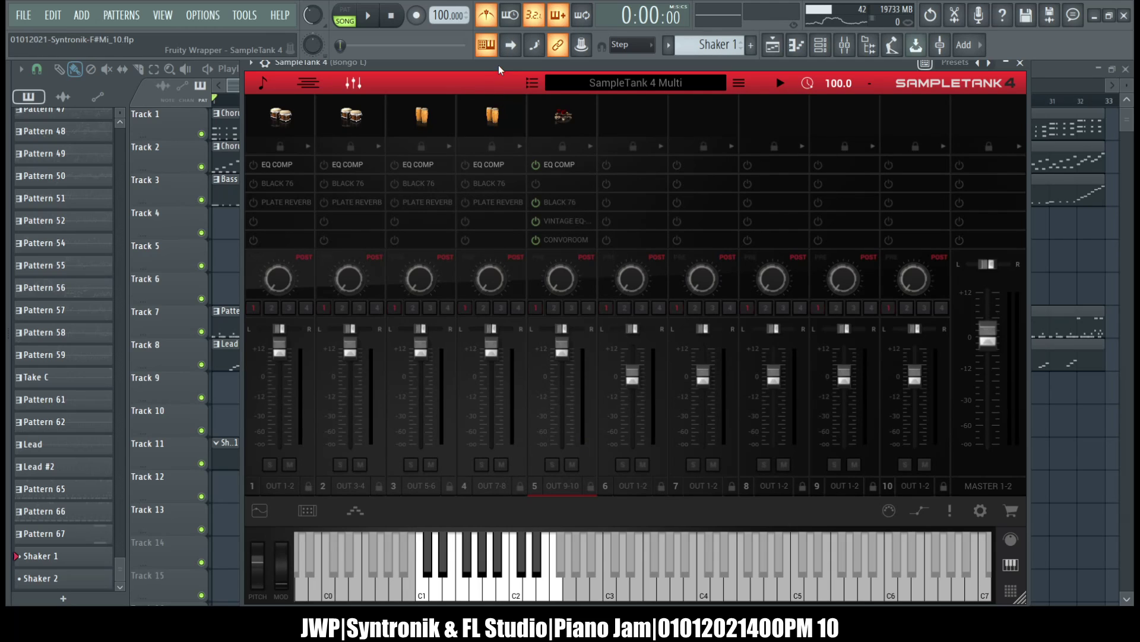
key("z")
key("x")
key("d")
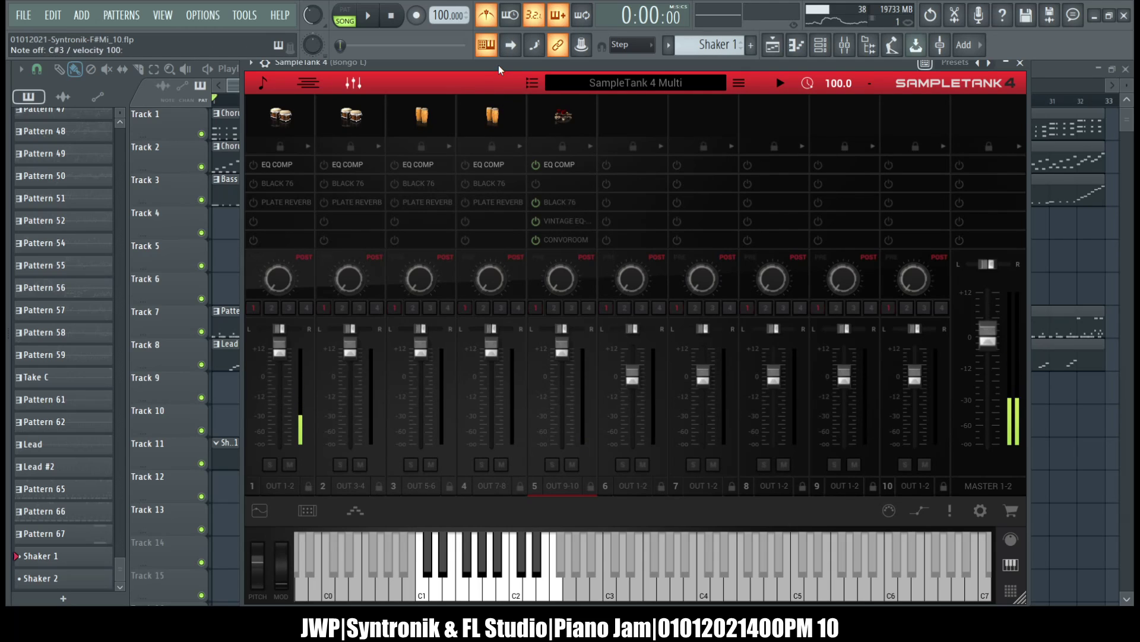
Clone the Congas MIDI #2 channel, rename the copy Shaker and set its MIDI channel to 5
left_click(821, 45)
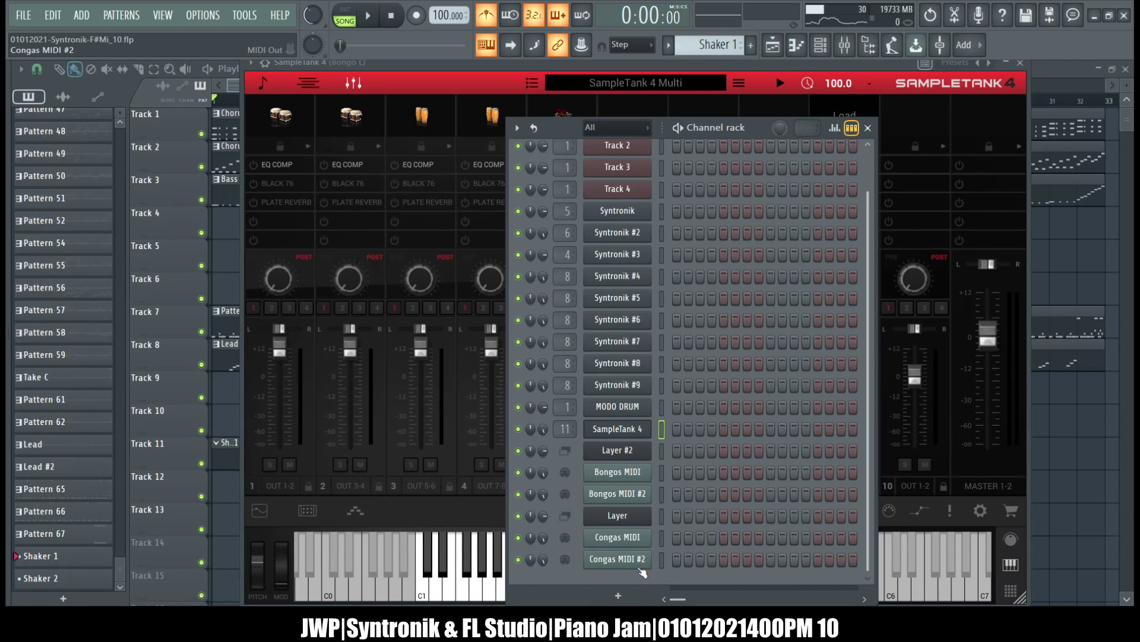
left_click(622, 561)
key("alt+c")
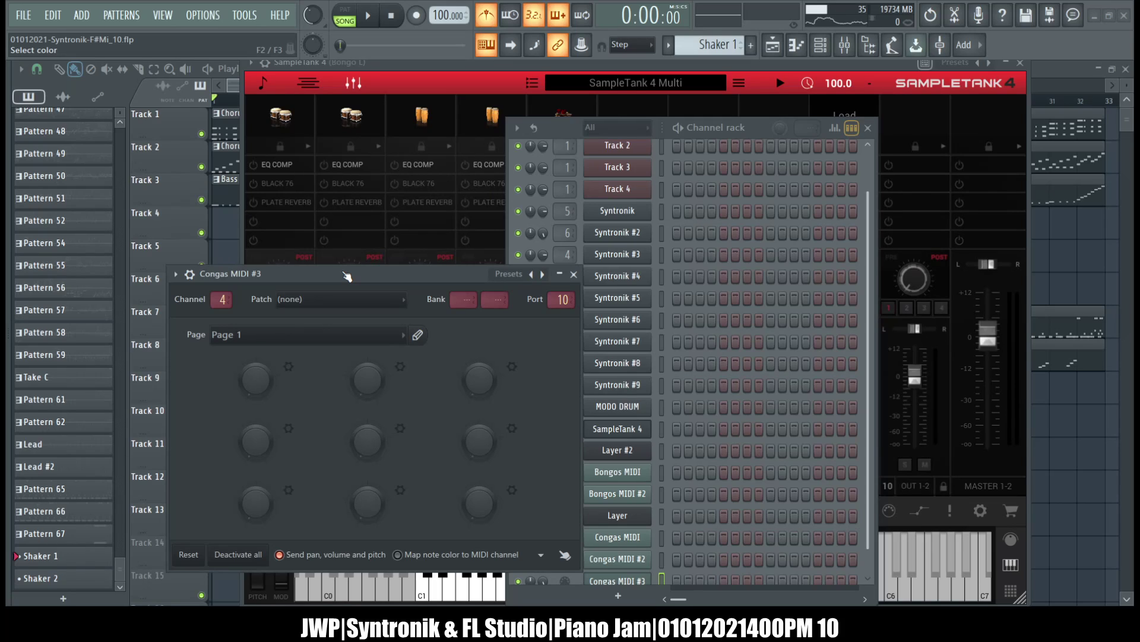
key("Return")
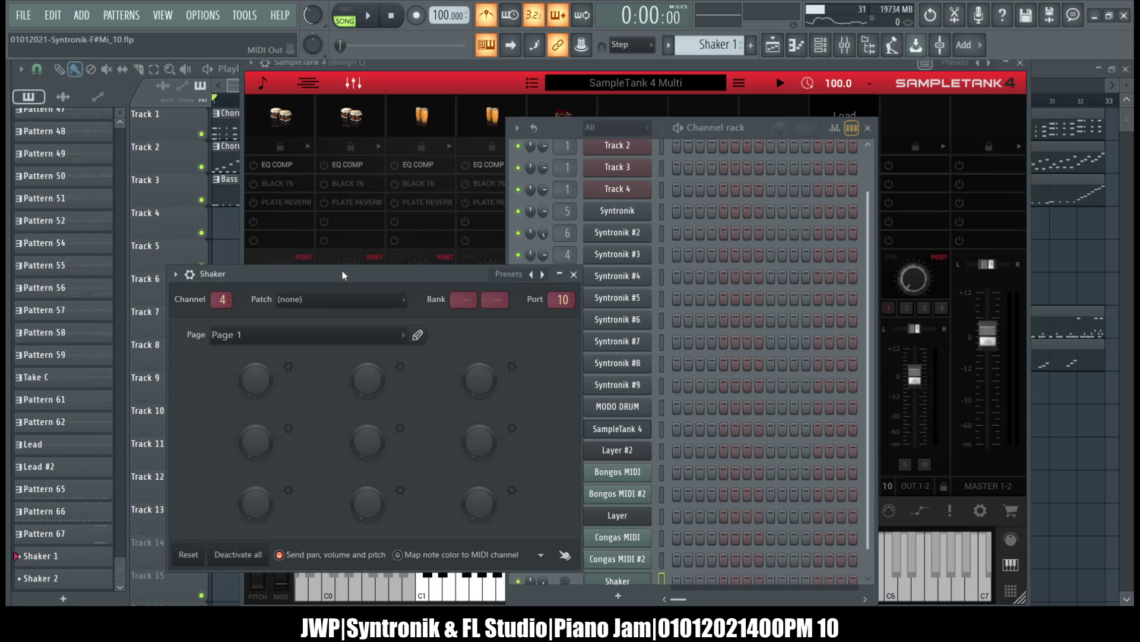
left_click_drag(222, 299, 354, 184)
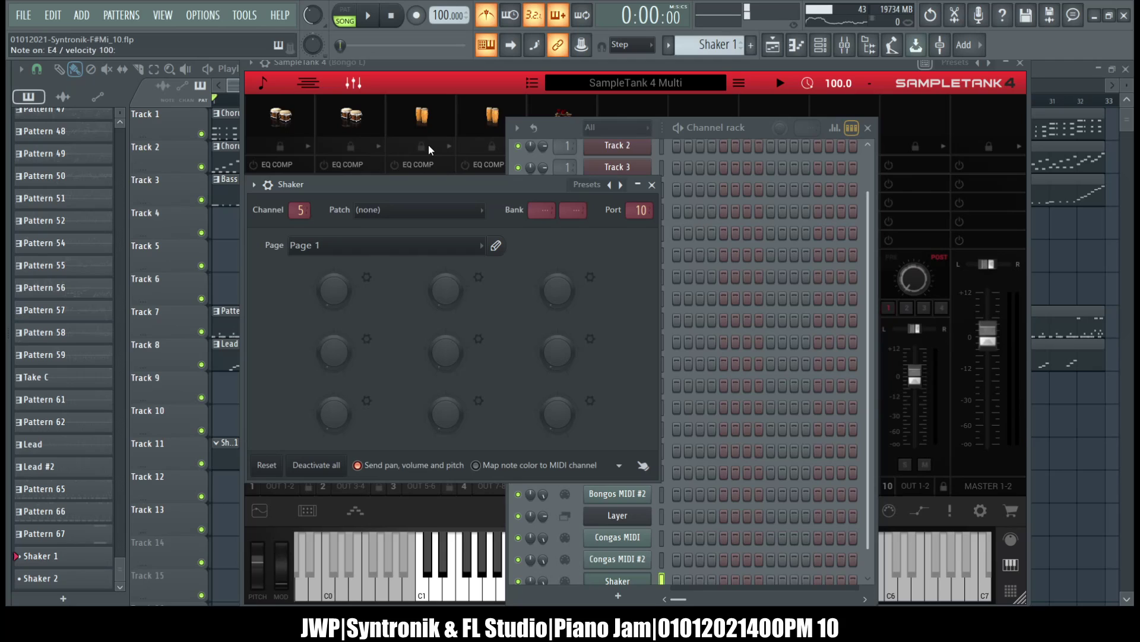
Load Cinematic Tambourines into SampleTank's part 5 in place of Chan Chans and audition a few of its low notes
left_click(476, 66)
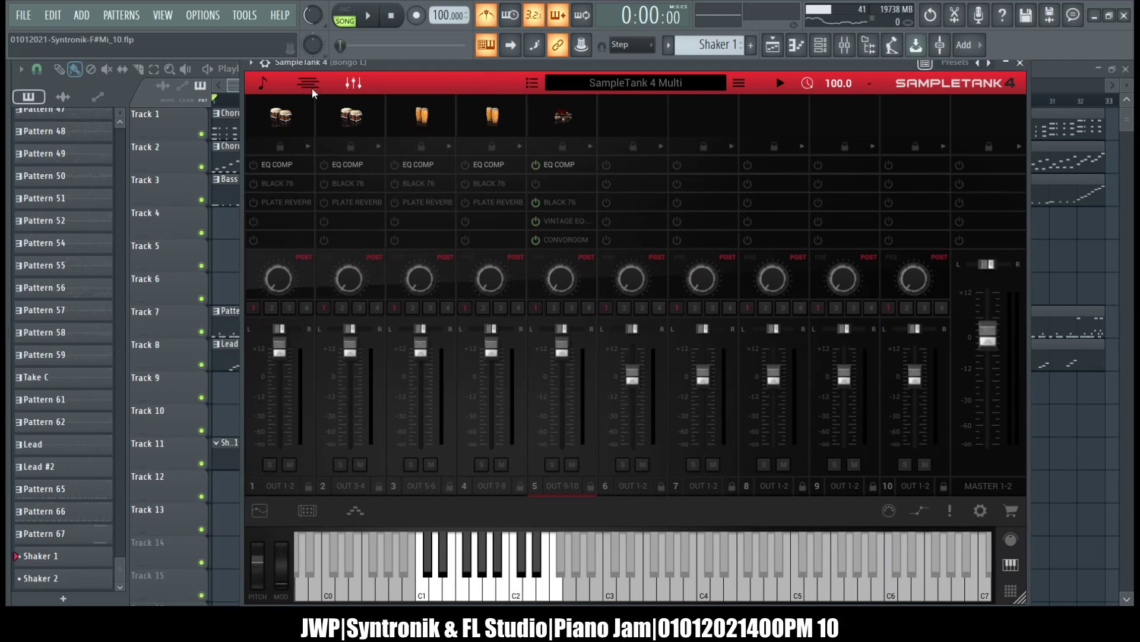
left_click(262, 84)
left_click(398, 328)
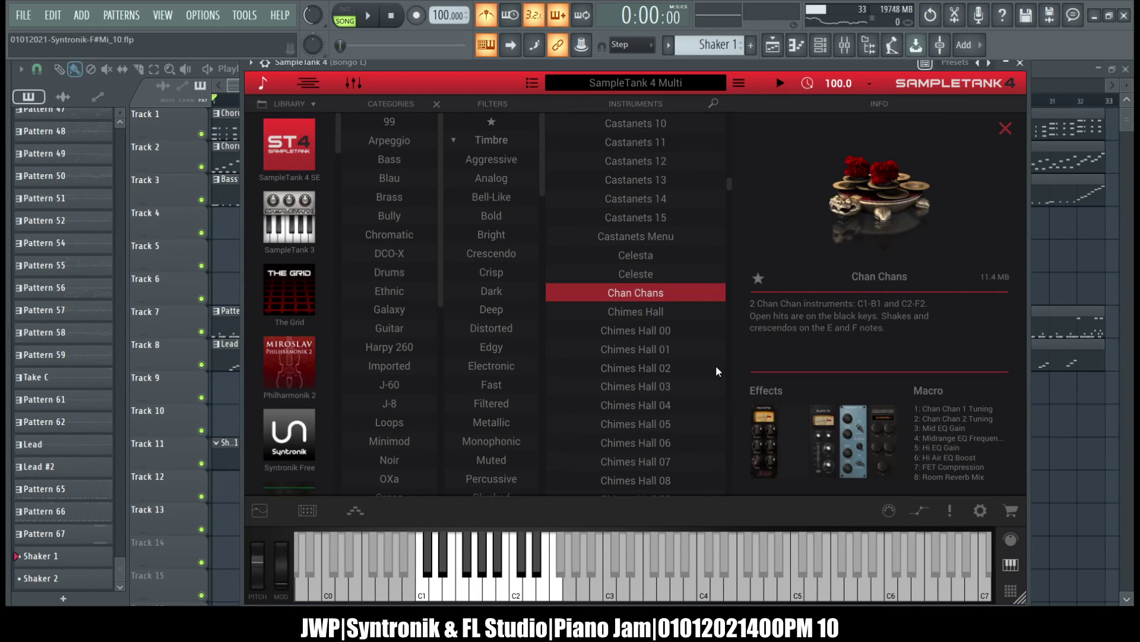
scroll(643, 392, "down", 10)
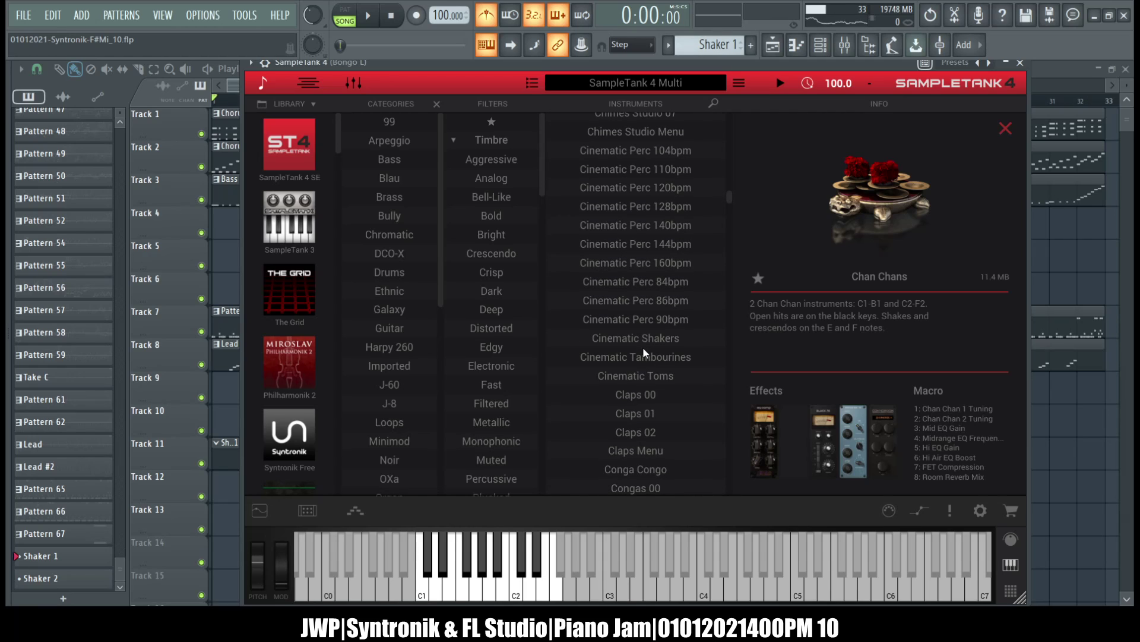
left_click(628, 357)
double_click(625, 357)
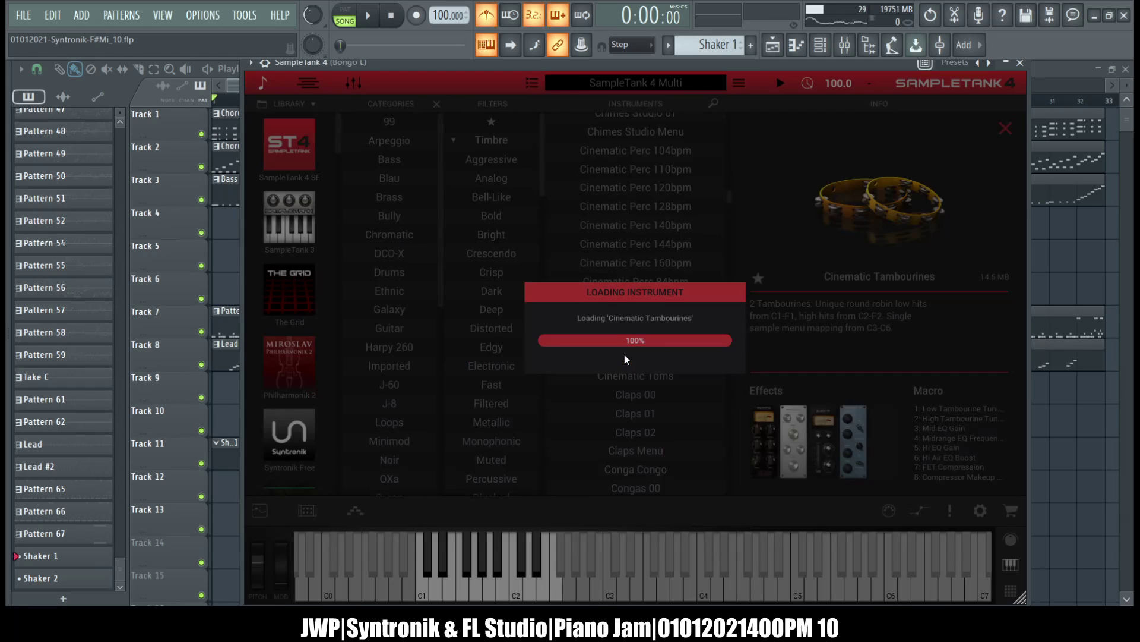
left_click_drag(527, 591, 486, 592)
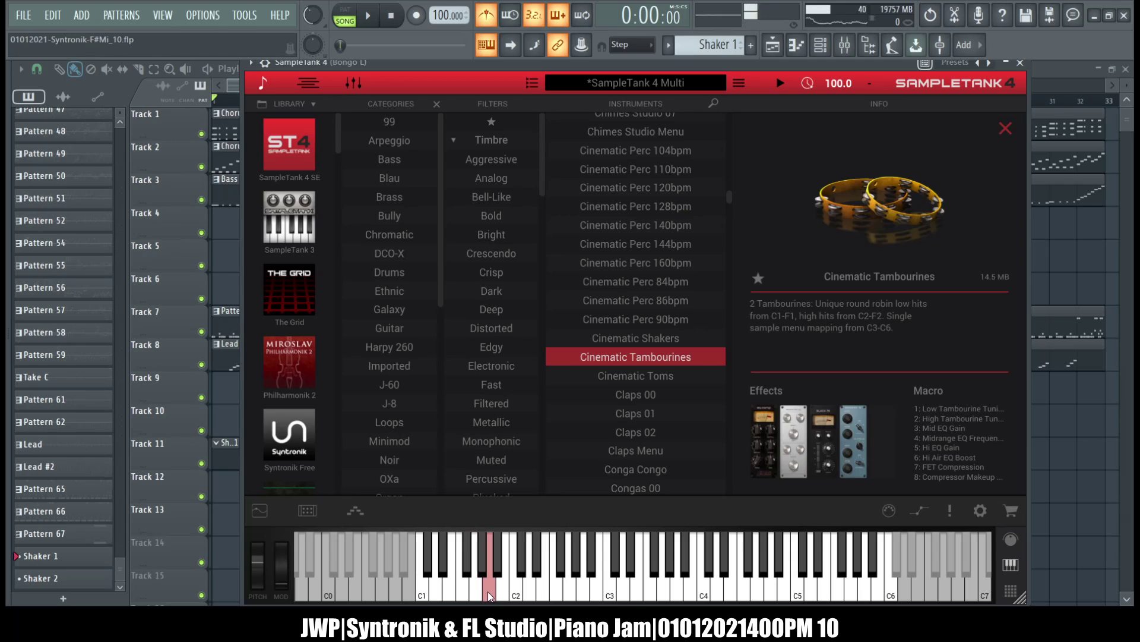
left_click(504, 591)
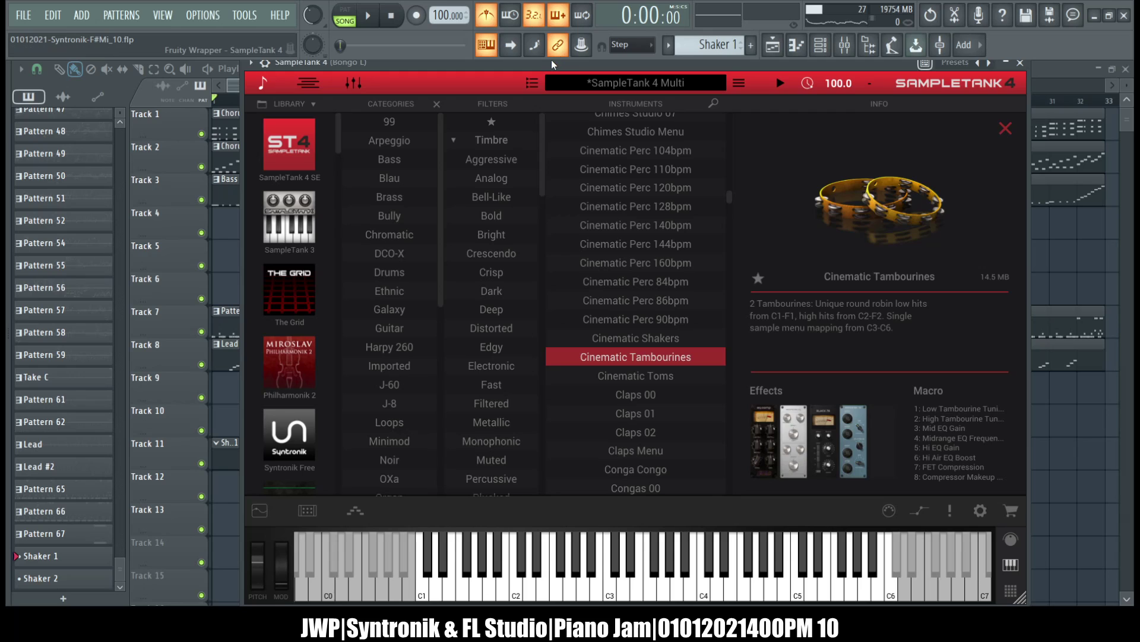
Select the Shaker channel in the channel rack so that live notes reach the tambourines
left_click(821, 45)
scroll(675, 372, "down", 2)
left_click(662, 559)
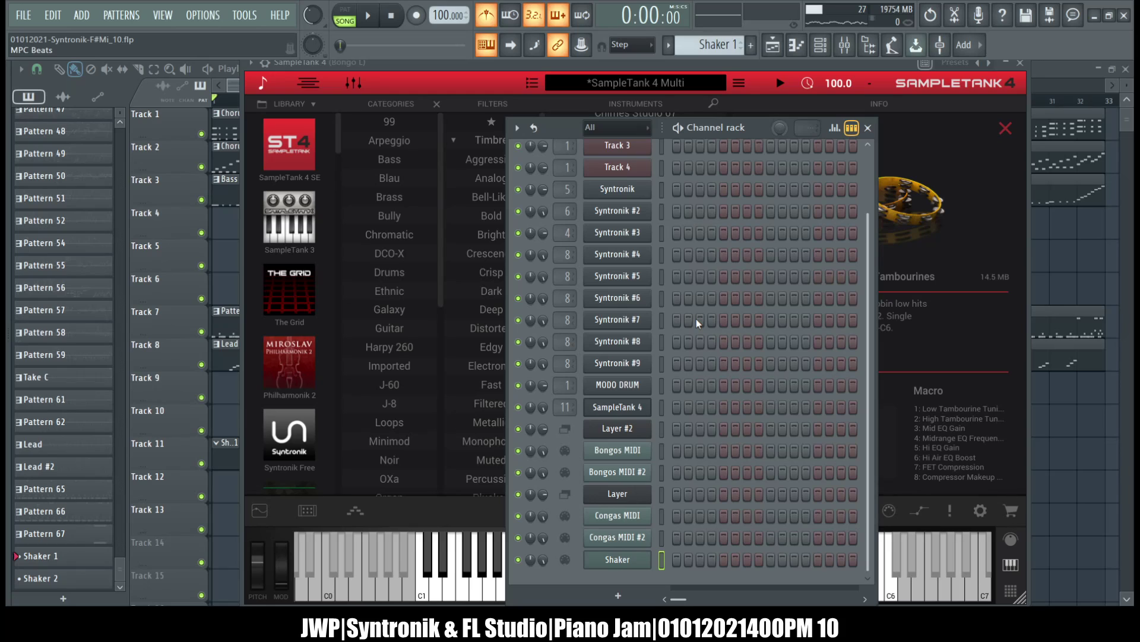
left_click(526, 72)
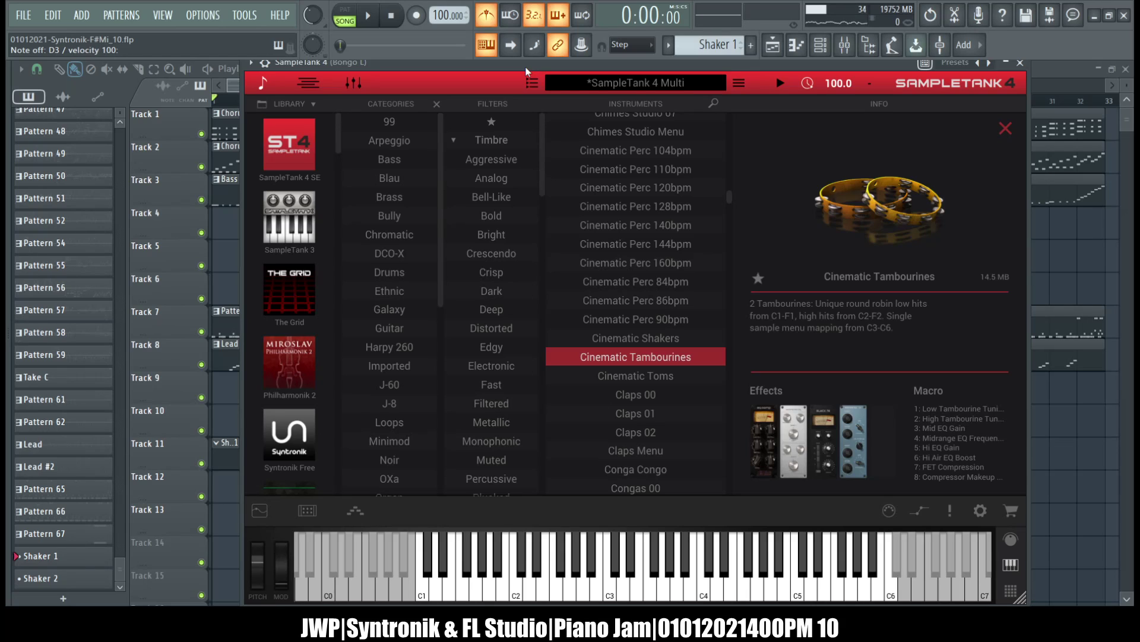
left_click(821, 45)
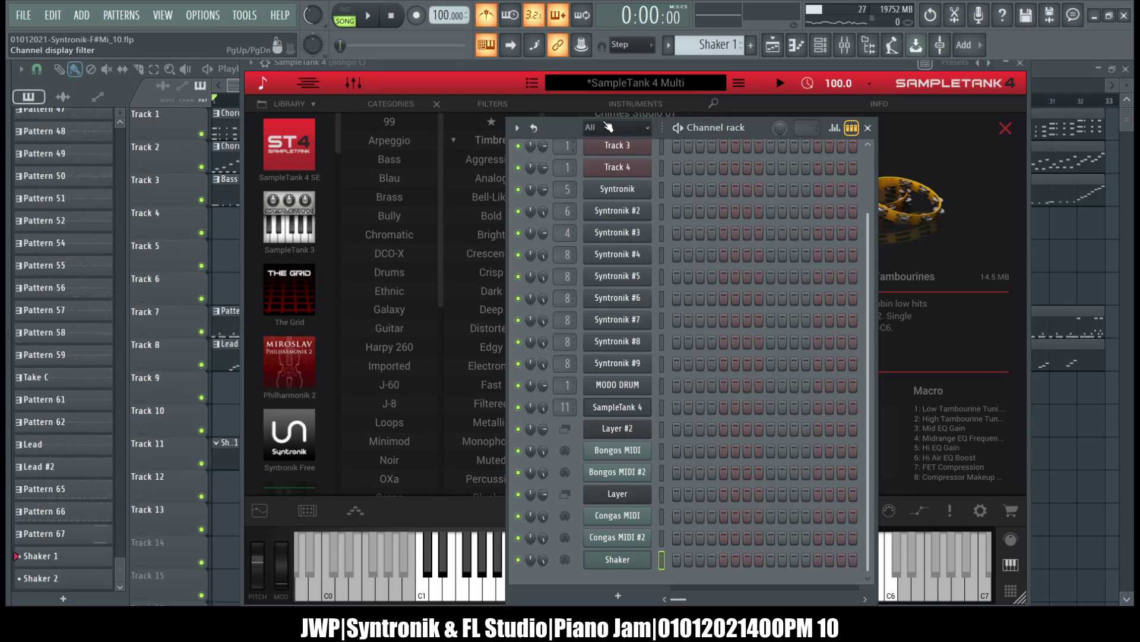
left_click(659, 561)
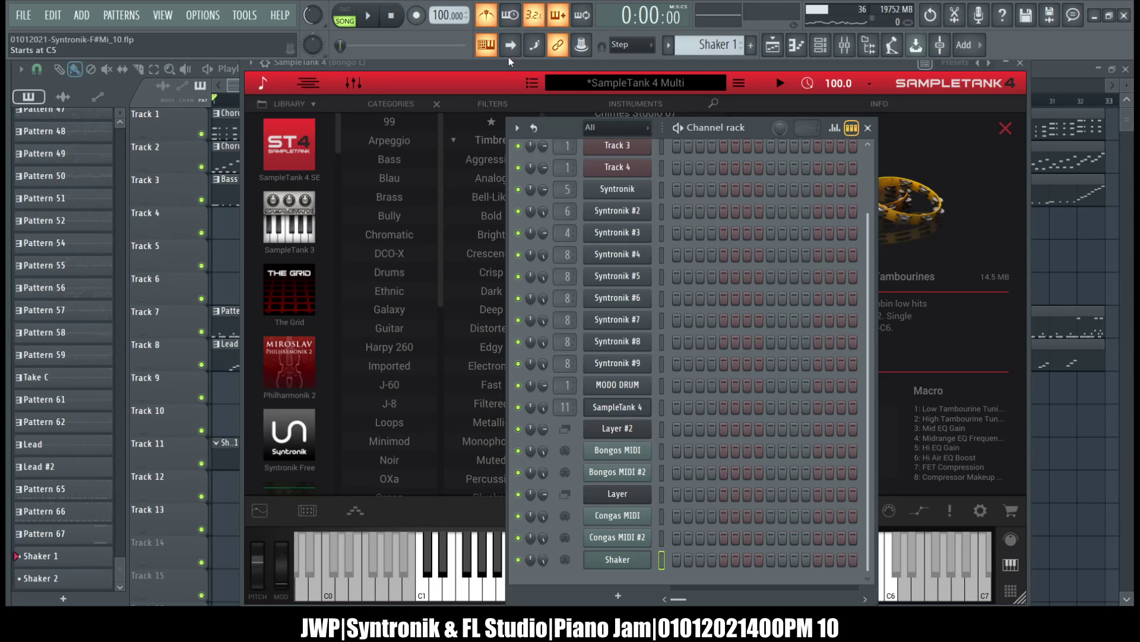
Audition the tambourine notes around E4 to B4 through the Shaker channel
key("v")
key("v")
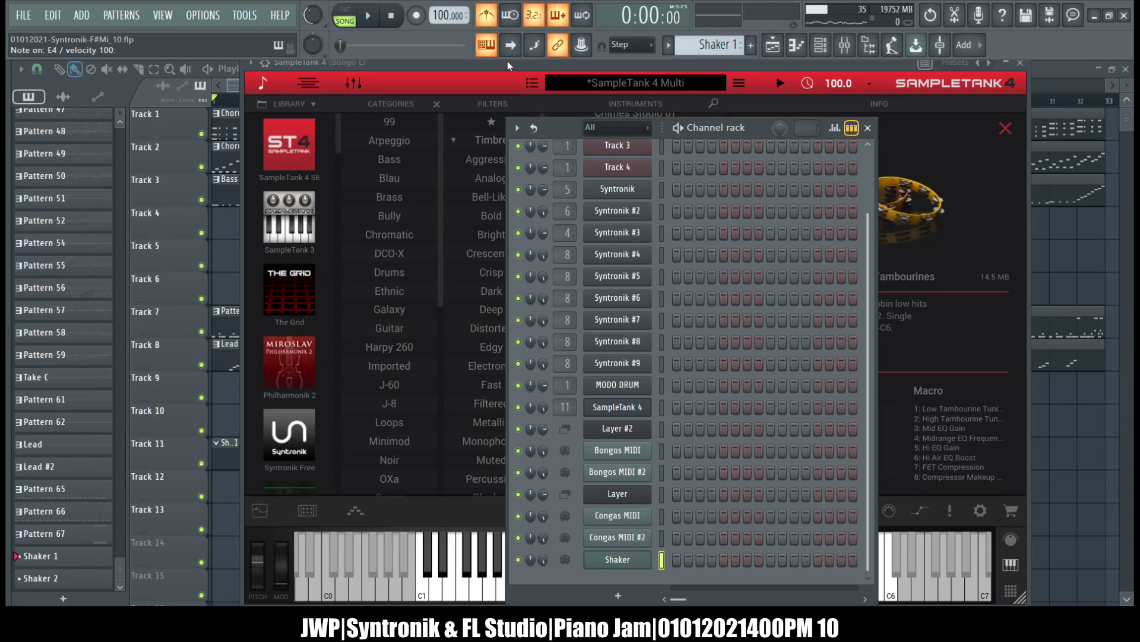
key("b")
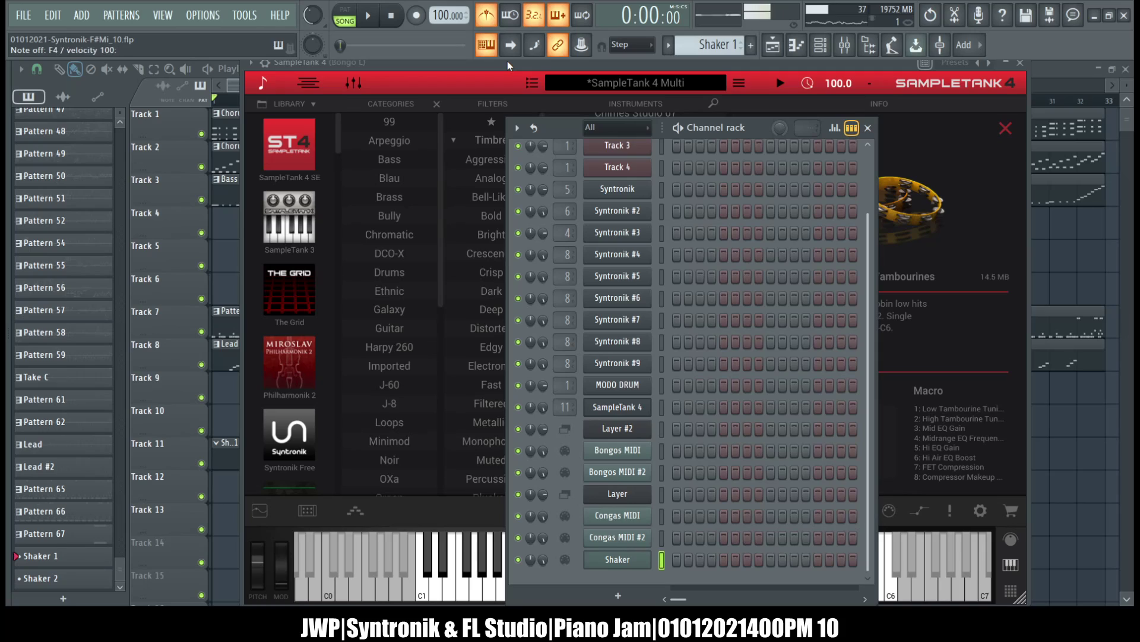
key("l")
key("j")
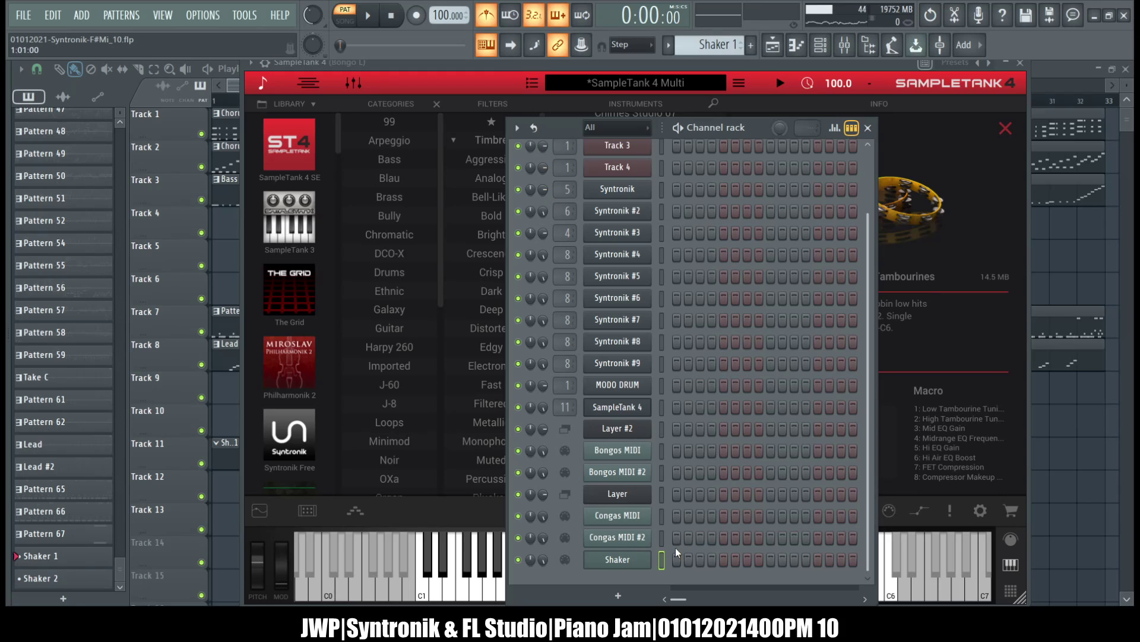
key("b")
key("h")
key("b")
key("h")
key("g")
key("h")
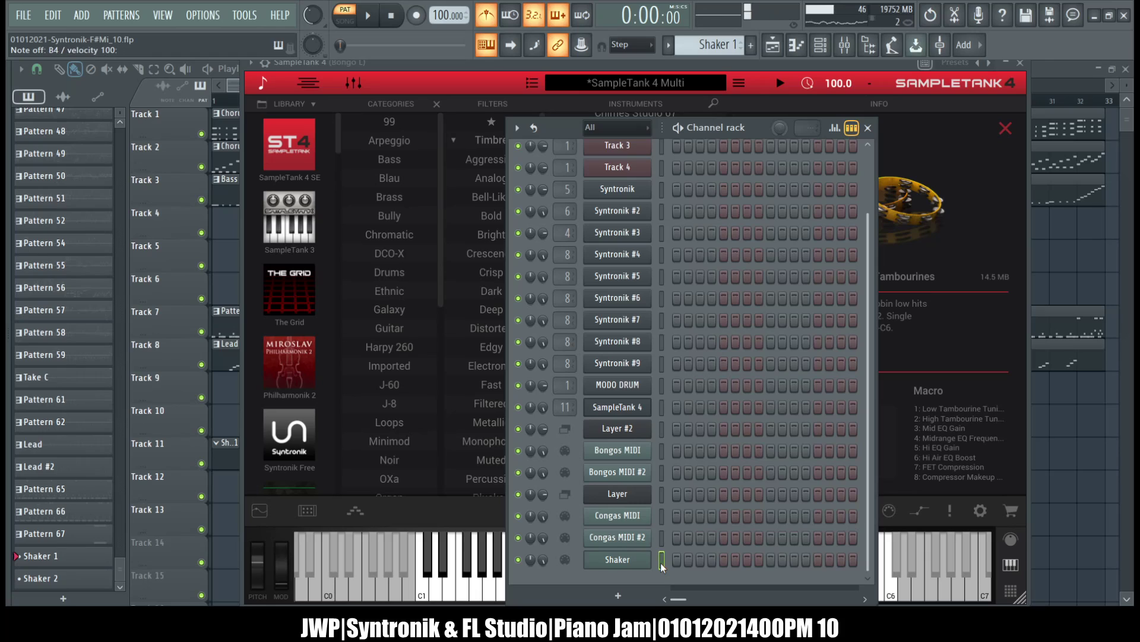
key("g")
key("b")
Switch playback to song mode, play the song and show the mixer levels while auditioning the tambourines
key("space")
key("space")
left_click(346, 17)
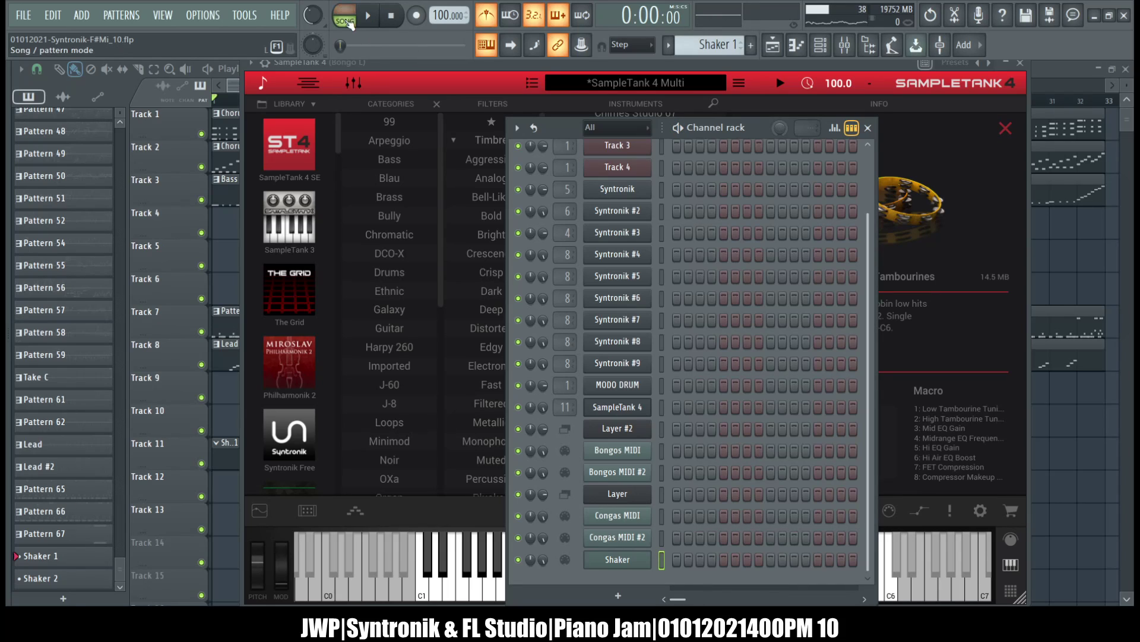
left_click(370, 18)
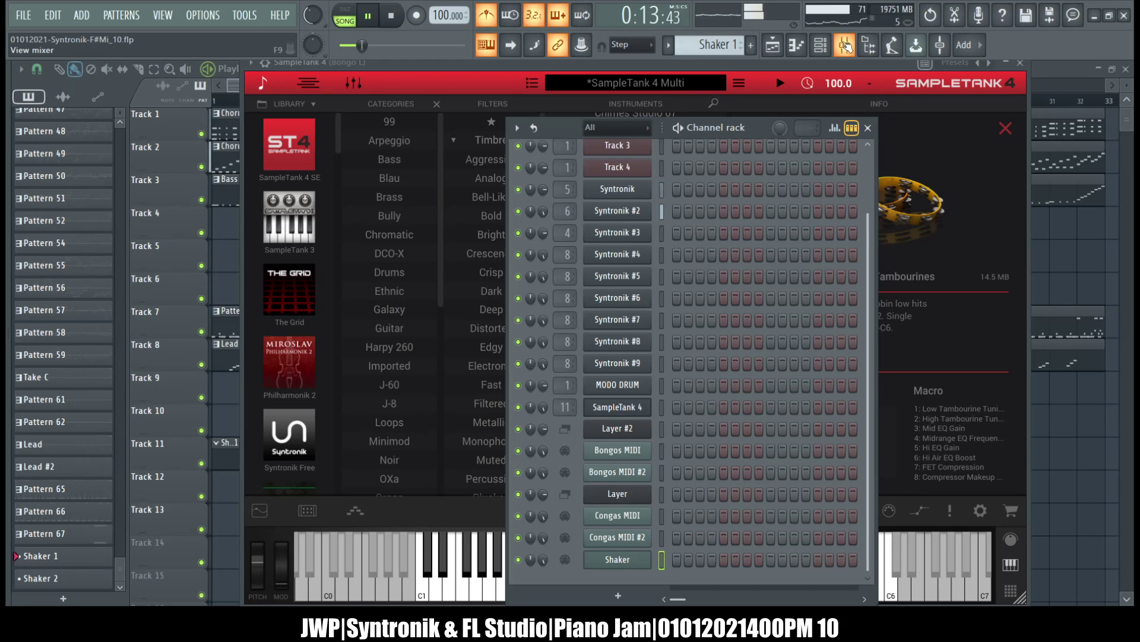
left_click(844, 45)
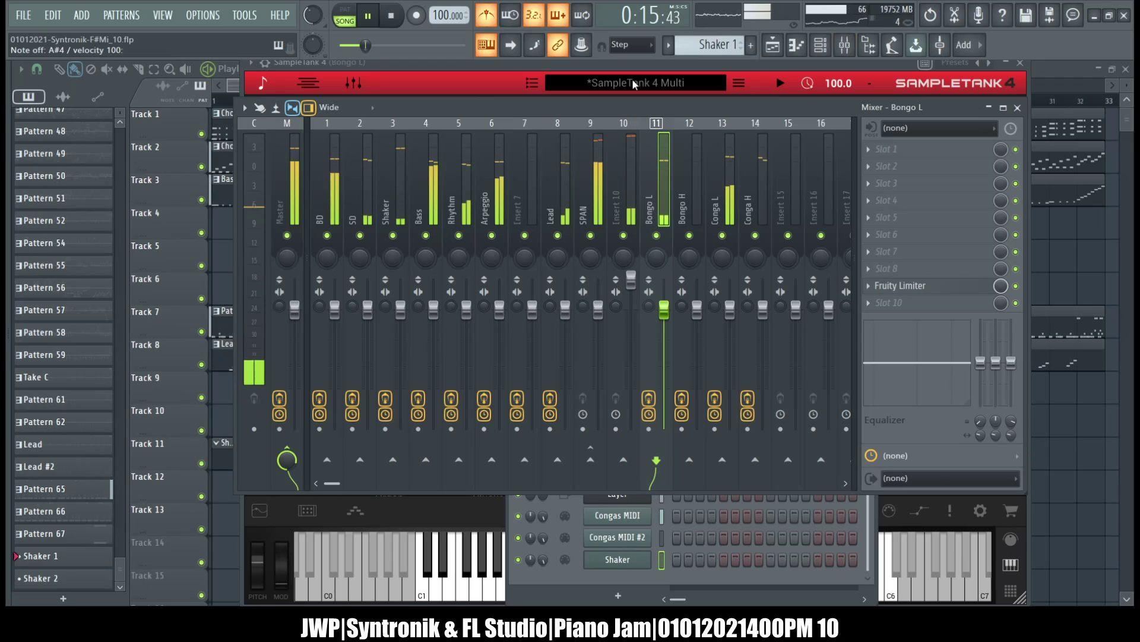
Set the Cinematic Tambourines part volume to 0 dB in SampleTank's parts view
left_click(585, 70)
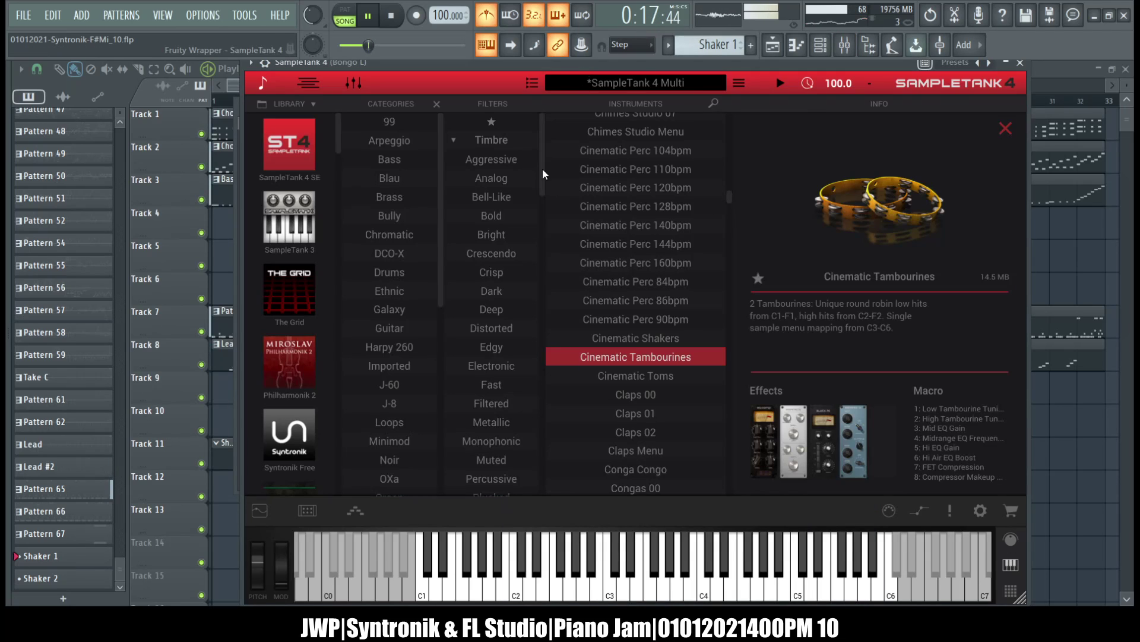
left_click(264, 88)
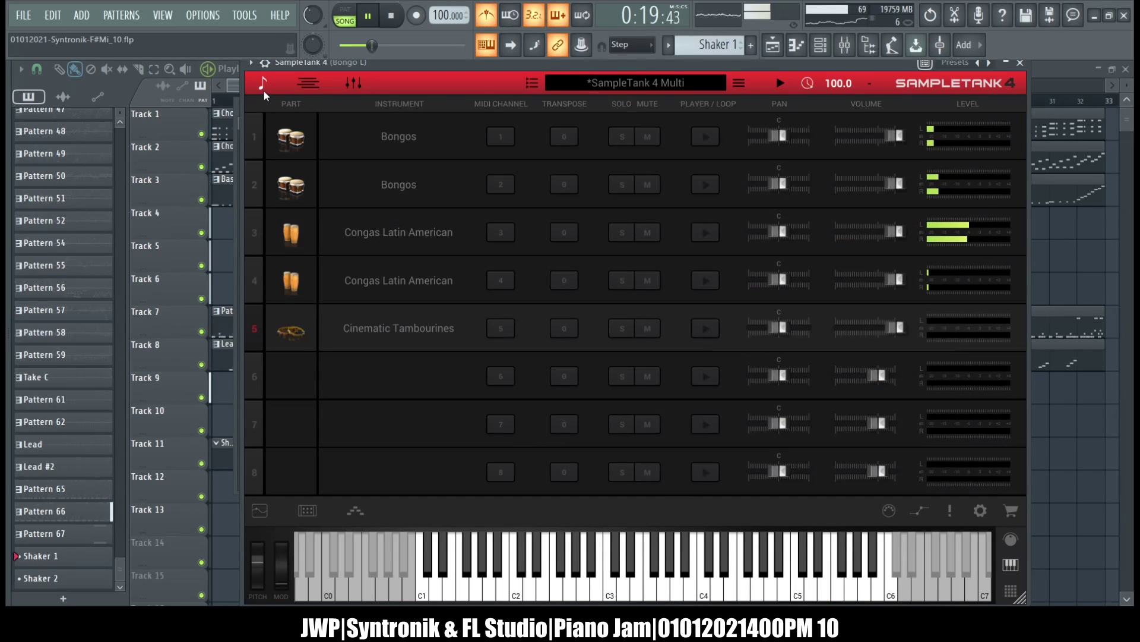
left_click(889, 330)
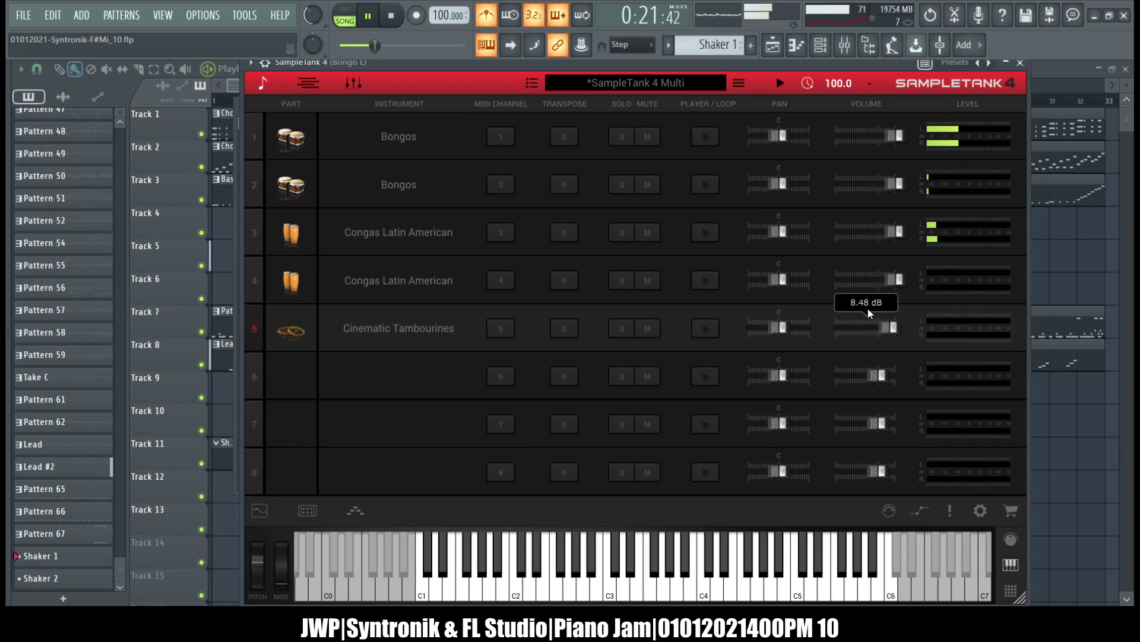
double_click(868, 303)
type("0")
key("Return")
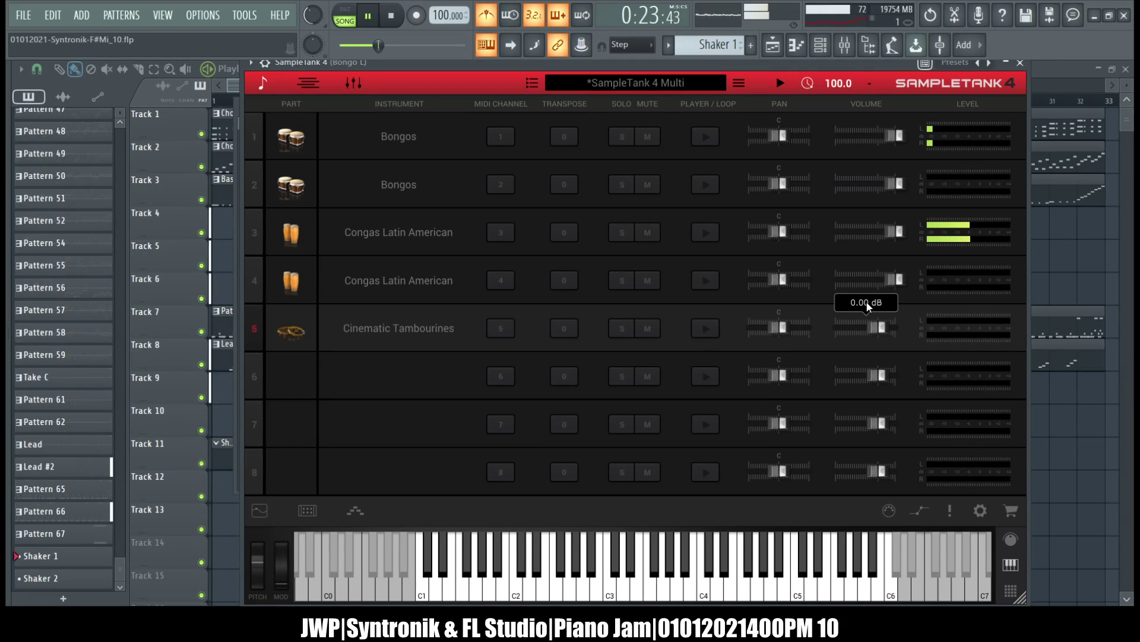
Reselect the Shaker channel, try the tambourine notes against the playing song and stop playback
left_click(820, 48)
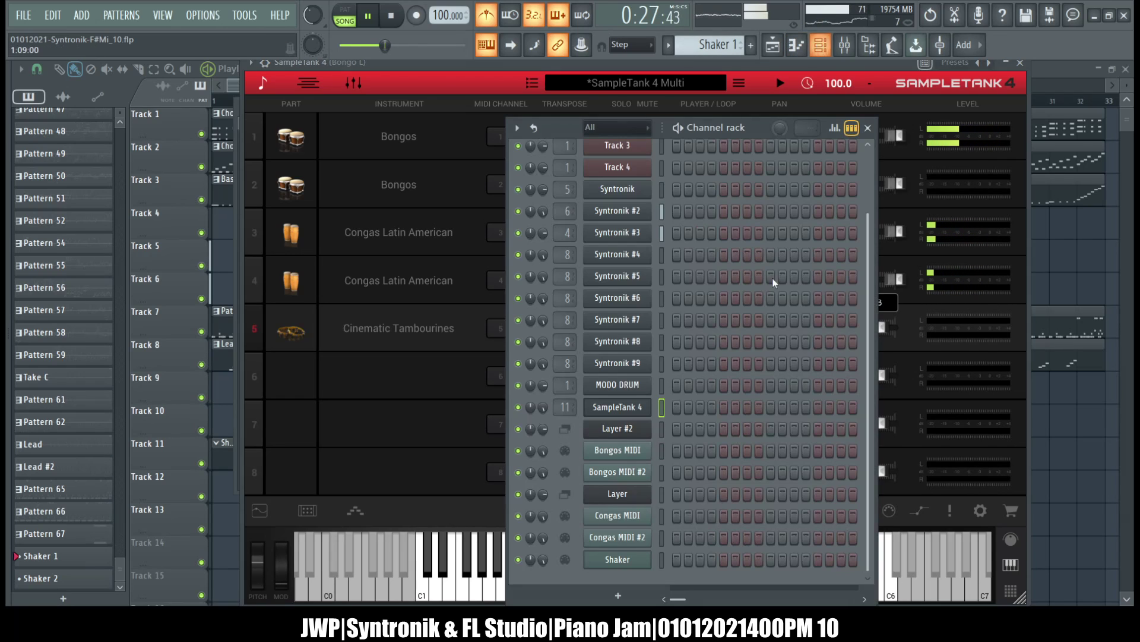
left_click(666, 562)
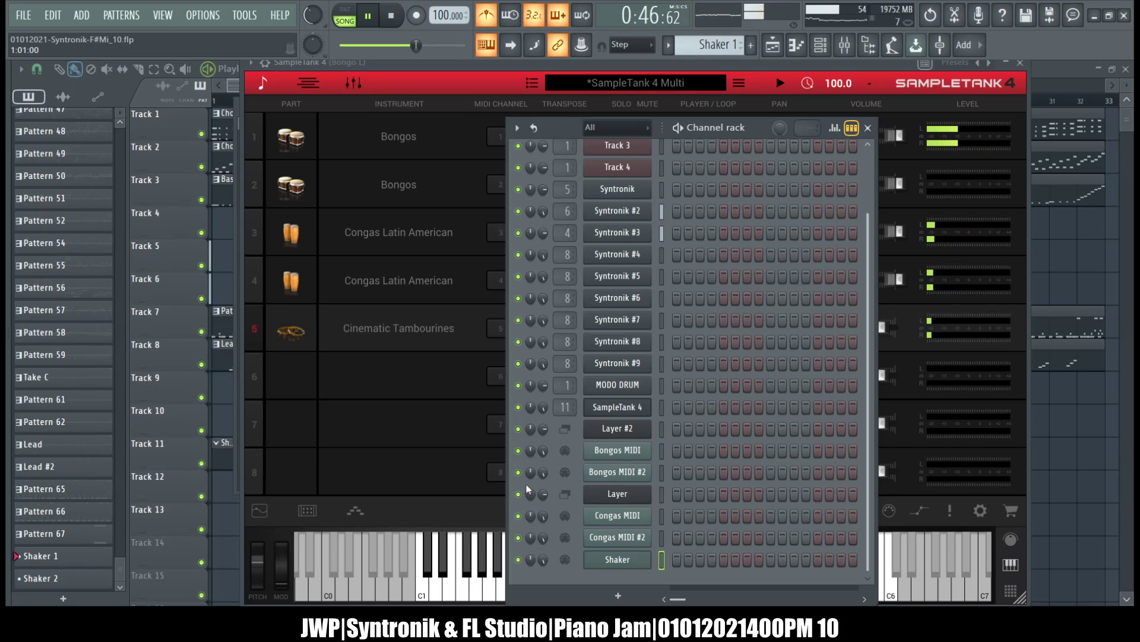
key("space")
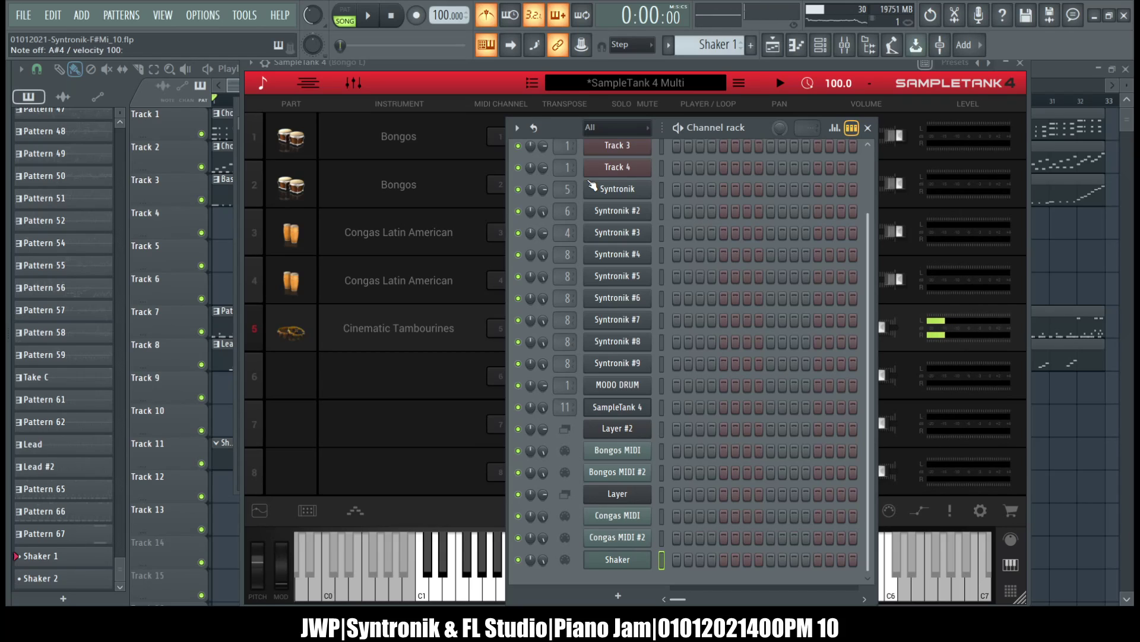
Open the instrument browser for part 5 in SampleTank, look through the percussion list past Cinematic Tambourines and preview Crotals 00
left_click(475, 65)
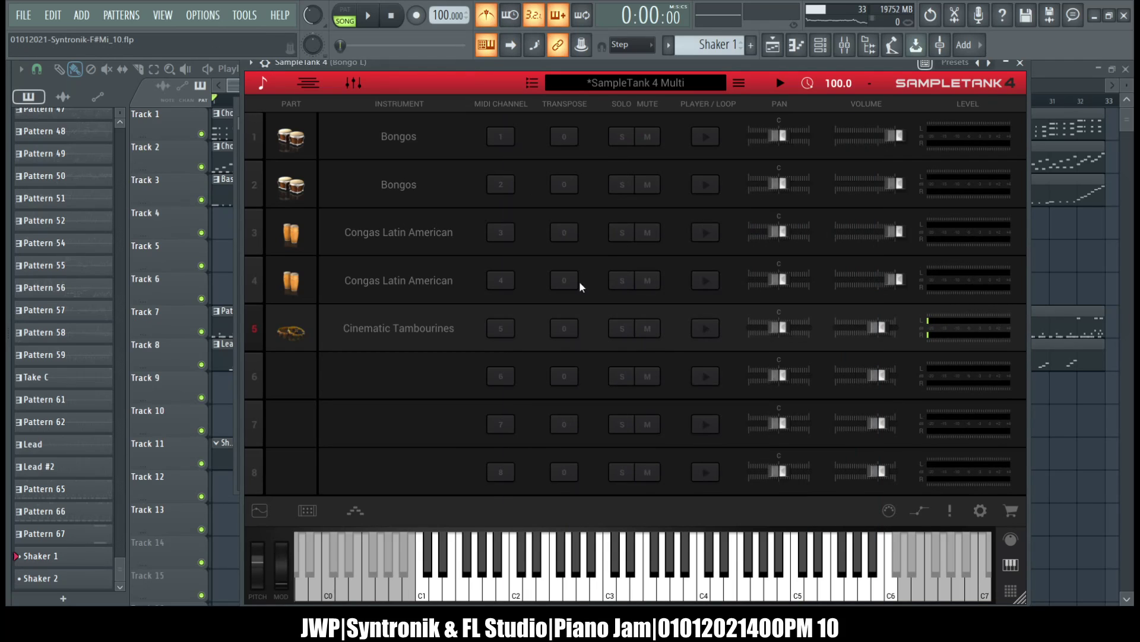
left_click(412, 332)
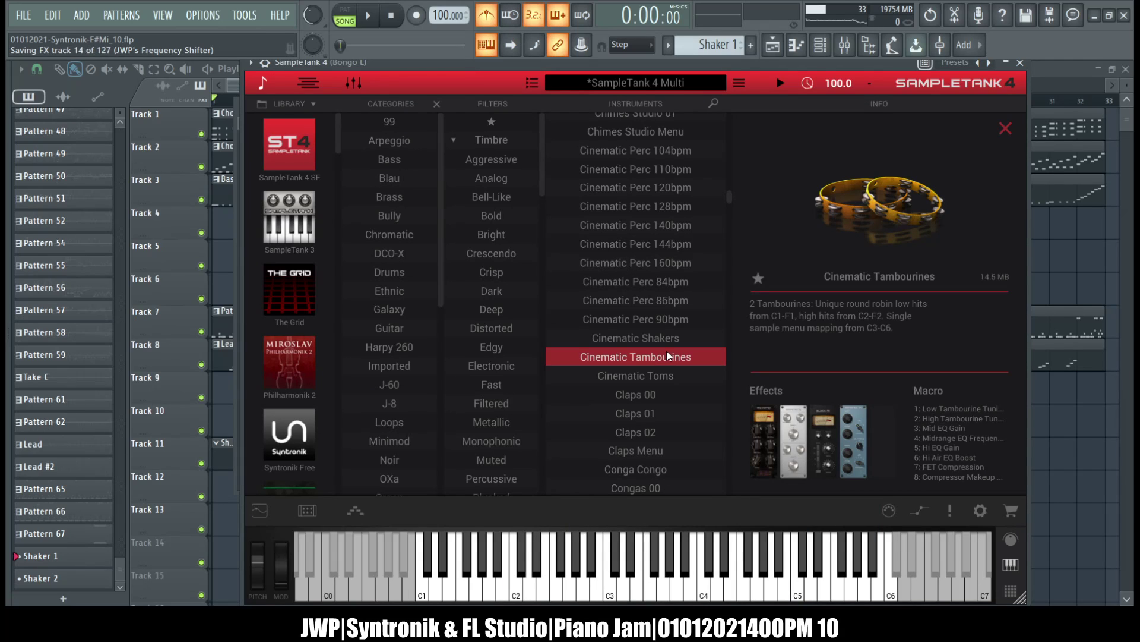
scroll(633, 350, "down", 3)
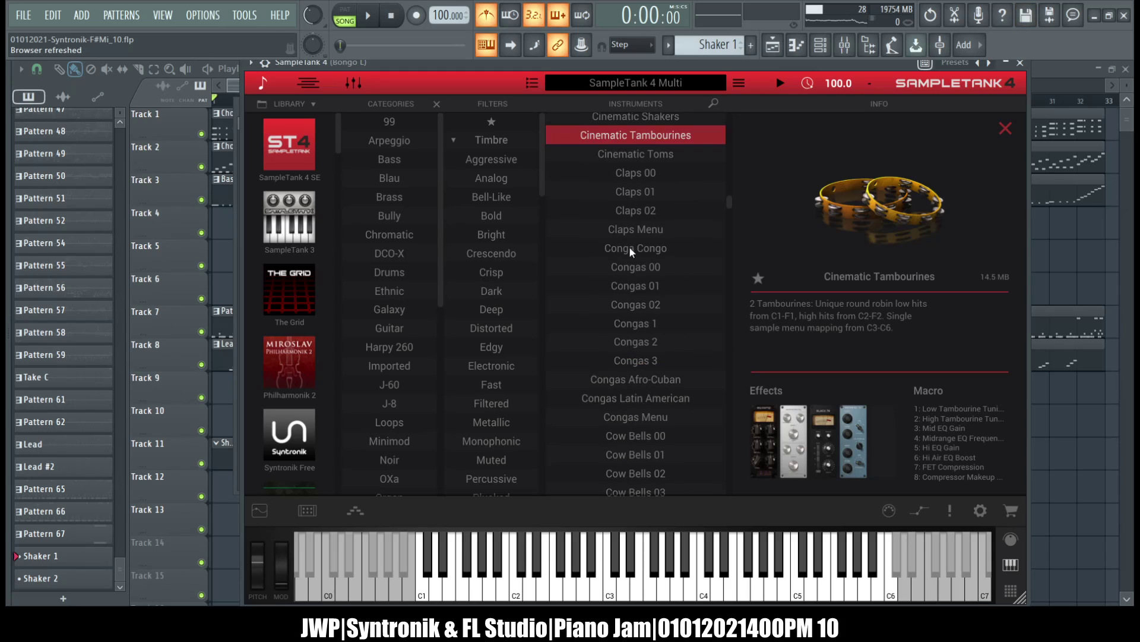
scroll(630, 237, "down", 1)
scroll(631, 192, "down", 3)
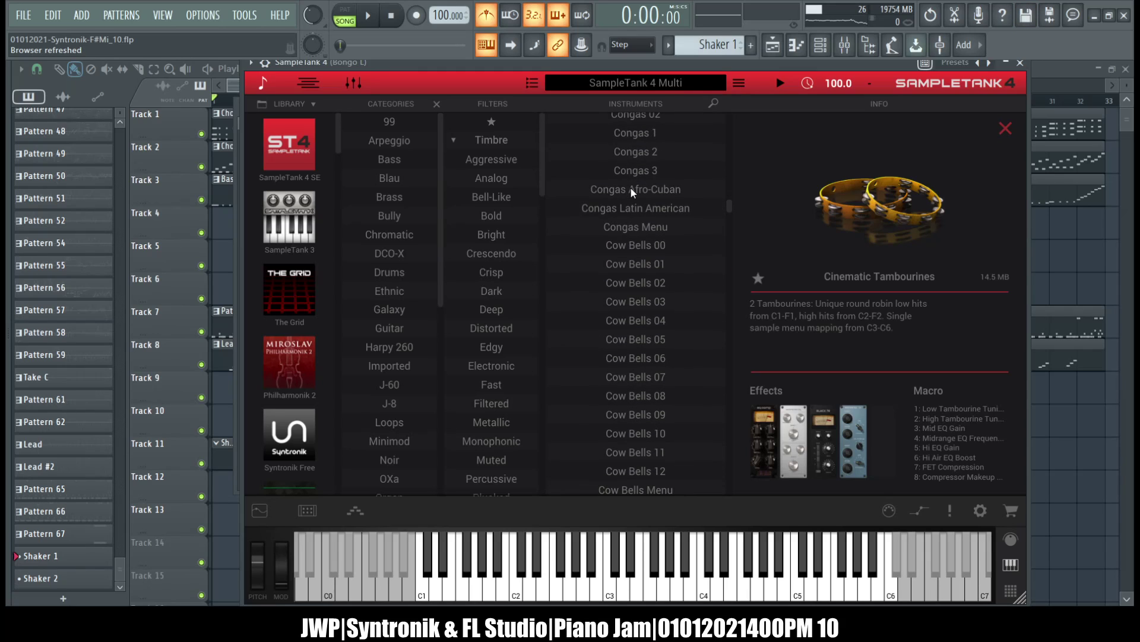
scroll(630, 187, "down", 3)
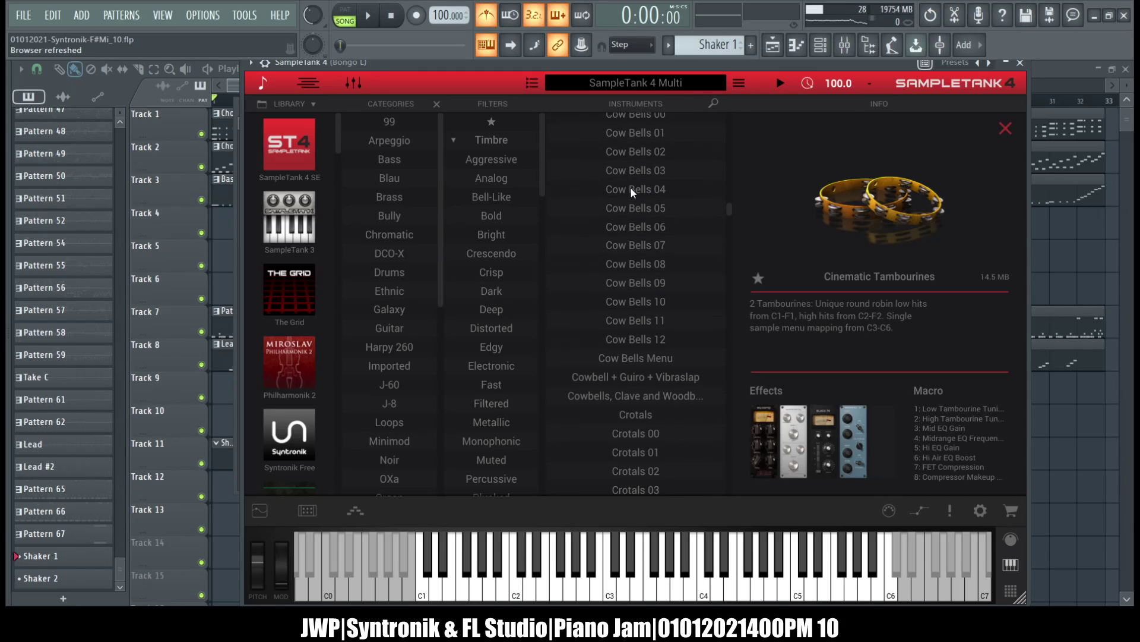
scroll(630, 186, "down", 4)
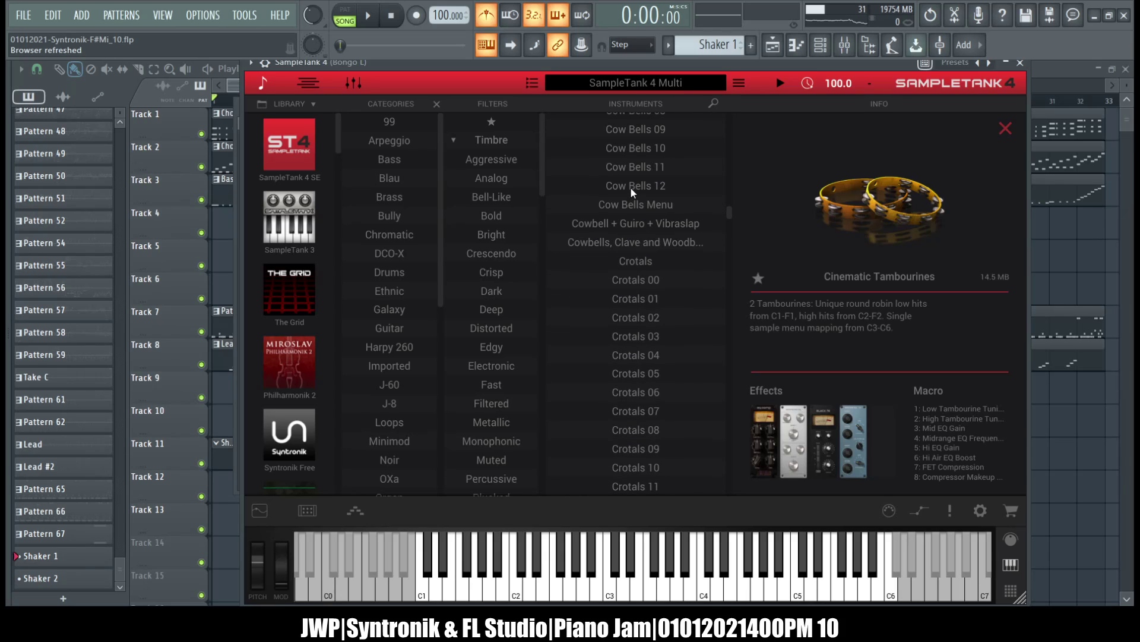
scroll(630, 186, "down", 1)
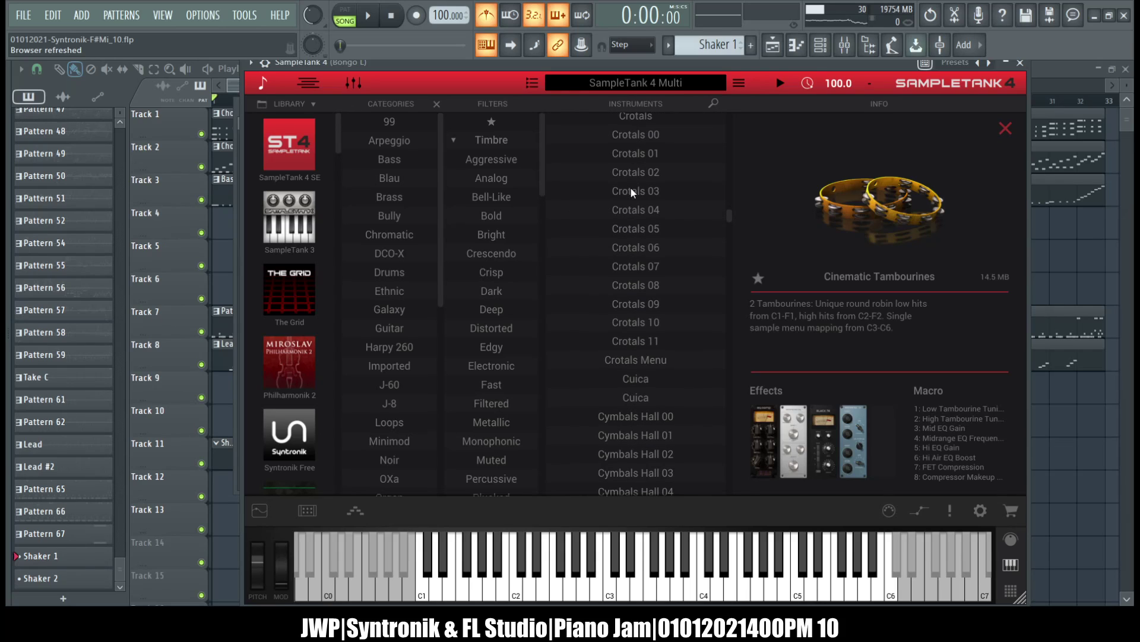
left_click(642, 136)
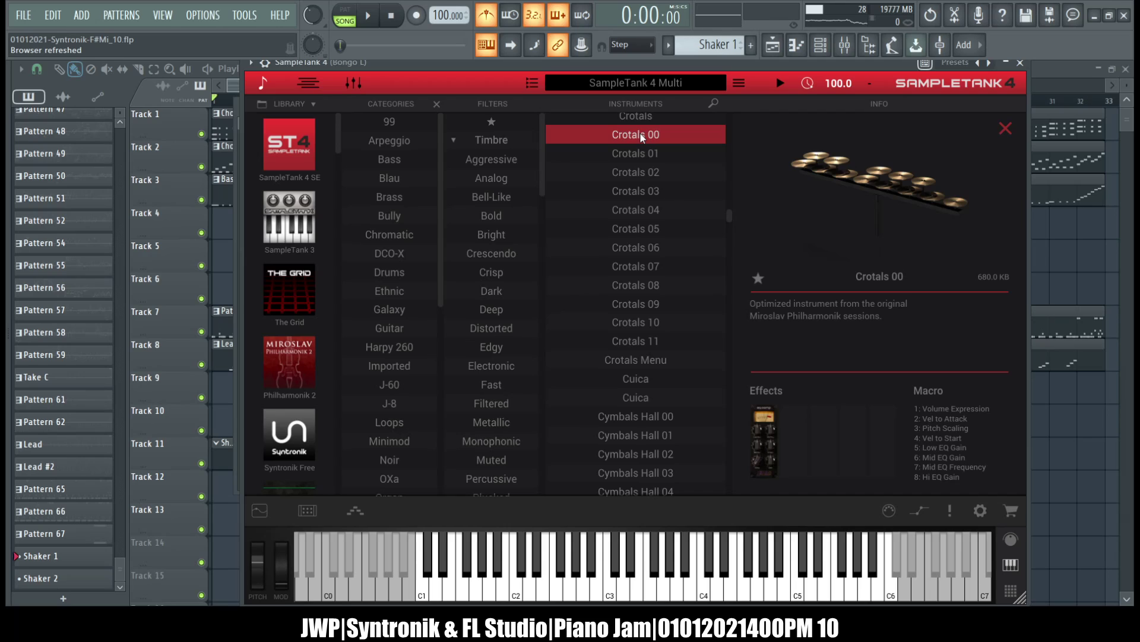
Load the full Crotals instrument on part 5 and audition its notes around C4
scroll(642, 137, "up", 1)
left_click(633, 154)
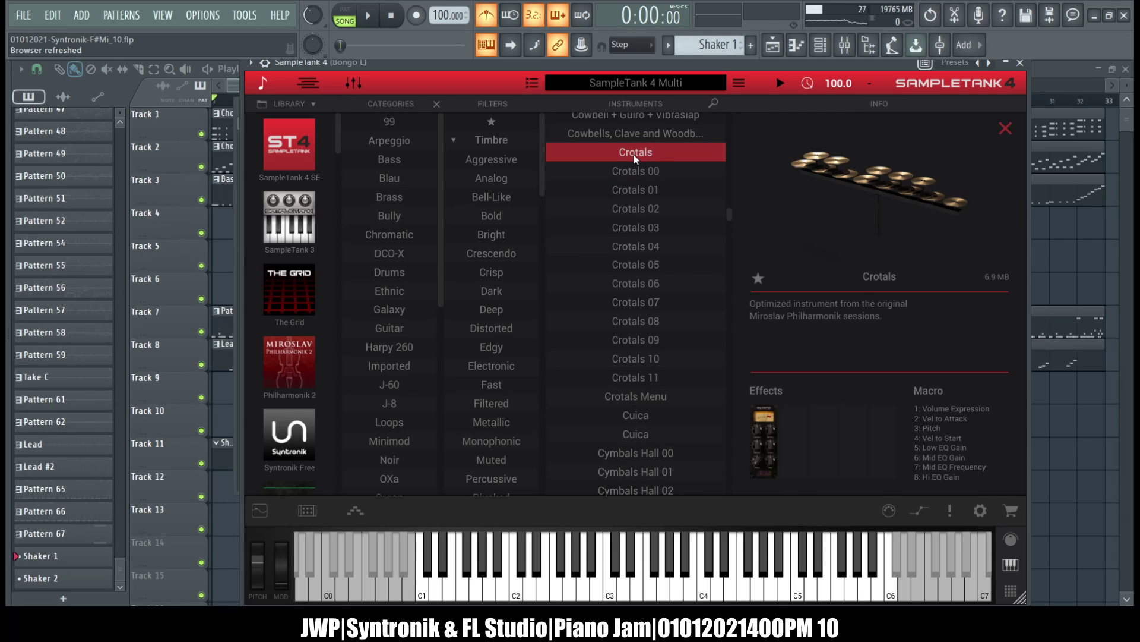
left_click(629, 172)
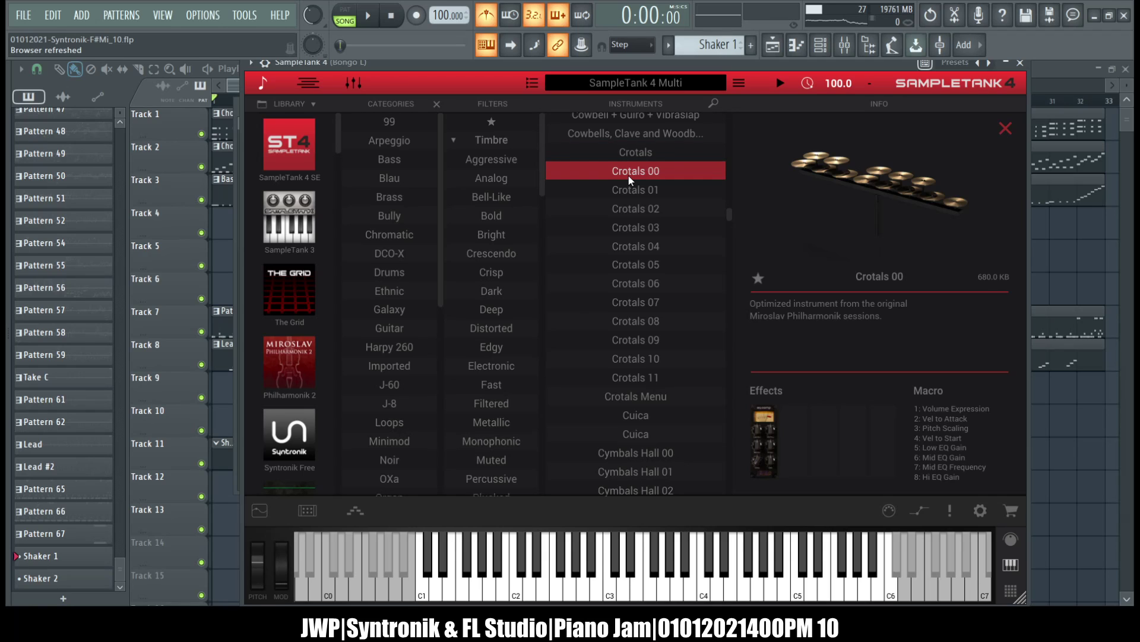
left_click(632, 154)
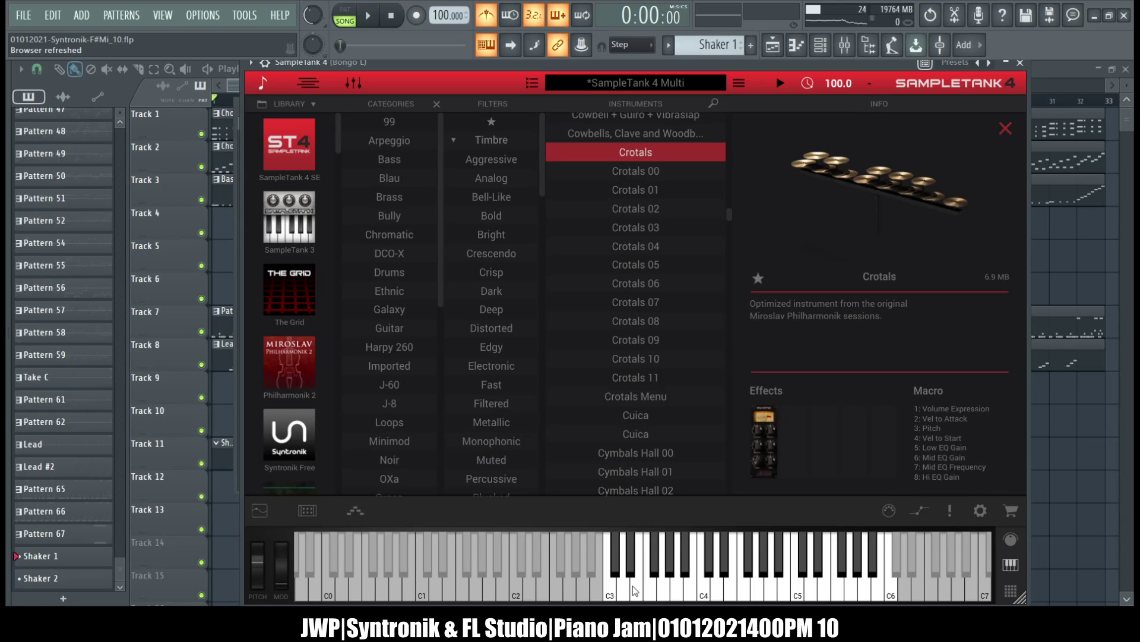
left_click_drag(685, 560, 738, 585)
Continue through the instrument list and preview Darbuka 1 and the two Djembe instruments
scroll(670, 253, "down", 1)
scroll(670, 254, "down", 6)
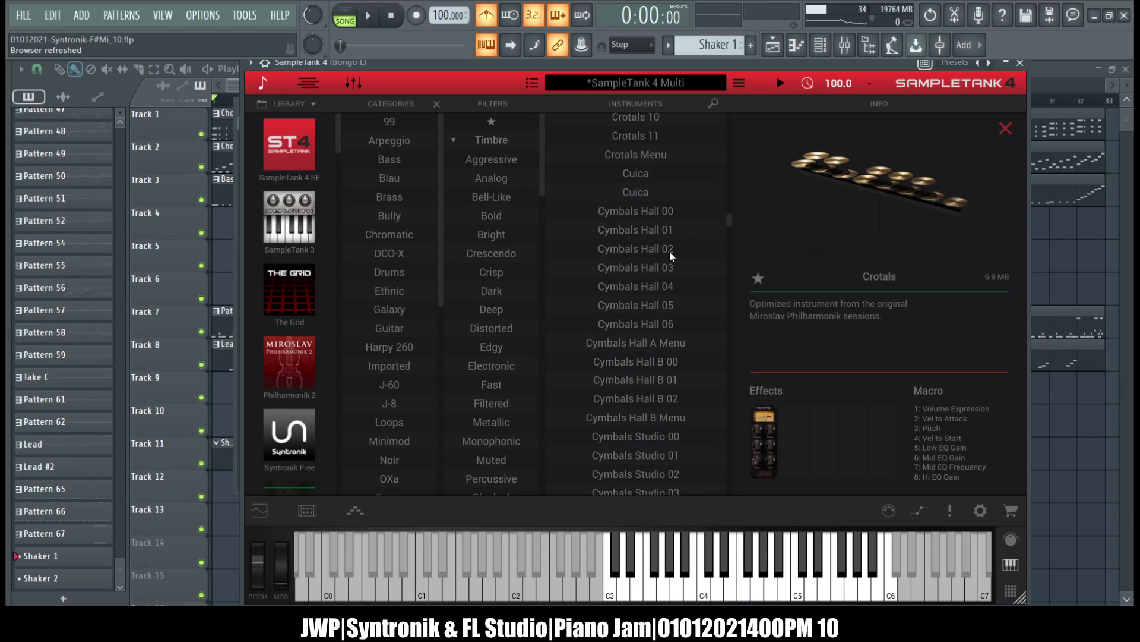
scroll(669, 251, "down", 6)
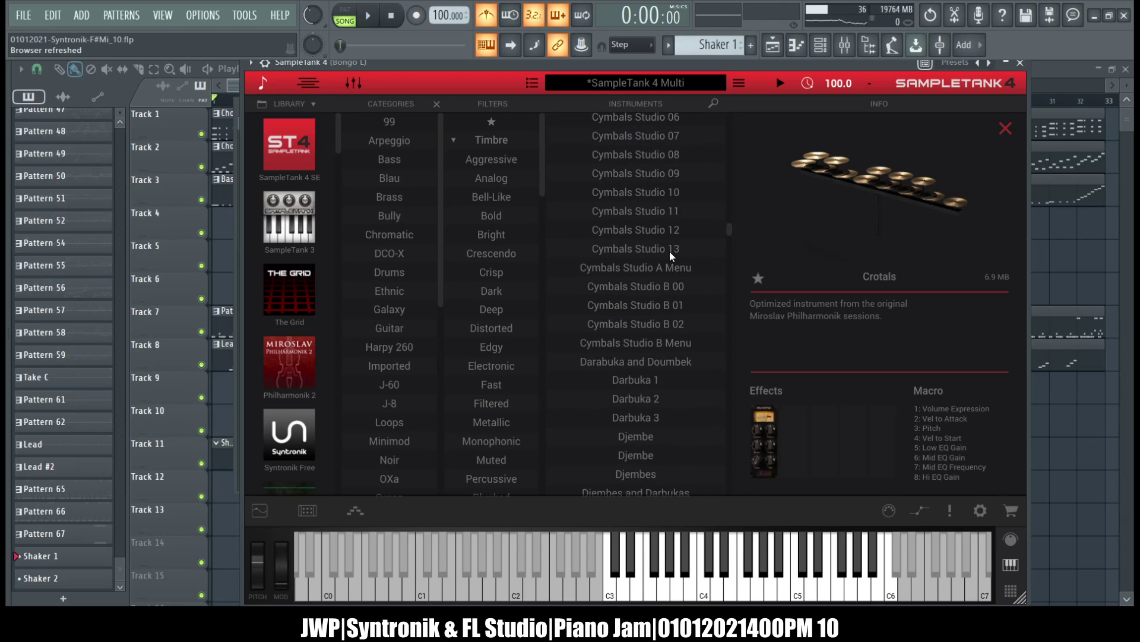
left_click(647, 316)
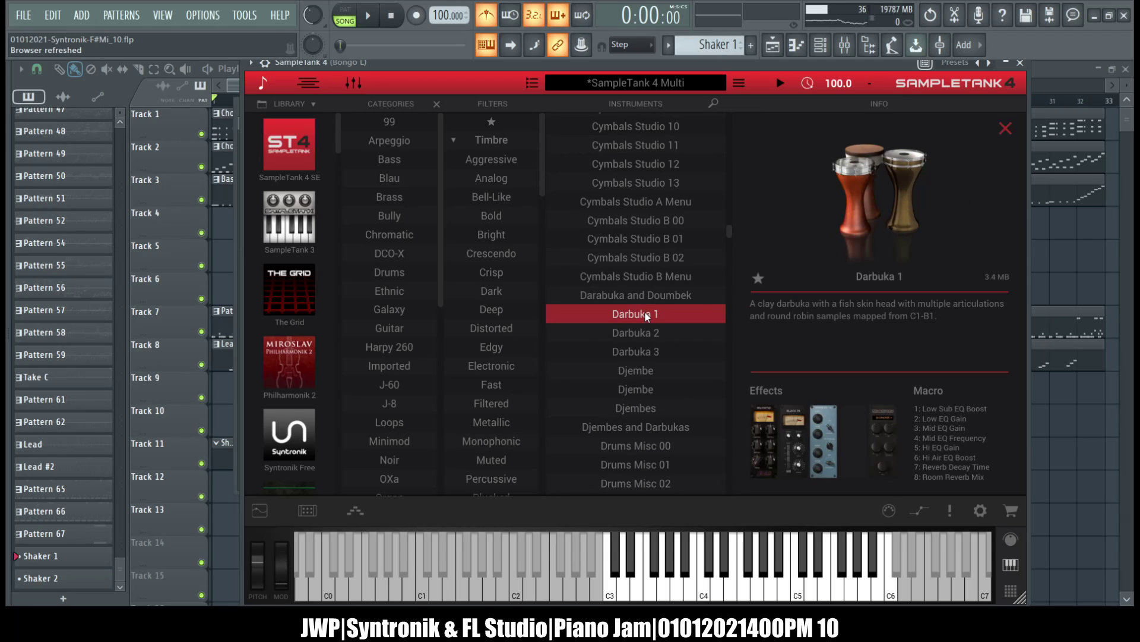
scroll(645, 311, "down", 3)
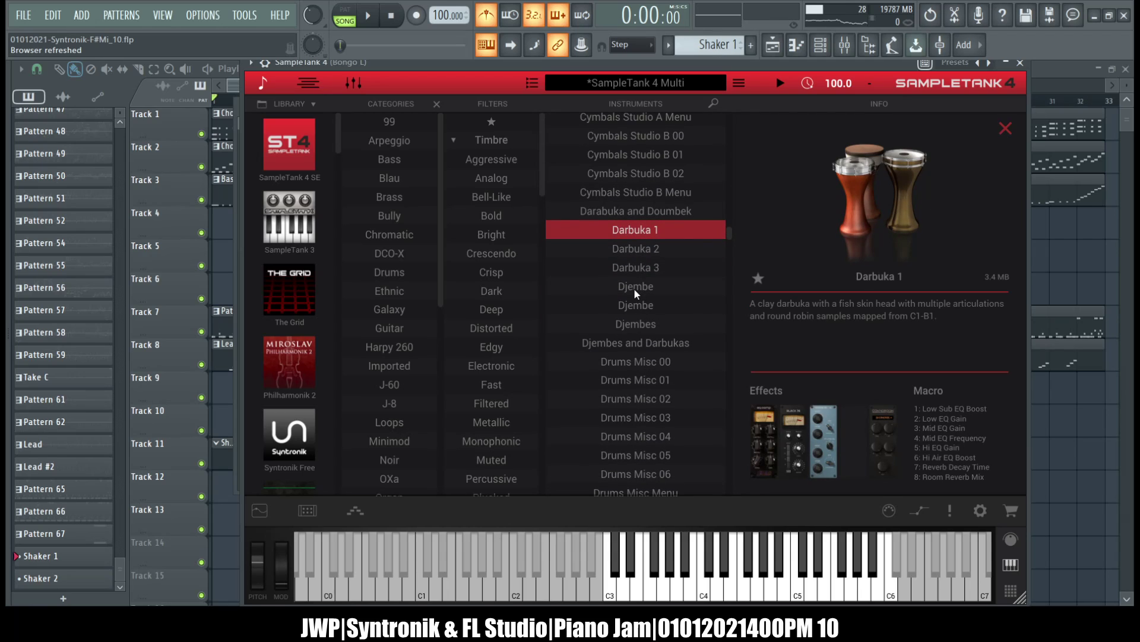
left_click(633, 288)
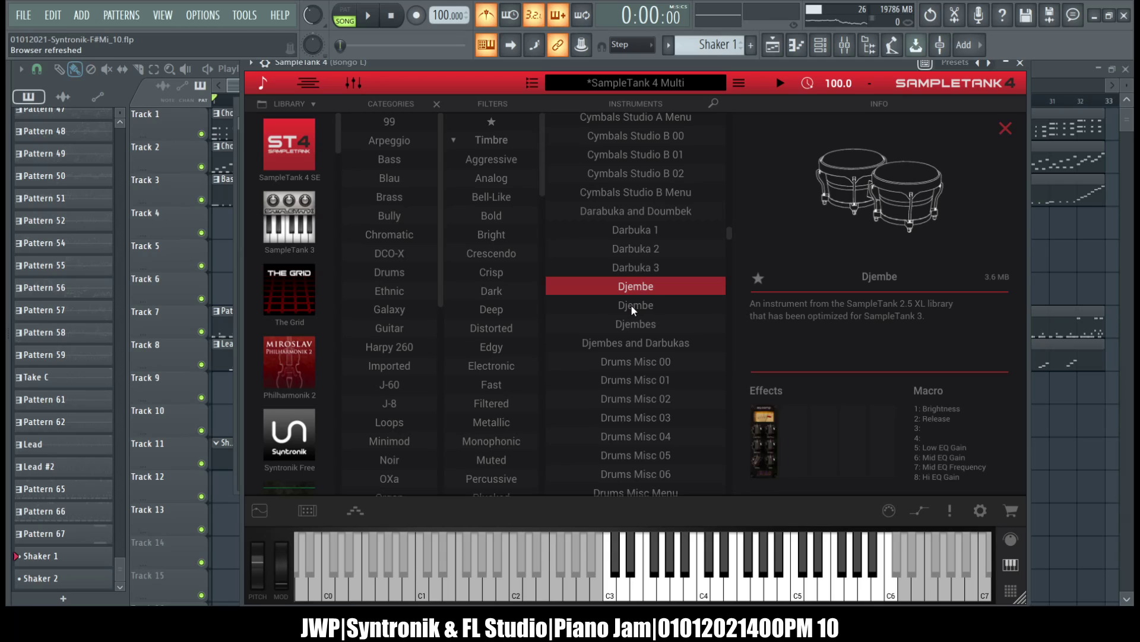
left_click(633, 305)
Compare the previews of the Drums Misc instruments from 00 onward, going forth and back through the numbered variants
scroll(635, 321, "down", 4)
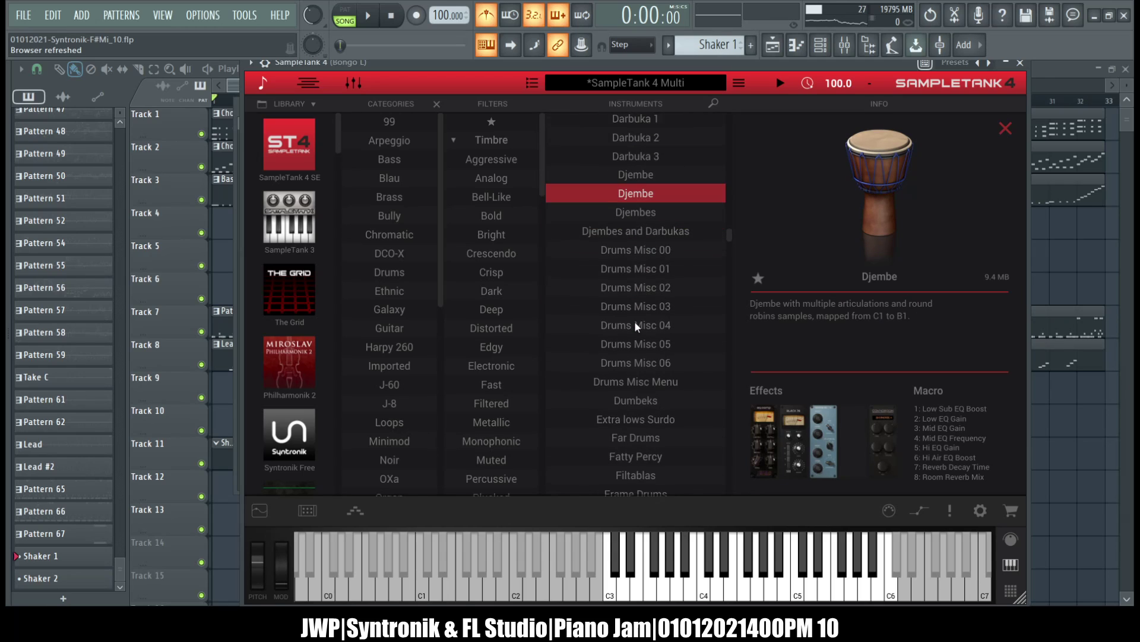
left_click(640, 238)
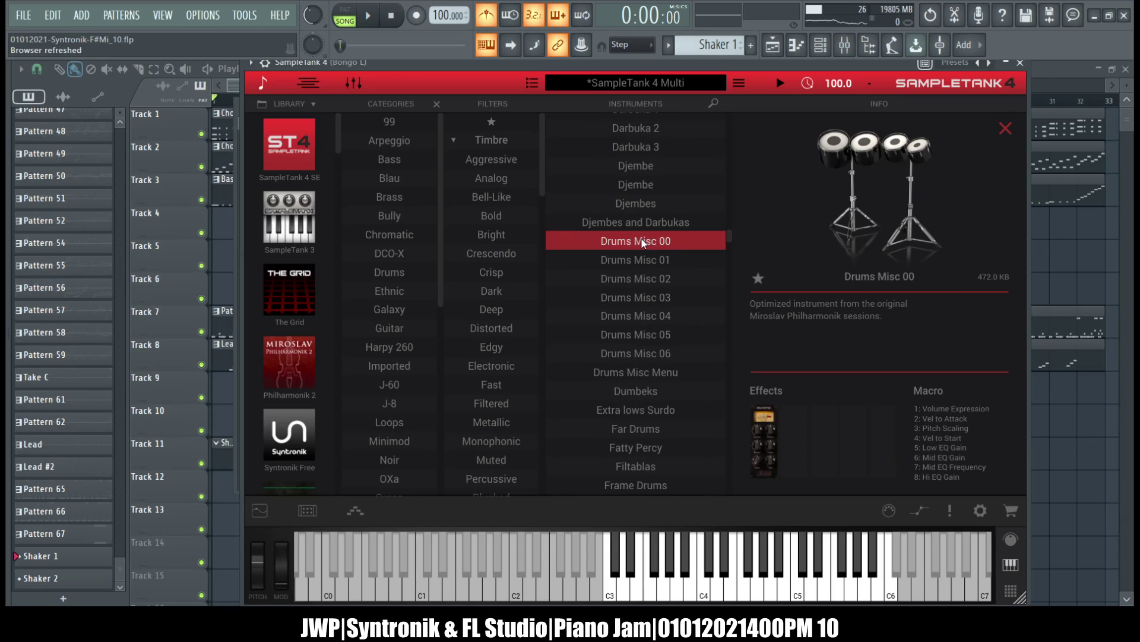
left_click(639, 260)
left_click(639, 240)
key("Down")
key("Down")
key("Down")
key("Down")
key("Down")
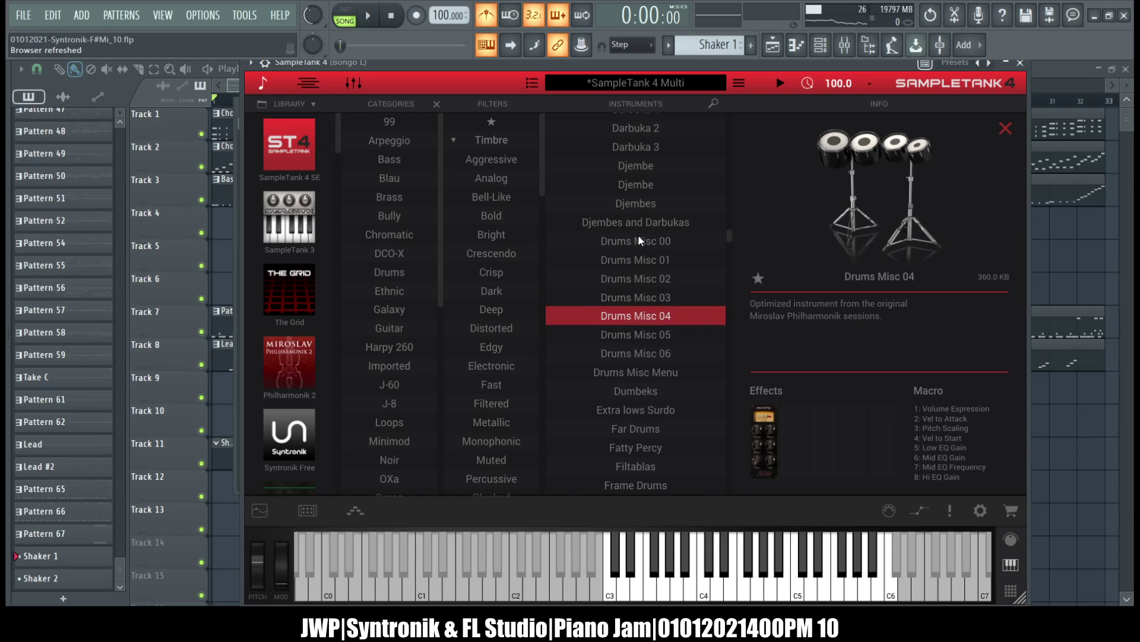
key("Down")
key("Up")
key("Up")
key("Up")
key("Up")
key("Up")
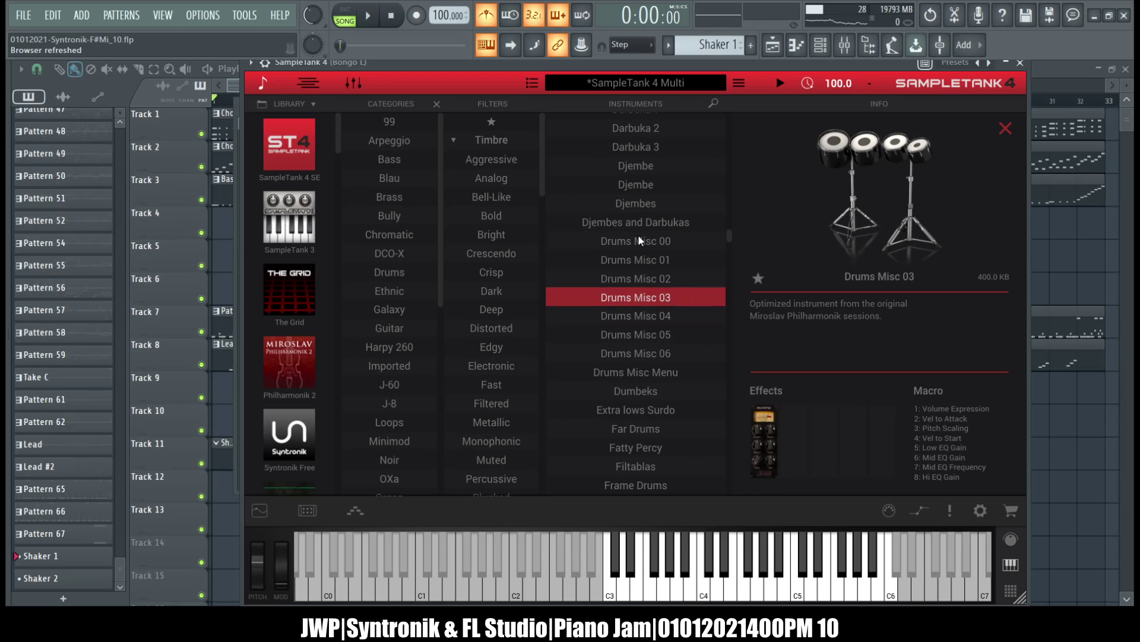
Load Drums Misc 00 on part 5 and audition its notes from C3 up past C4
left_click(639, 236)
double_click(639, 236)
left_click_drag(606, 591, 742, 588)
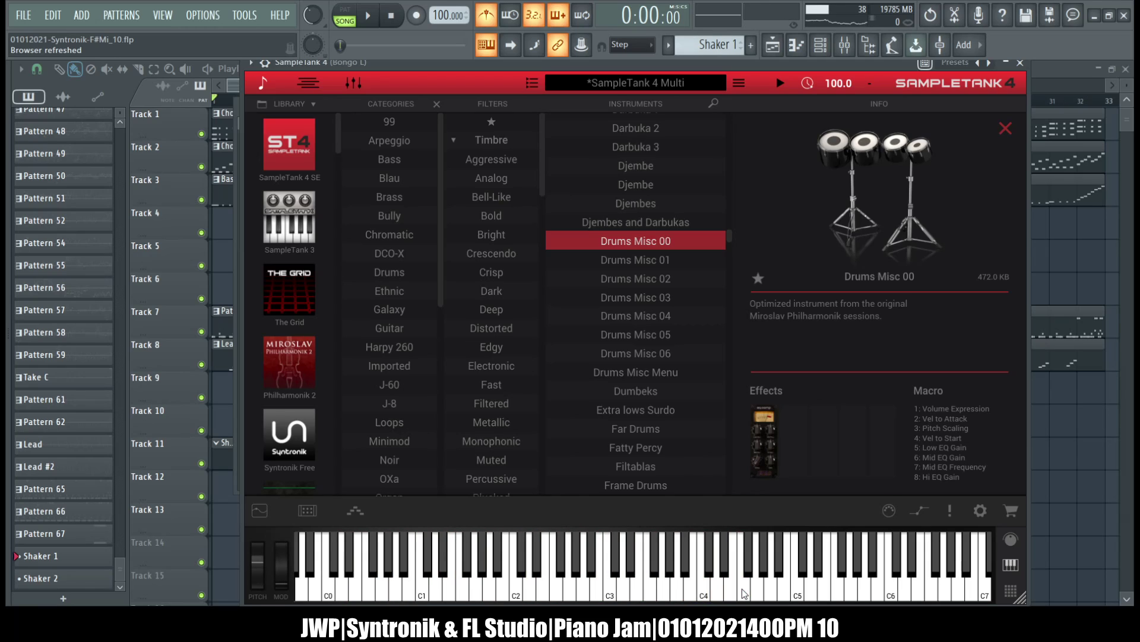
Preview the instruments from Drums Misc Menu through Dumbeks, Extra lows Surdo, Far Drums, Fatty Percy and Frame Drums to Fuji Foochi
left_click(654, 374)
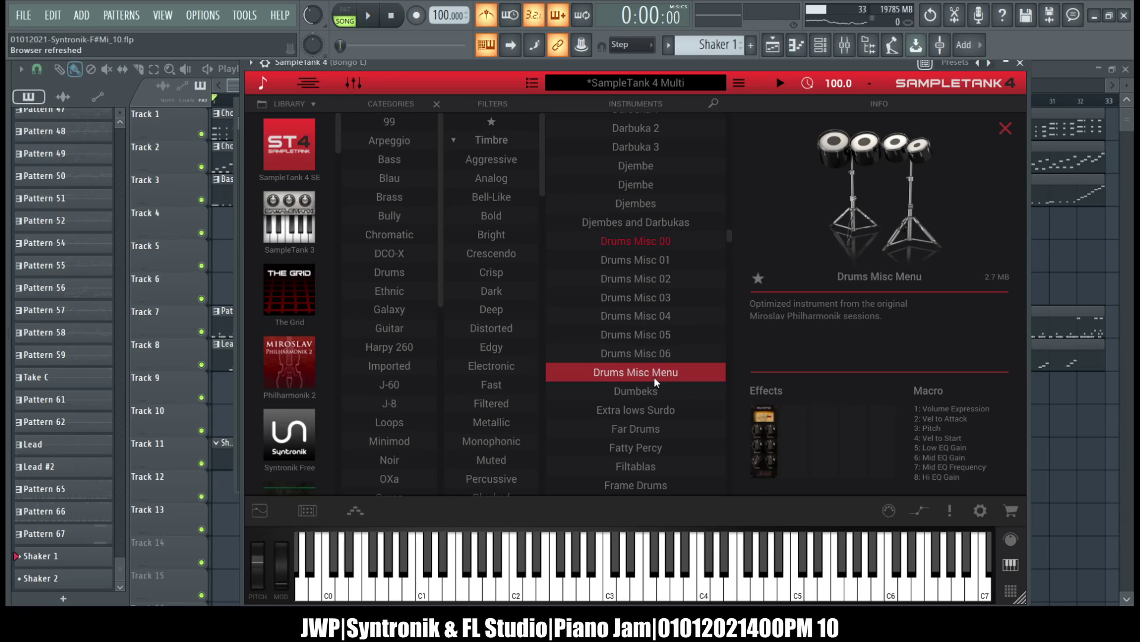
key("Down")
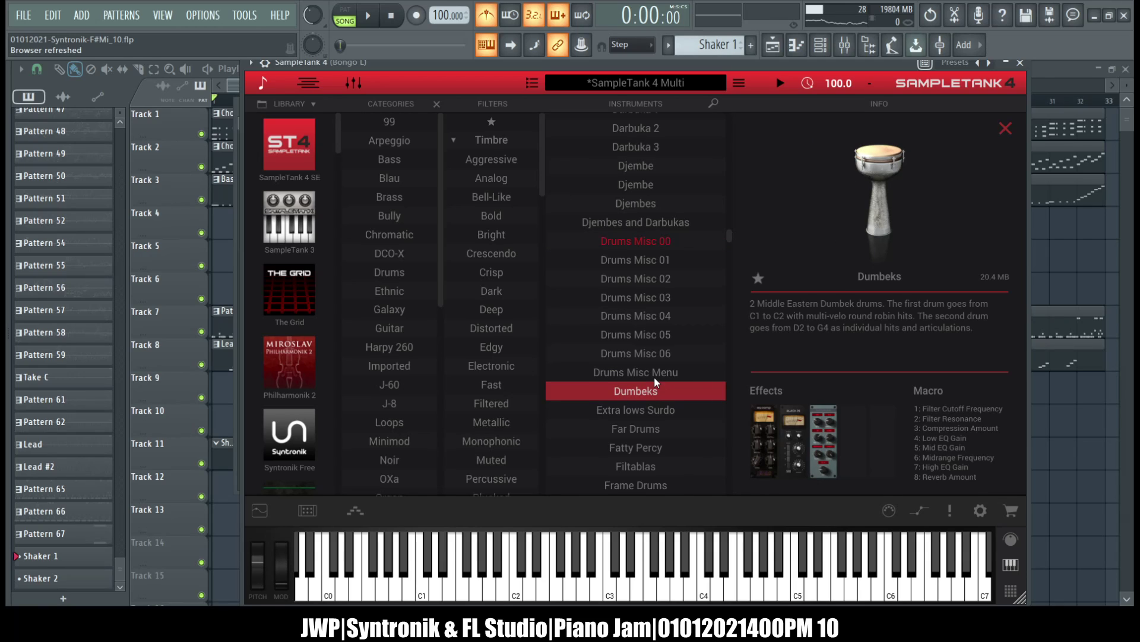
key("Down")
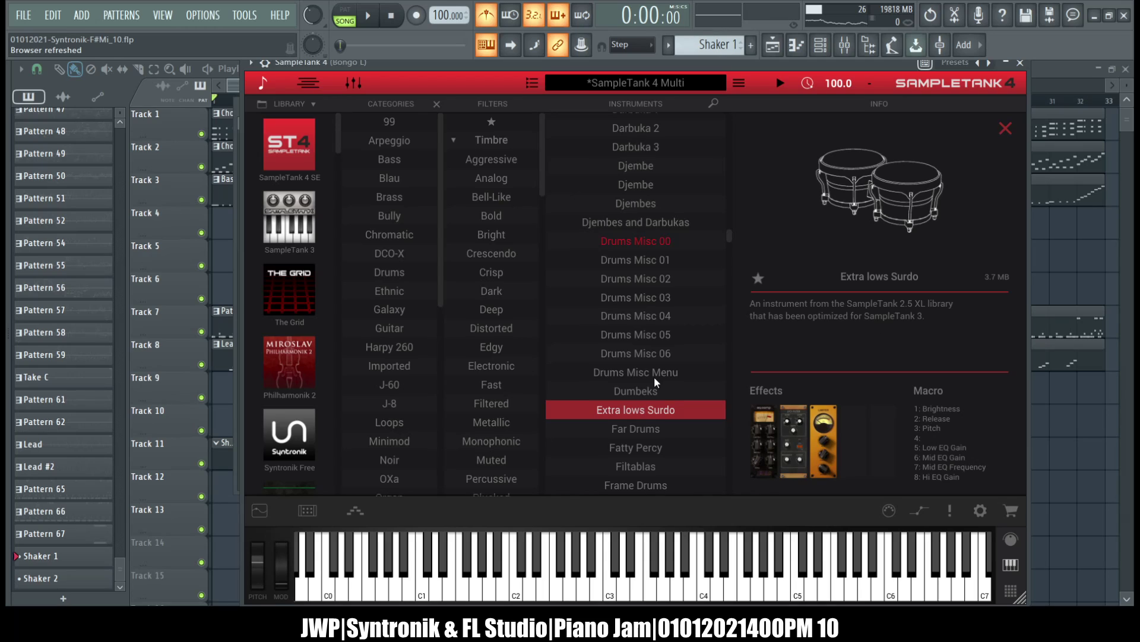
key("Down")
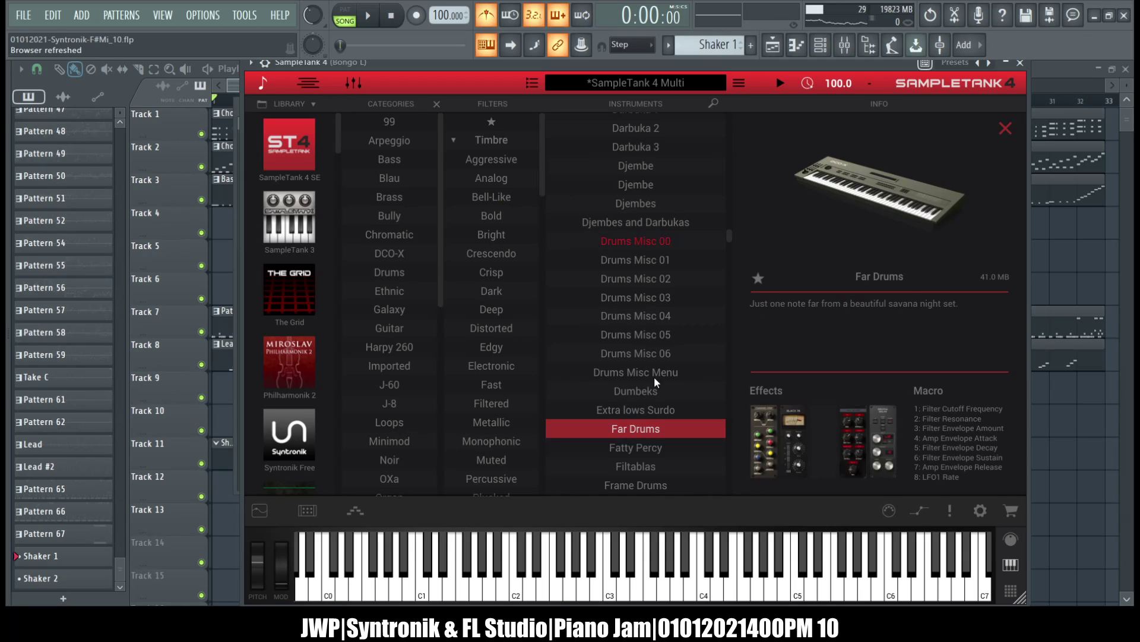
key("Down")
key("Down")
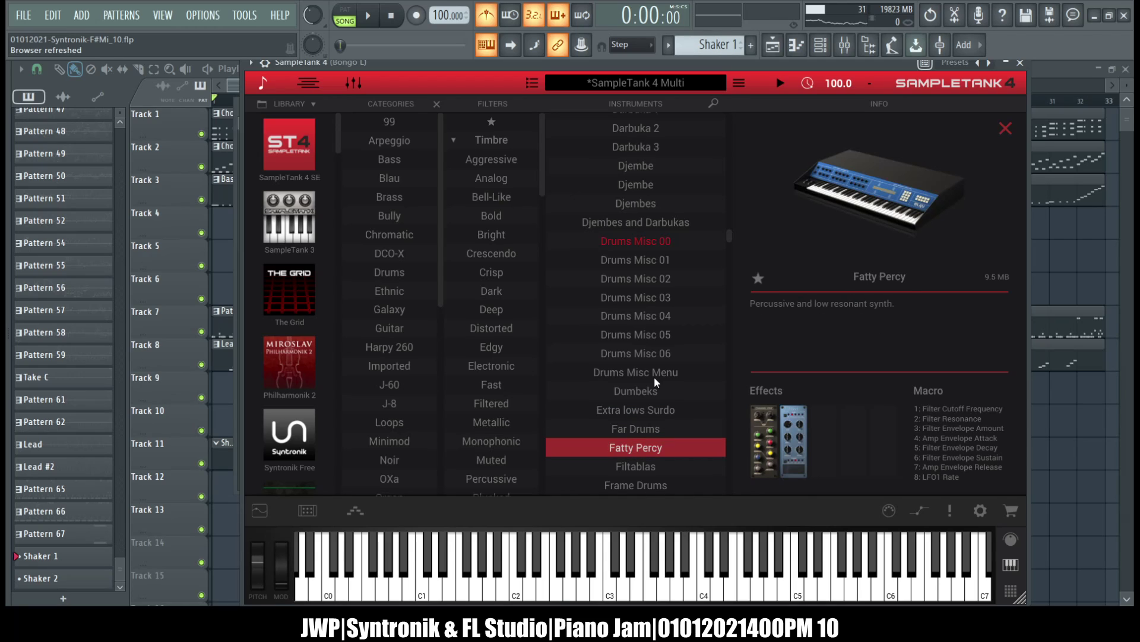
key("Down")
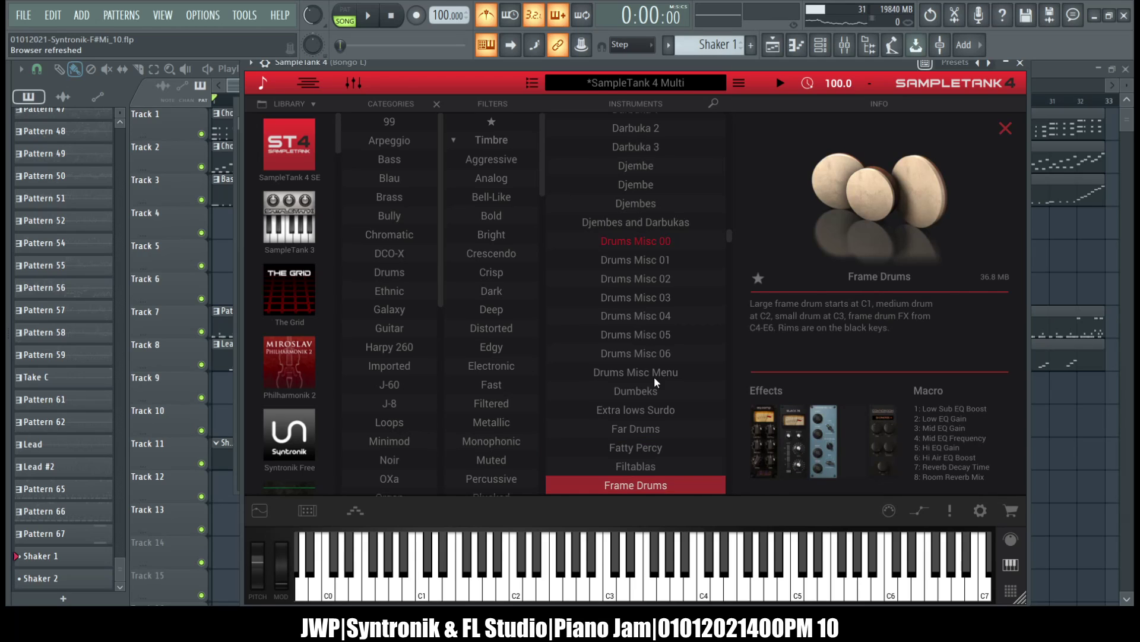
key("Down")
key("Down")
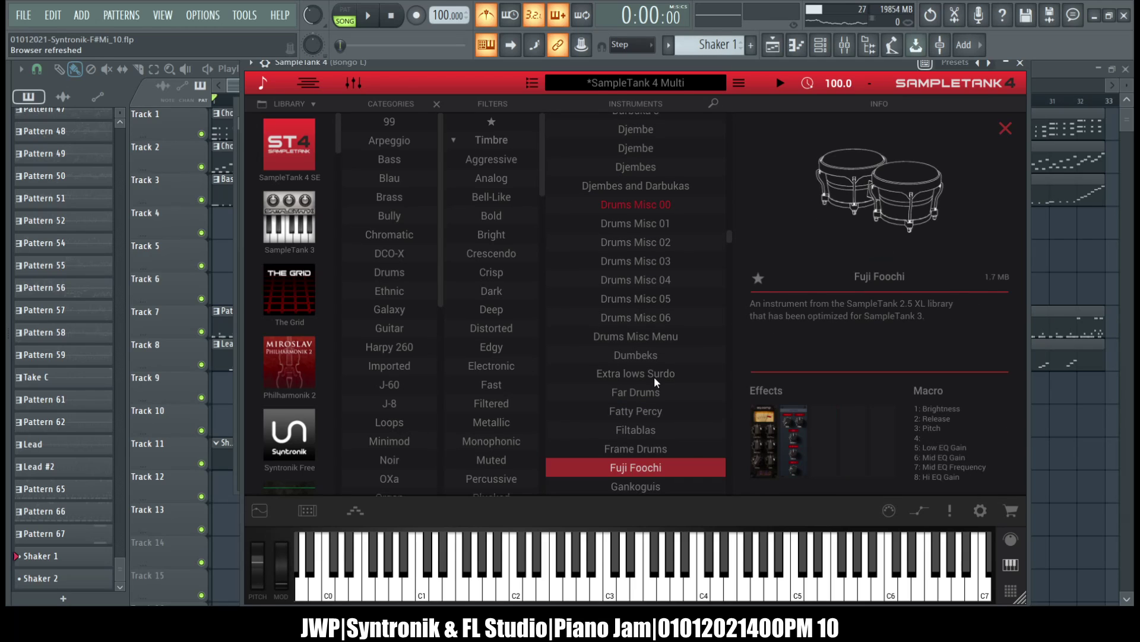
Load Gankoguis on part 5 and audition its bell notes between C1 and B1
key("Down")
key("Up")
key("Down")
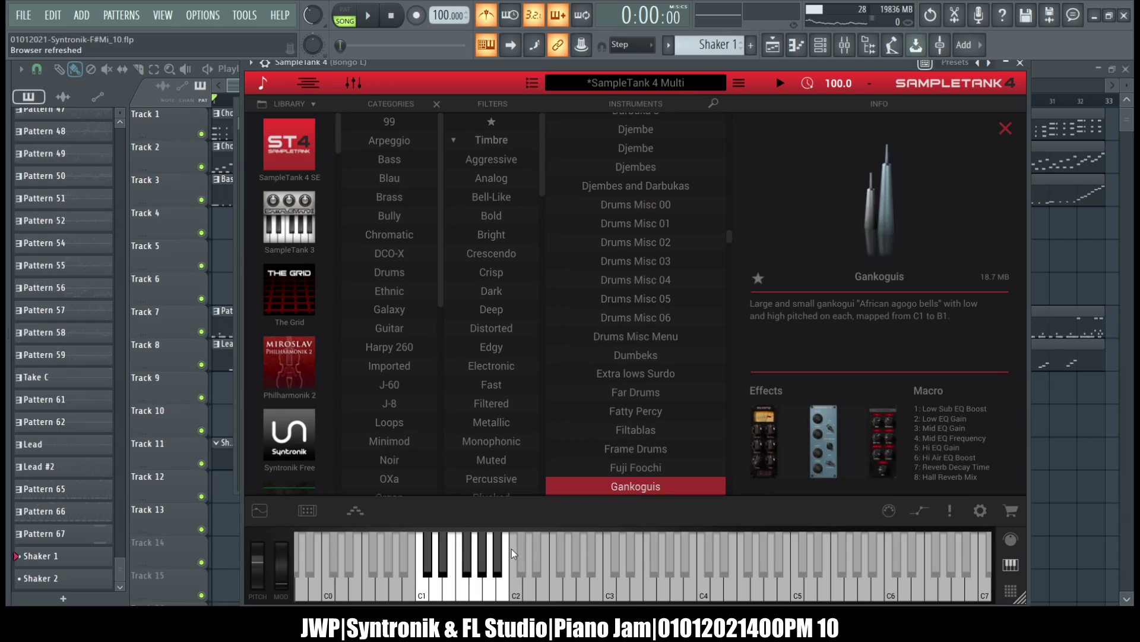
left_click(485, 590)
left_click_drag(484, 589, 473, 568)
Preview the instruments from Glockenspiel through the GM Perc Maps and GM Percussion to Gongs 05
key("Down")
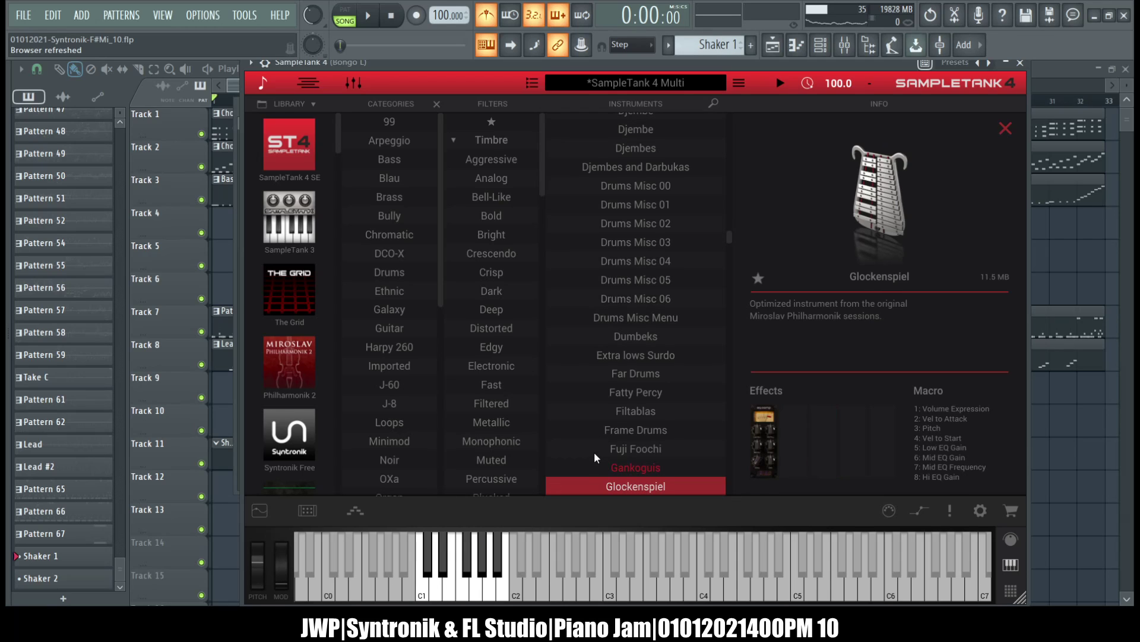
key("Down")
key("Down")
key("Down")
key("Down")
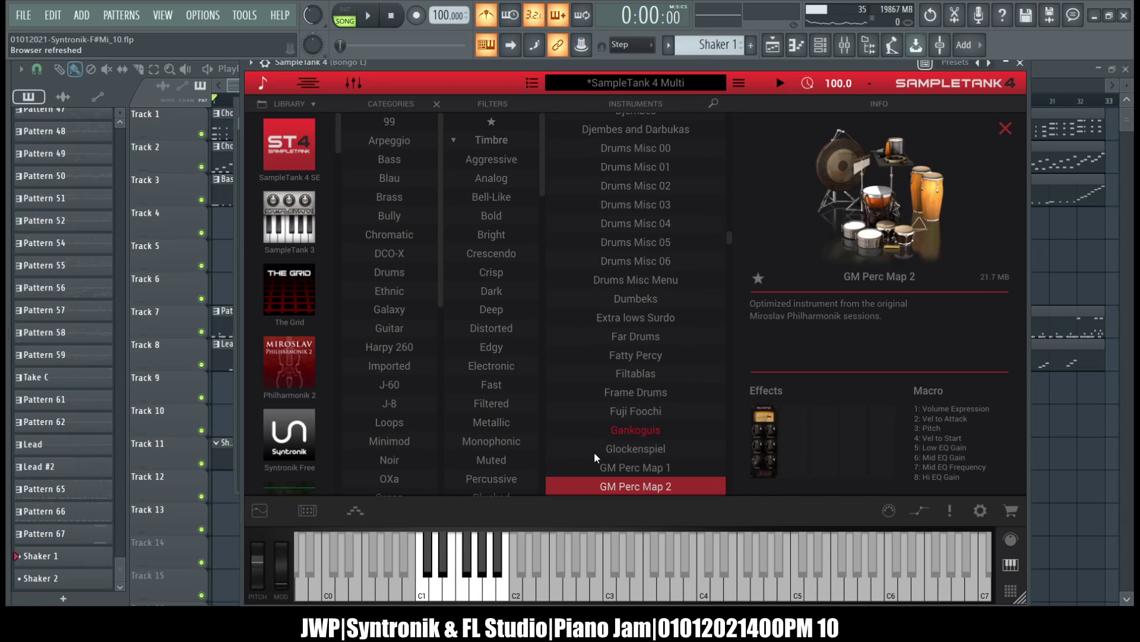
key("Down")
key("Down")
key("Down")
key("Down")
key("Down")
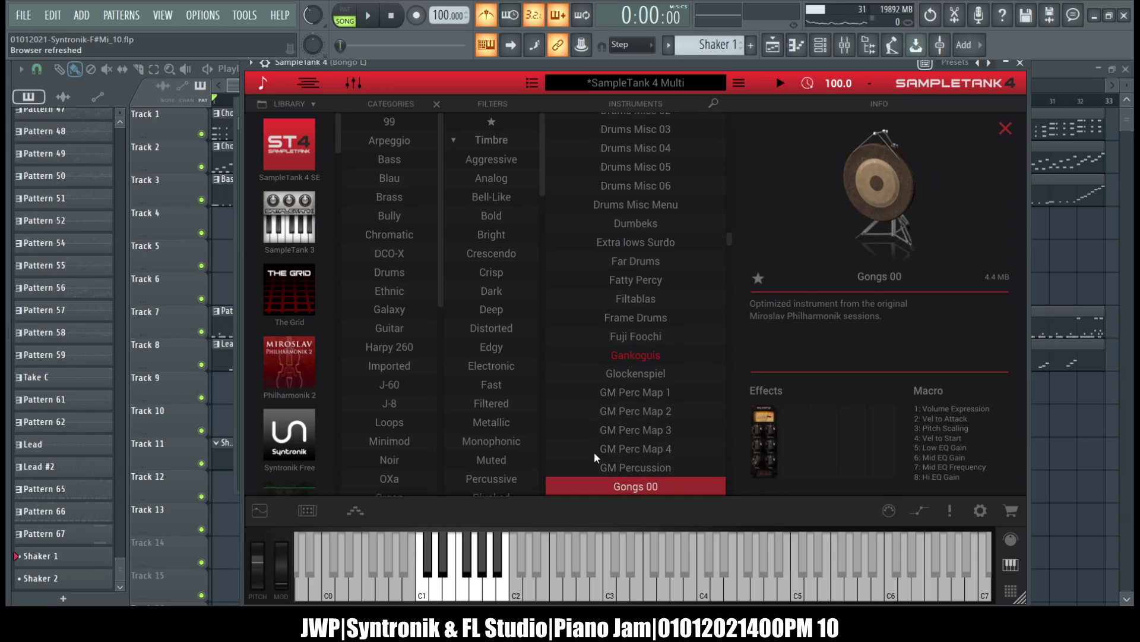
key("Down")
key("Down")
key("Down")
key("Down")
key("Down")
key("Down")
key("Down")
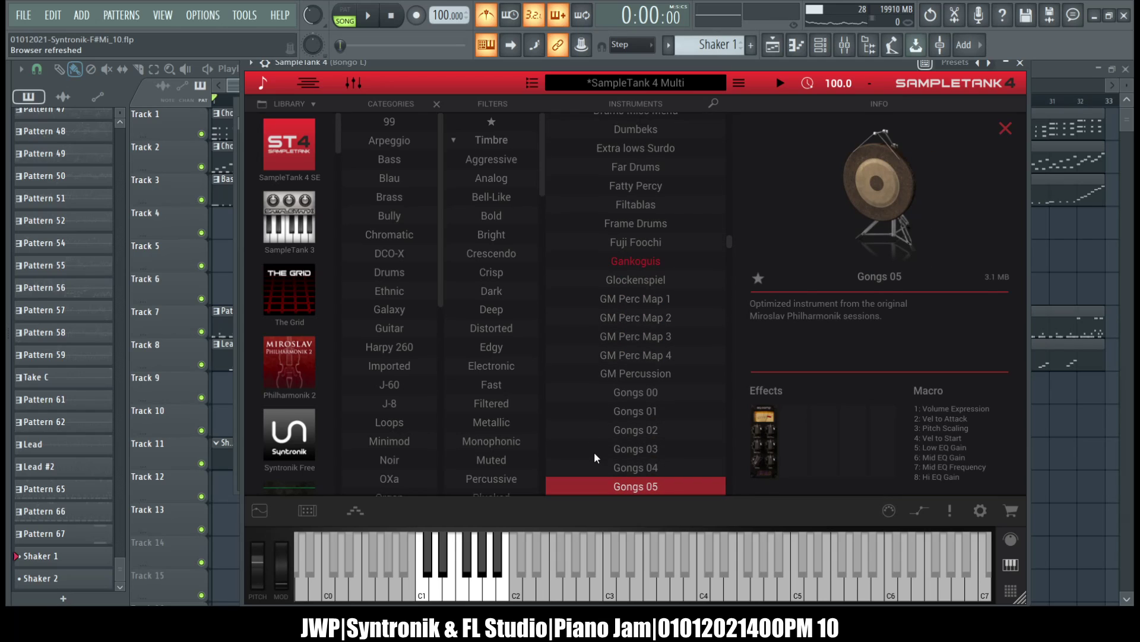
Preview the instruments from Gongs 1 and Grungey percs through the Guiro and Guiro Whip presets to Jazz Vibes and Kendang Drums
key("Down")
key("Down")
key("Down")
key("Down")
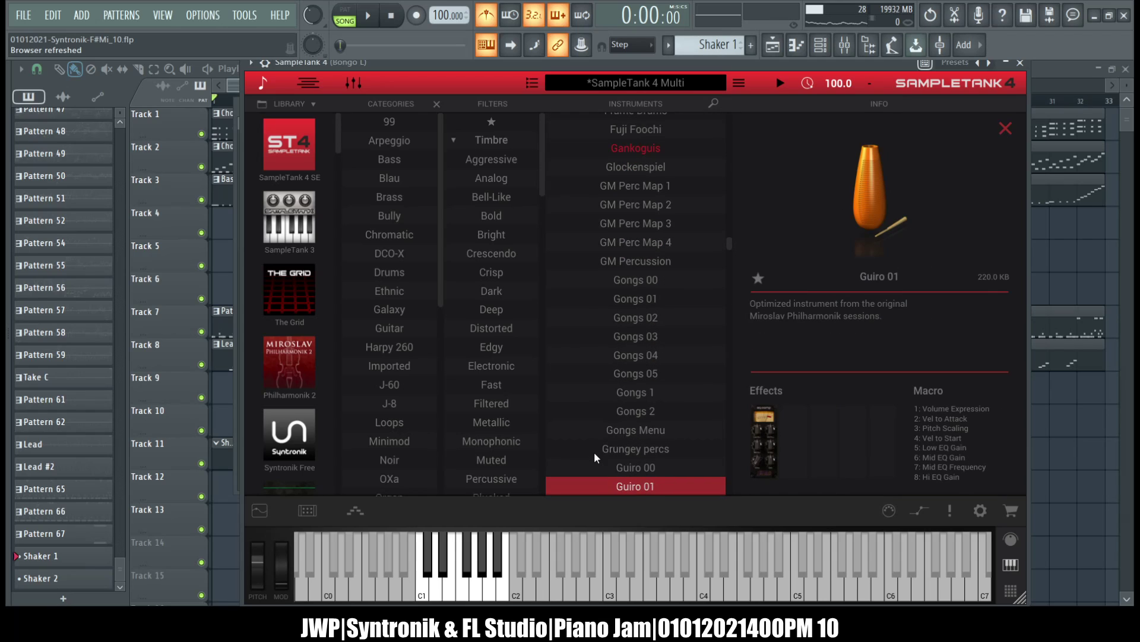
key("Down")
key("Down")
key("Down")
key("Down")
key("Down")
key("Down")
key("Down")
key("Down")
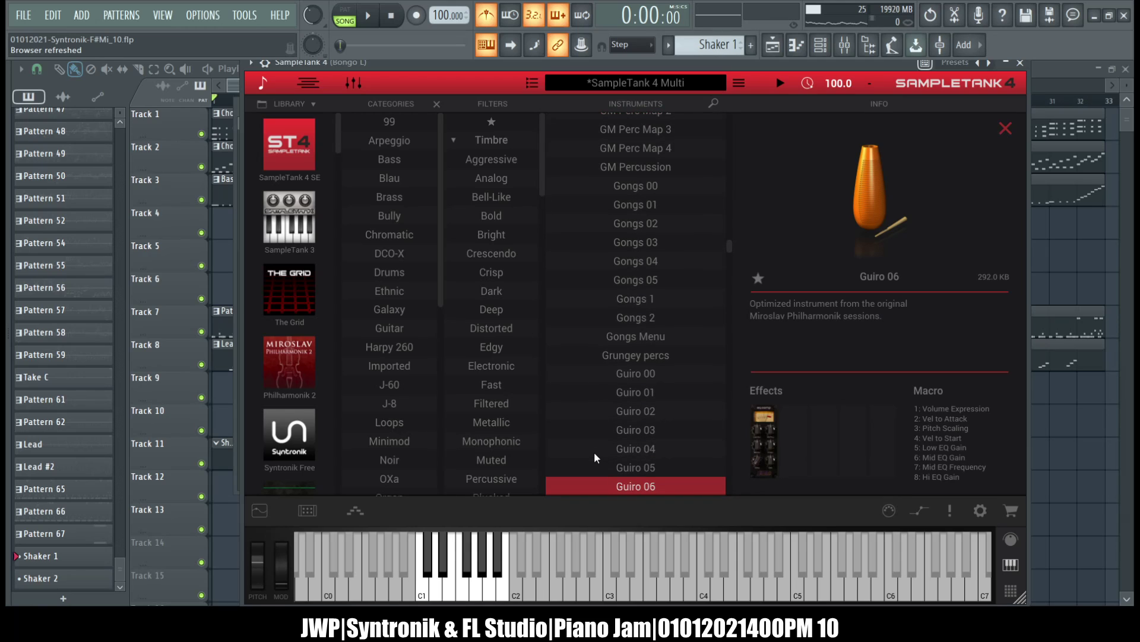
key("Down")
key("Down")
key("Down")
key("Down")
key("Down")
key("Down")
key("Down")
key("Down")
key("Down")
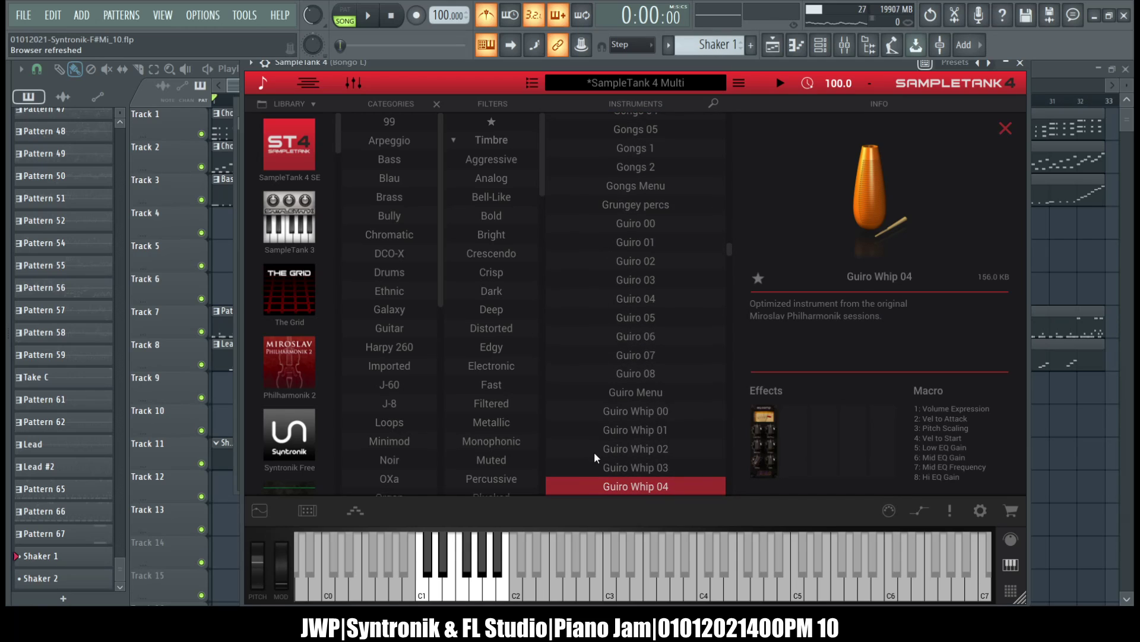
key("Down")
key("Down")
key("Down")
key("Down")
key("Down")
key("Down")
key("Down")
key("Down")
key("Down")
key("Down")
key("Down")
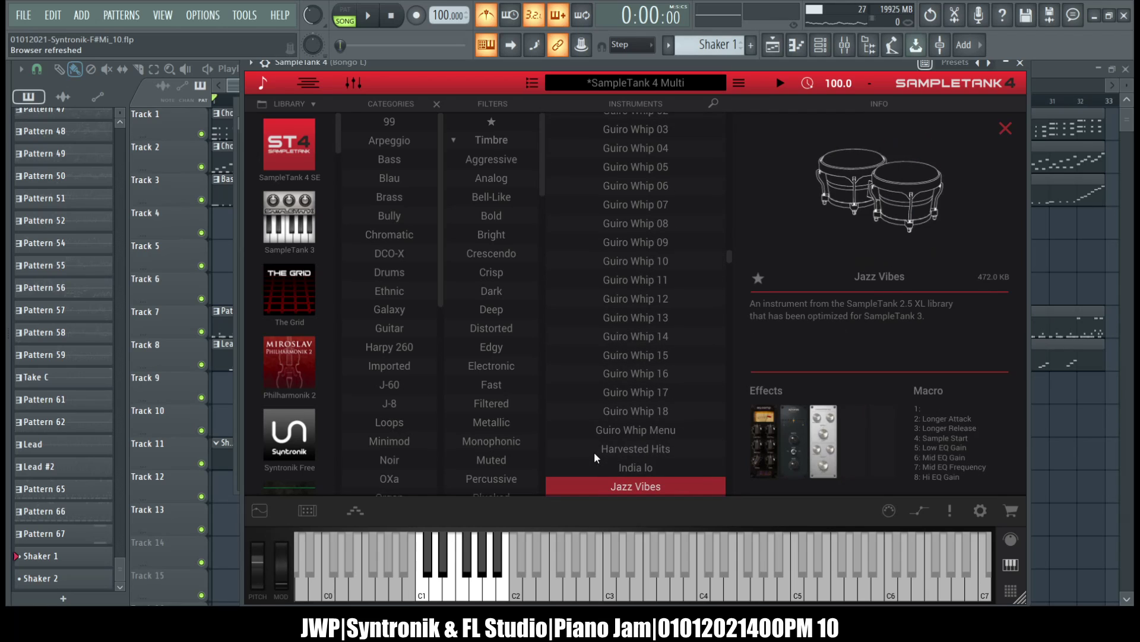
key("Down")
Load Harvested Hits on part 5 and audition its notes from around C2 up to B3
key("Up")
key("Up")
key("Up")
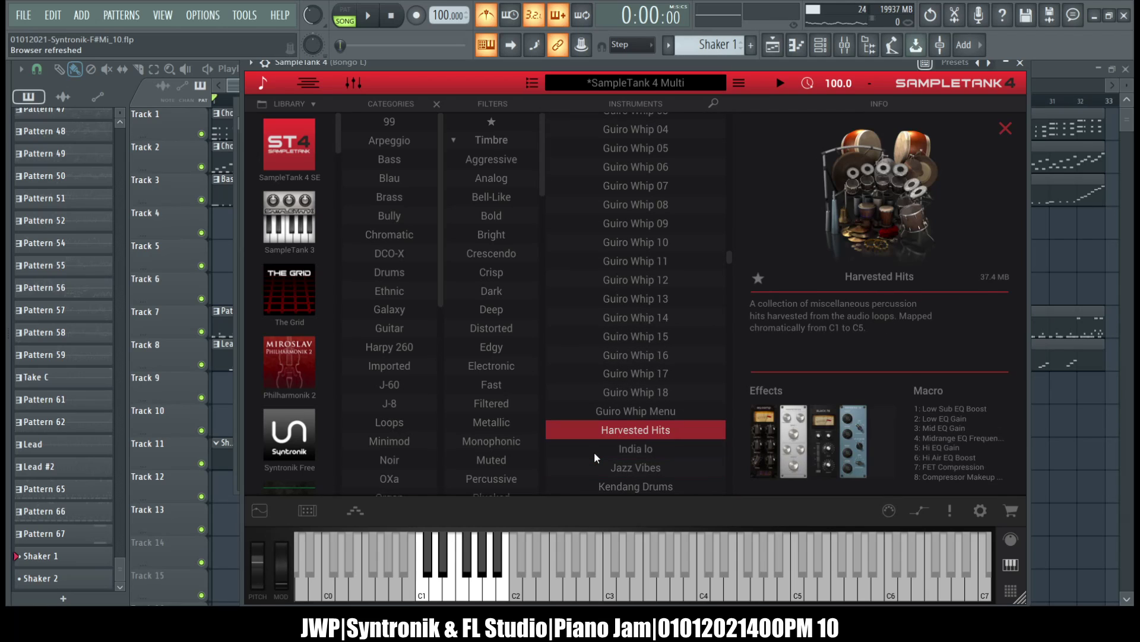
double_click(635, 427)
left_click(511, 578)
left_click_drag(477, 569, 689, 582)
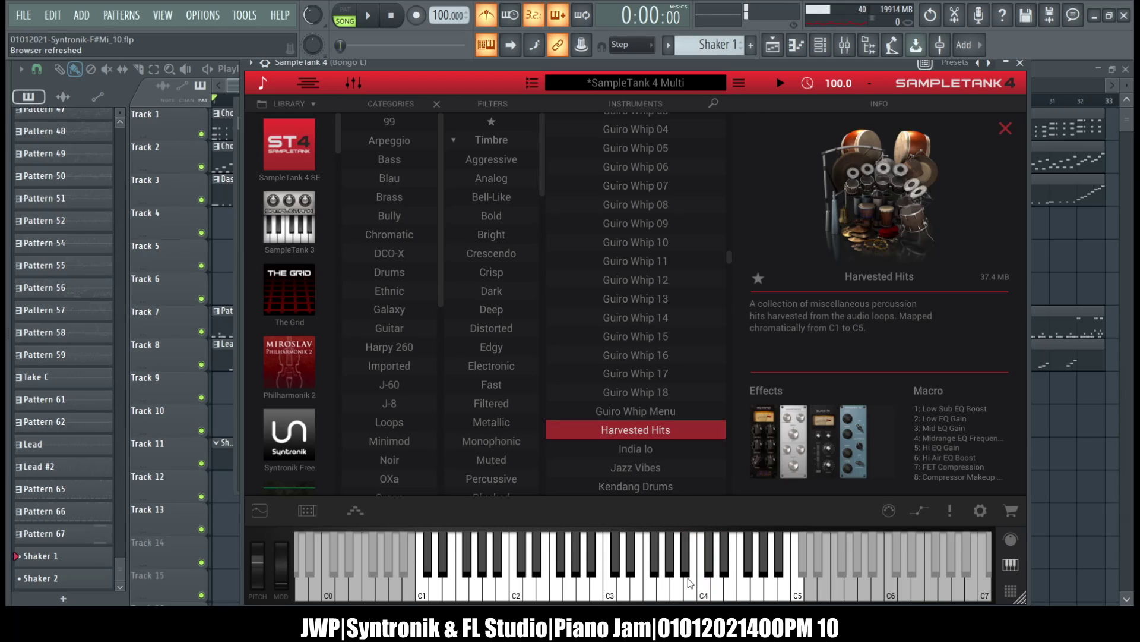
left_click(689, 582)
left_click(689, 582)
left_click(689, 582)
left_click(689, 582)
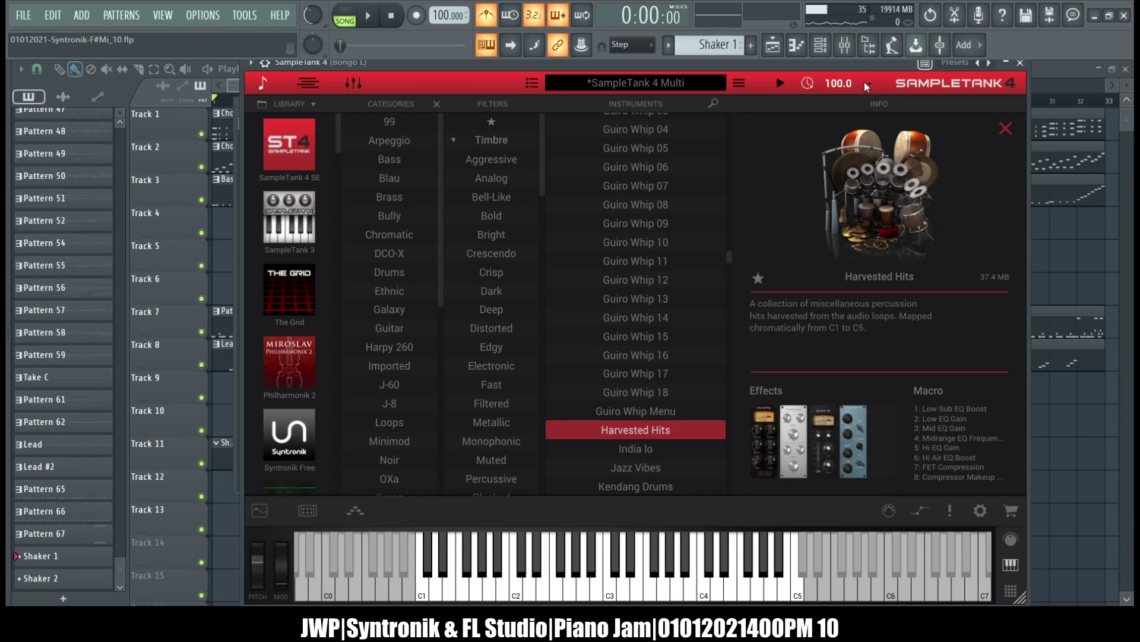
Select the Shaker channel in the Channel rack, play Harvested Hits through it and return to SampleTank 4
left_click(820, 45)
left_click(661, 560)
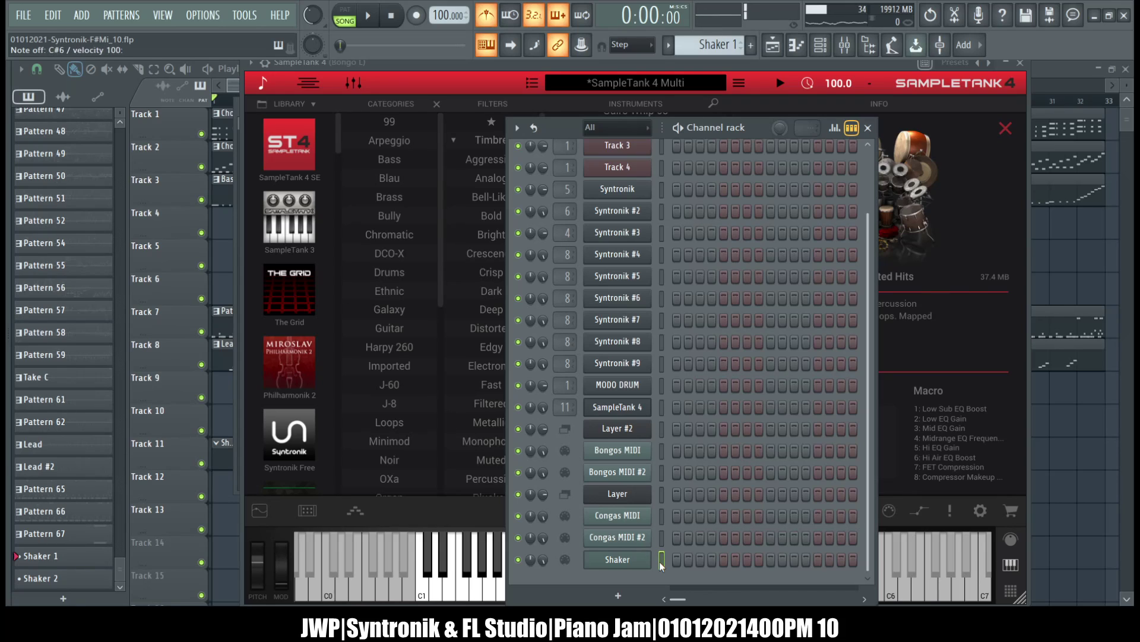
left_click(703, 80)
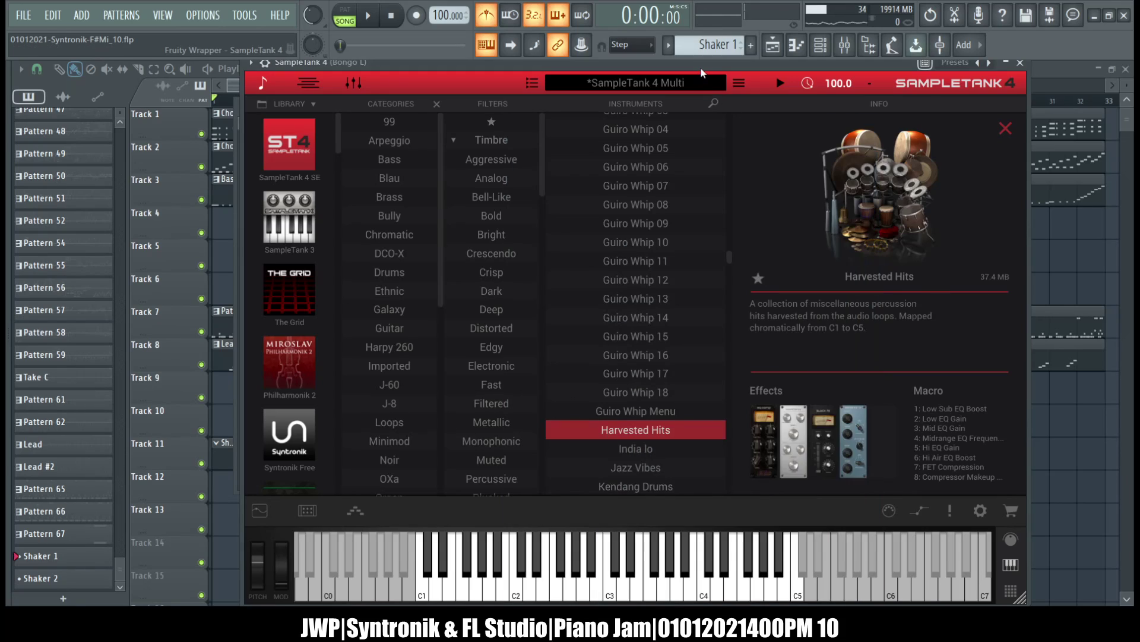
Audition the Harvested Hits notes around C4, repeating the B3 sound
left_click(732, 582)
left_click(718, 573)
left_click(704, 571)
left_click(679, 571)
left_click(693, 573)
left_click(693, 597)
left_click(693, 596)
left_click(693, 597)
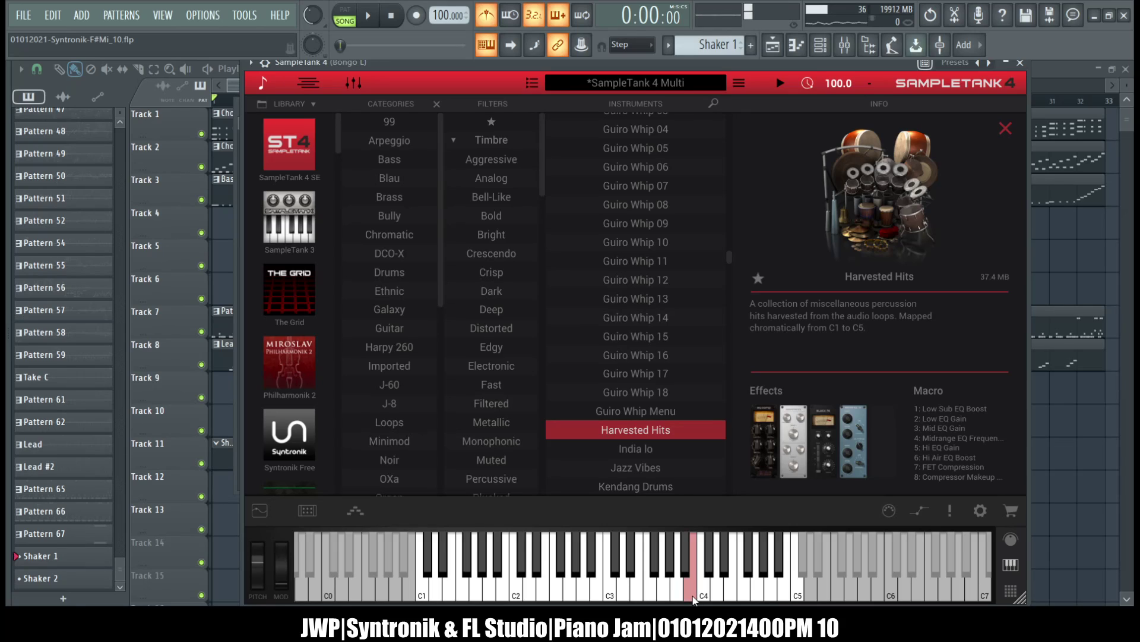
left_click(693, 597)
left_click(693, 597)
Select the Shaker channel in the Channel rack and play notes through it to find the matching hit
left_click(822, 46)
left_click(661, 559)
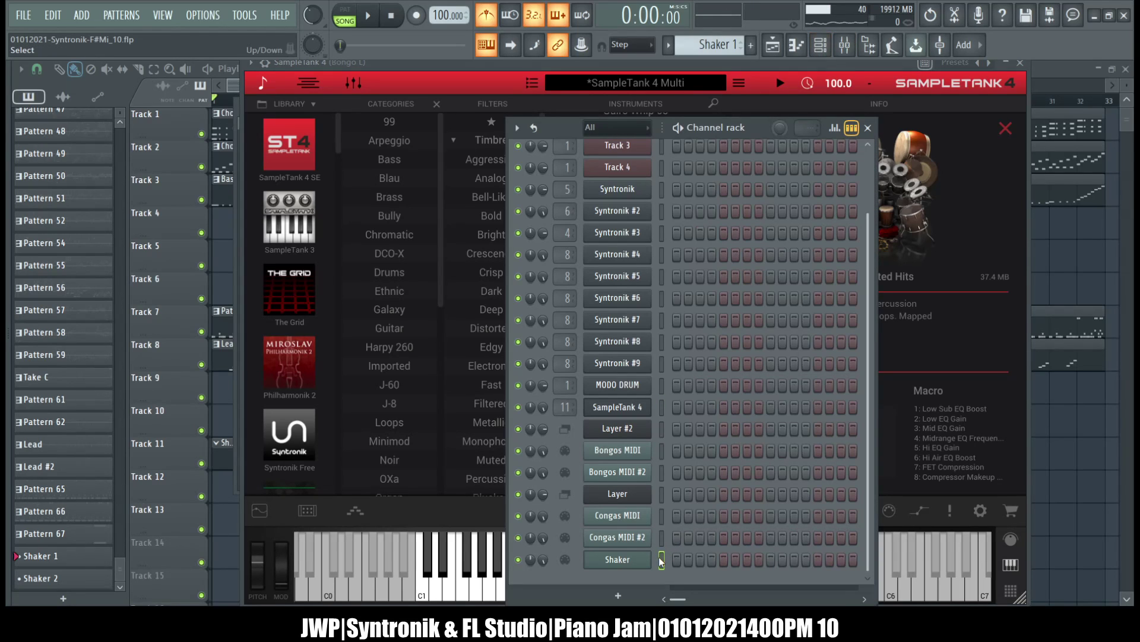
key("c")
key("d")
key("x")
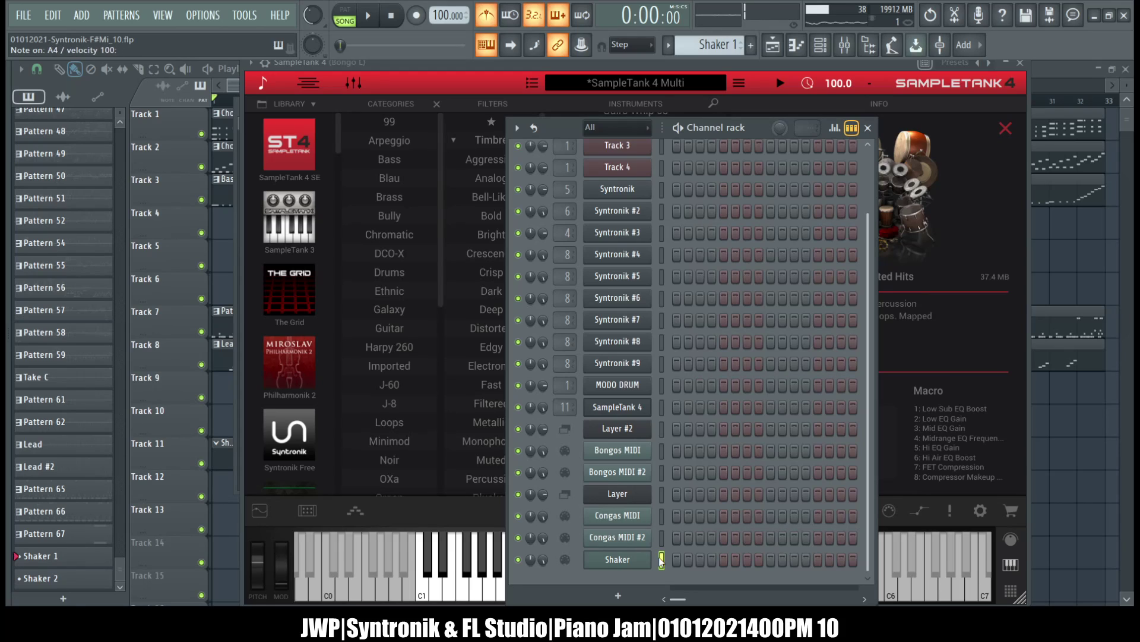
Inspect the Shaker channel's MIDI and root note and key zone settings, test notes and return to SampleTank 4
left_click(617, 559)
left_click(268, 185)
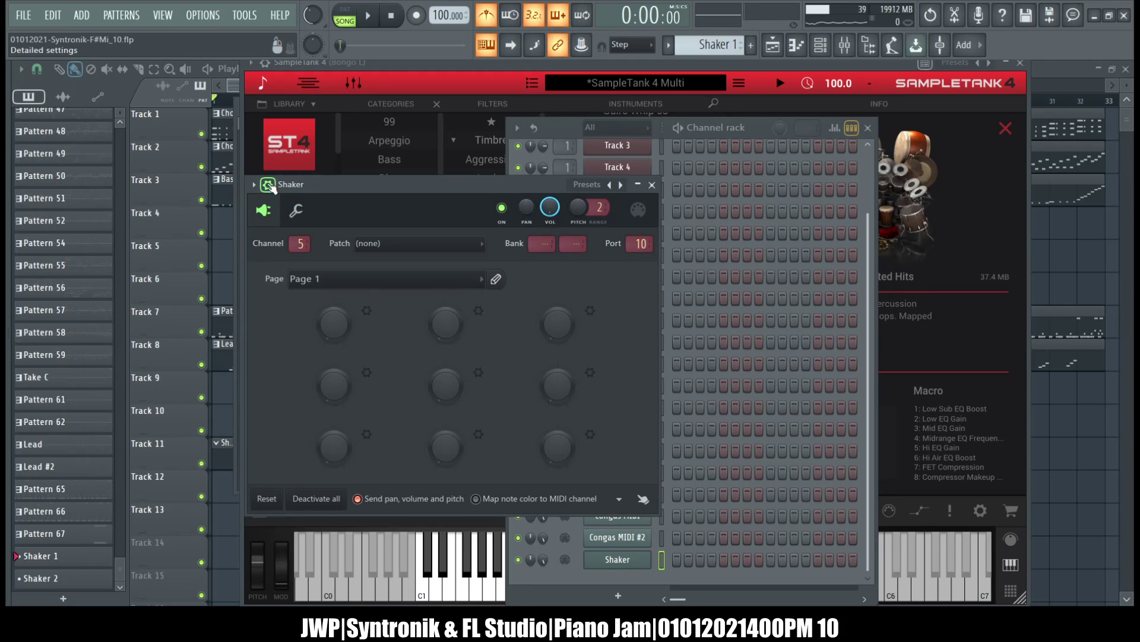
left_click(296, 211)
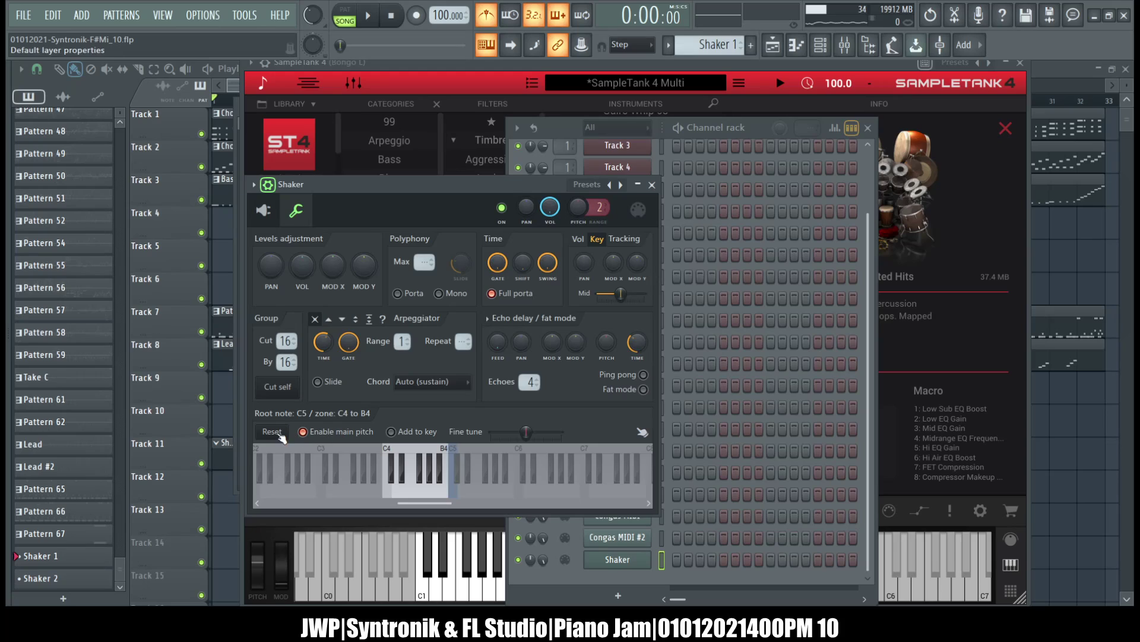
left_click(263, 210)
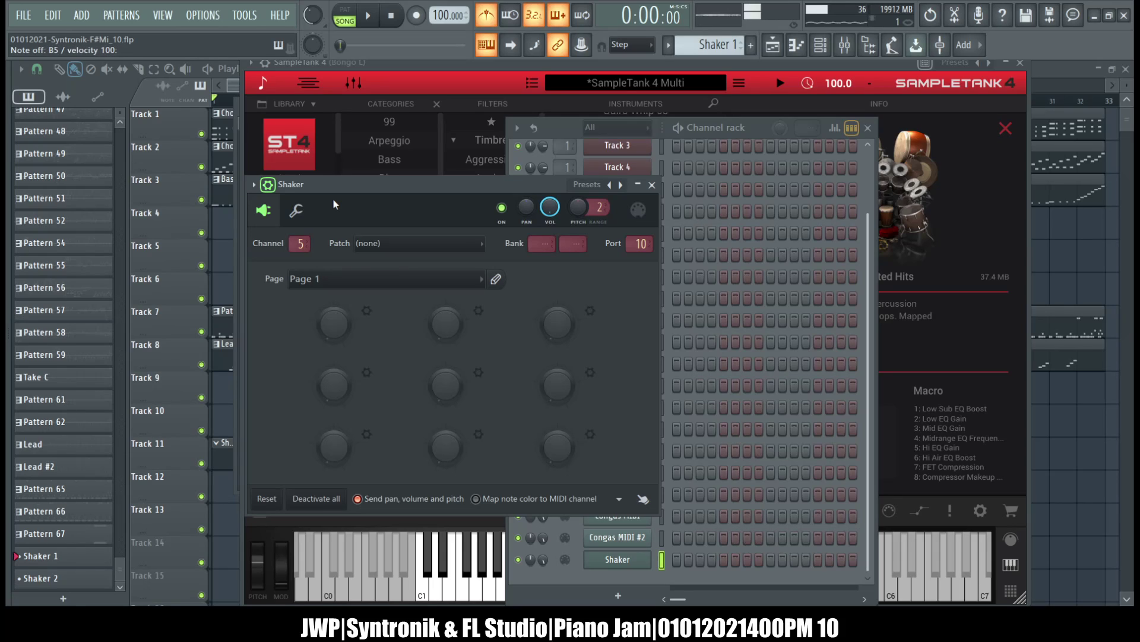
left_click(487, 70)
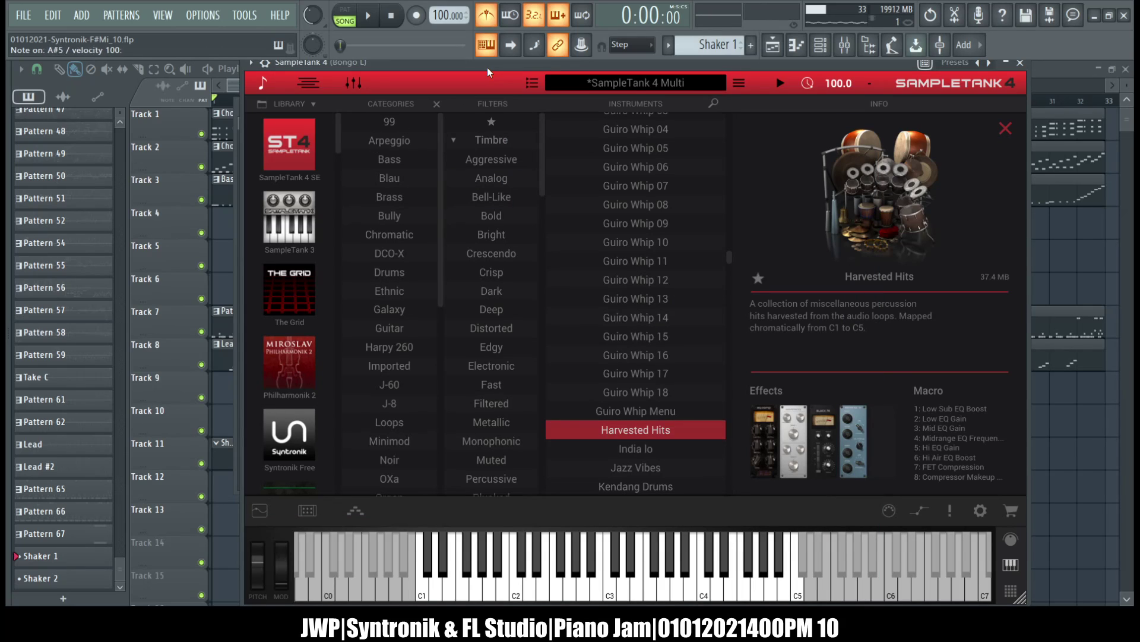
Select the Shaker channel, play back the song to judge Harvested Hits and stop it, closing the Channel rack
left_click(820, 45)
left_click(662, 561)
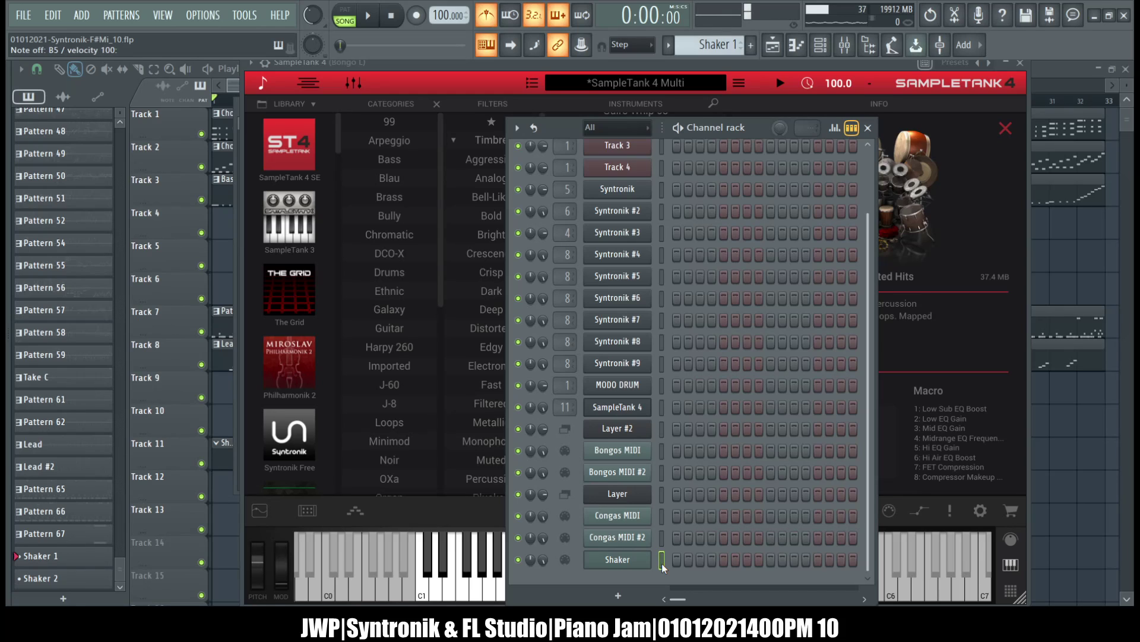
key("space")
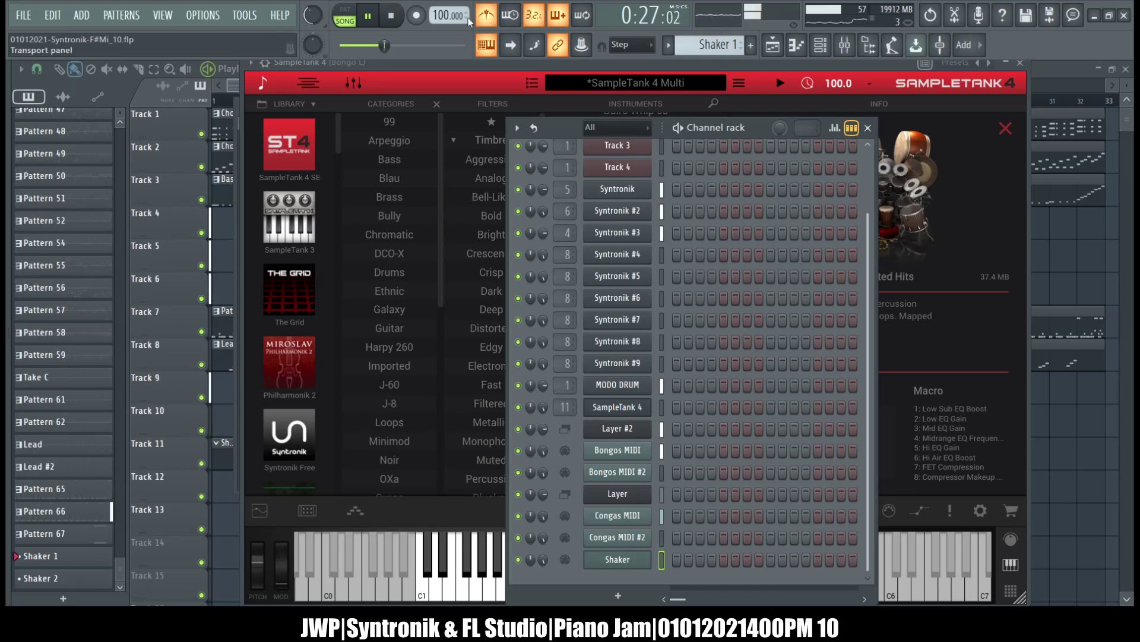
key("space")
key("F6")
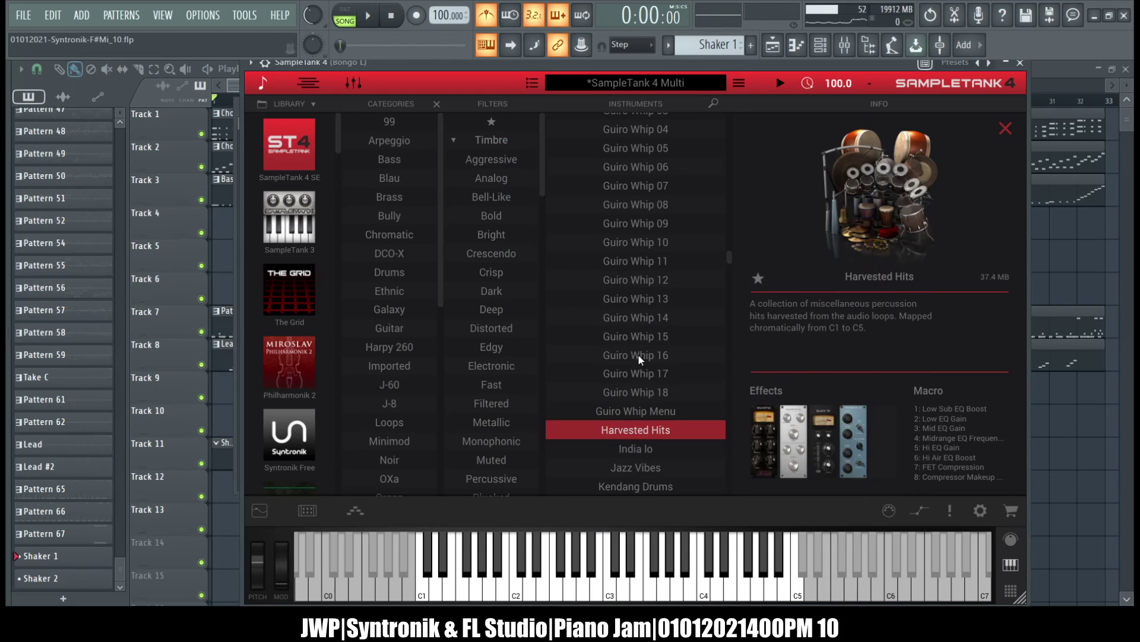
Preview the instruments India lo, Jazz Vibes, Kendang Drums and Kharkharbas
scroll(637, 355, "down", 2)
scroll(638, 358, "down", 2)
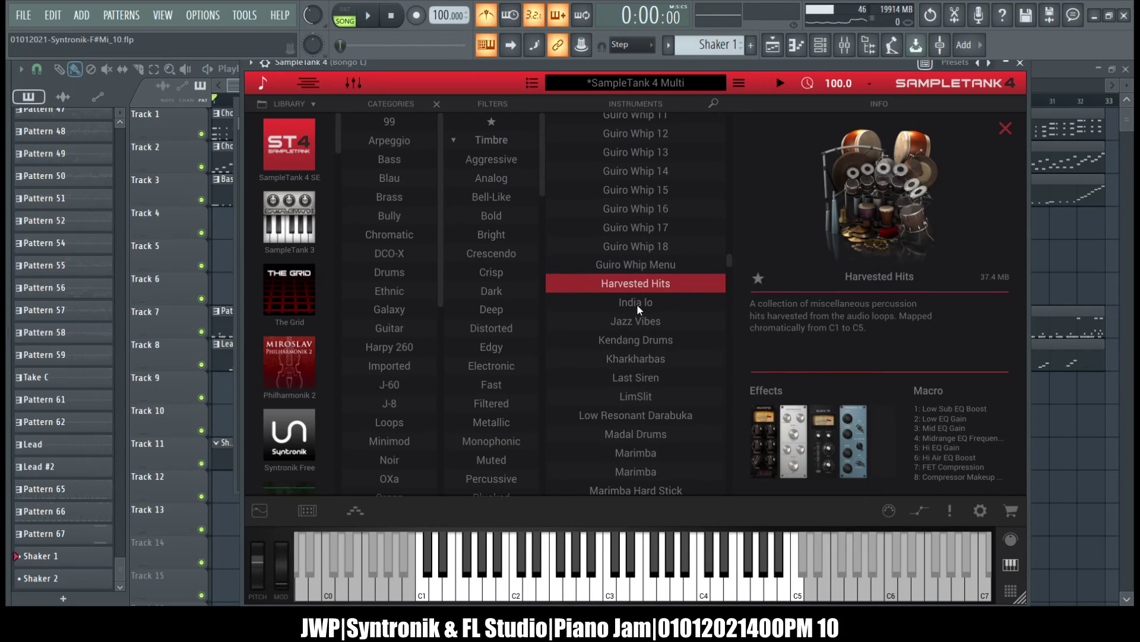
left_click(637, 303)
left_click(645, 328)
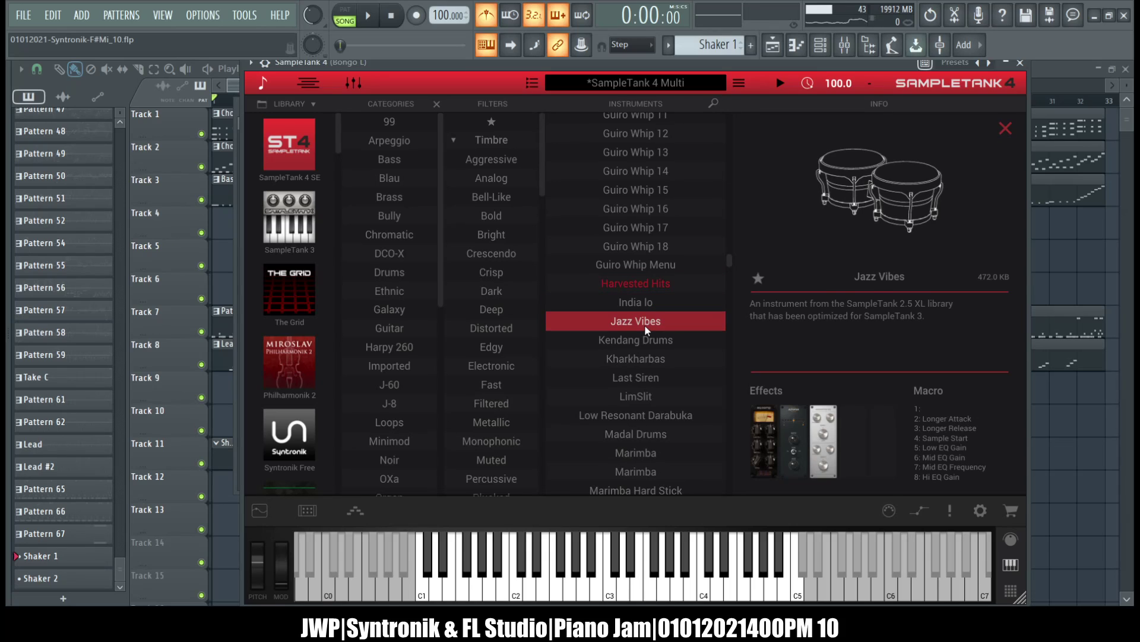
key("Down")
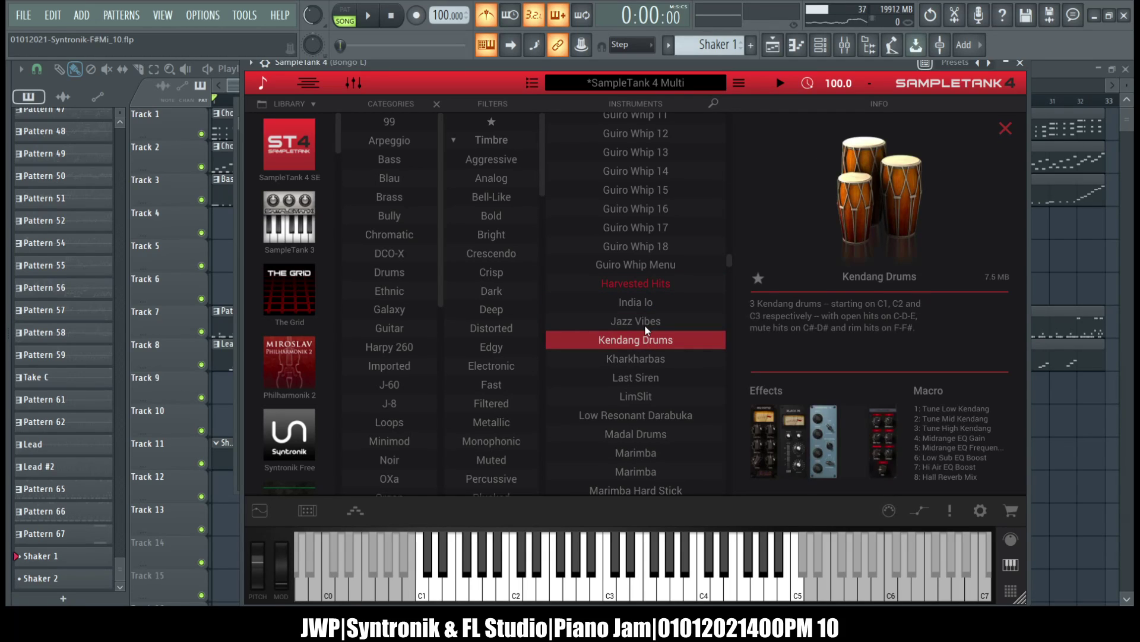
key("Down")
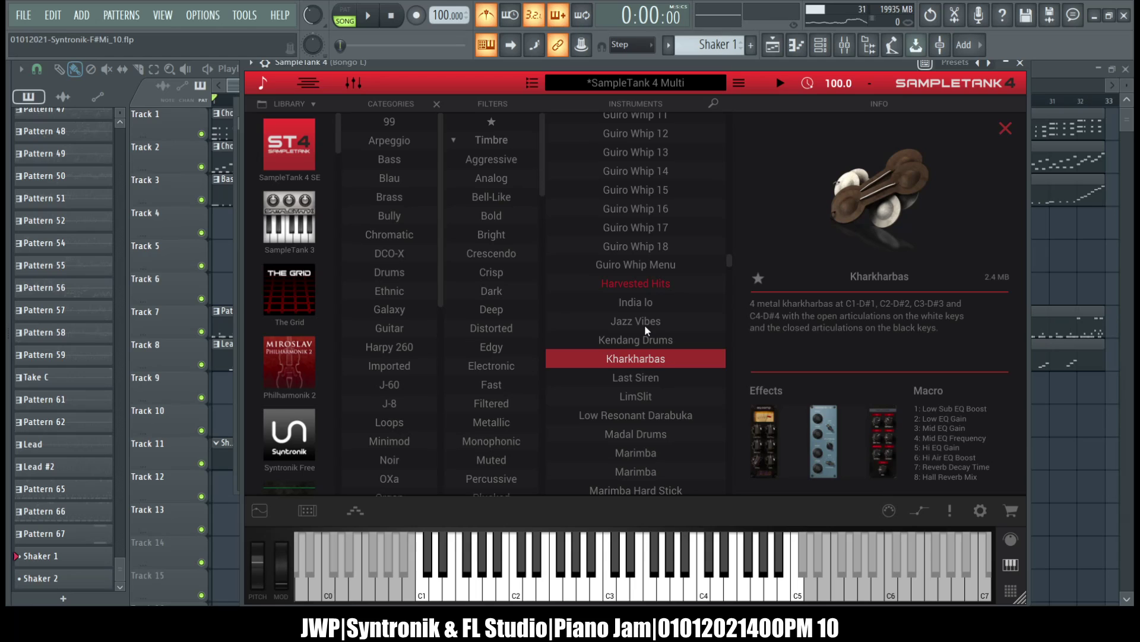
Load Kharkharbas on part 5 and audition its C and D notes across the octaves from C1 to D4
left_click(650, 372)
left_click(647, 365)
mouse_move(703, 585)
left_mouse_down()
mouse_move(720, 582)
mouse_move(710, 569)
mouse_move(699, 599)
left_mouse_up()
left_click(629, 594)
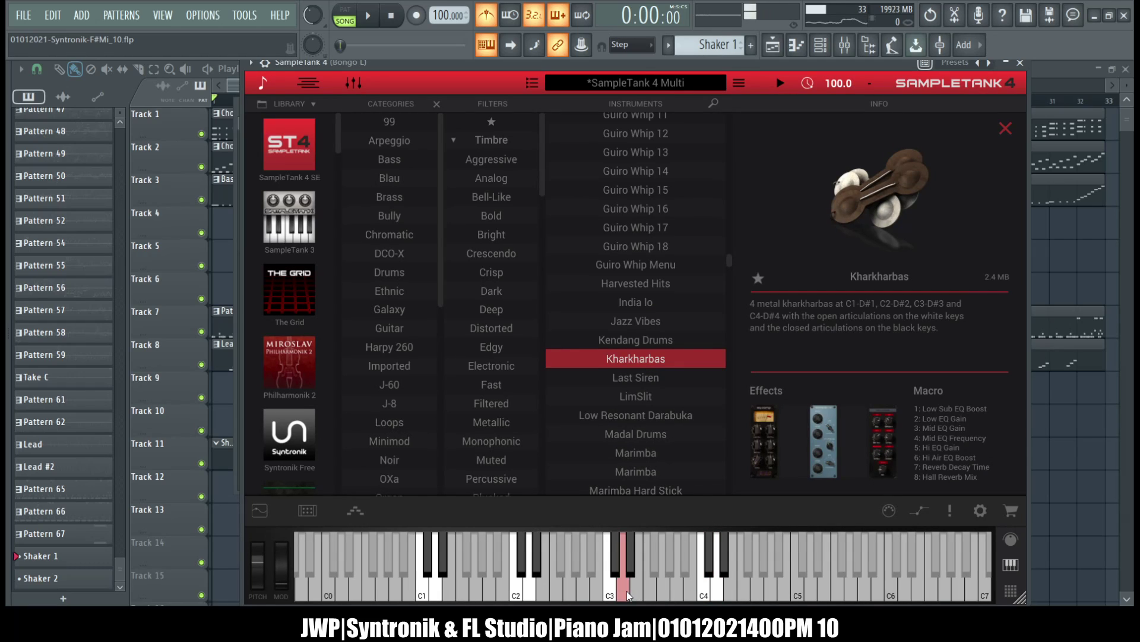
left_click(613, 588)
left_click(530, 590)
left_click(517, 585)
left_click(433, 586)
left_click(424, 588)
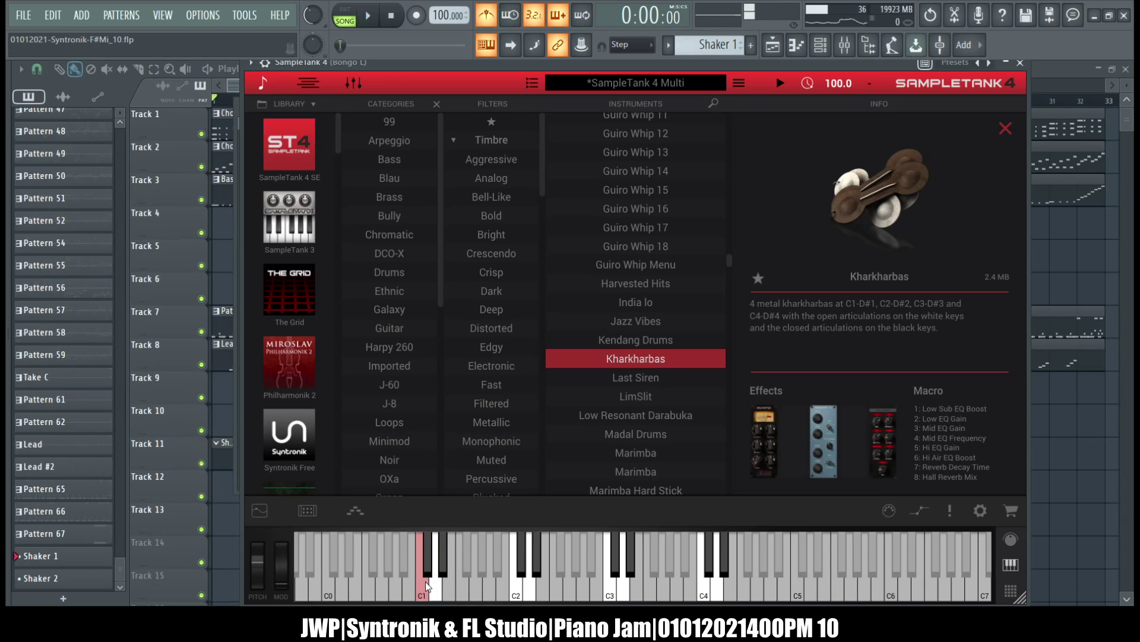
left_click(705, 594)
left_click(715, 588)
left_click(705, 585)
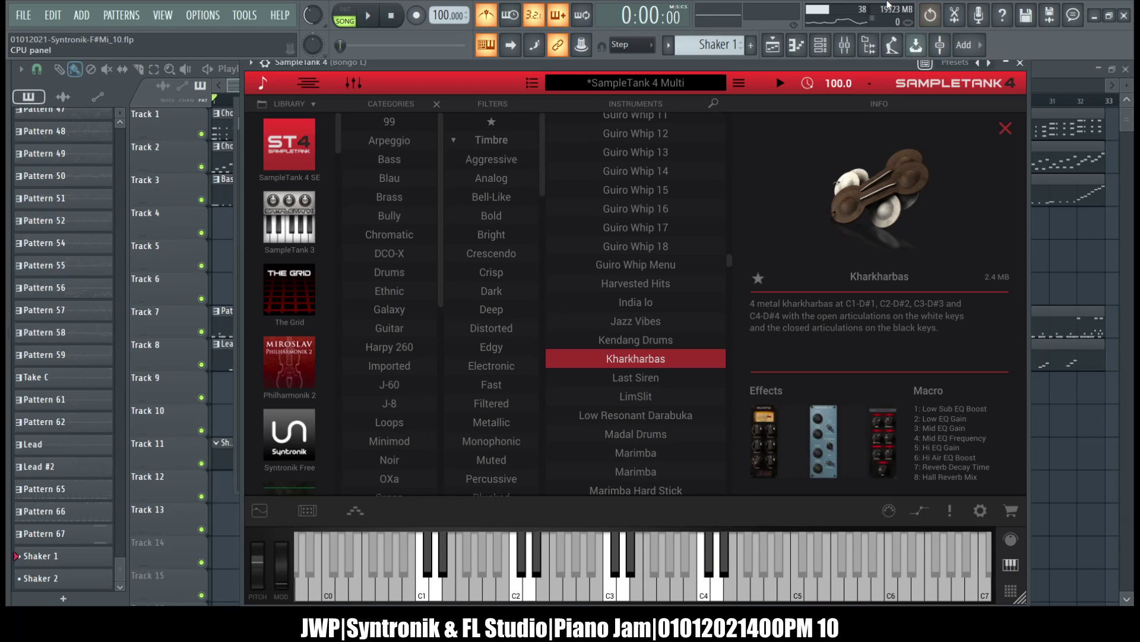
Select the Shaker channel in the Channel rack, play Kharkharbas through it and return to SampleTank 4
left_click(820, 44)
left_click(661, 561)
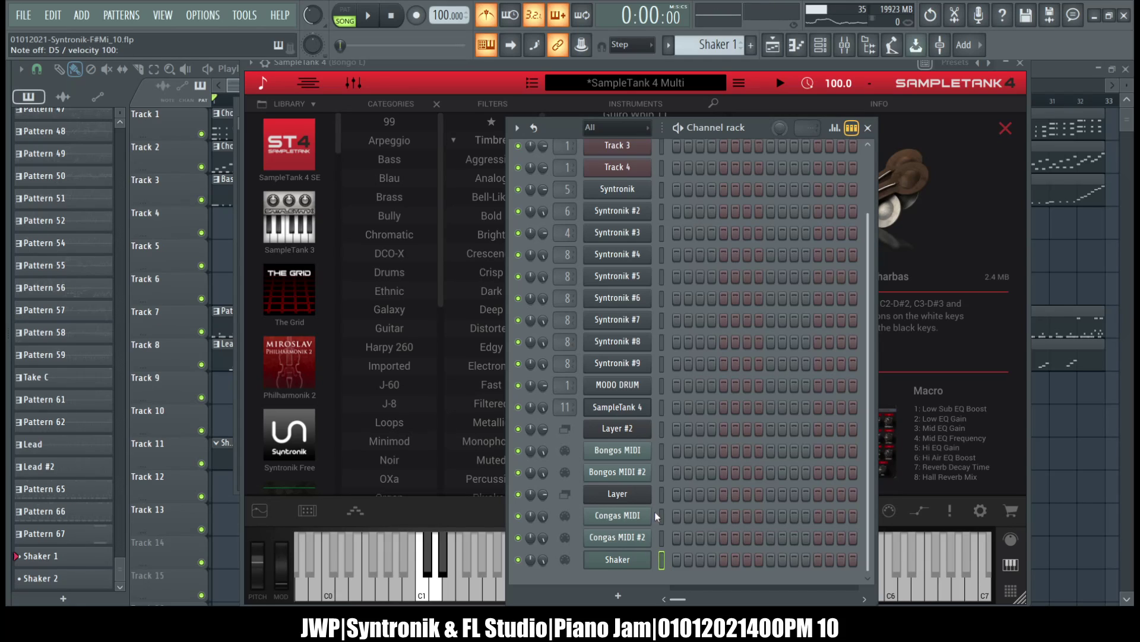
left_click(517, 64)
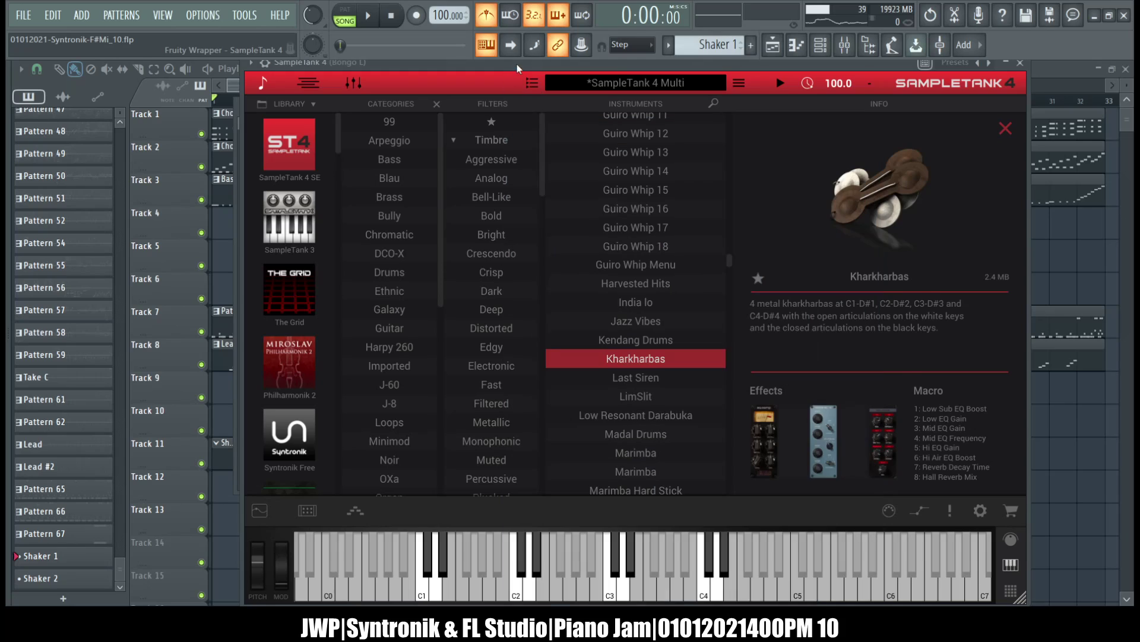
Preview the instruments from Last Siren and LimSlit through the Marimbas, Marktree and Mesin Bells to Metal Percussion
left_click(615, 379)
left_click(719, 400)
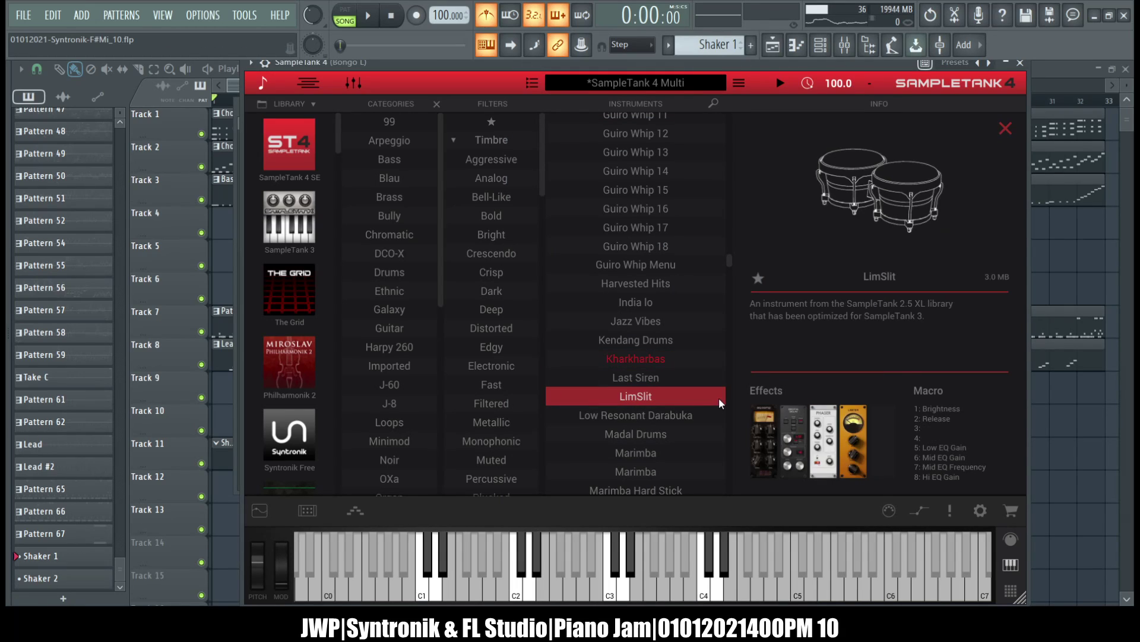
key("Down")
key("Down")
key("Down")
key("Down")
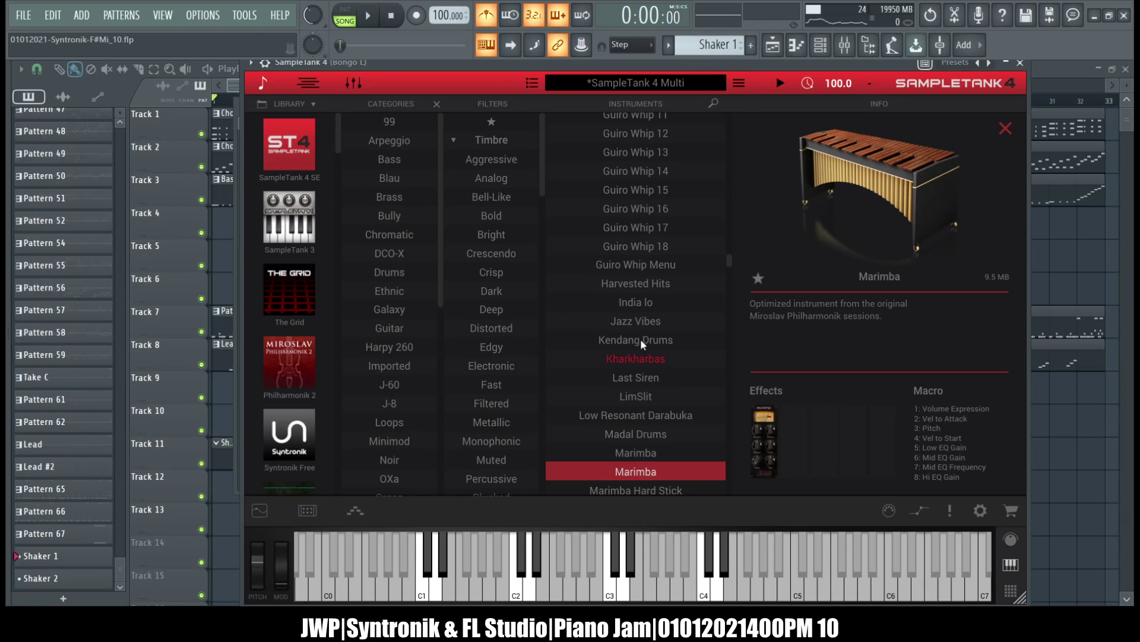
left_click(660, 415)
key("Down")
key("Down")
key("Down")
key("Down")
key("Down")
key("Down")
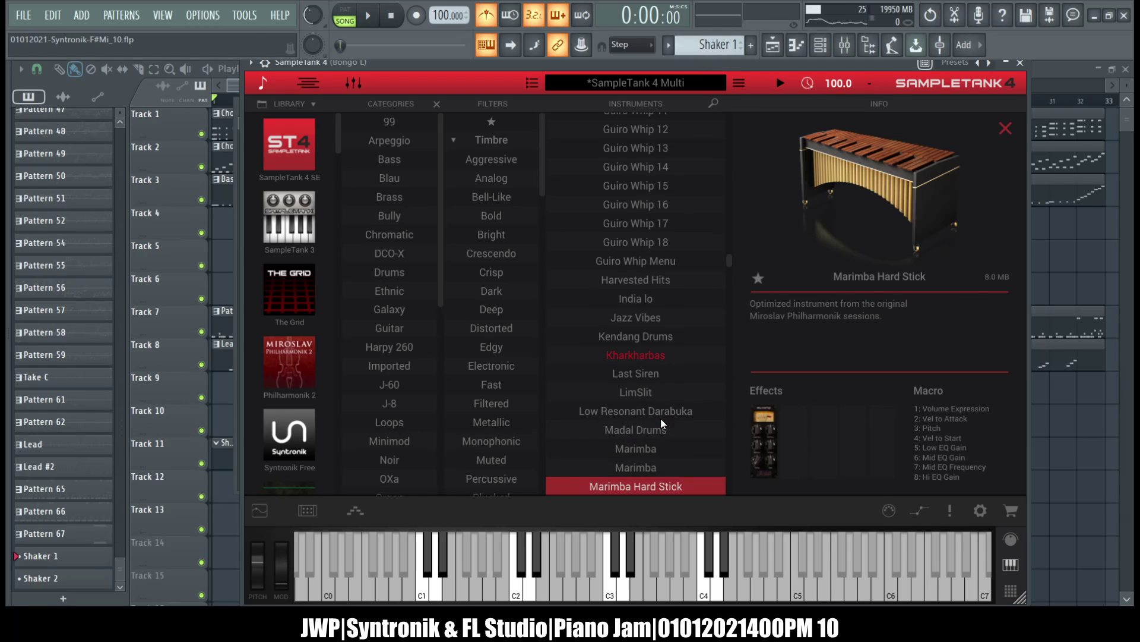
key("Down")
key("Down")
key("Down")
key("Down")
key("Down")
key("Down")
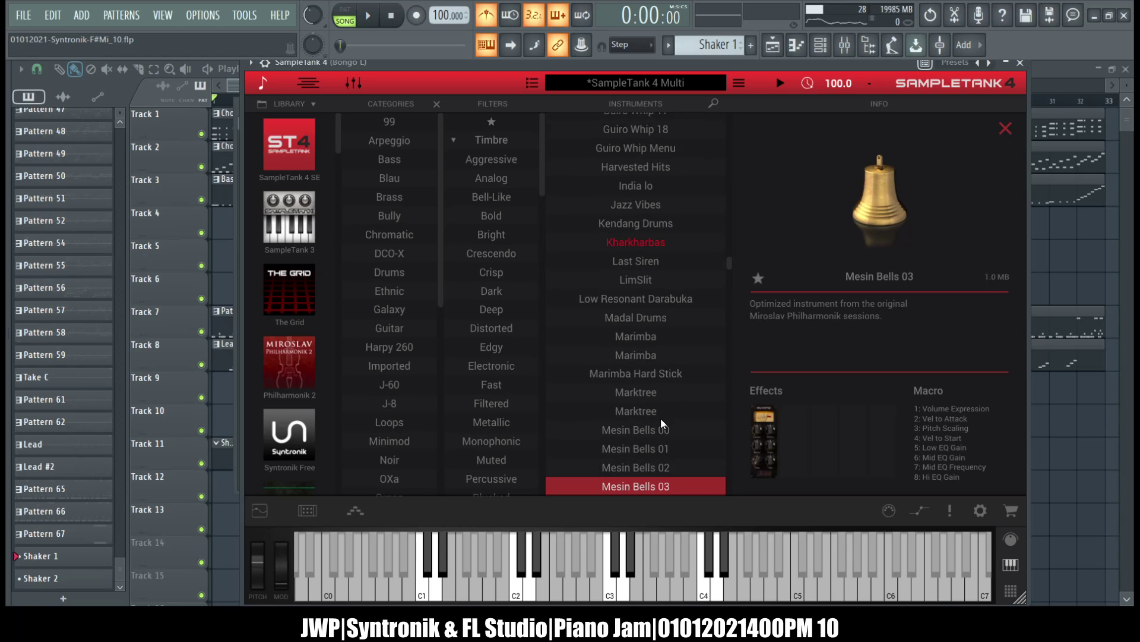
key("Down")
key("Down")
key("Up")
key("Down")
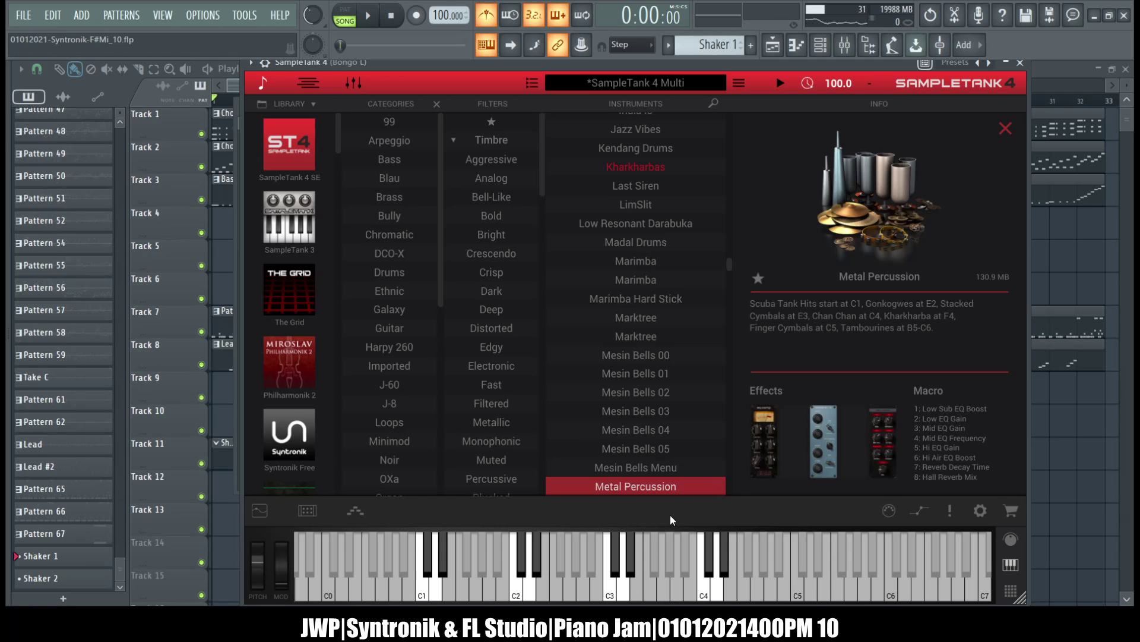
Load Metal Percussion on part 5 and audition it on its lowest keys and through the Shaker channel
double_click(659, 486)
left_click(438, 595)
left_click(428, 571)
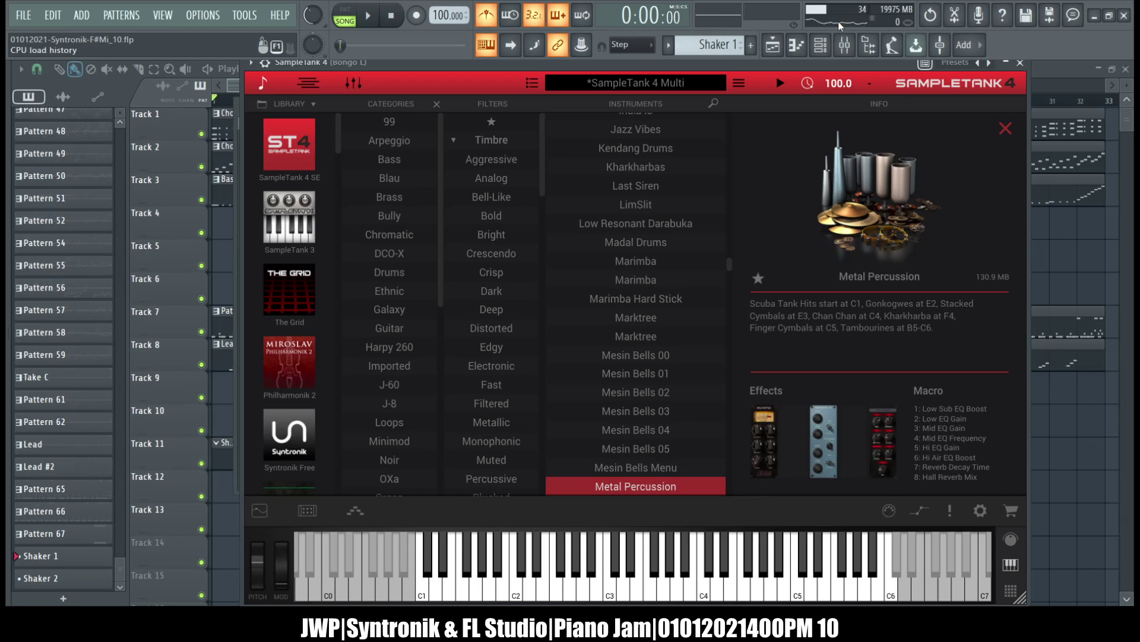
left_click(820, 44)
left_click(661, 560)
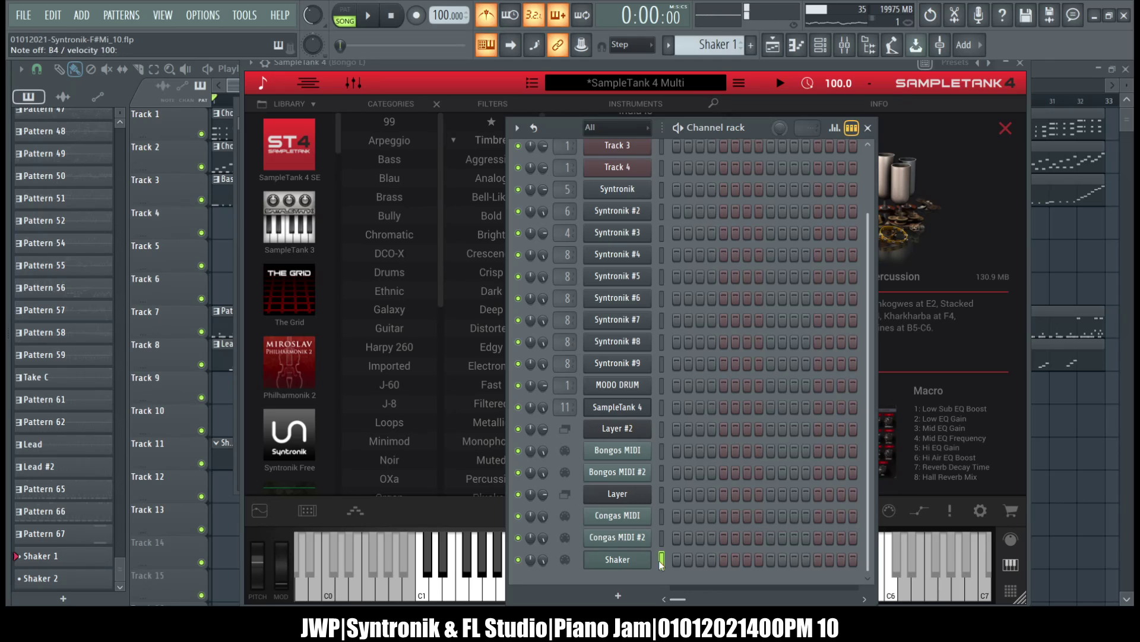
Bring the Channel rack forward and audition Metal Percussion through the Shaker channel on notes up to G6
key("Tab")
key("Tab")
key("Tab")
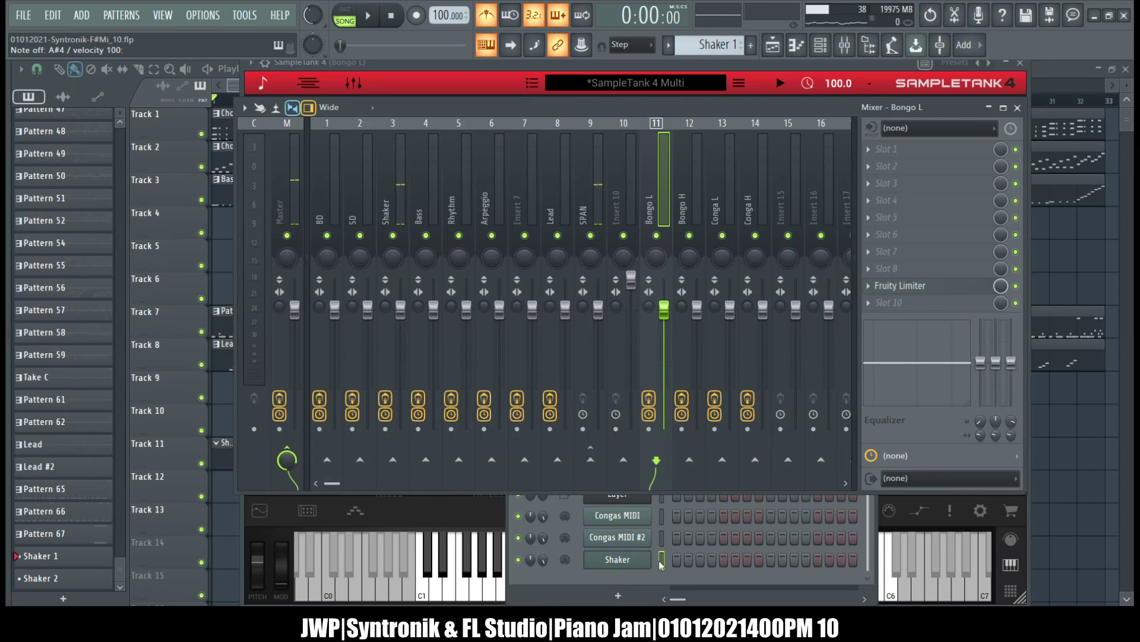
key("Tab")
key("Tab")
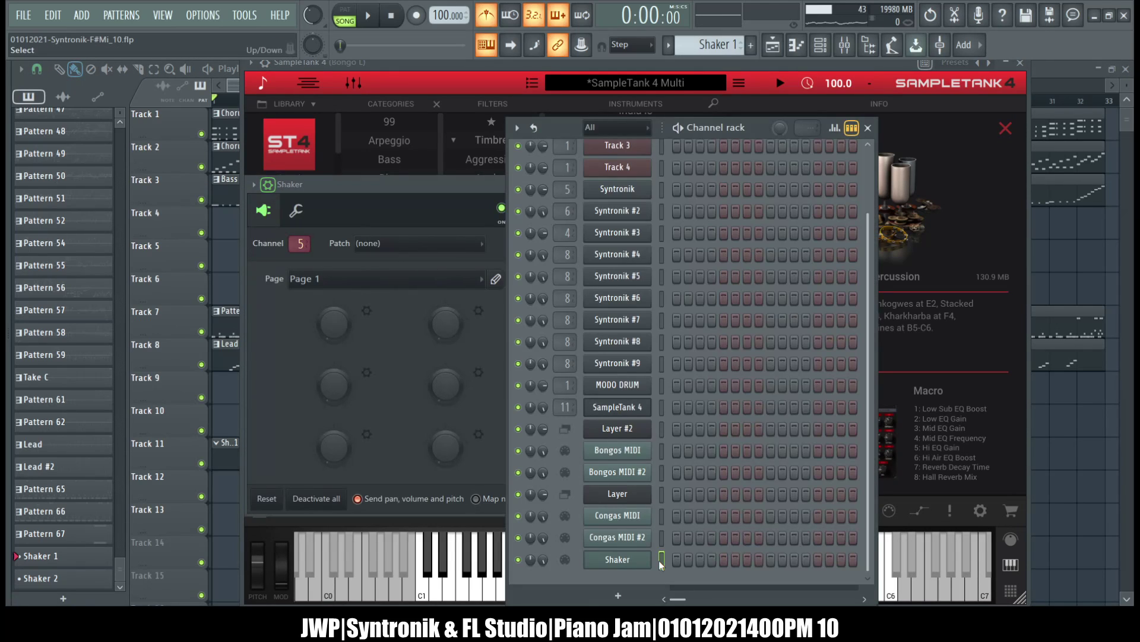
key("j")
key("comma")
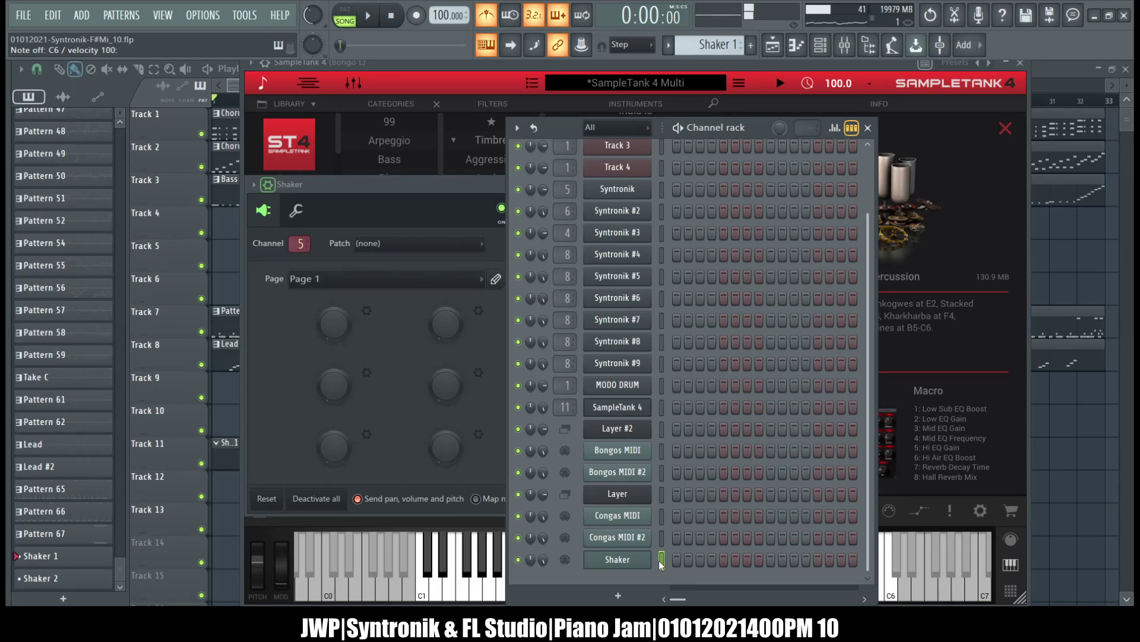
key("l")
key("period")
key("3")
key("e")
key("r")
key("6")
left_click(600, 68)
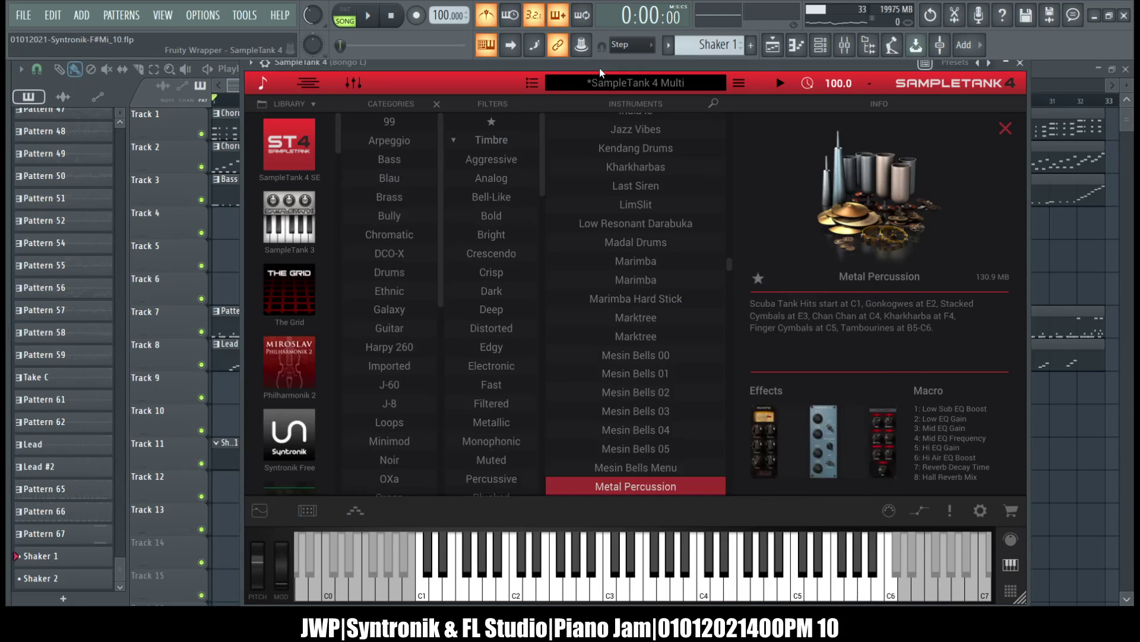
key("t")
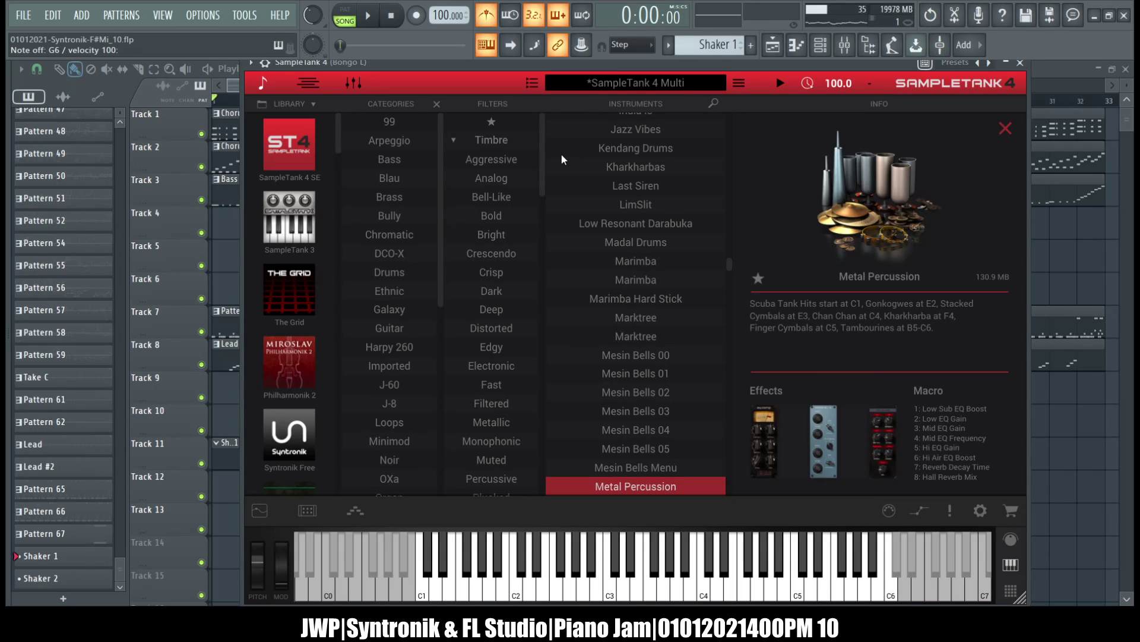
Select the Shaker channel again and audition Metal Percussion's highest notes around D7 and D#7
key("F6")
left_click(662, 560)
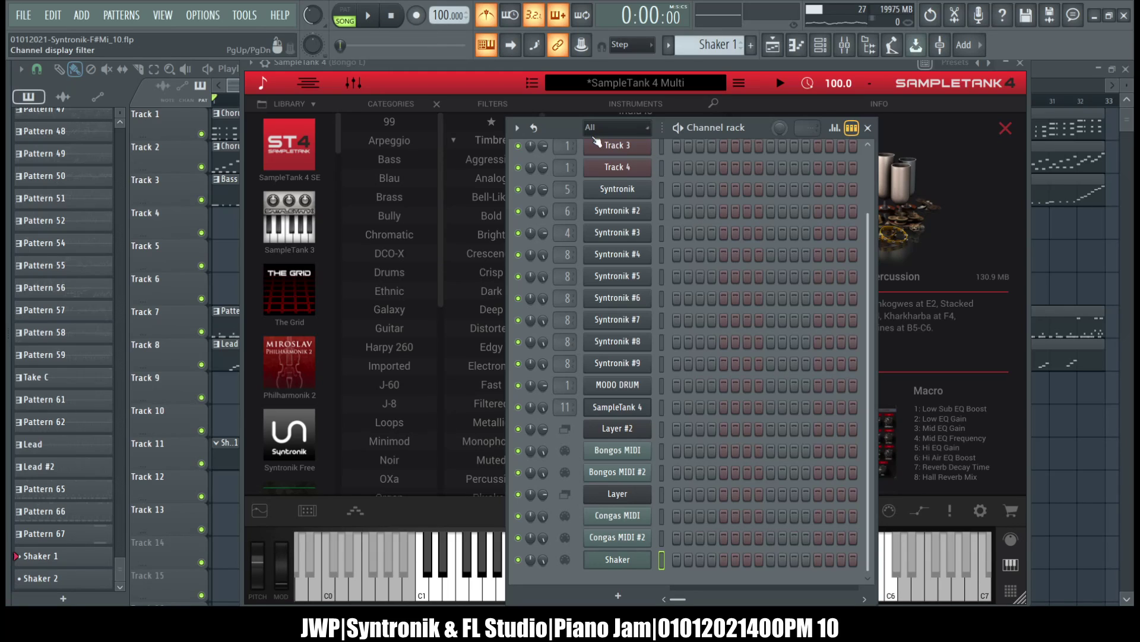
key("j")
key("e")
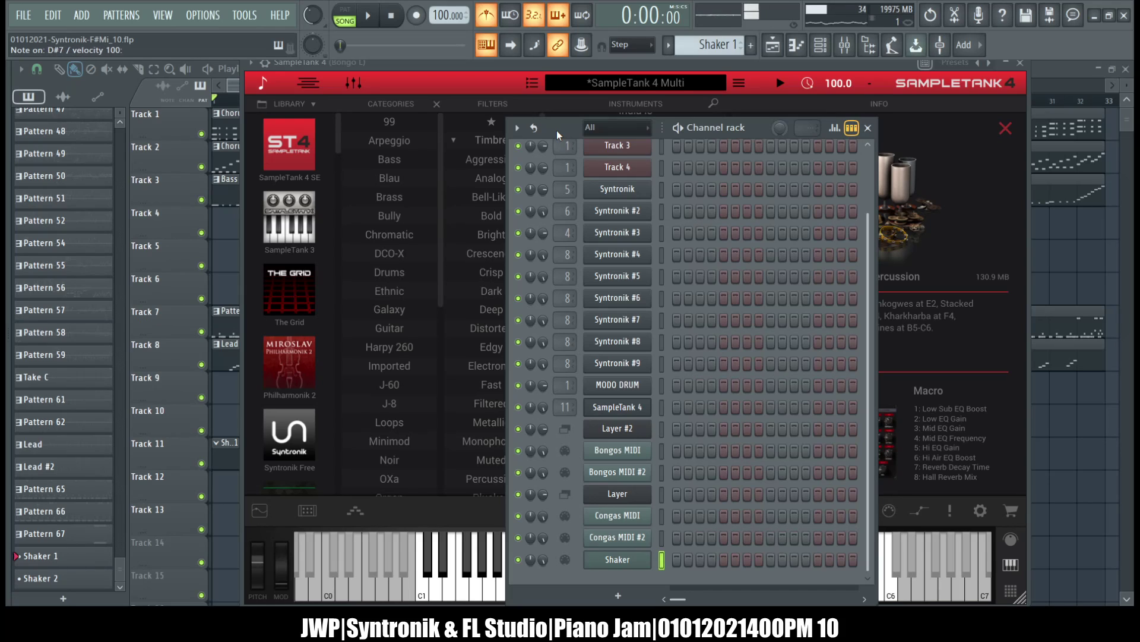
key("o")
key("o")
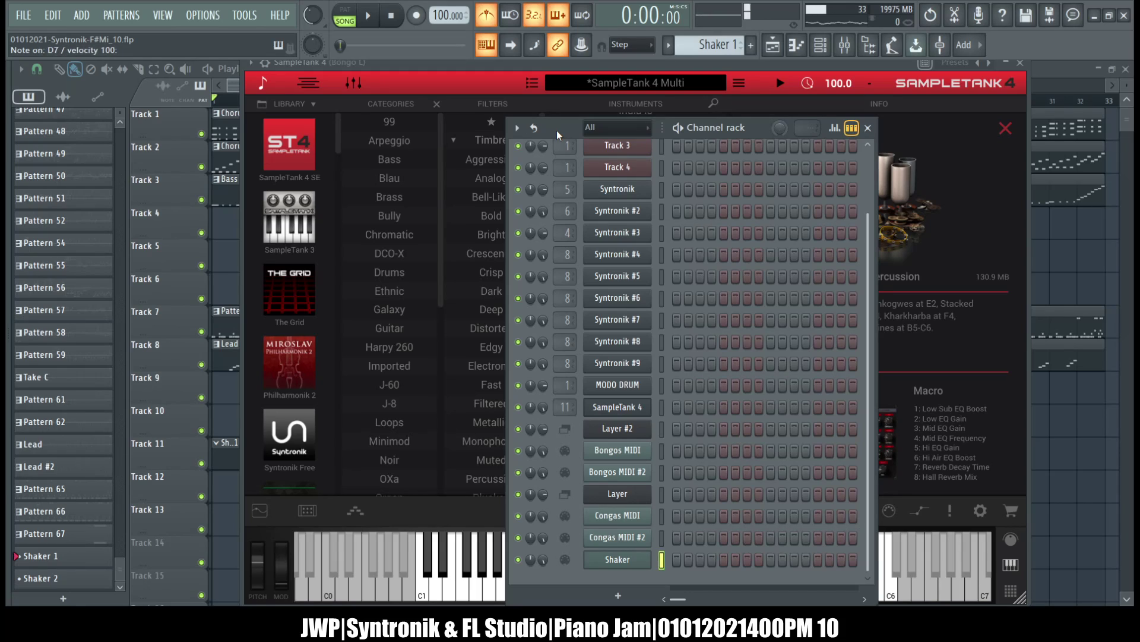
key("o")
key("o")
key("o")
key("p")
key("0")
key("p")
key("p")
key("equal")
key("equal")
key("bracketleft")
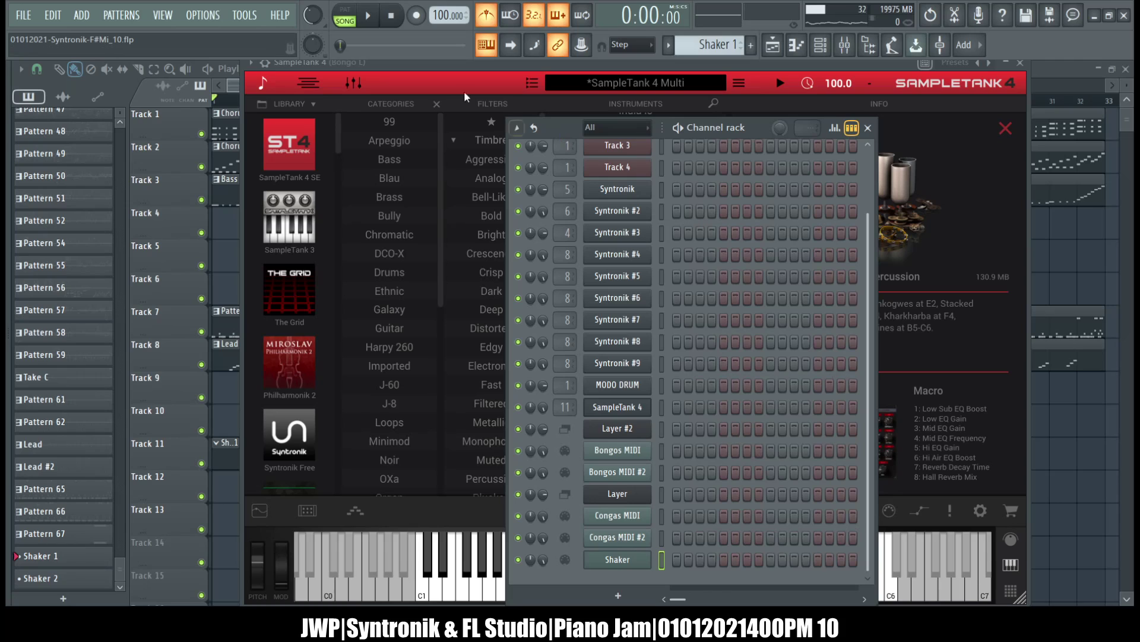
Return to SampleTank 4 and open the effects rack of Metal Percussion on part 5
left_click(402, 65)
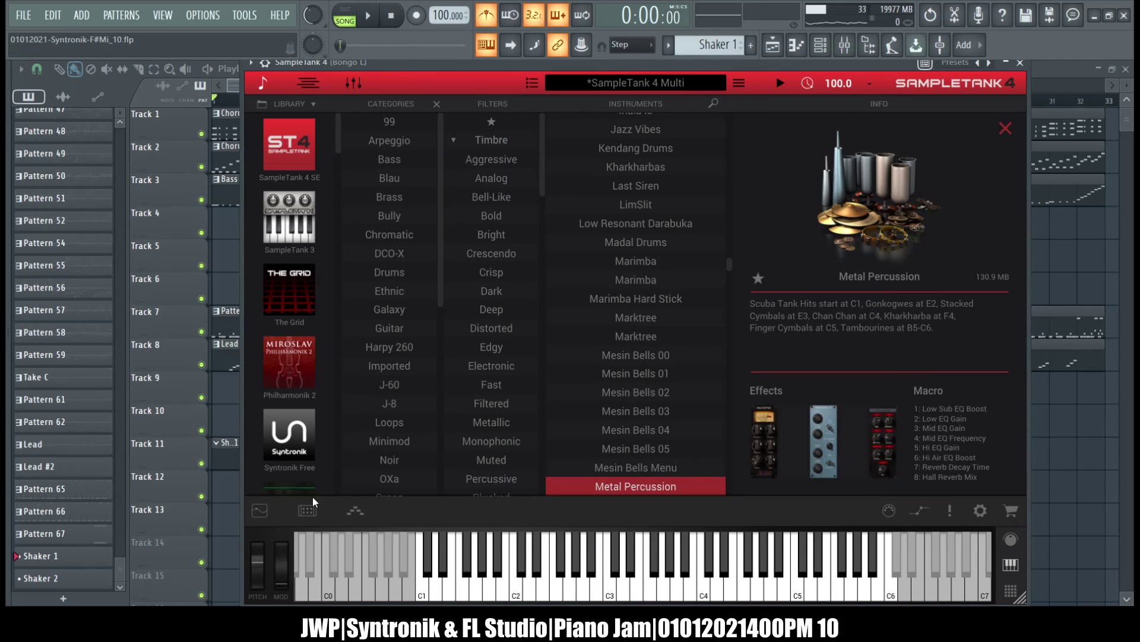
left_click(308, 512)
left_click(355, 511)
left_click(315, 517)
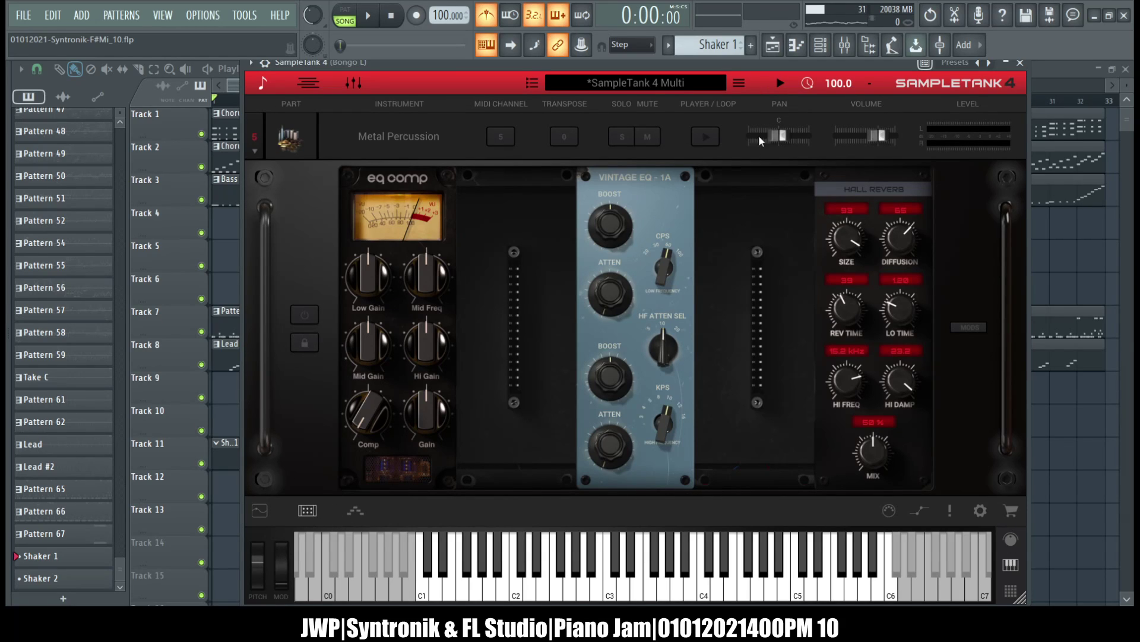
Select the Shaker channel in the Channel rack and play Metal Percussion along with the song, restarting playback from the beginning
left_click(821, 45)
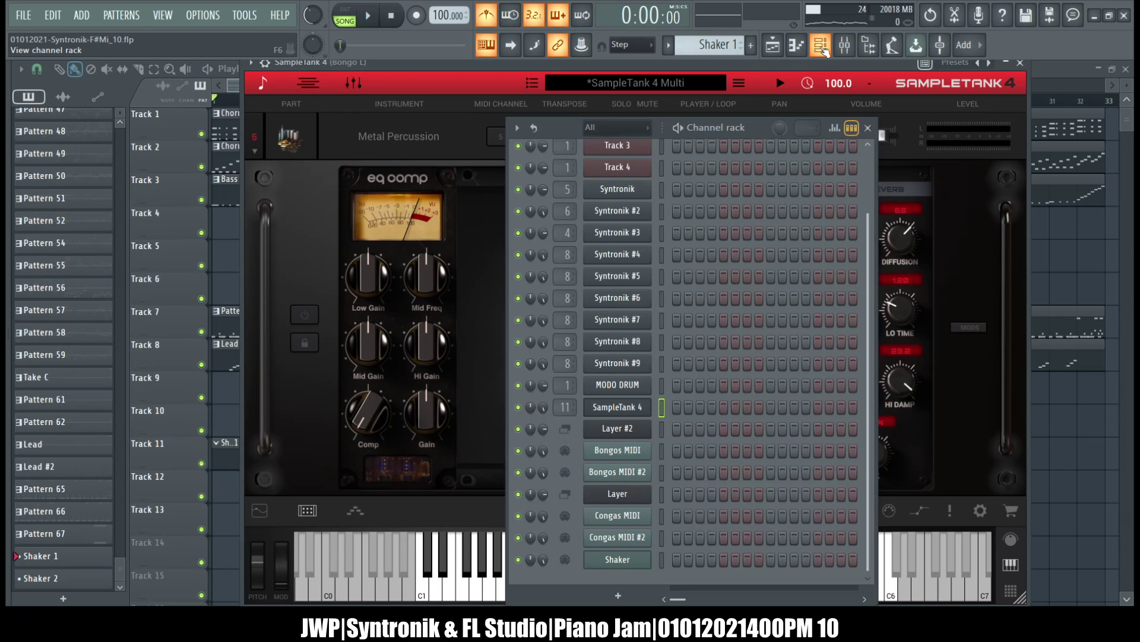
left_click(662, 559)
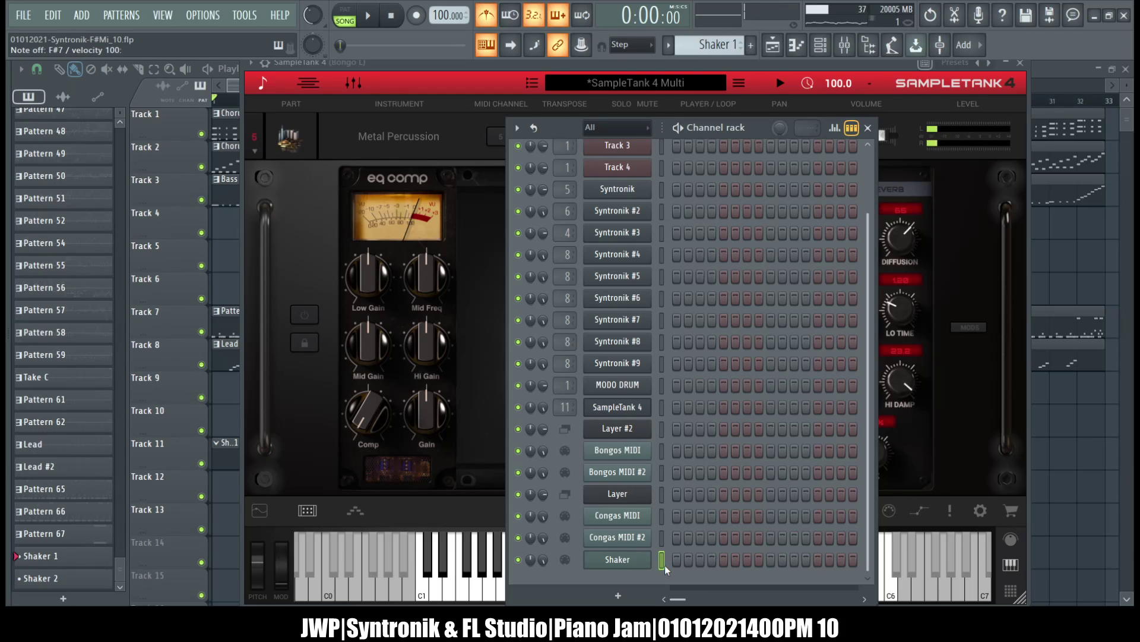
key("space")
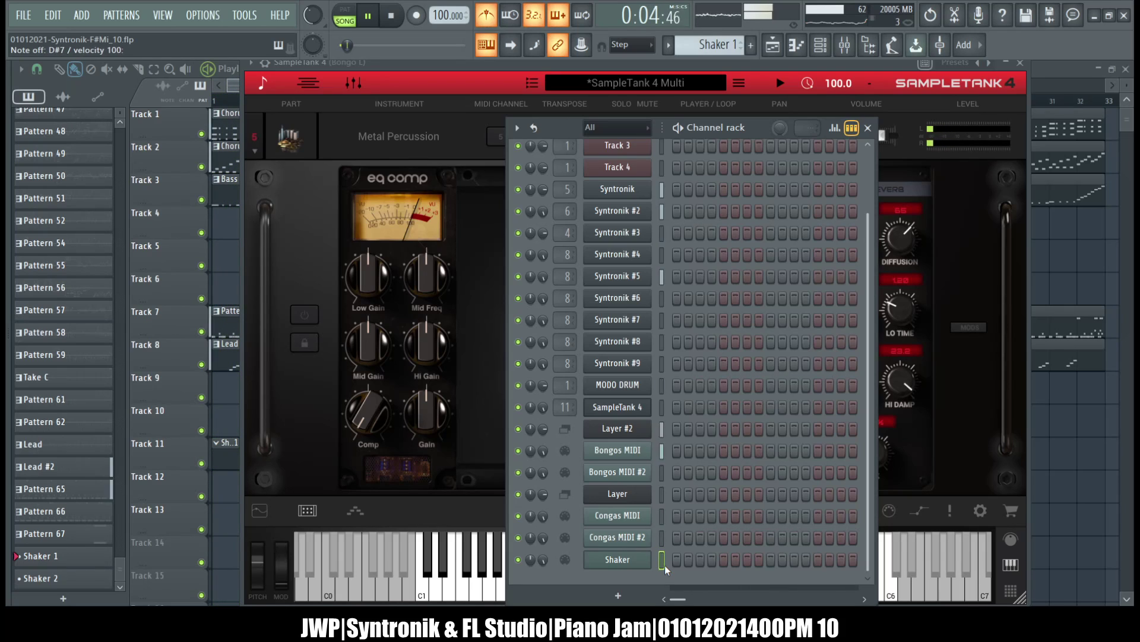
key("space")
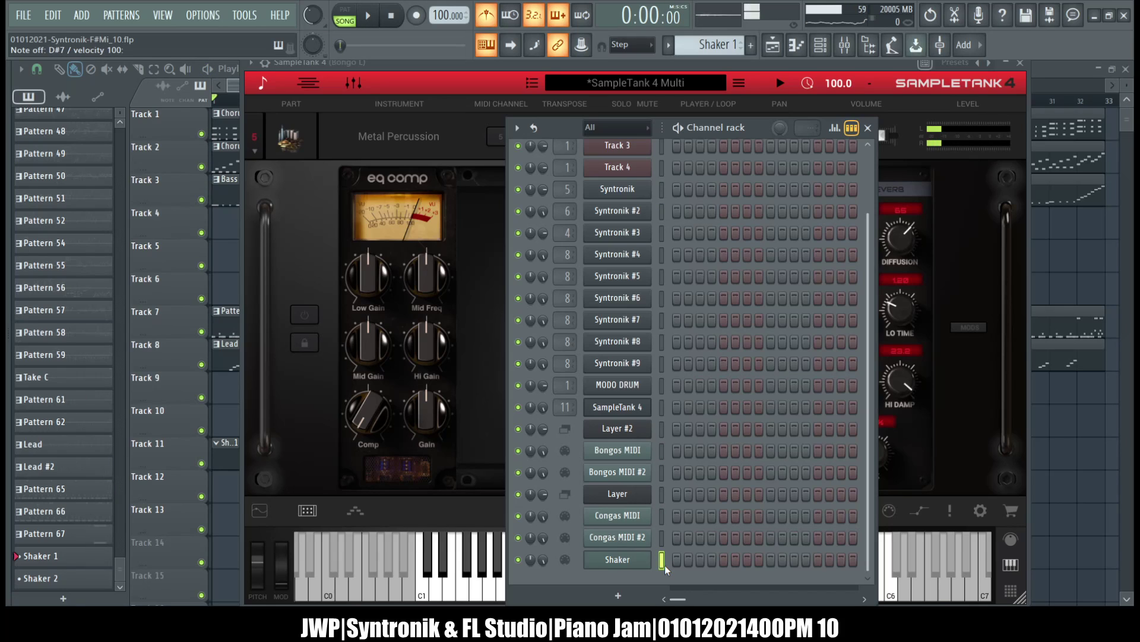
key("space")
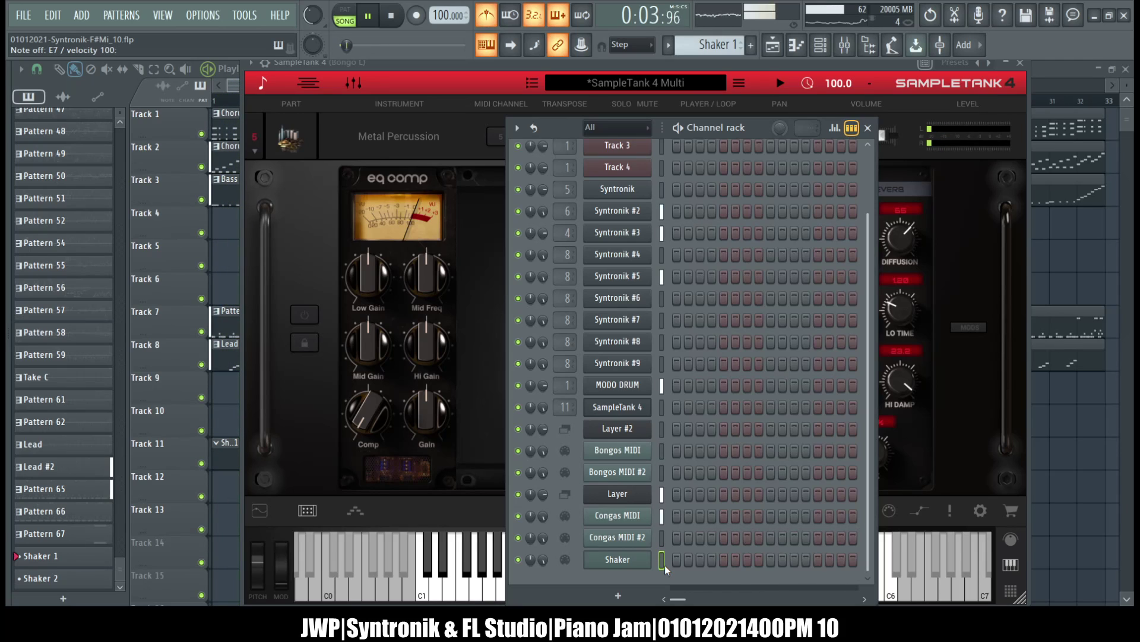
Mute the MODO DRUM channel during playback and leave SampleTank 4 enabled
left_click(517, 407)
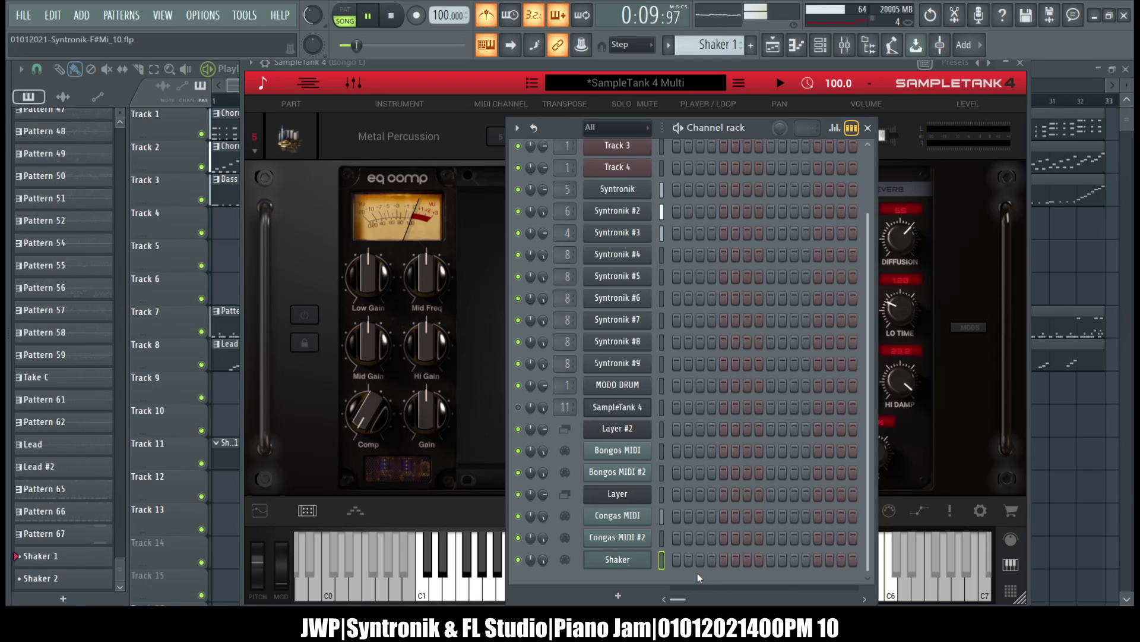
left_click(518, 407)
left_click(517, 385)
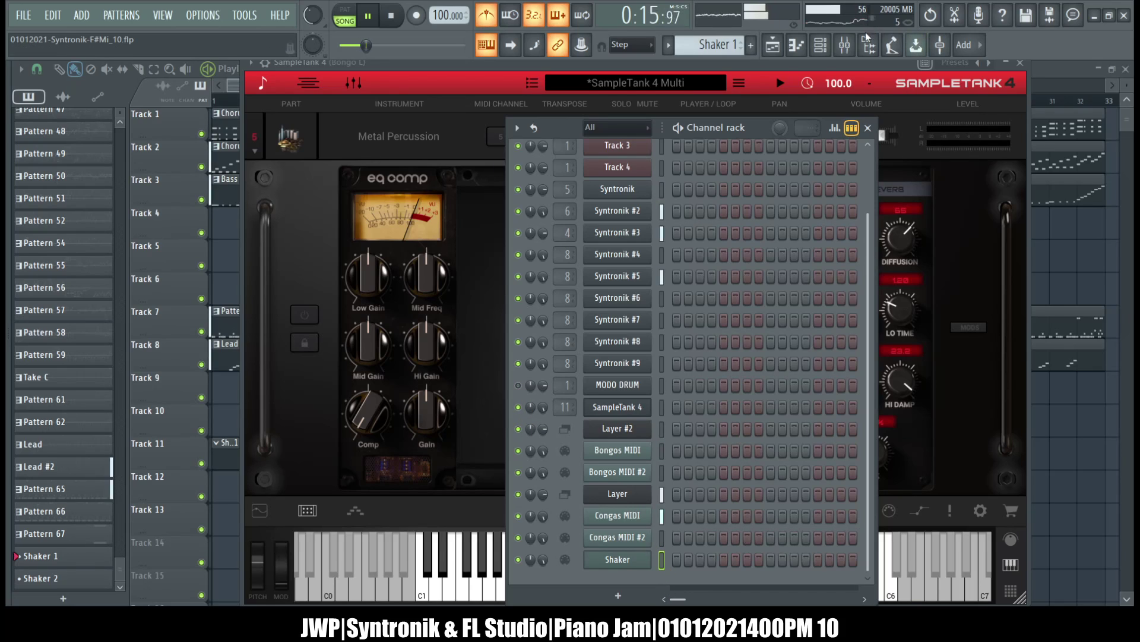
Isolate the Bongo L, Bongo H, Conga L, Conga H and Shaker mixer tracks and play the Shaker channel along with them
left_click(845, 45)
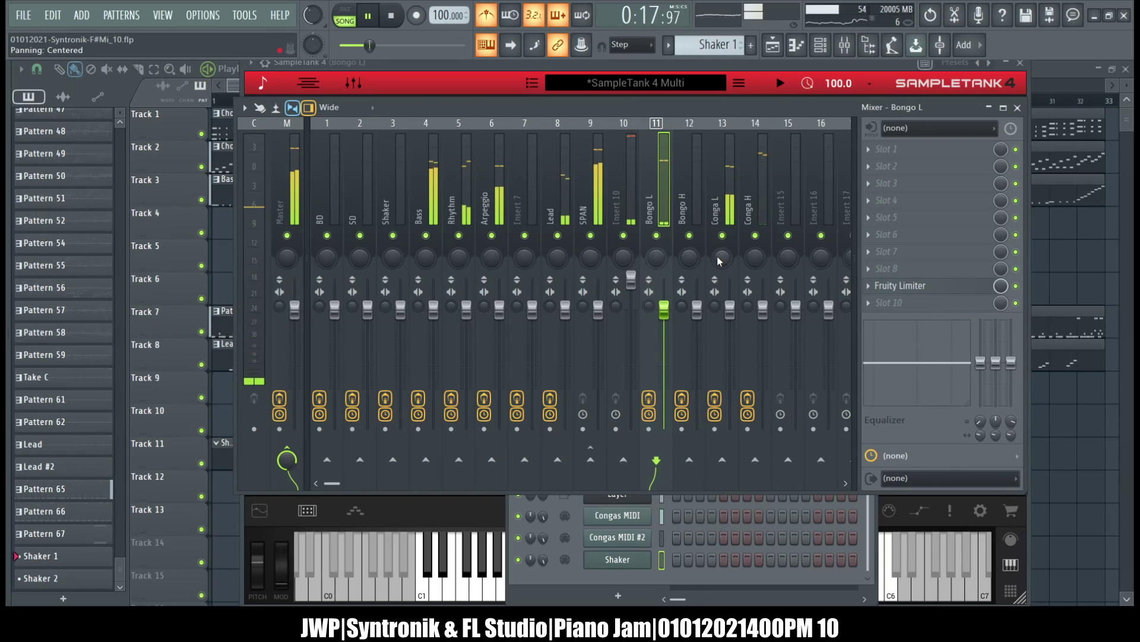
left_click(656, 236, "ctrl")
left_click_drag(686, 238, 755, 243)
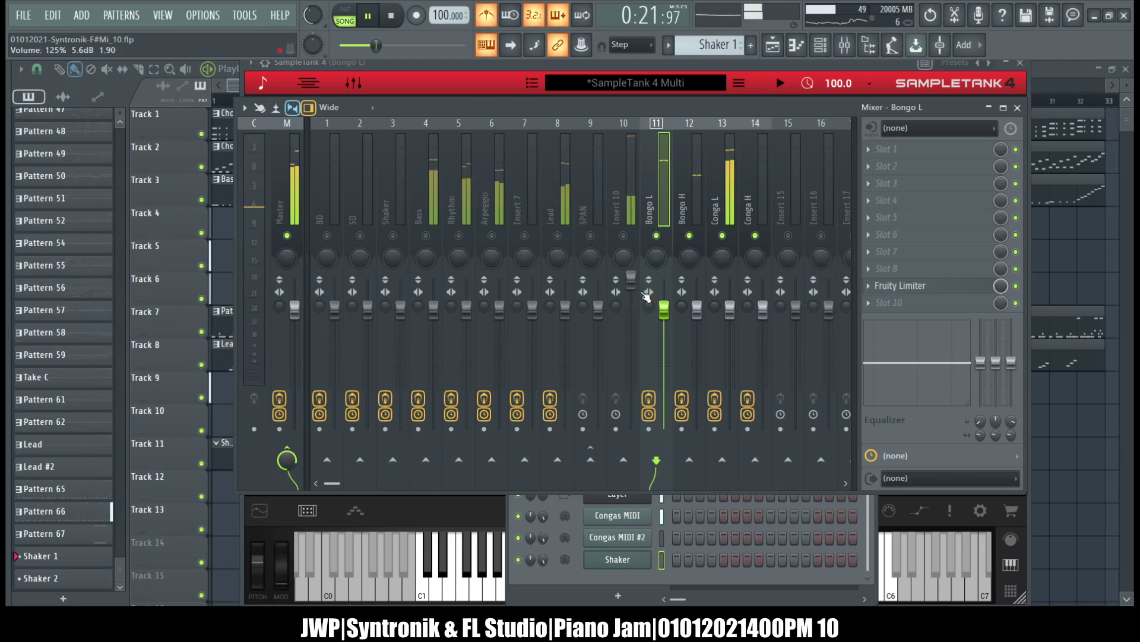
left_click(666, 573)
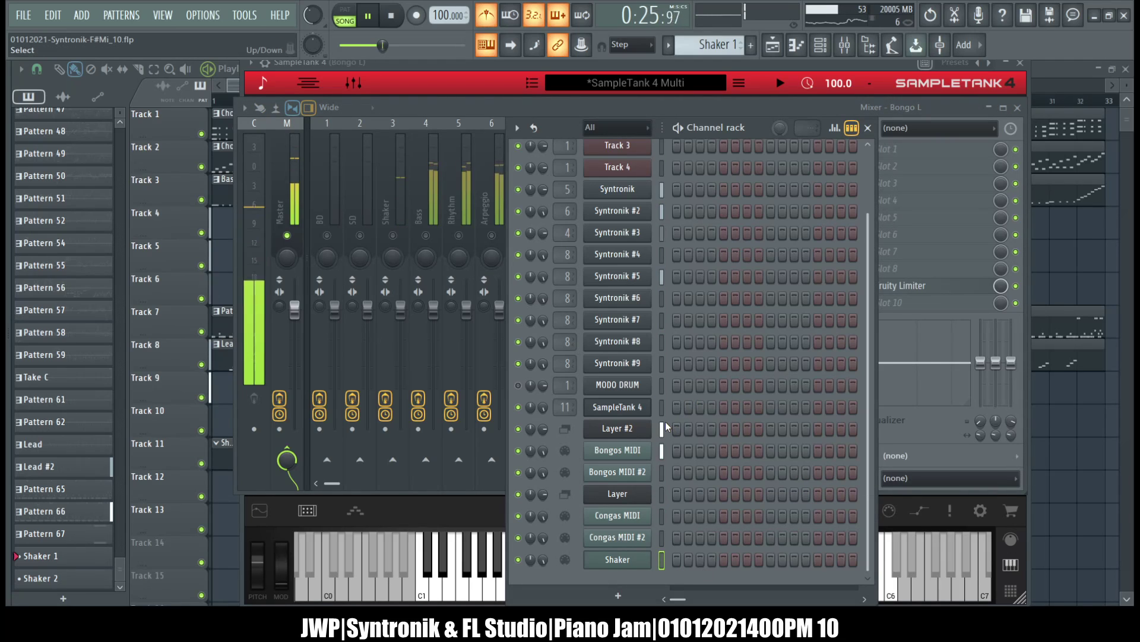
left_click(359, 259)
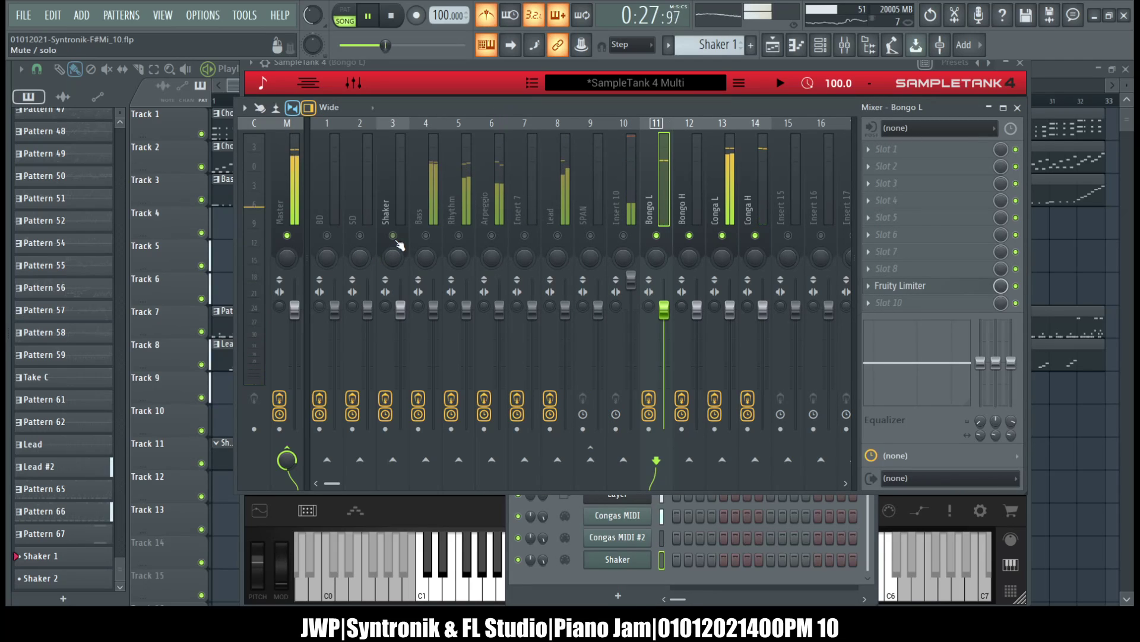
left_click(666, 586)
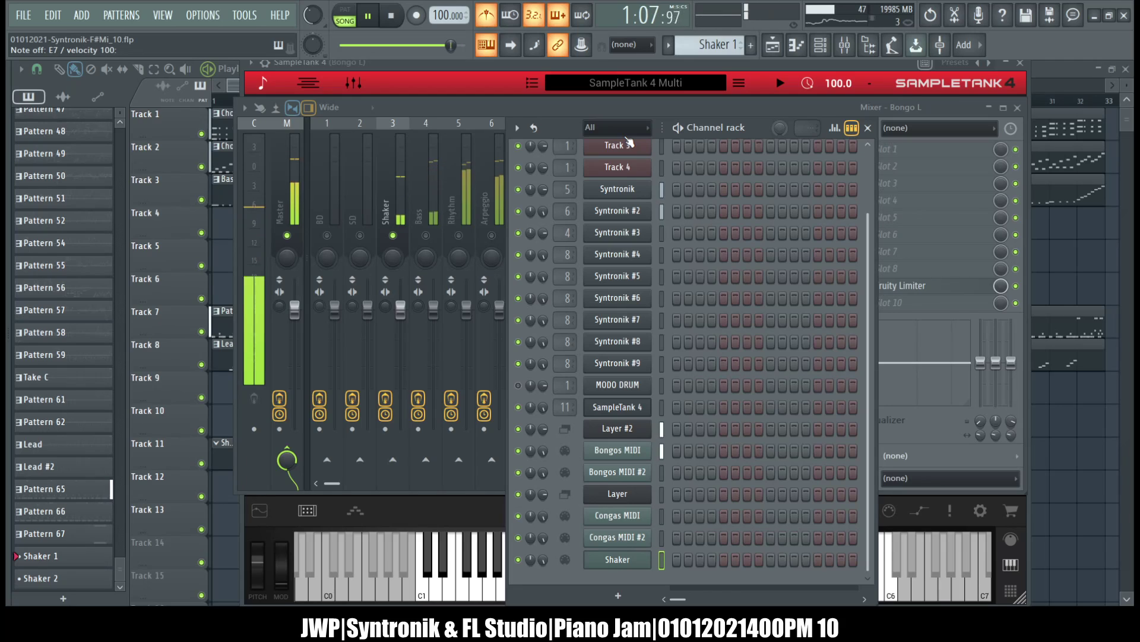
key("space")
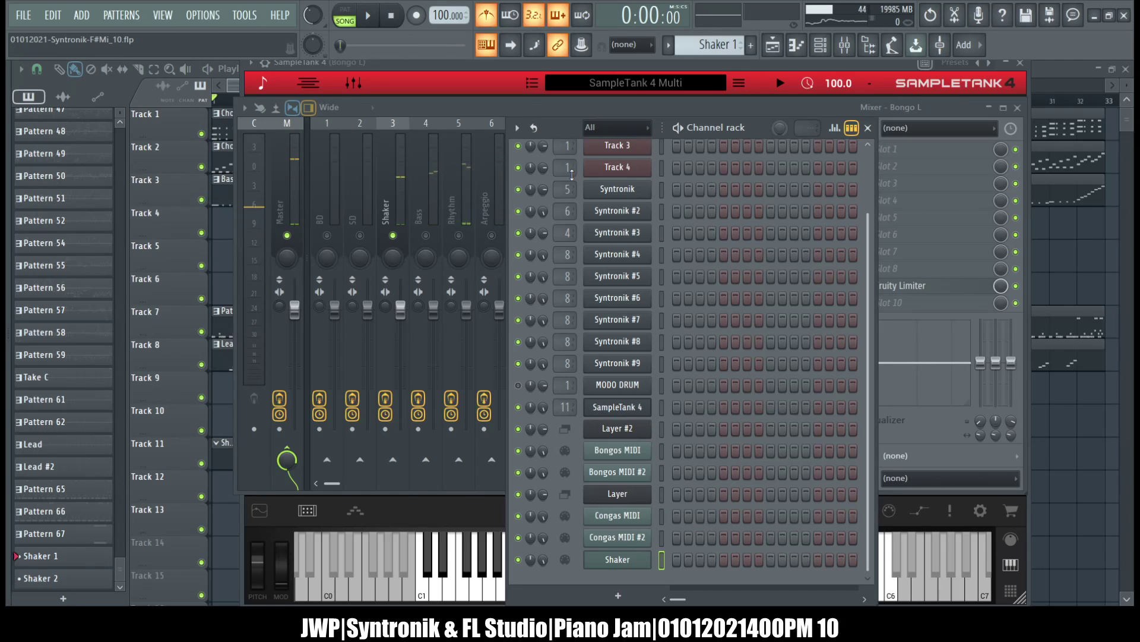
Turn off the solo in the mixer so that all tracks are enabled again
left_click(487, 74)
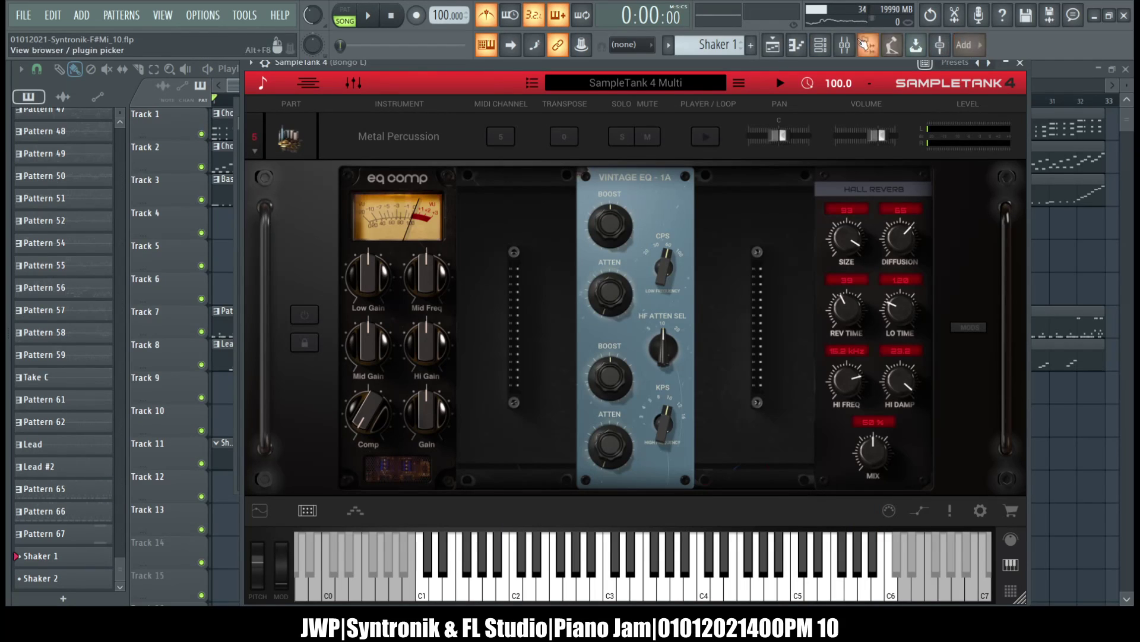
left_click(844, 44)
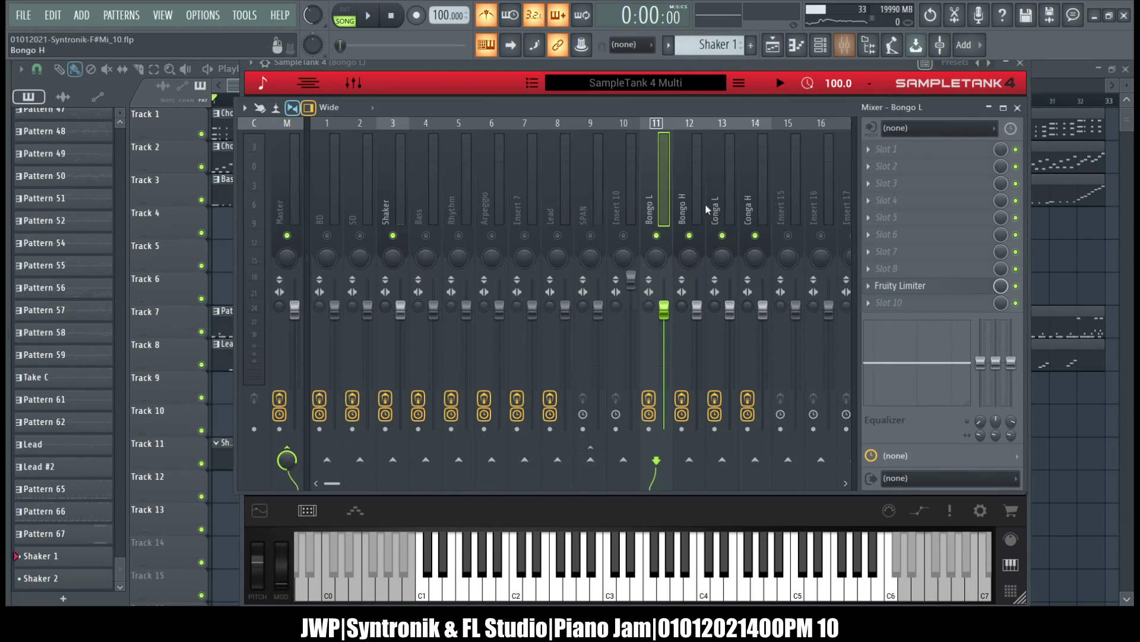
left_click(658, 235, "ctrl")
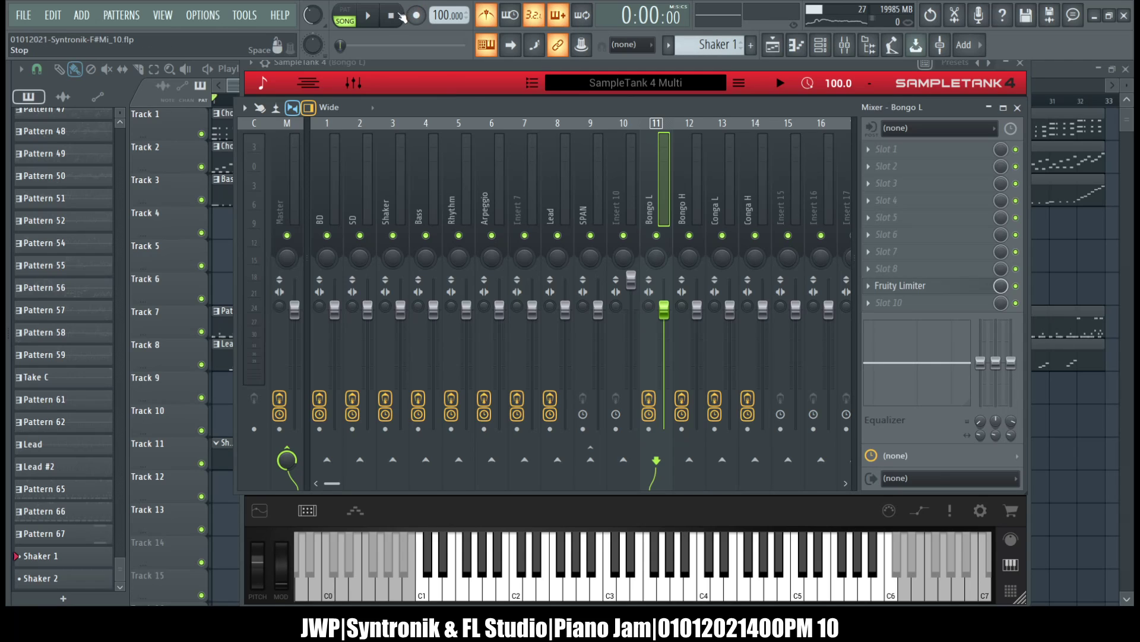
Play the song from the start, select the Shaker channel and rehearse the shaker part against the full mix
left_click(373, 16)
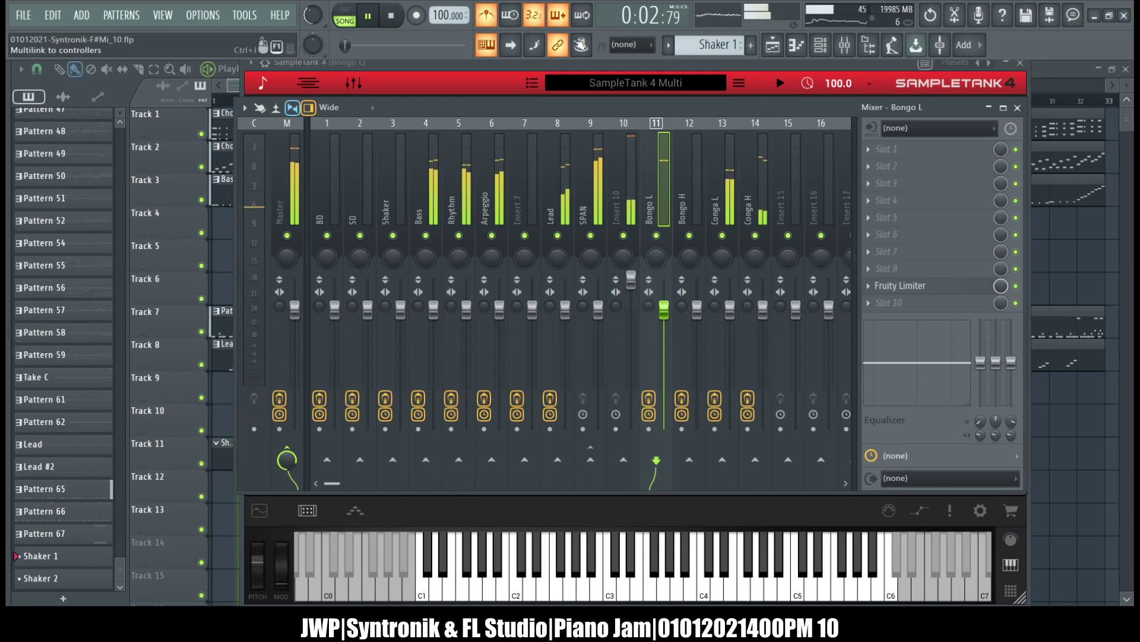
left_click(821, 46)
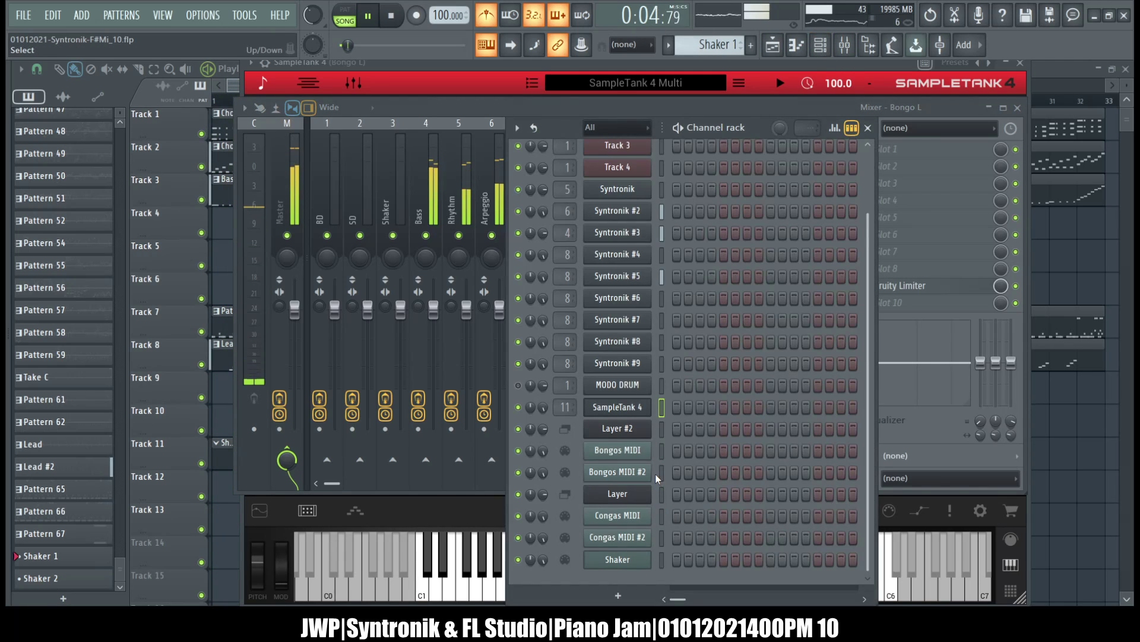
left_click(662, 561)
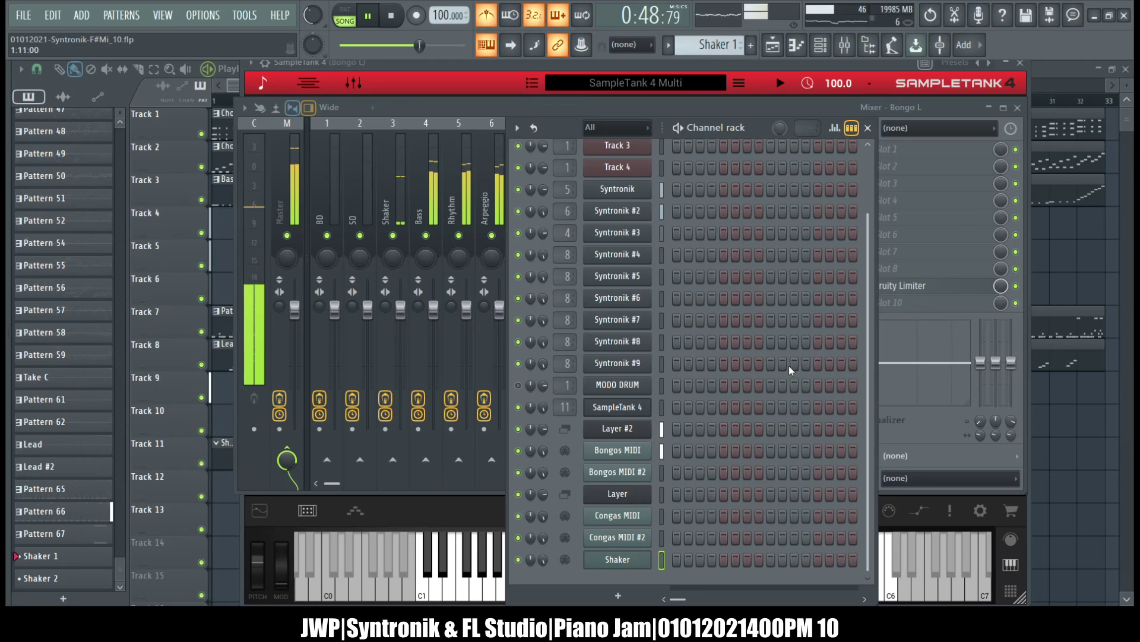
Open Pattern 66 from the playlist in the piano roll, play it in pattern mode and switch to the Layer channel's notes
left_click(796, 45)
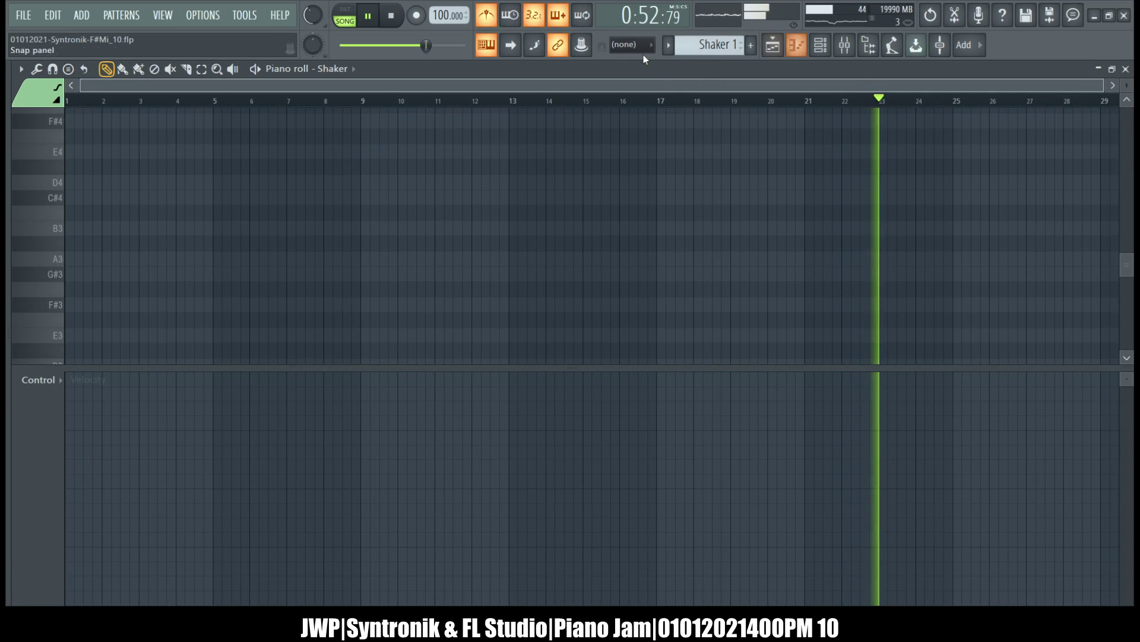
left_click(786, 46)
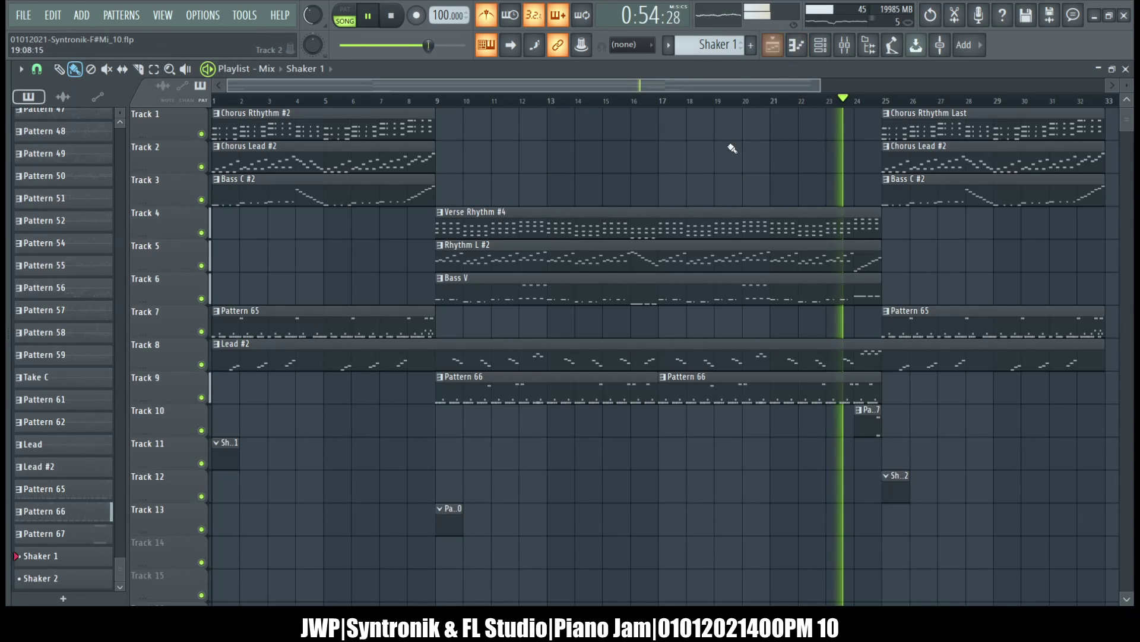
double_click(651, 398)
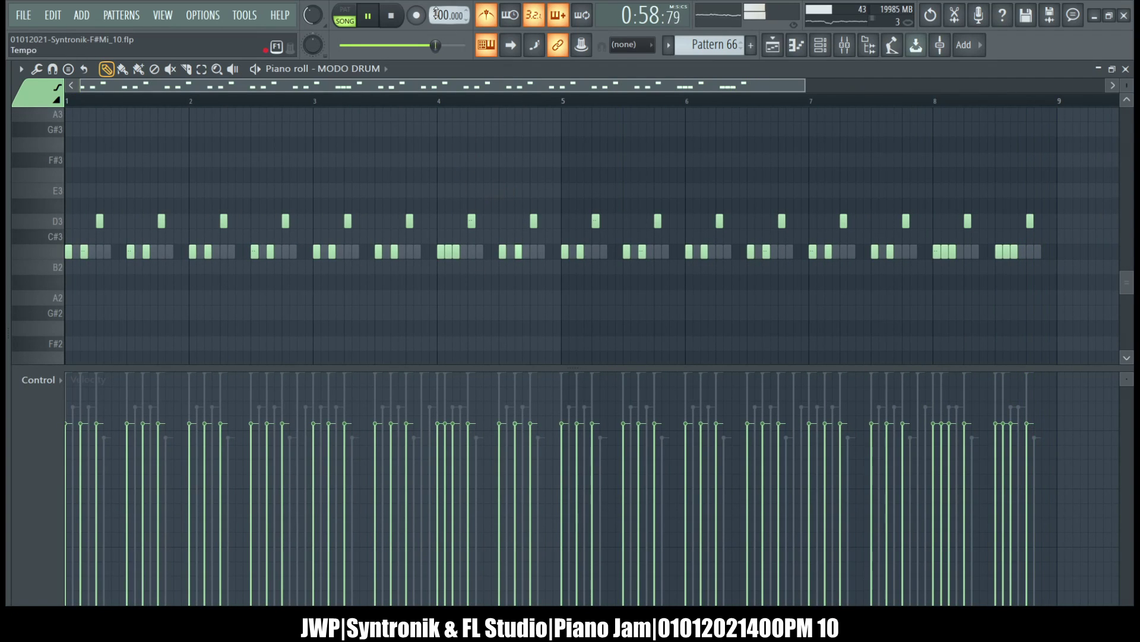
key("l")
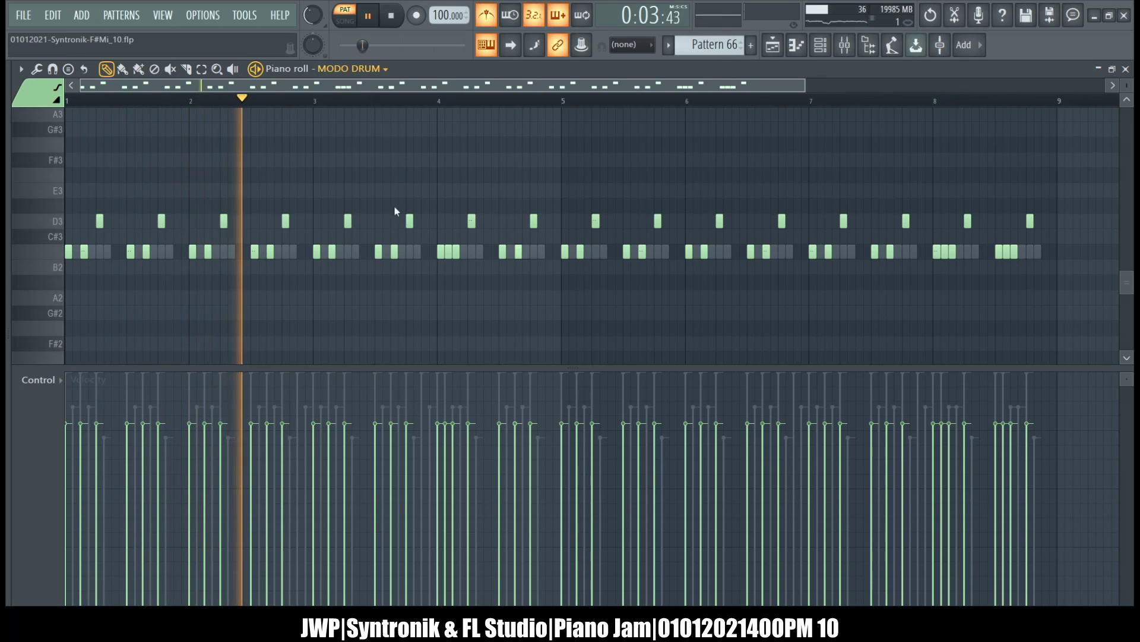
left_click(361, 333)
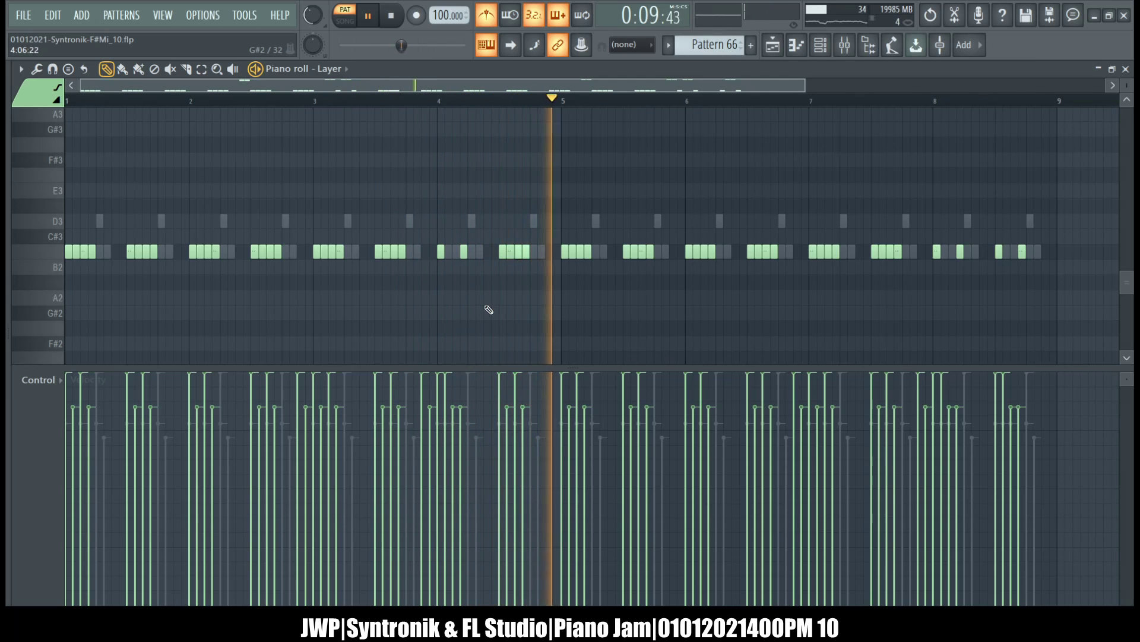
Listen to Pattern 66 while checking the bongo and conga levels in the mixer, and stop playback
left_click(518, 282)
right_click(517, 287)
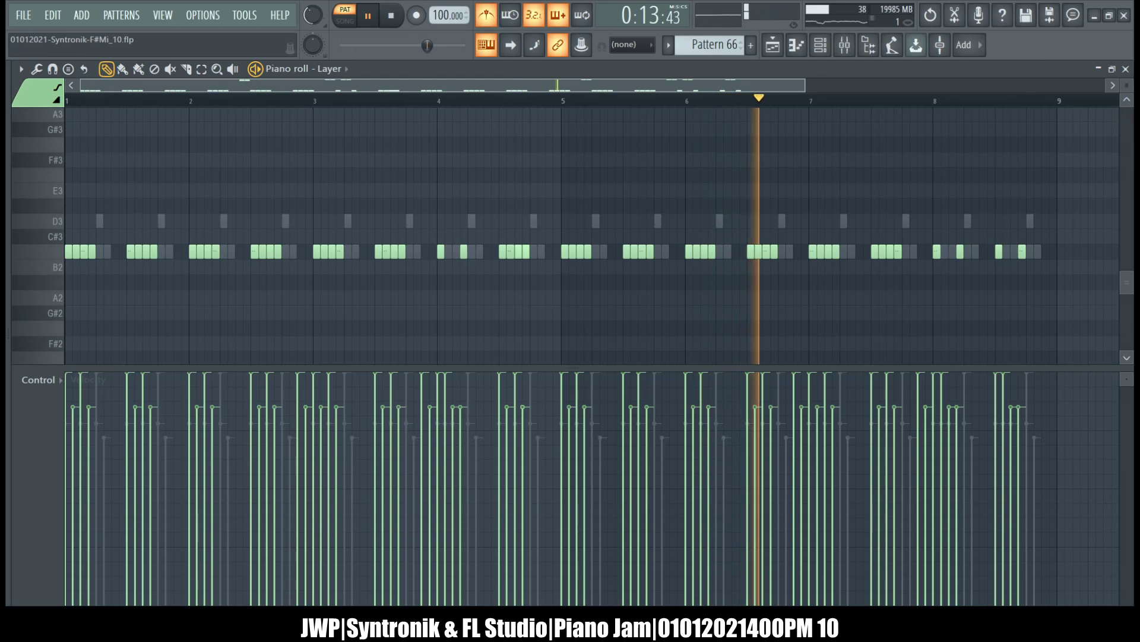
left_click(1125, 70)
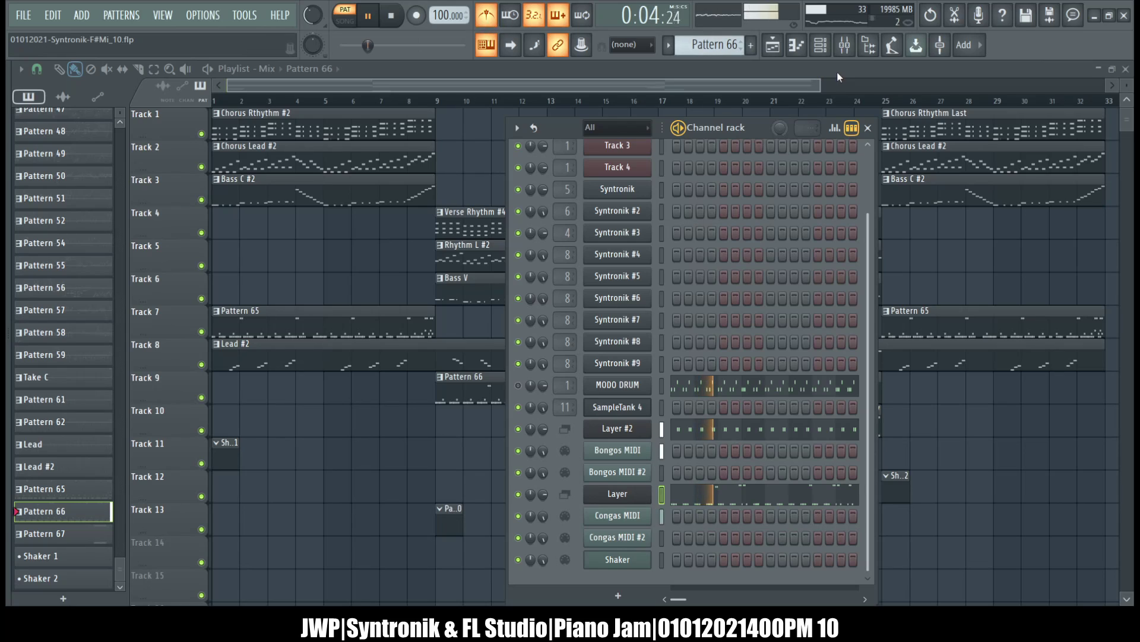
left_click(844, 44)
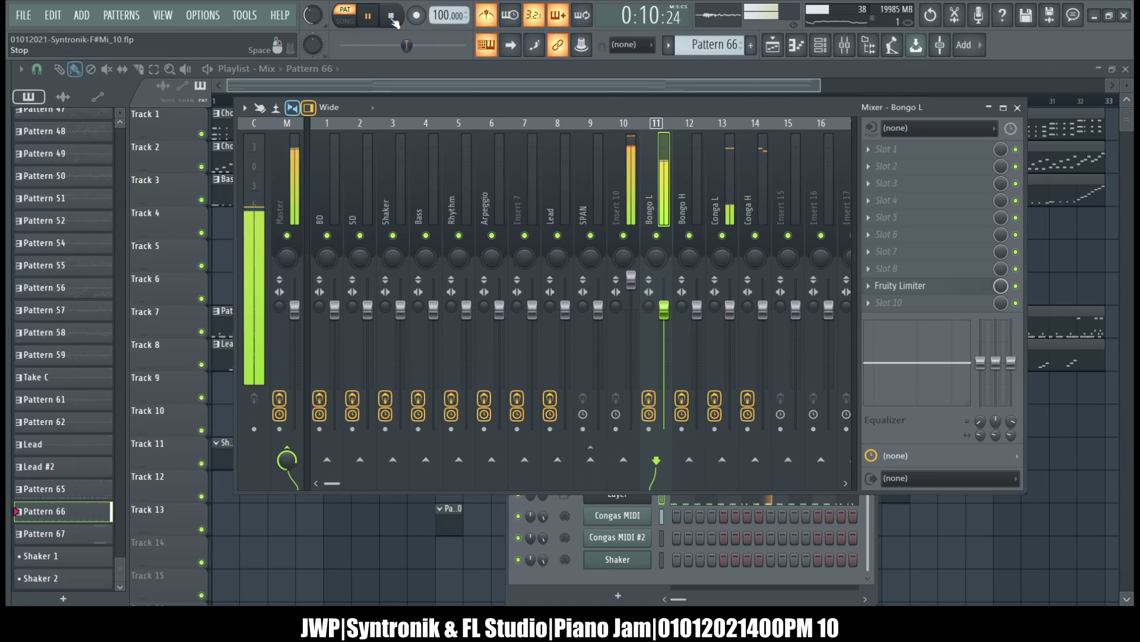
left_click(1018, 107)
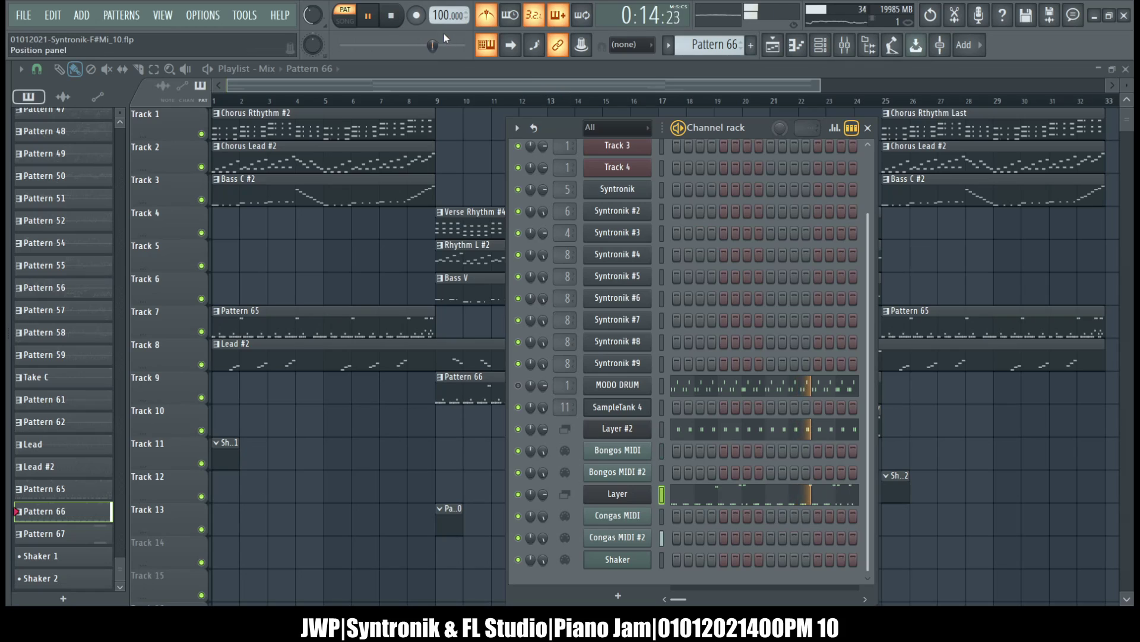
key("space")
Open the Layer channel's notes, try lengthening the second-to-last C3 note in bar 4 and undo it
left_click(819, 50)
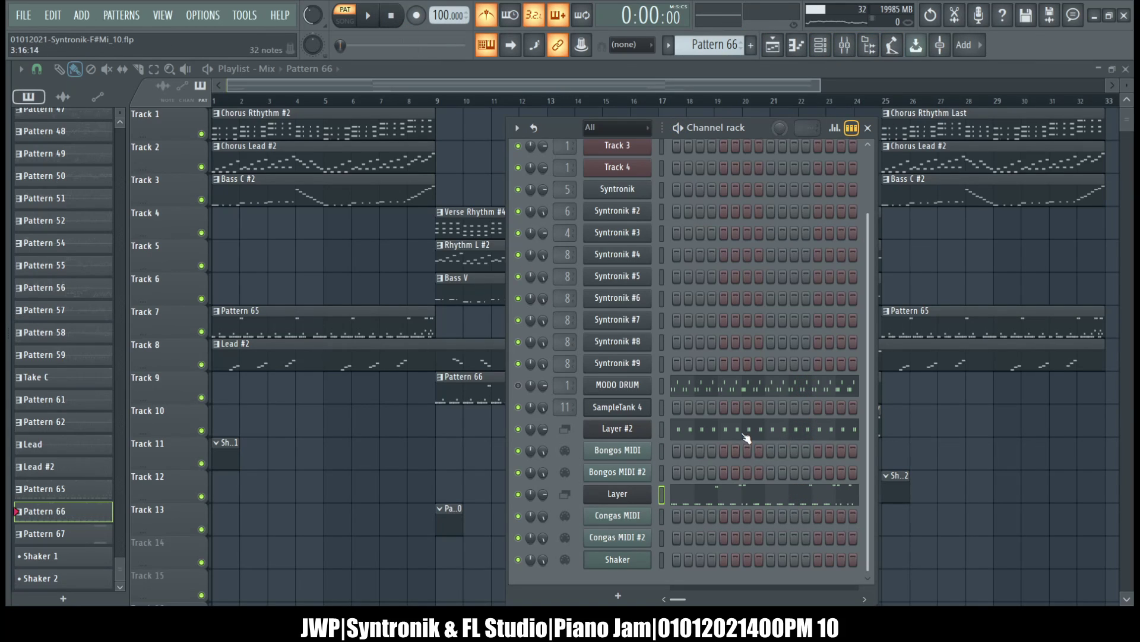
left_click(740, 496)
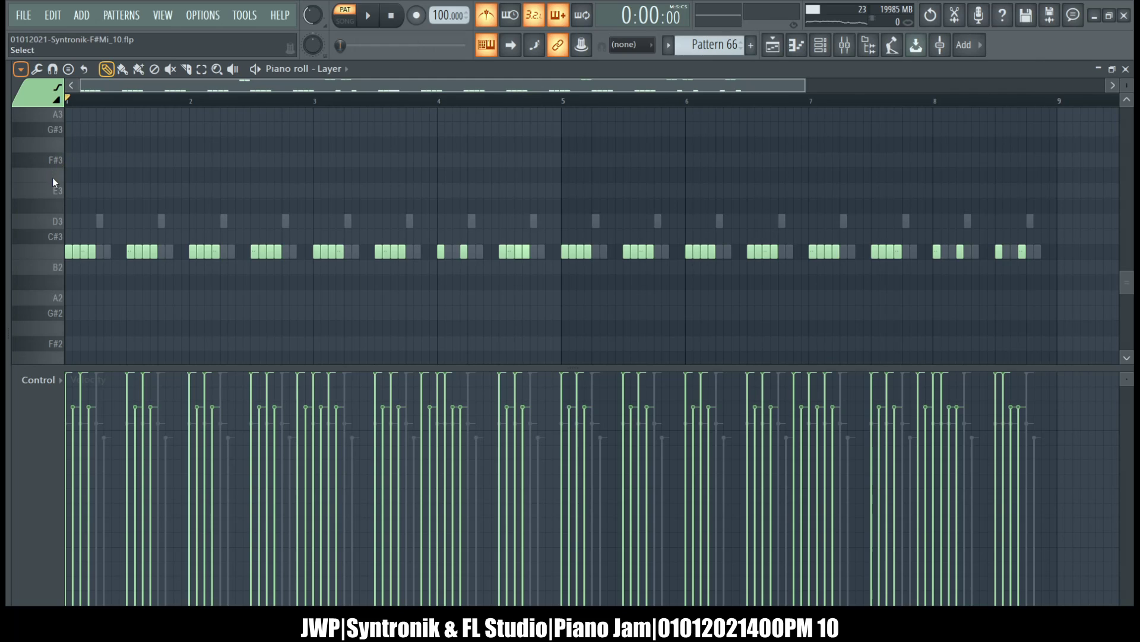
left_click(205, 271)
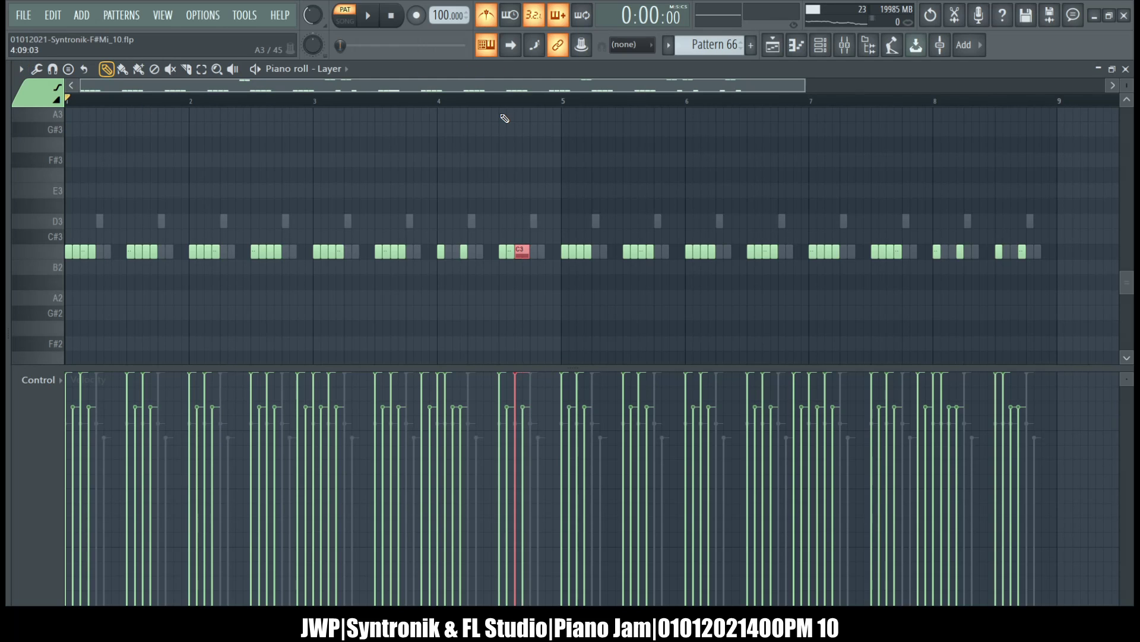
key("ctrl+z")
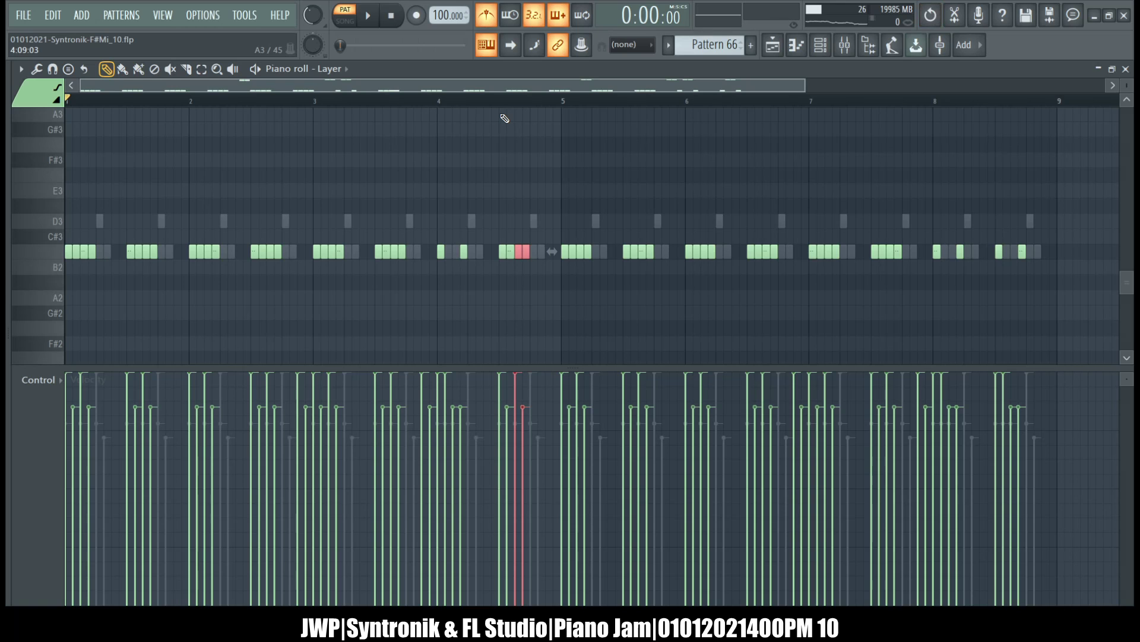
Try to delete the last two C3 notes in bar 4 of the Layer part and close its piano roll
scroll(531, 252, "up", 4)
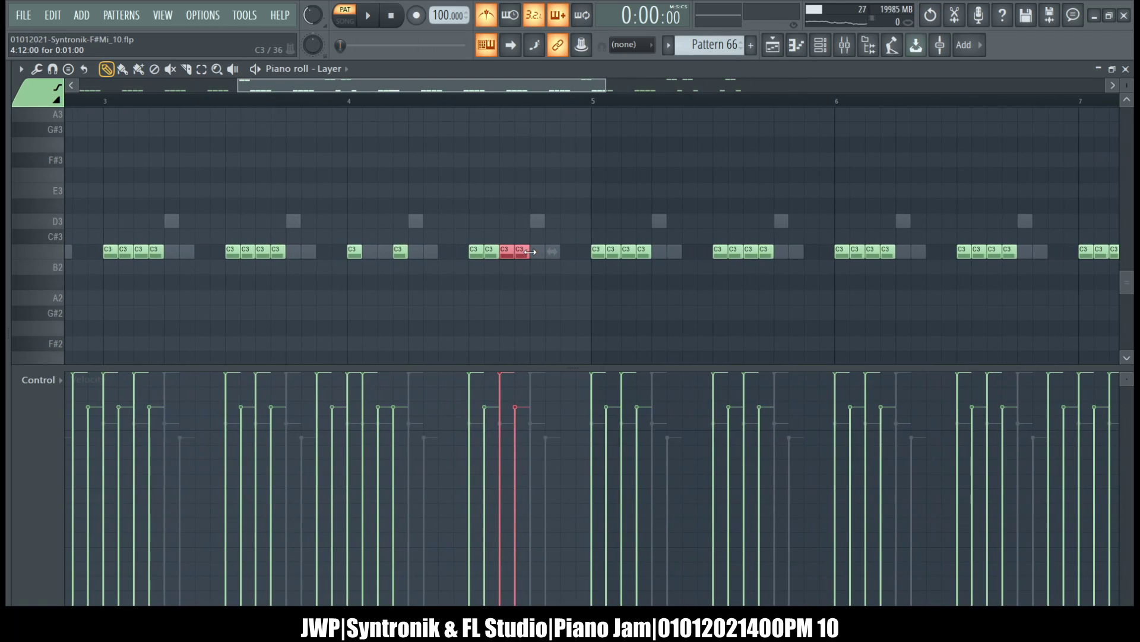
scroll(535, 256, "up", 1)
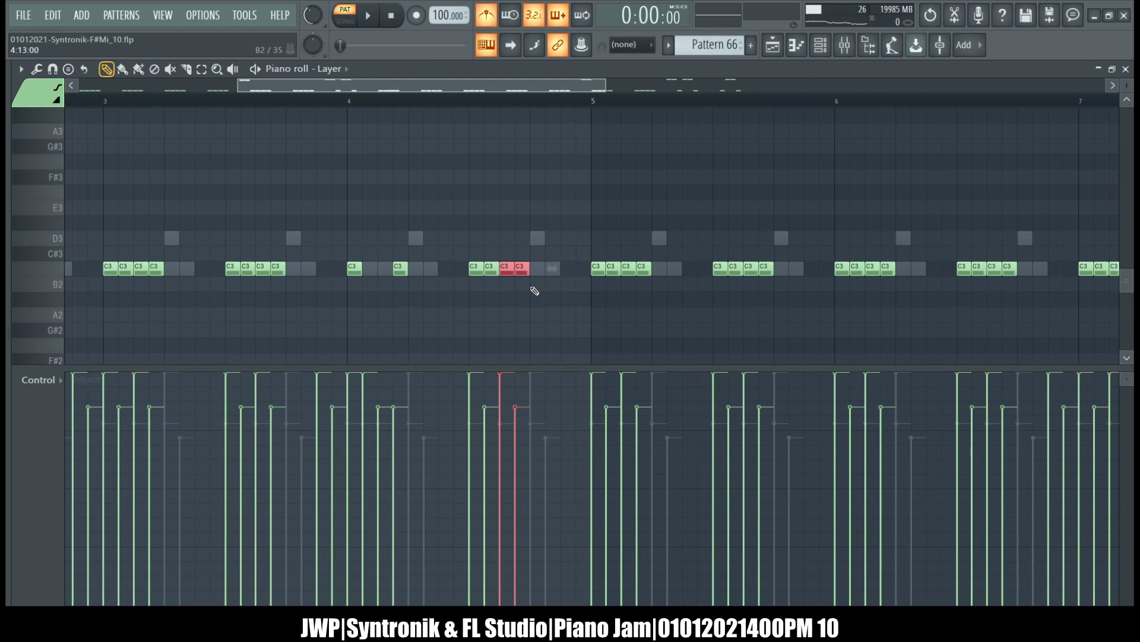
left_click(509, 297, "ctrl")
left_click_drag(508, 269, 541, 251)
key("Delete")
right_click(544, 253, "ctrl")
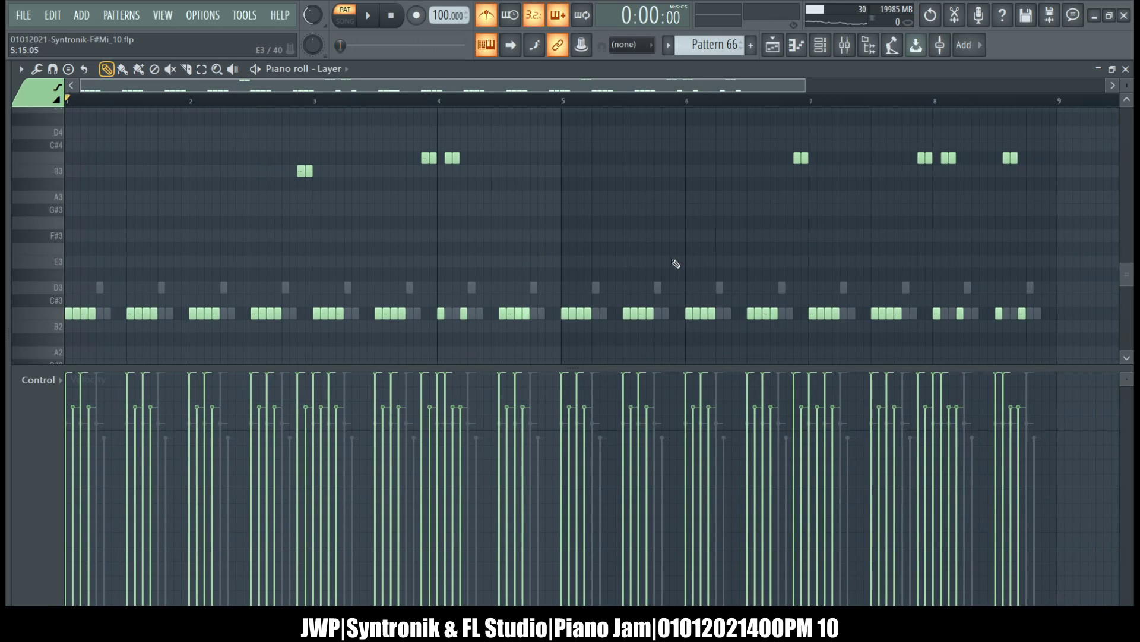
left_click(1126, 68)
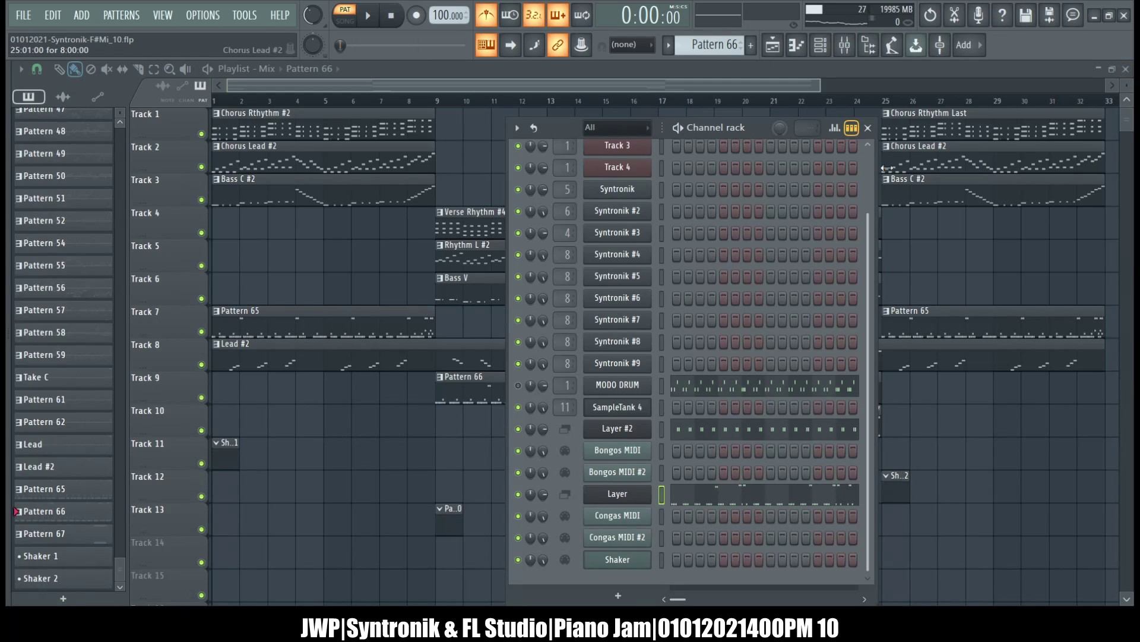